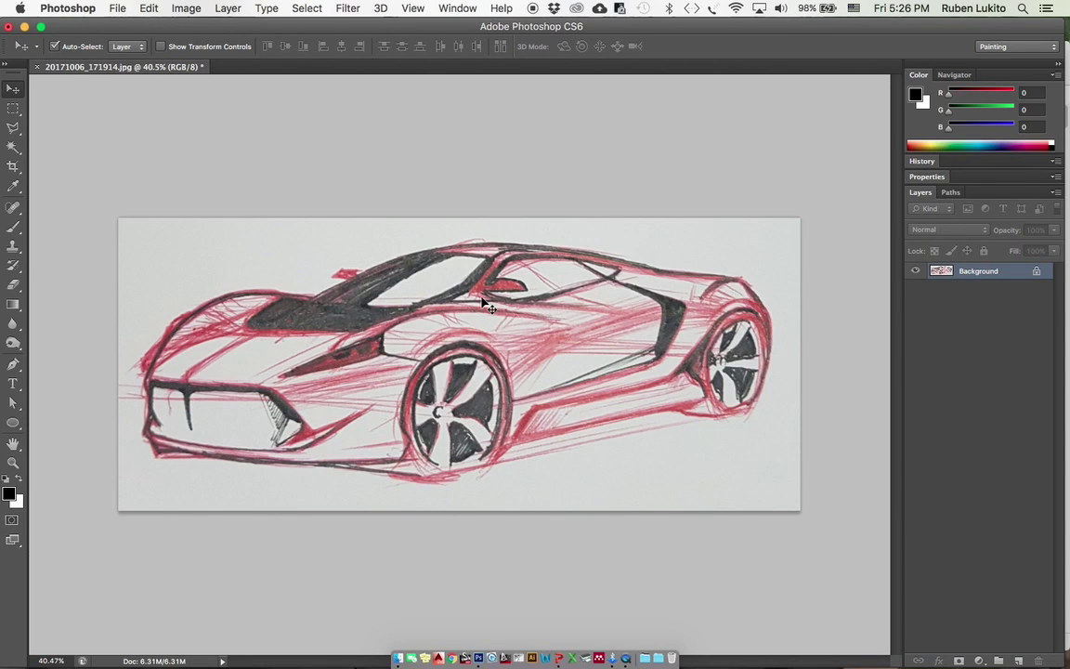
pyautogui.moveTo(449, 296); pyautogui.dragTo(450, 303)
pyautogui.moveTo(472, 307); pyautogui.dragTo(502, 306)
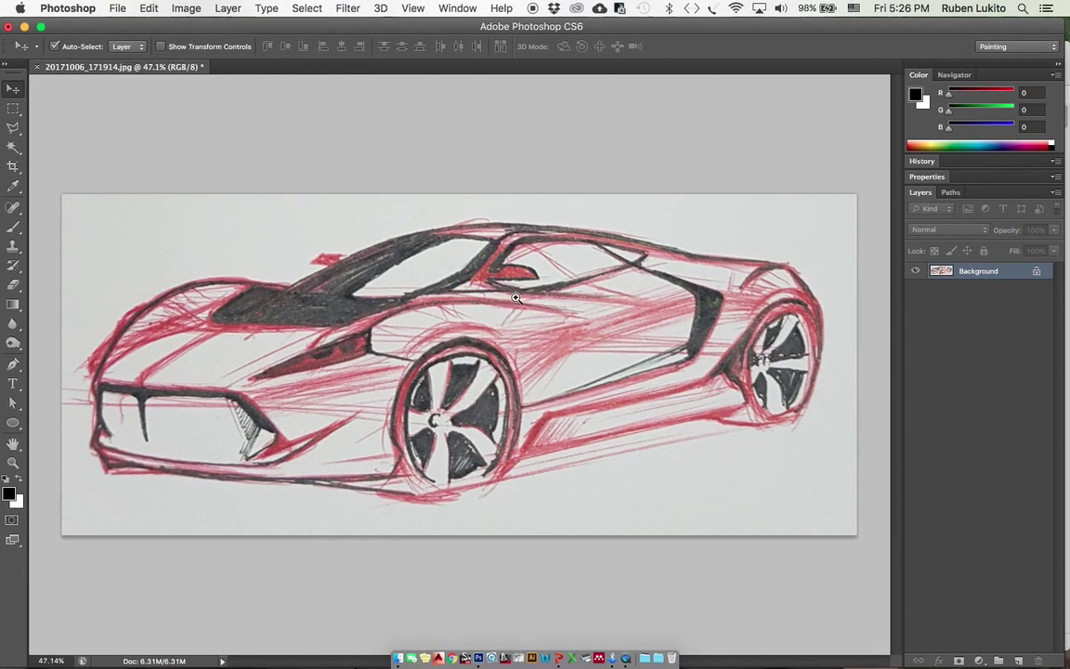
pyautogui.scroll(-1, 516, 298)
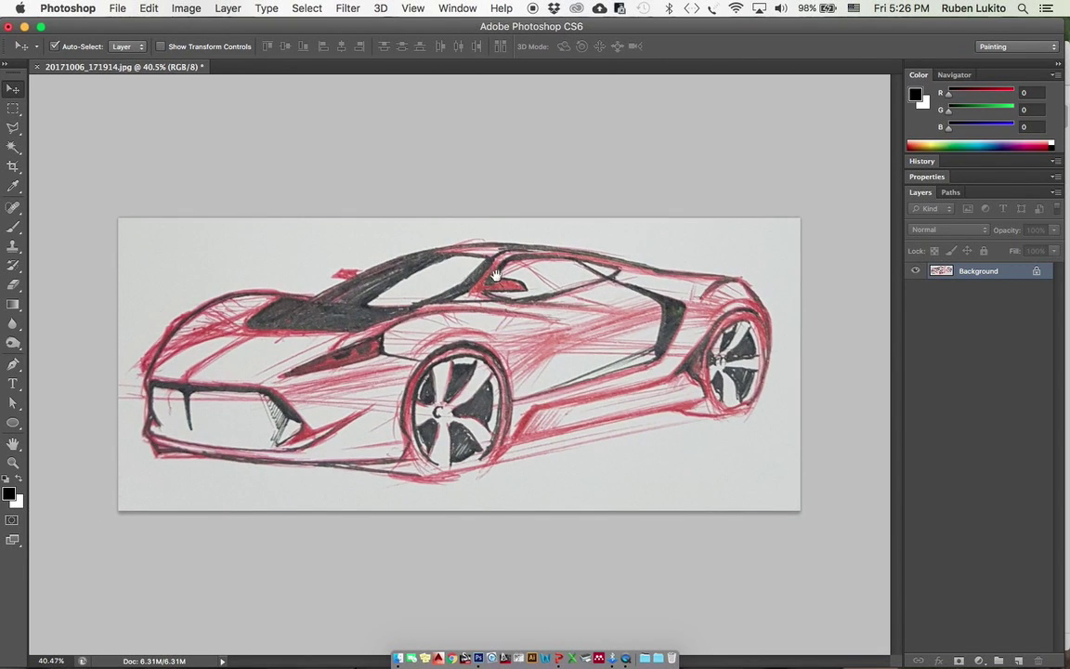
pyautogui.scroll(1, 495, 275)
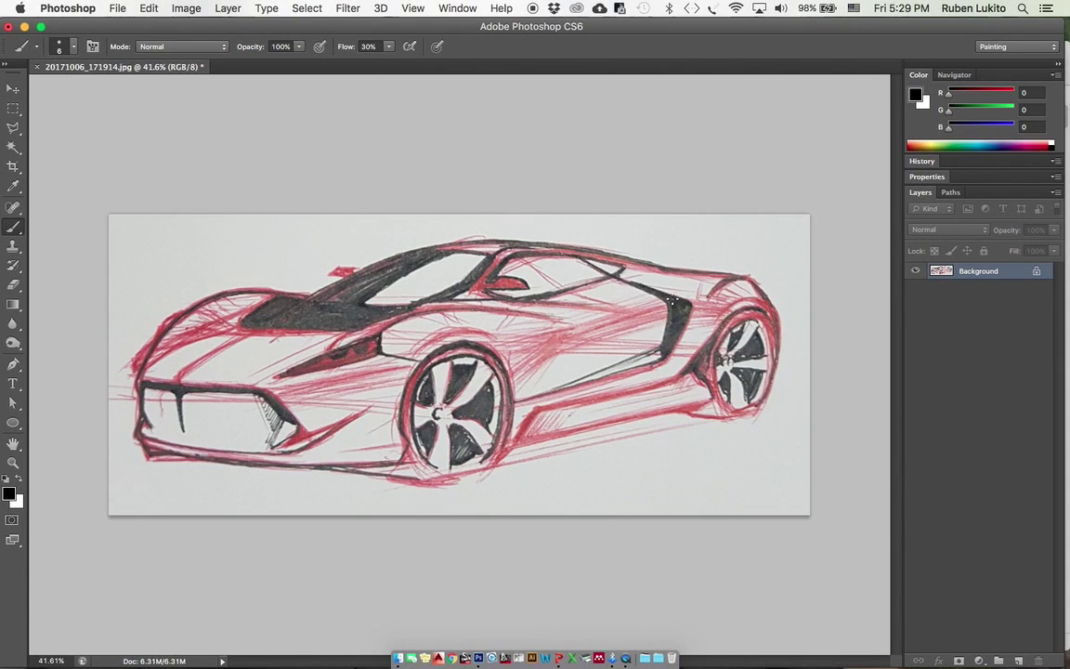
# Step: Flip the canvas horizontally to inspect the mirrored car sketch, and flip it back to its original orientation
pyautogui.press('super+shift+h')
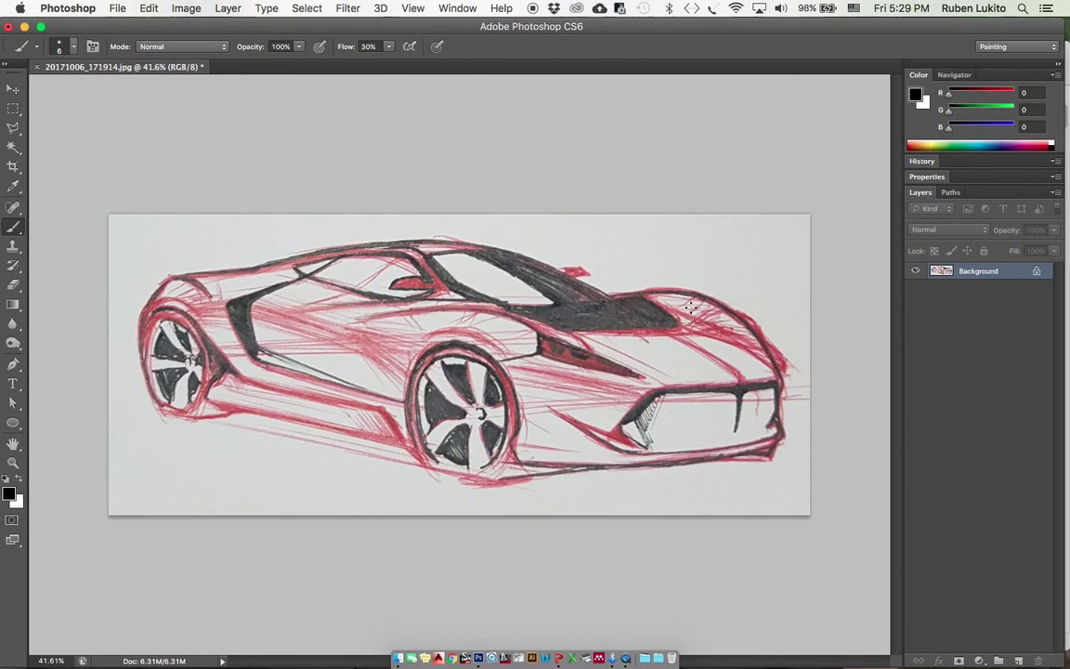
pyautogui.moveTo(580, 354); pyautogui.dragTo(643, 354)
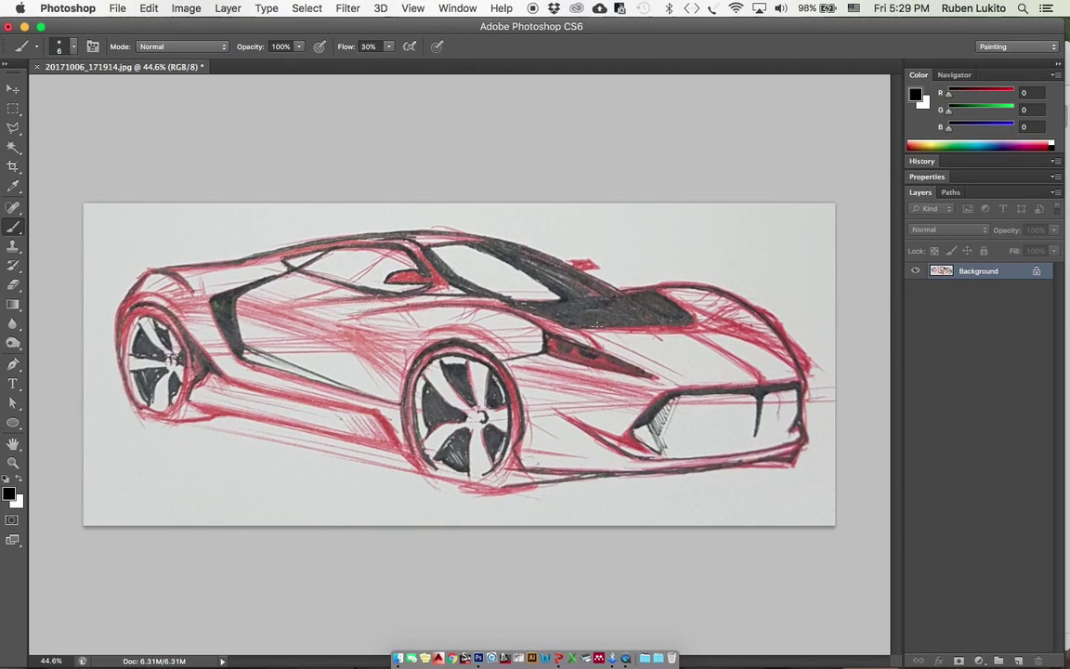
pyautogui.scroll(-1, 593, 323)
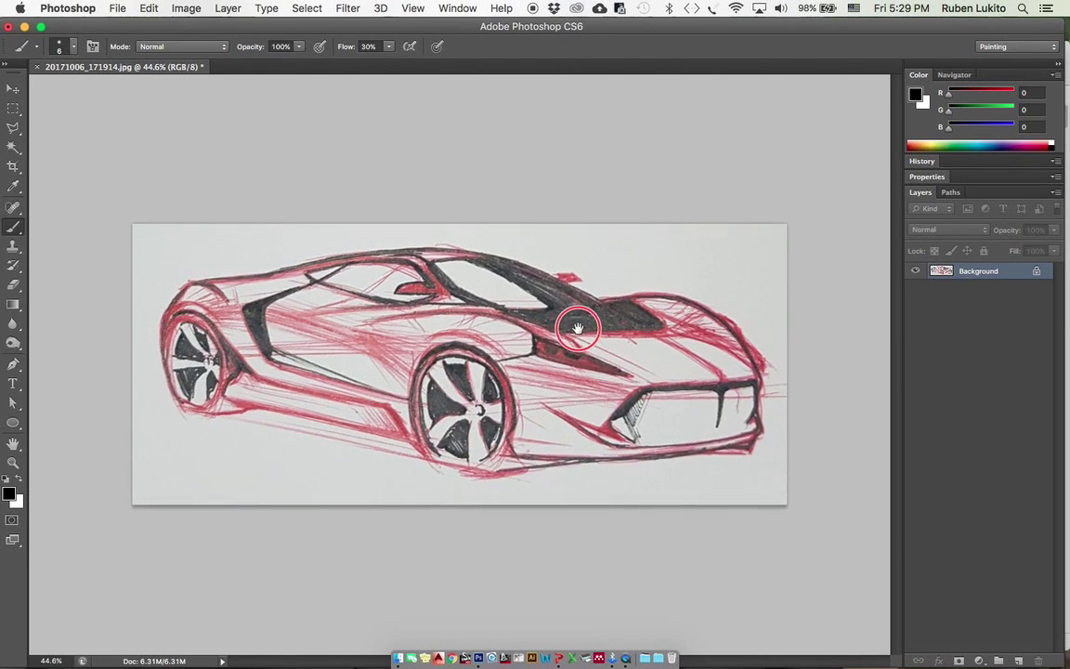
pyautogui.press('super+shift+h')
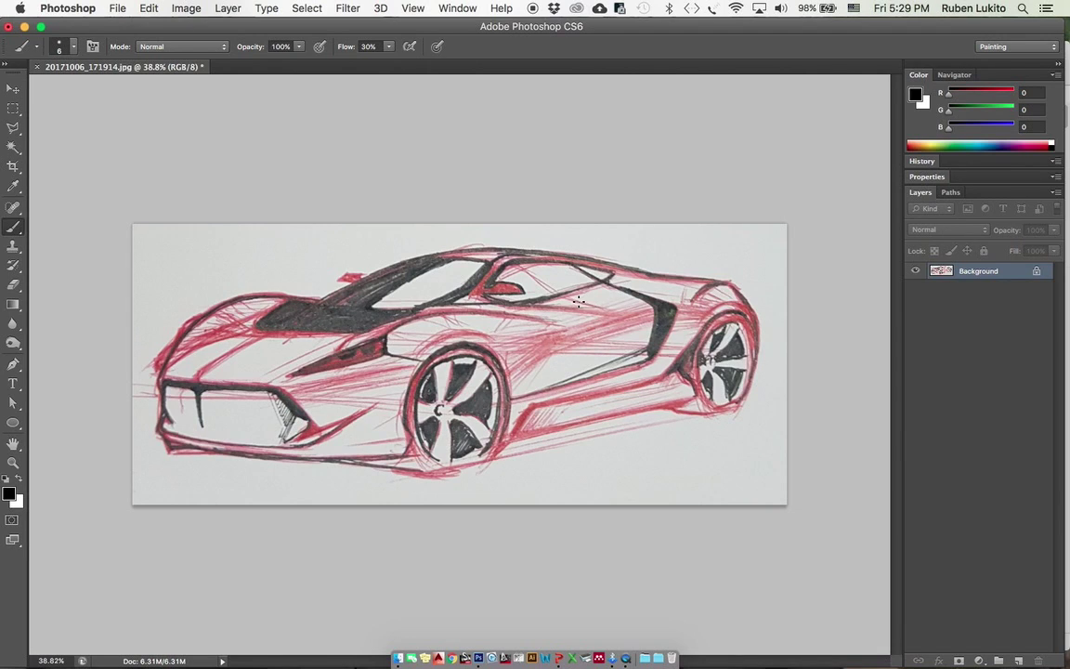
# Step: Choose the Pen tool in path mode and add a new empty layer above the Background layer
pyautogui.press('p')
pyautogui.moveTo(605, 316); pyautogui.dragTo(615, 315)
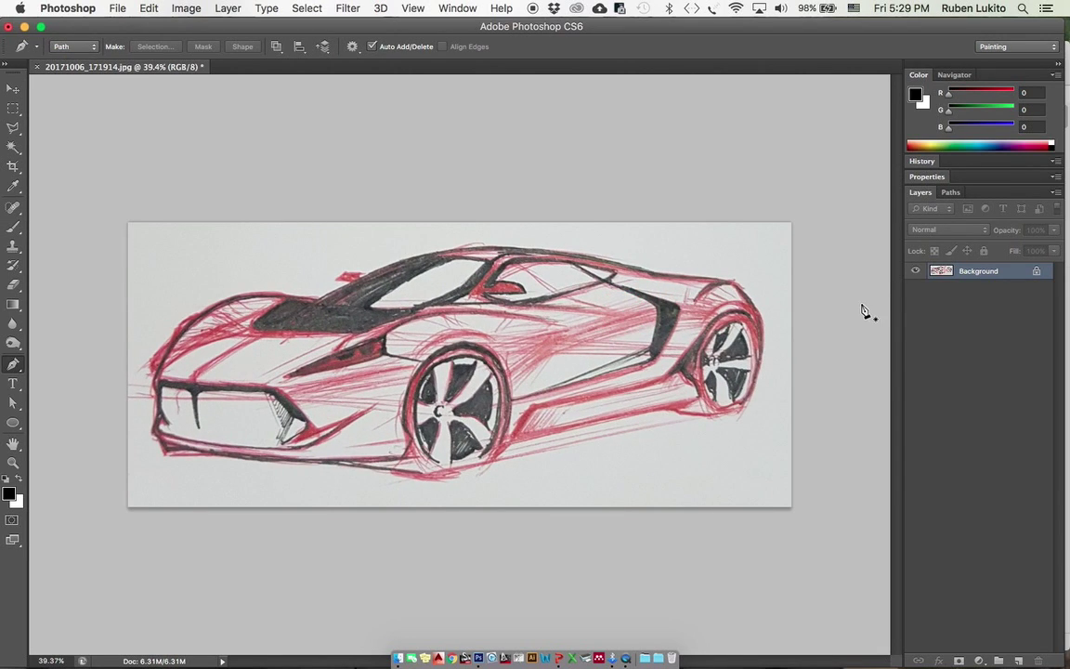
pyautogui.click(1019, 660)
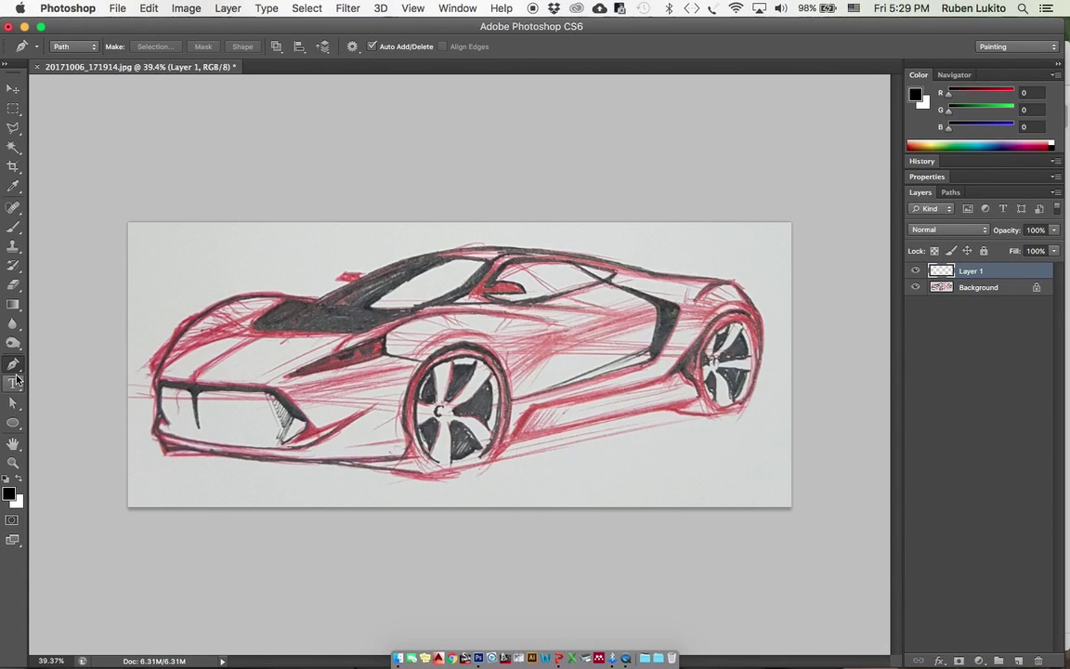
pyautogui.scroll(2, 532, 330)
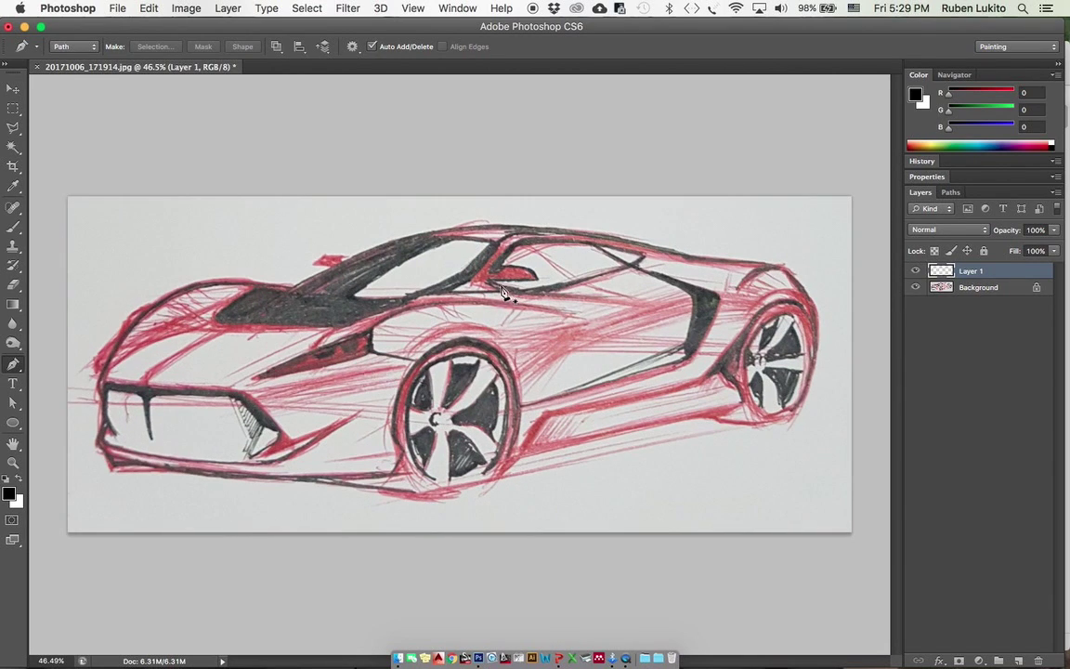
pyautogui.click(414, 235)
pyautogui.click(374, 246)
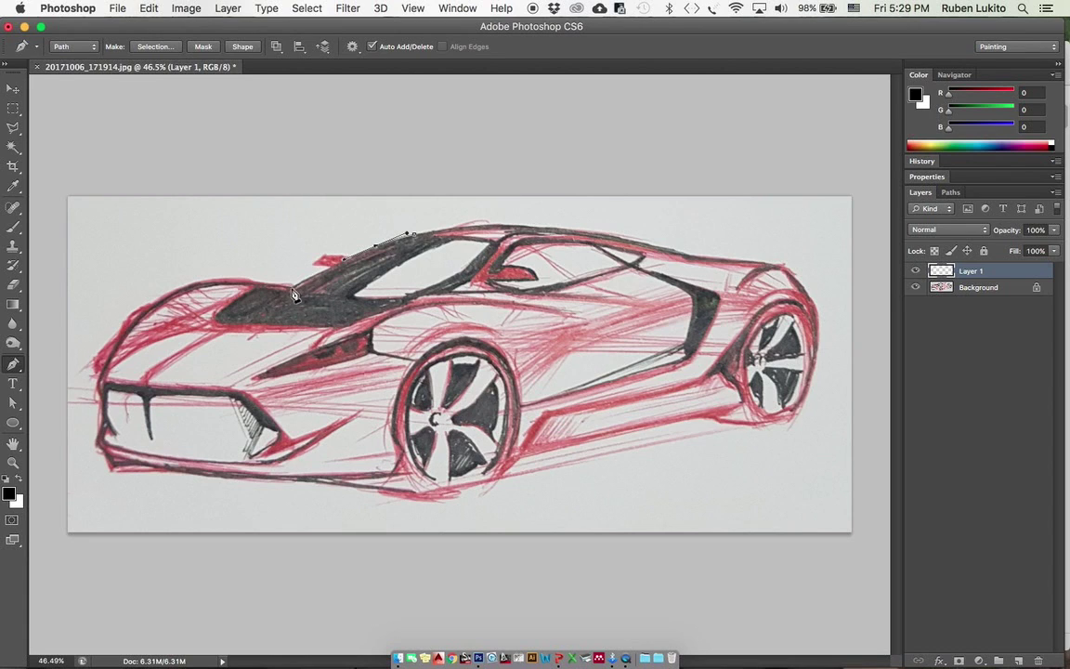
pyautogui.scroll(4, 345, 266)
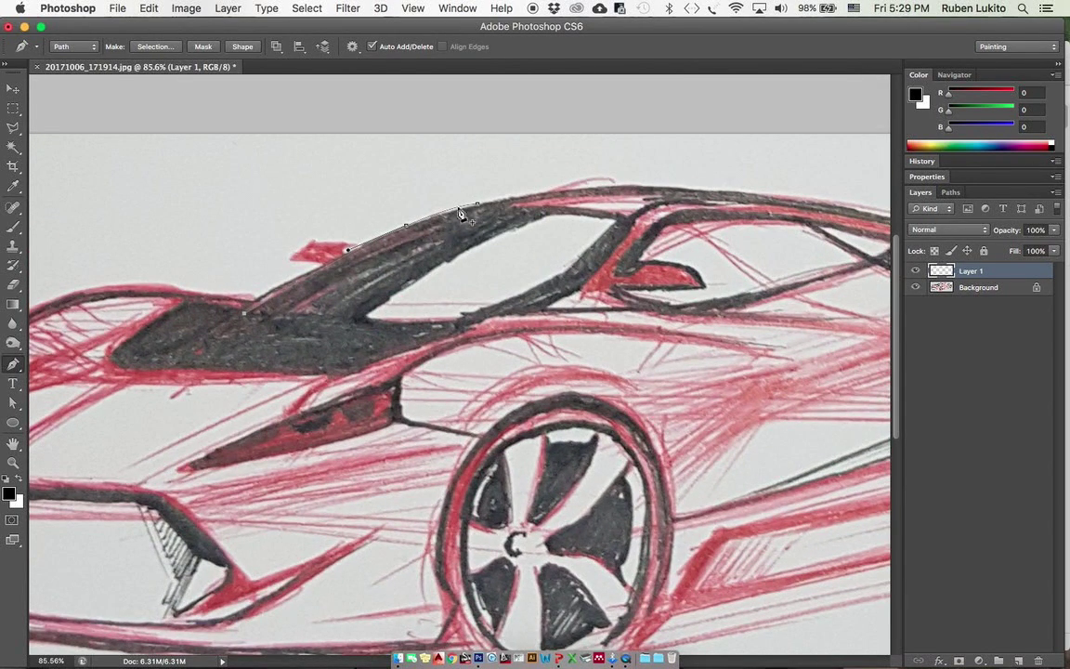
pyautogui.moveTo(406, 226); pyautogui.dragTo(389, 235)
pyautogui.press('Delete')
# Step: Fill Layer 1 with black and reduce it to 77% fill and 99% opacity as a see-through overlay
pyautogui.moveTo(474, 284); pyautogui.dragTo(455, 298)
pyautogui.moveTo(613, 346); pyautogui.dragTo(587, 352)
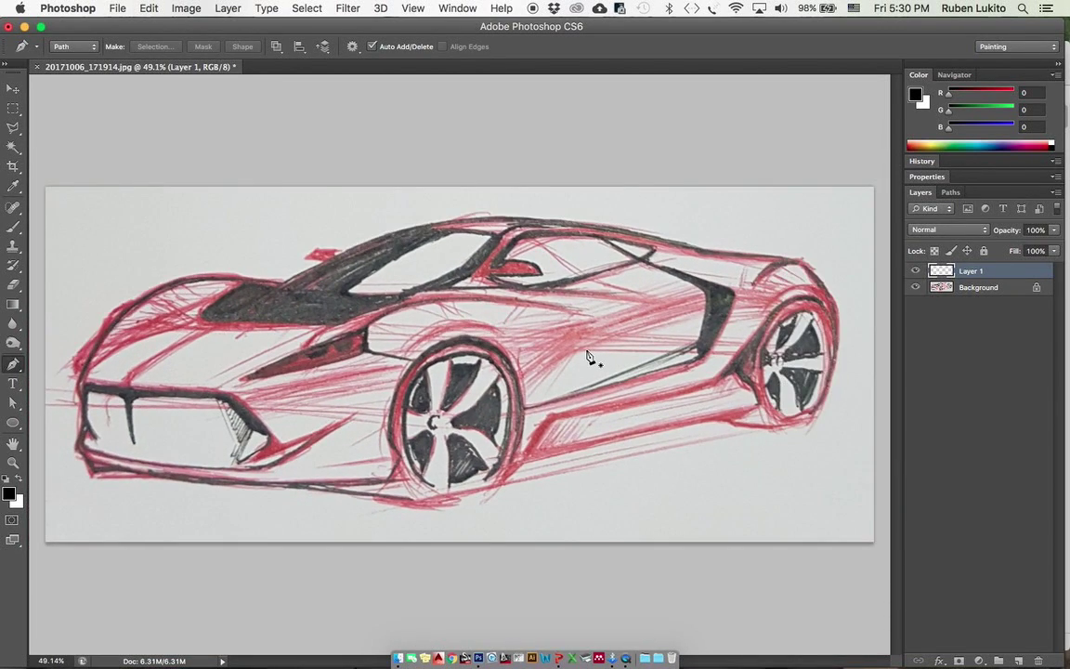
pyautogui.hotkey('alt', 'BackSpace')
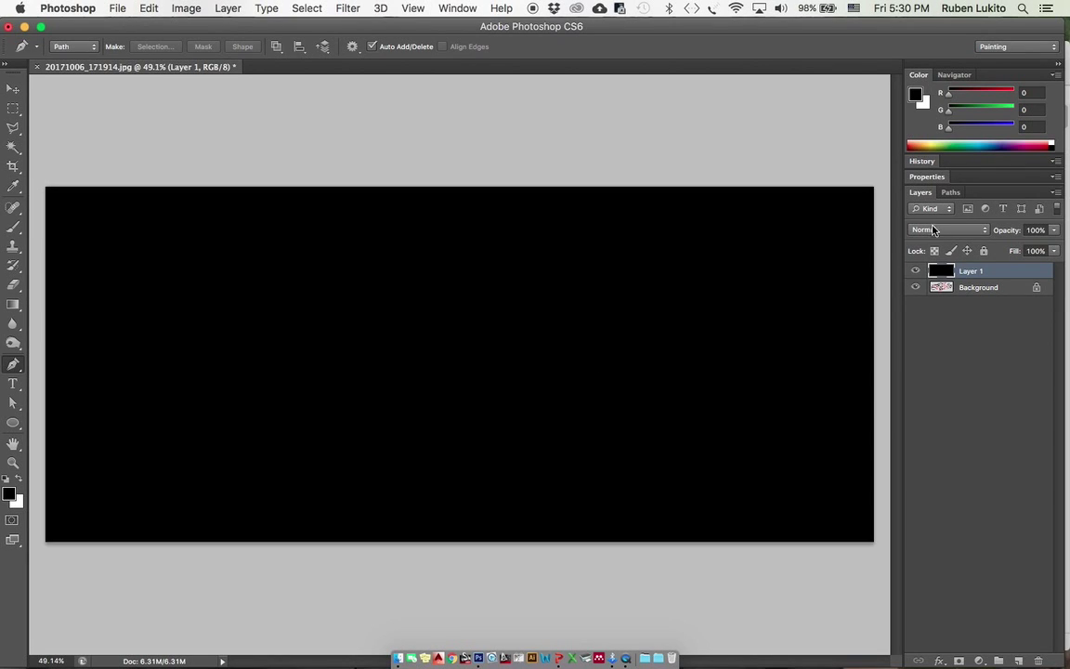
pyautogui.click(1054, 250)
pyautogui.moveTo(1039, 265)
pyautogui.mouseDown()
pyautogui.moveTo(1020, 270)
pyautogui.moveTo(1037, 268)
pyautogui.moveTo(1038, 247)
pyautogui.moveTo(1056, 254)
pyautogui.mouseUp()
pyautogui.click(1054, 232)
pyautogui.click(1051, 263)
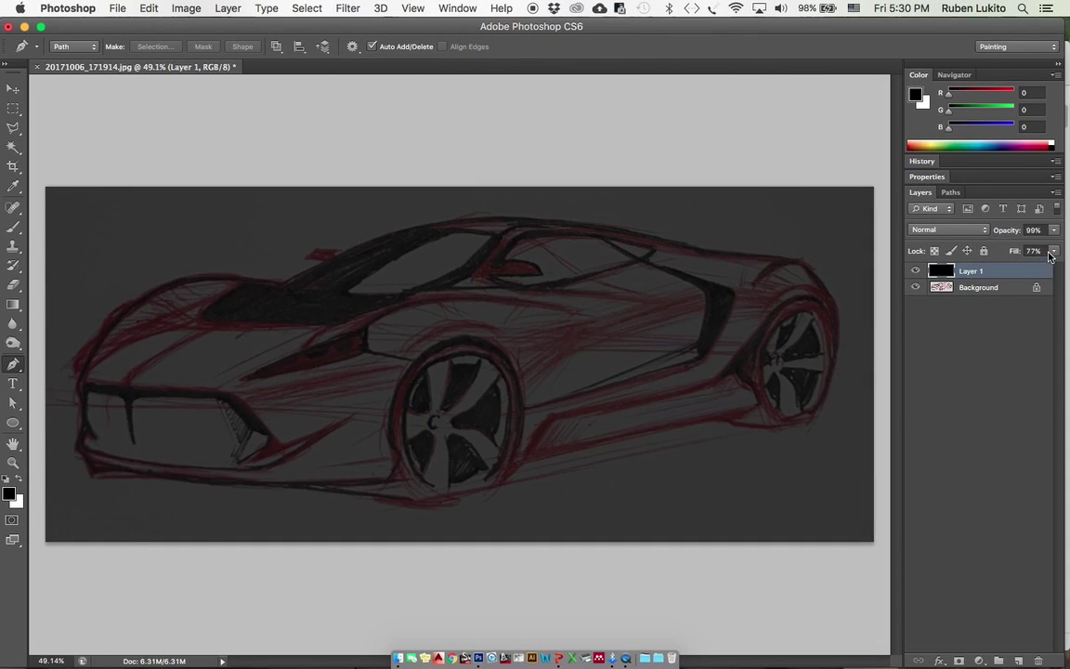
# Step: Start a pen path along the windshield's upper edge, from the front of the roof to the hood, fitting its curve to the sketch
pyautogui.moveTo(341, 283); pyautogui.dragTo(460, 287)
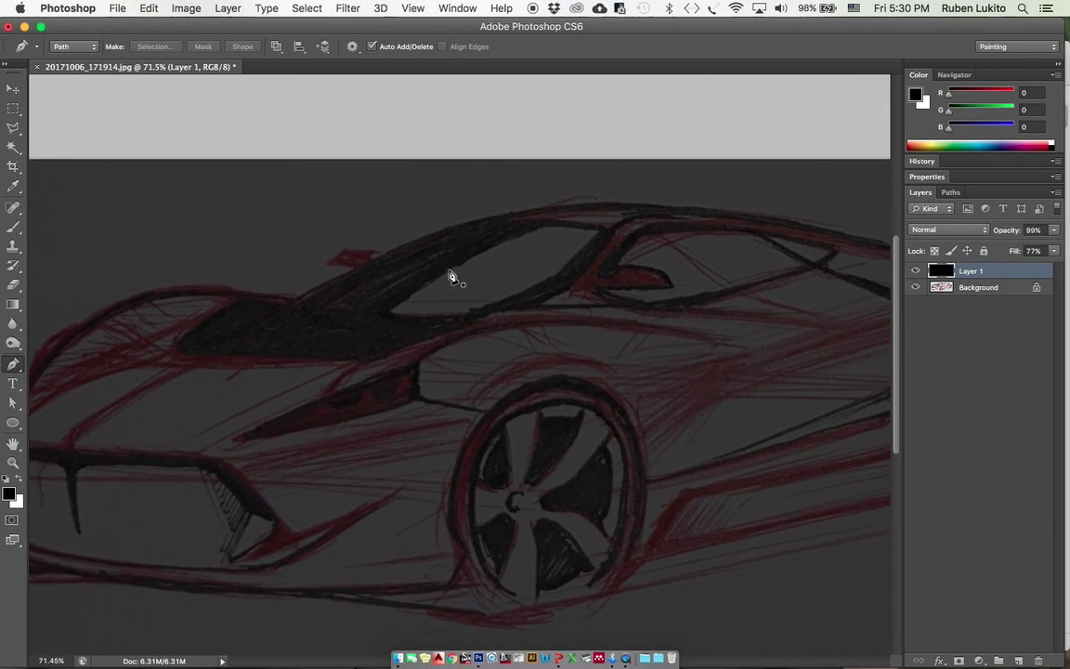
pyautogui.moveTo(547, 210)
pyautogui.mouseDown()
pyautogui.moveTo(483, 218)
pyautogui.moveTo(547, 208)
pyautogui.moveTo(537, 210)
pyautogui.mouseUp()
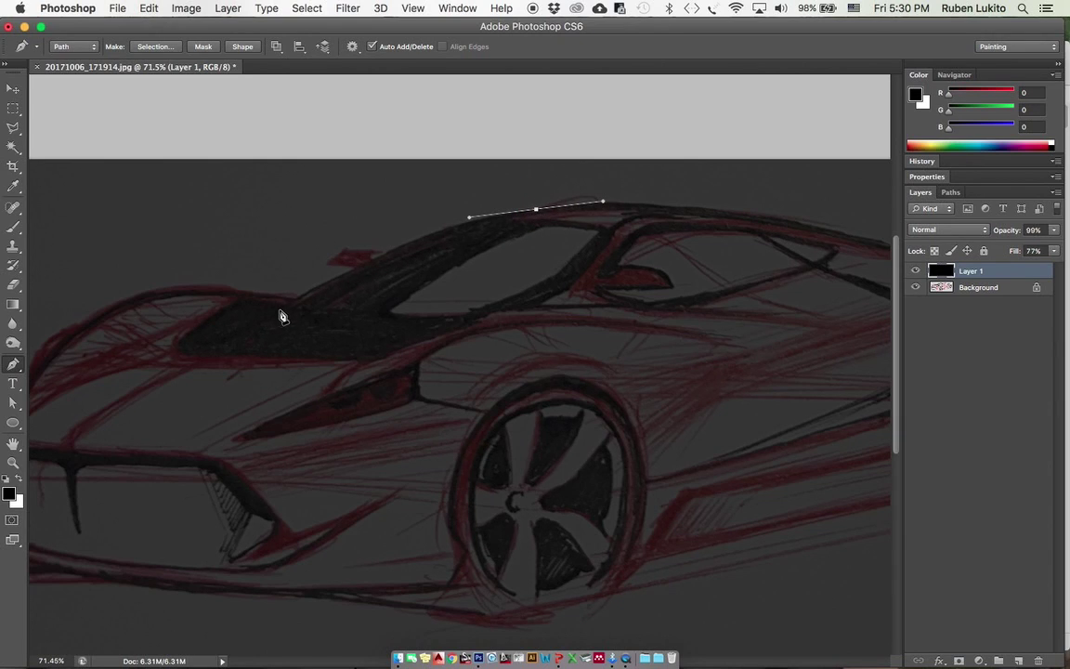
pyautogui.click(186, 351)
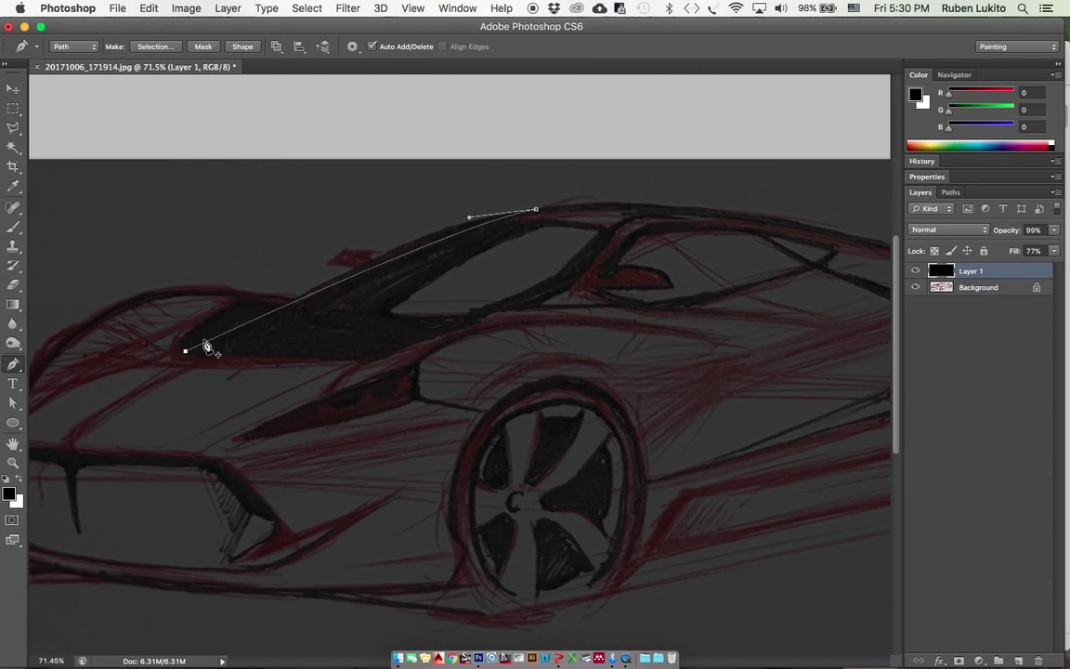
pyautogui.press('super+z')
pyautogui.moveTo(181, 353); pyautogui.dragTo(428, 229)
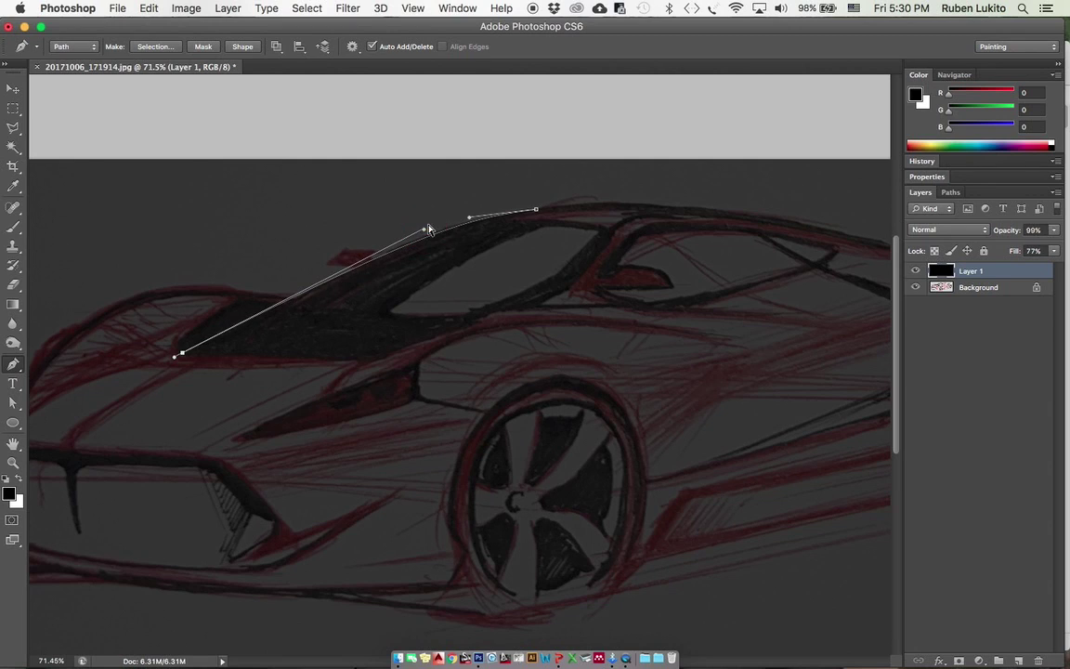
pyautogui.moveTo(538, 212); pyautogui.dragTo(546, 207)
pyautogui.moveTo(424, 227); pyautogui.dragTo(365, 248)
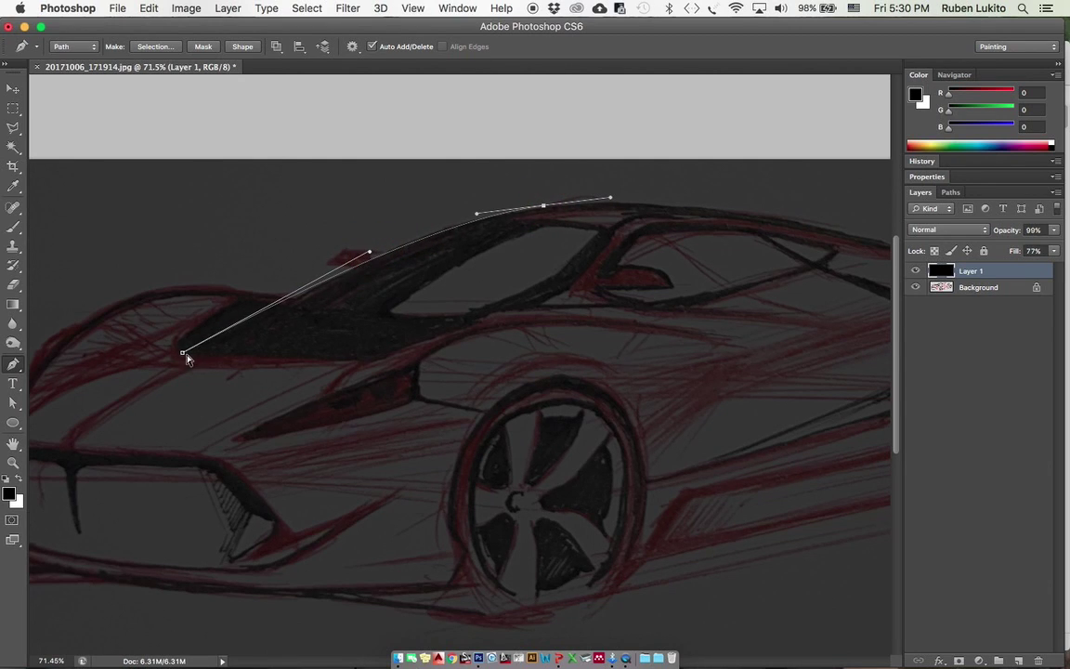
pyautogui.moveTo(183, 353); pyautogui.dragTo(213, 351)
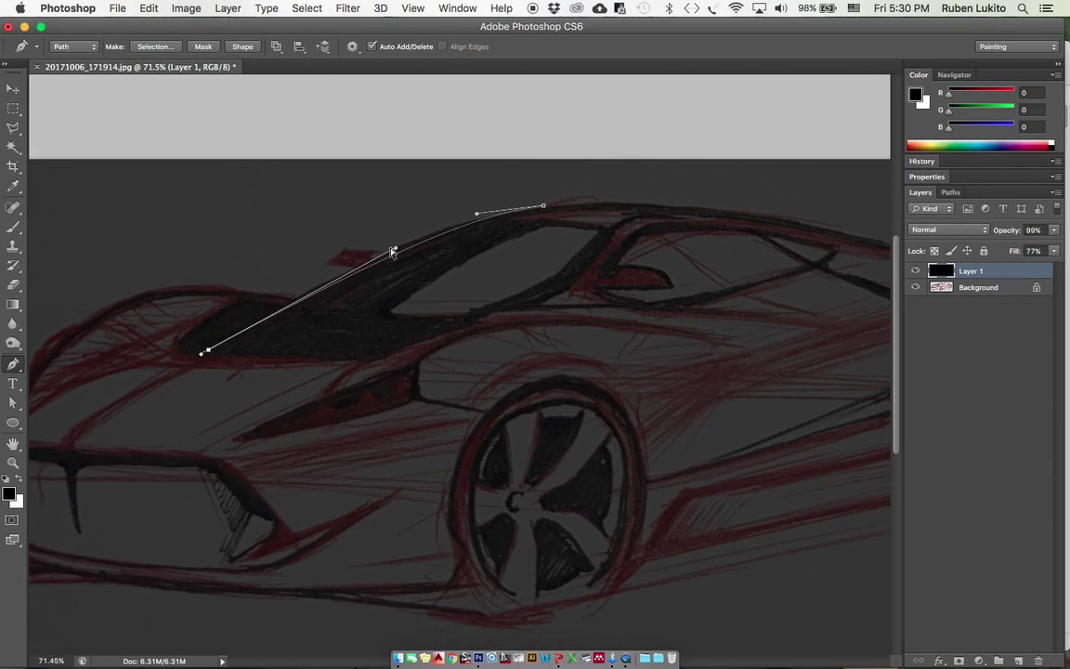
pyautogui.moveTo(394, 249); pyautogui.dragTo(362, 247)
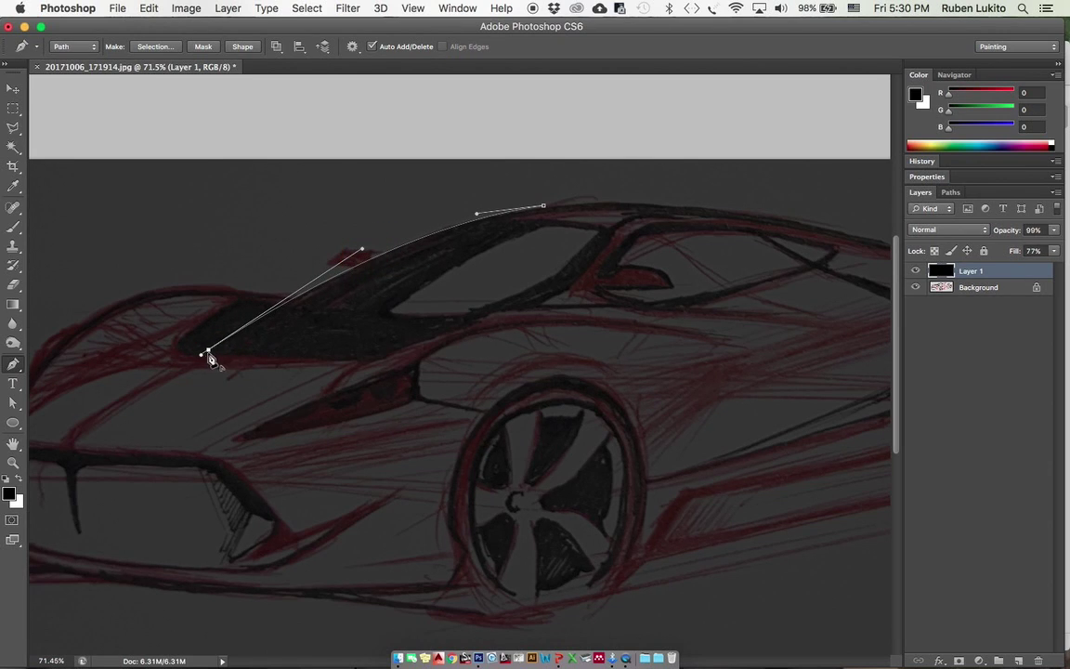
# Step: Continue the path along the base of the windshield and up toward the foot of the near-side pillar
pyautogui.click(209, 353)
pyautogui.moveTo(209, 353)
pyautogui.mouseDown()
pyautogui.moveTo(219, 349)
pyautogui.moveTo(203, 354)
pyautogui.mouseUp()
pyautogui.press('super+z')
pyautogui.moveTo(348, 359); pyautogui.dragTo(359, 357)
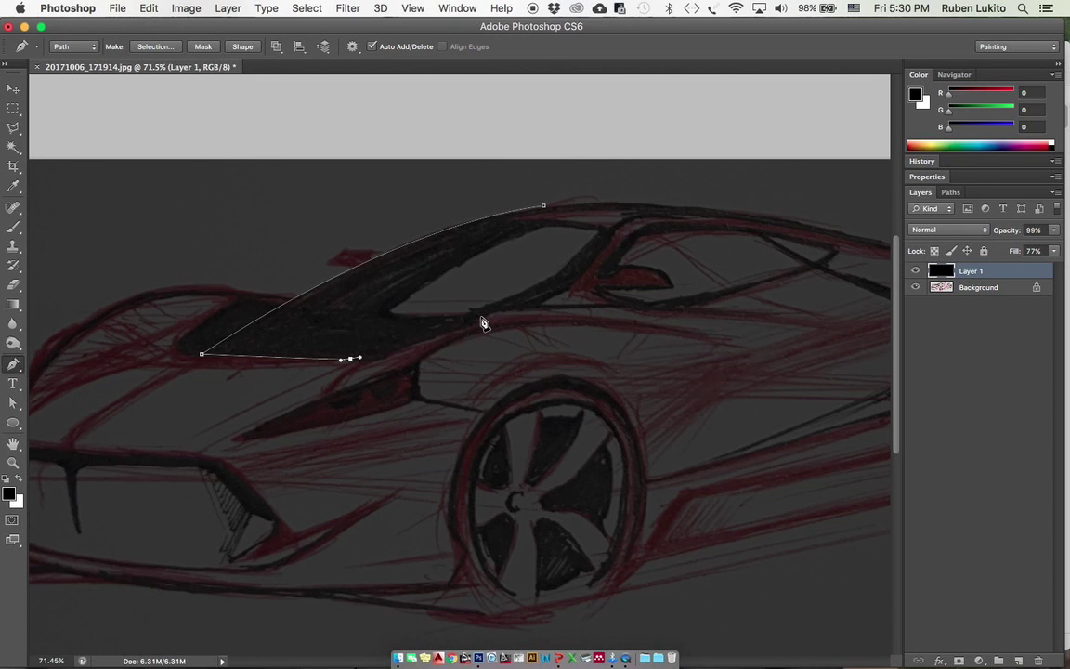
pyautogui.moveTo(482, 318); pyautogui.dragTo(521, 310)
pyautogui.click(566, 292)
pyautogui.press('super+z')
# Step: Trace the path up the near-side windshield pillar and around the corner at the roof
pyautogui.scroll(5, 536, 310)
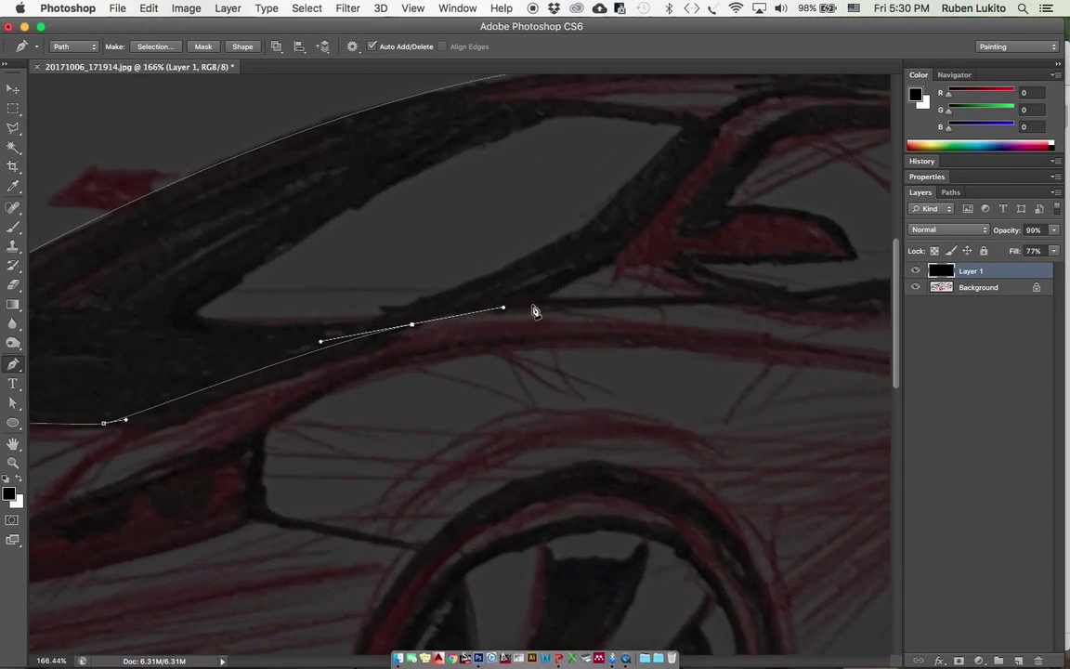
pyautogui.click(532, 304)
pyautogui.moveTo(615, 262); pyautogui.dragTo(589, 188)
pyautogui.scroll(3, 622, 255)
pyautogui.hscroll(3, 622, 255)
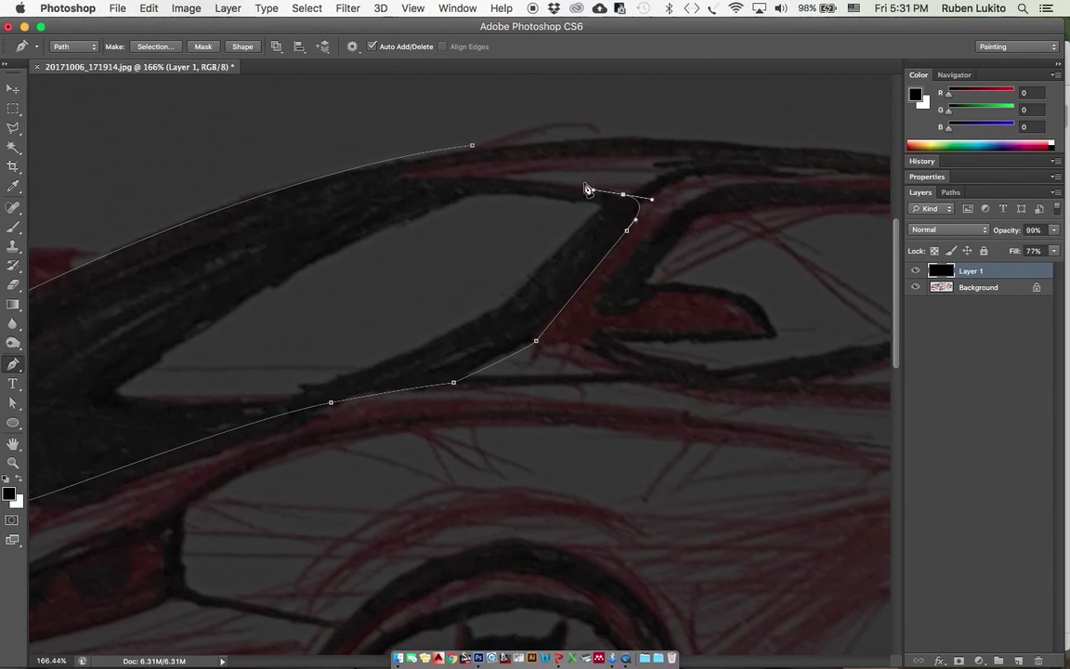
# Step: Adjust the handles of the windshield's upper curve and close the path at its starting point on the roof
pyautogui.moveTo(472, 145); pyautogui.dragTo(336, 174)
pyautogui.hscroll(-5, 335, 174)
pyautogui.moveTo(405, 188); pyautogui.dragTo(464, 184)
pyautogui.moveTo(257, 252); pyautogui.dragTo(259, 267)
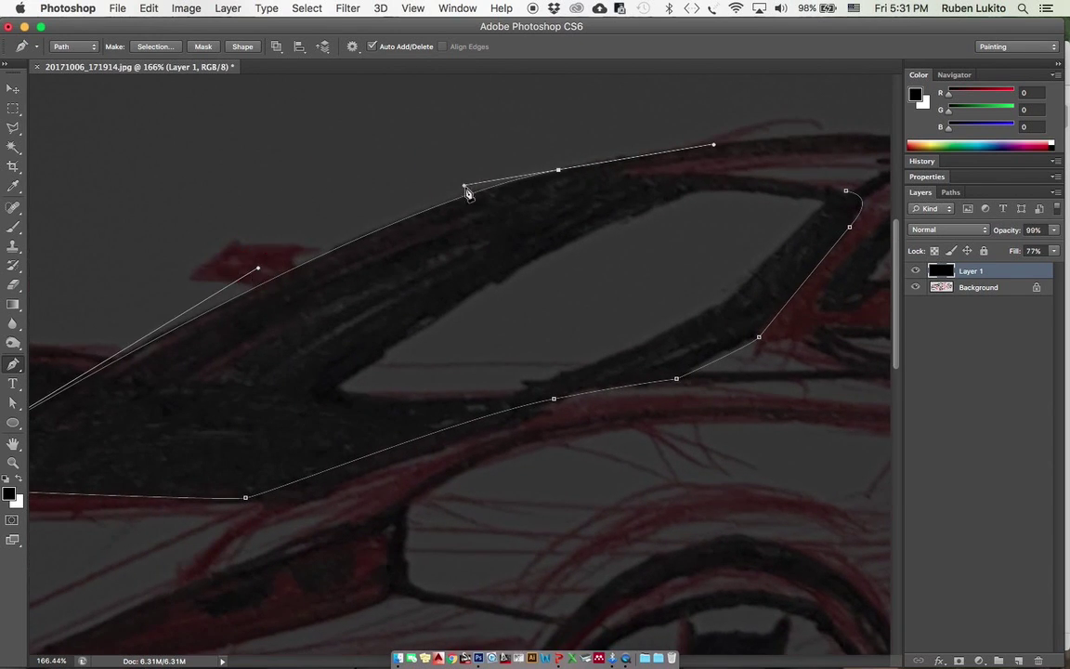
pyautogui.moveTo(558, 170); pyautogui.dragTo(465, 180)
pyautogui.scroll(-5, 454, 237)
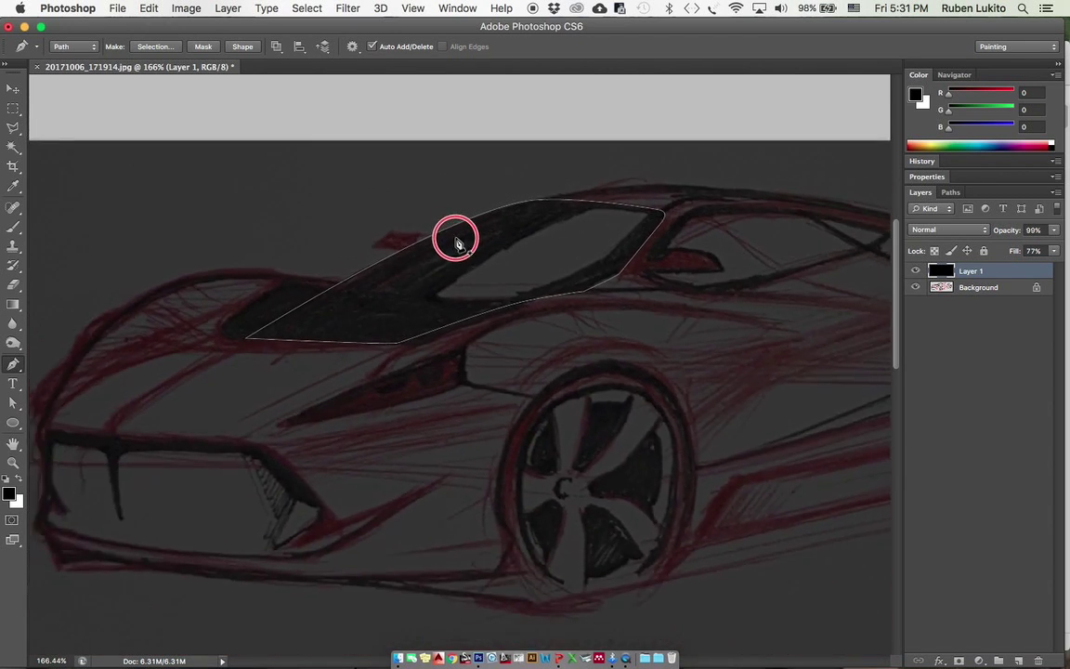
# Step: Refine the closed windshield path's curve along the roof edge near the pillar corner
pyautogui.scroll(4, 454, 237)
pyautogui.keyDown('super'); pyautogui.click(661, 193); pyautogui.keyUp('super')
pyautogui.moveTo(568, 175); pyautogui.dragTo(606, 178)
pyautogui.press('a')
pyautogui.click(583, 230)
pyautogui.scroll(-5, 582, 230)
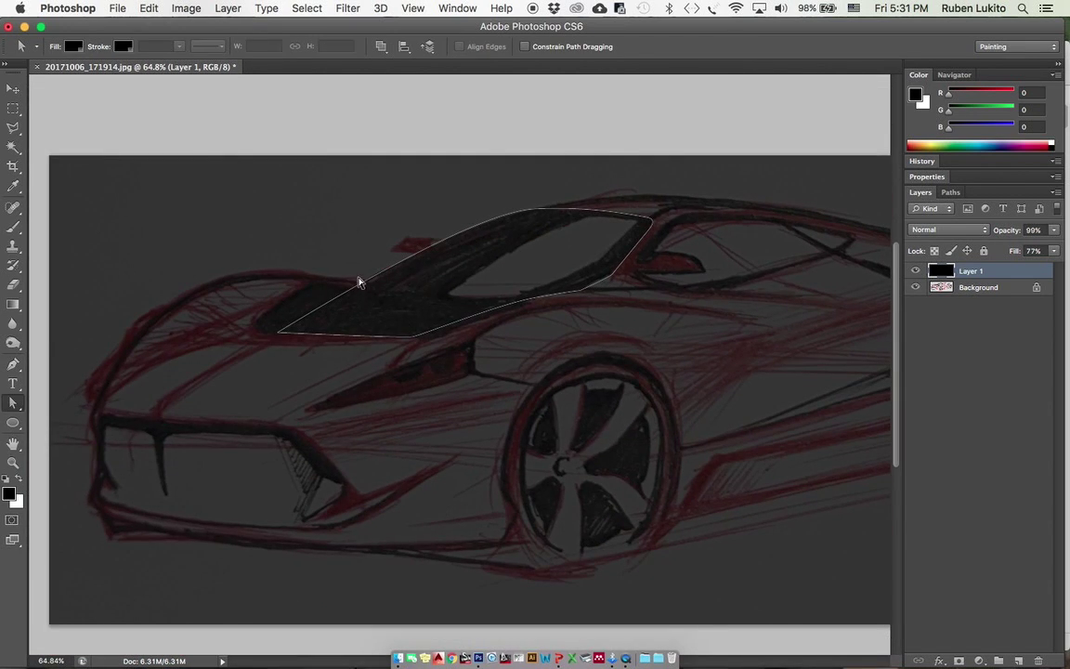
# Step: Add an anchor point to the windshield path where its far edge meets the hood
pyautogui.press('o')
pyautogui.press('p')
pyautogui.press('a')
pyautogui.scroll(10, 369, 286)
pyautogui.click(431, 228)
pyautogui.scroll(1, 374, 267)
pyautogui.press('p')
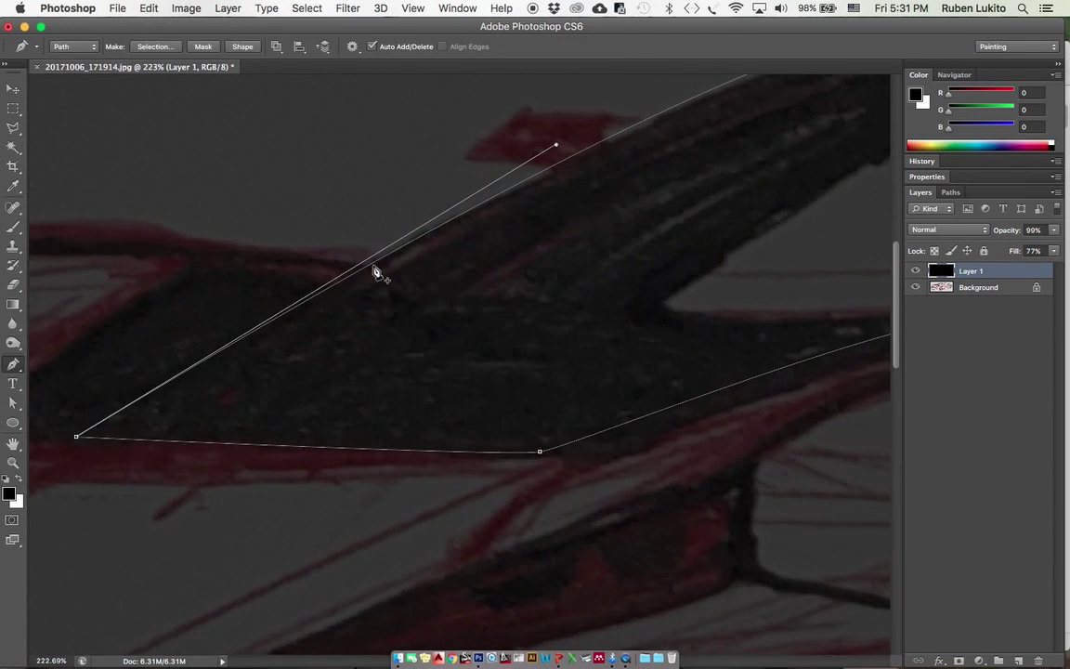
pyautogui.click(374, 264)
pyautogui.press('a')
pyautogui.click(463, 219)
pyautogui.scroll(-5, 456, 247)
# Step: Start a second pen path at the windshield's junction with the hood and trace the far front fender's curve down toward the nose
pyautogui.press('p')
pyautogui.moveTo(408, 271); pyautogui.dragTo(547, 267)
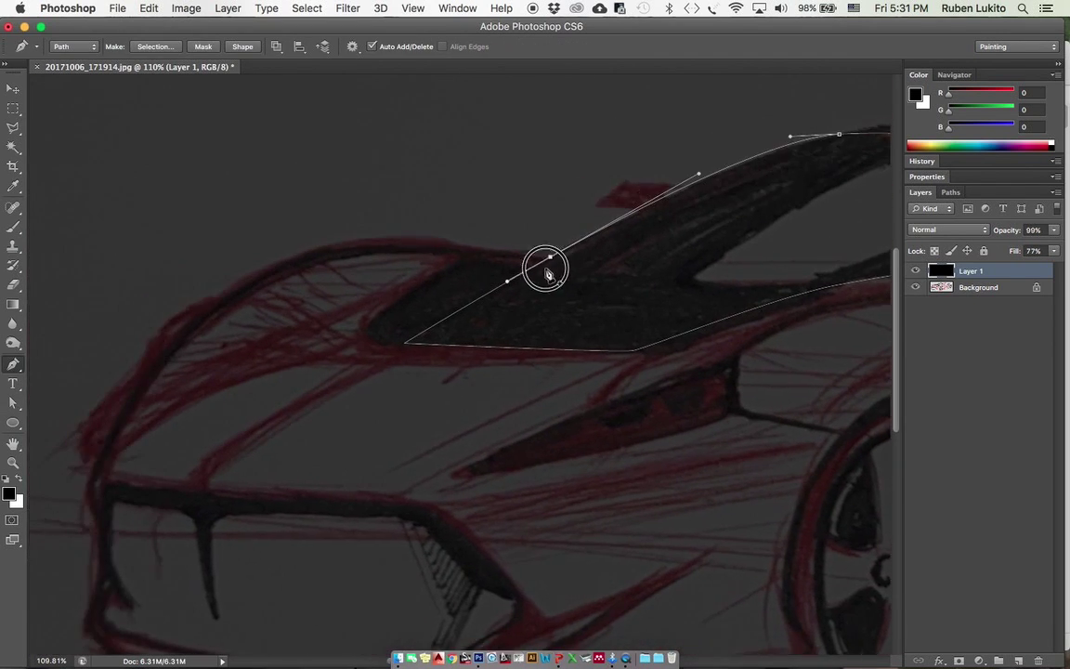
pyautogui.click(549, 255)
pyautogui.moveTo(382, 248); pyautogui.dragTo(319, 290)
pyautogui.moveTo(321, 302); pyautogui.dragTo(421, 223)
pyautogui.moveTo(361, 263); pyautogui.dragTo(340, 296)
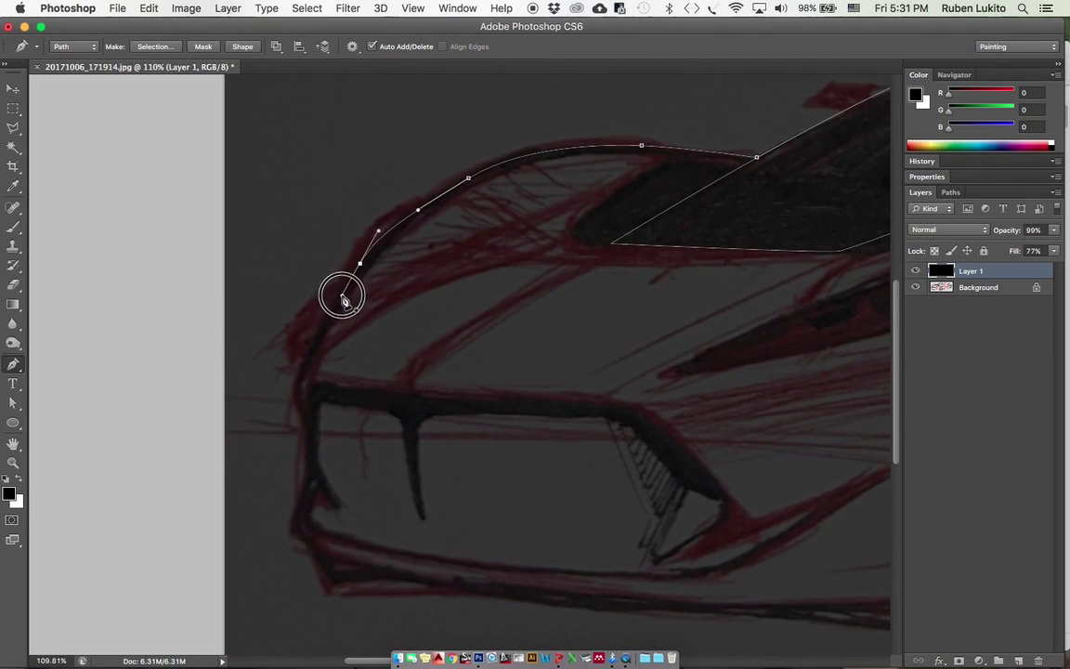
# Step: Continue the body path down the far side of the grille to the lower corner of the front bumper
pyautogui.moveTo(304, 381); pyautogui.dragTo(302, 397)
pyautogui.click(309, 466)
pyautogui.moveTo(301, 498); pyautogui.dragTo(308, 548)
pyautogui.press('super+z')
pyautogui.click(301, 509)
# Step: Trace the front bumper's bottom edge up to the front wheel, ending in a corner point
pyautogui.moveTo(428, 531); pyautogui.dragTo(488, 551)
pyautogui.moveTo(504, 511); pyautogui.dragTo(316, 462)
pyautogui.moveTo(745, 515); pyautogui.dragTo(445, 520)
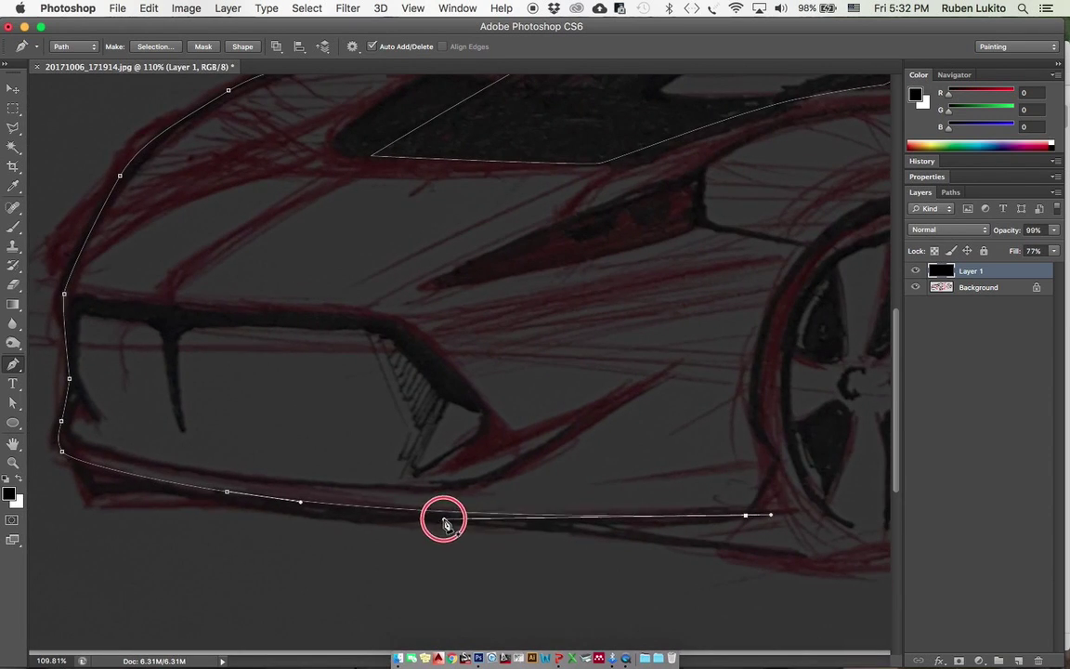
pyautogui.keyDown('alt'); pyautogui.click(745, 516); pyautogui.keyUp('alt')
# Step: Trace the body path around the front wheel arch, over its top and down to the side sill
pyautogui.moveTo(775, 463); pyautogui.dragTo(764, 437)
pyautogui.moveTo(750, 416)
pyautogui.mouseDown()
pyautogui.moveTo(755, 394)
pyautogui.moveTo(749, 406)
pyautogui.mouseUp()
pyautogui.moveTo(745, 383); pyautogui.dragTo(538, 429)
pyautogui.moveTo(700, 243); pyautogui.dragTo(844, 239)
pyautogui.moveTo(844, 239); pyautogui.dragTo(378, 137)
pyautogui.click(665, 523)
pyautogui.moveTo(312, 409); pyautogui.dragTo(302, 422)
pyautogui.moveTo(386, 123); pyautogui.dragTo(400, 129)
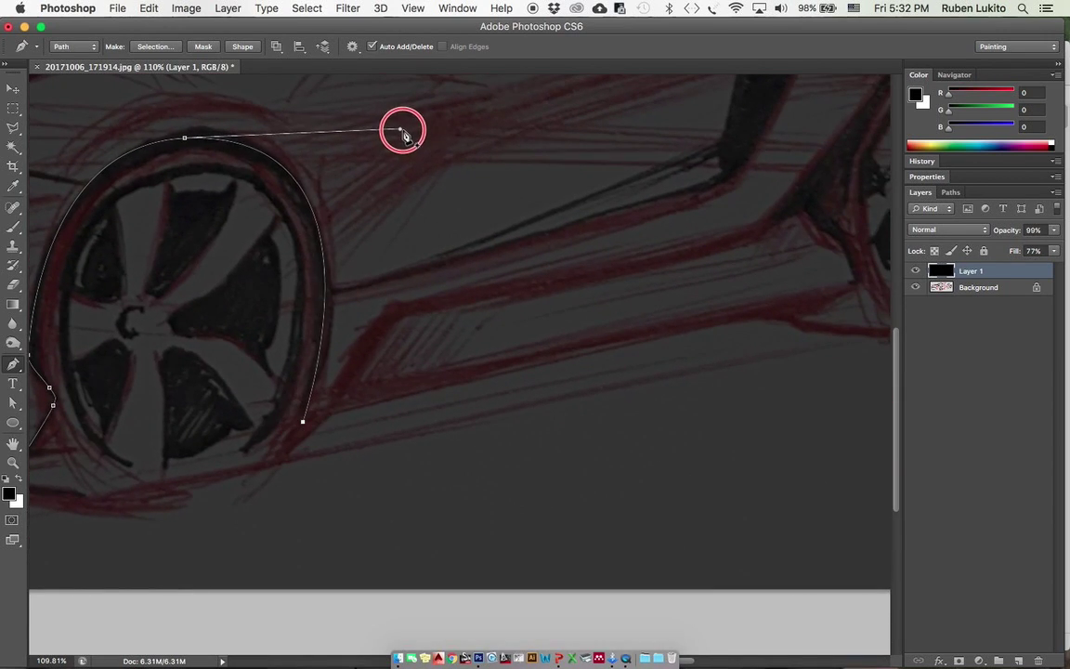
# Step: Add an anchor on the rear side of the front wheel arch and fit its curve to the sketch, ready to continue the path
pyautogui.click(303, 422)
pyautogui.click(321, 354)
pyautogui.moveTo(320, 354); pyautogui.dragTo(325, 357)
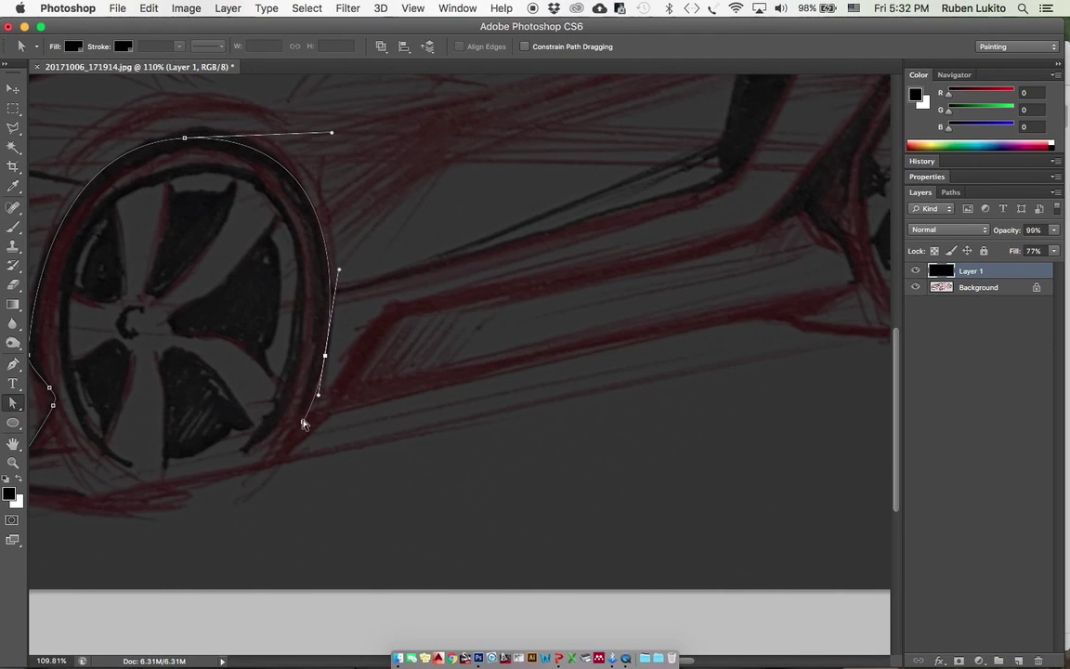
pyautogui.keyDown('super'); pyautogui.click(303, 422); pyautogui.keyUp('super')
# Step: Extend the body path along the bottom edge of the side sill to the rear wheel and begin its upward edge
pyautogui.moveTo(856, 299); pyautogui.dragTo(756, 323)
pyautogui.click(761, 310)
pyautogui.moveTo(727, 258); pyautogui.dragTo(700, 233)
pyautogui.press('super+z')
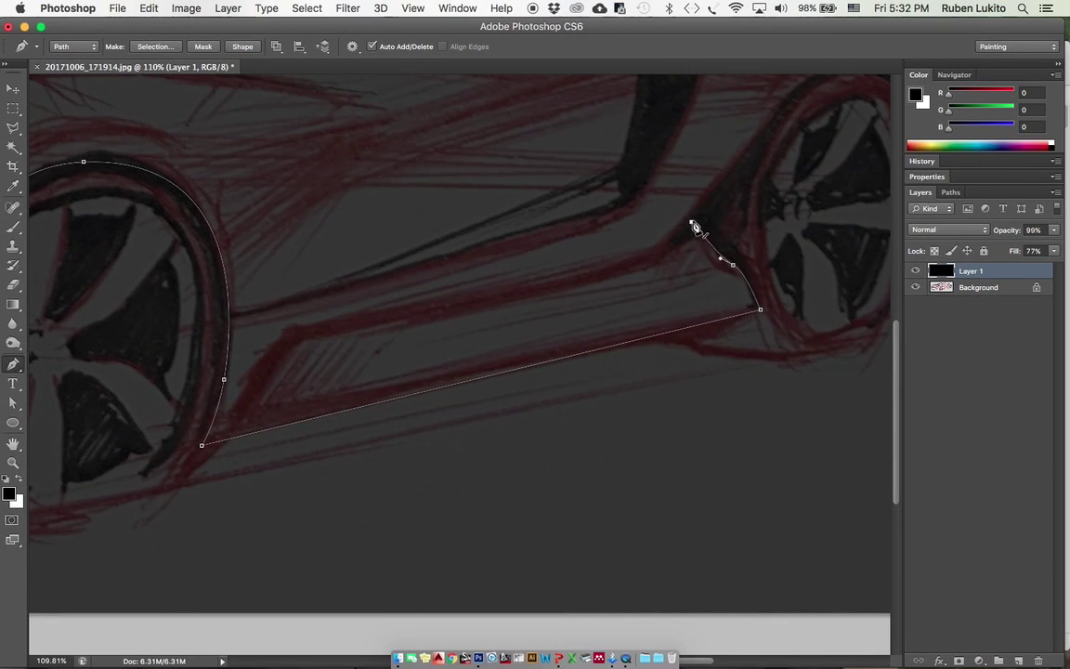
# Step: Rework the body path's anchors in front of the rear wheel until they follow the sketched notch up to the wheel arch
pyautogui.moveTo(743, 276); pyautogui.dragTo(604, 348)
pyautogui.click(713, 252)
pyautogui.press('super+z')
pyautogui.press('super+alt+z')
pyautogui.click(712, 240)
pyautogui.press('super+z')
pyautogui.click(719, 255)
pyautogui.press('super+z')
pyautogui.click(700, 207)
# Step: Trace the body path over the rear wheel arch and down to its rear end
pyautogui.moveTo(664, 238); pyautogui.dragTo(690, 215)
pyautogui.moveTo(751, 207); pyautogui.dragTo(844, 193)
pyautogui.click(810, 302)
# Step: Trace the rear fender and the roofline back to the windshield and close the body path
pyautogui.moveTo(656, 167); pyautogui.dragTo(711, 184)
pyautogui.moveTo(239, 108); pyautogui.dragTo(209, 111)
pyautogui.moveTo(268, 107); pyautogui.dragTo(526, 100)
pyautogui.moveTo(368, 136); pyautogui.dragTo(495, 139)
pyautogui.click(240, 130)
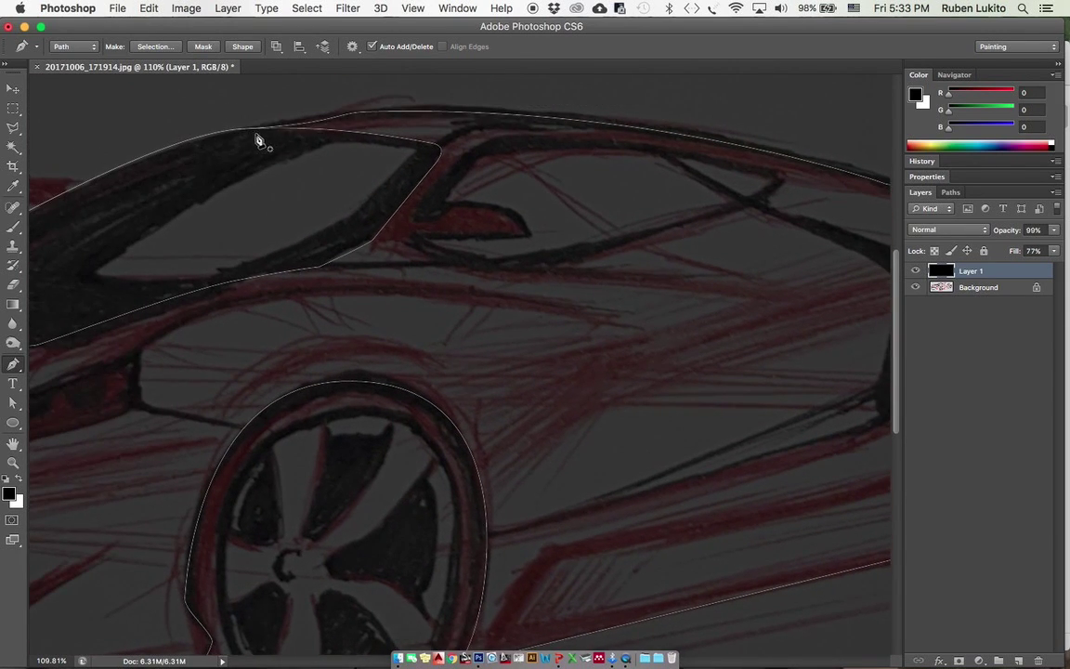
# Step: Adjust the path anchors where the roofline meets the windshield, moving the windshield's upper anchor forward along the sketched edge
pyautogui.scroll(2, 258, 139)
pyautogui.moveTo(307, 115); pyautogui.dragTo(430, 168)
pyautogui.keyDown('super'); pyautogui.click(414, 177); pyautogui.keyUp('super')
pyautogui.keyDown('super'); pyautogui.click(340, 184); pyautogui.keyUp('super')
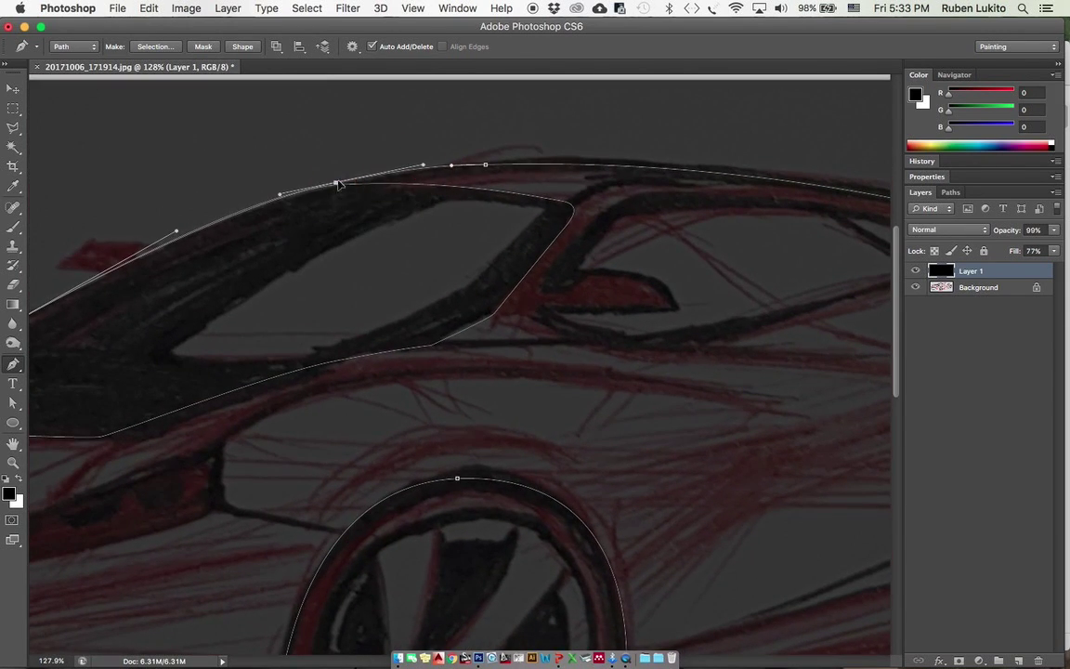
pyautogui.press('a')
pyautogui.moveTo(332, 198); pyautogui.dragTo(453, 235)
pyautogui.scroll(4, 455, 233)
pyautogui.click(465, 211)
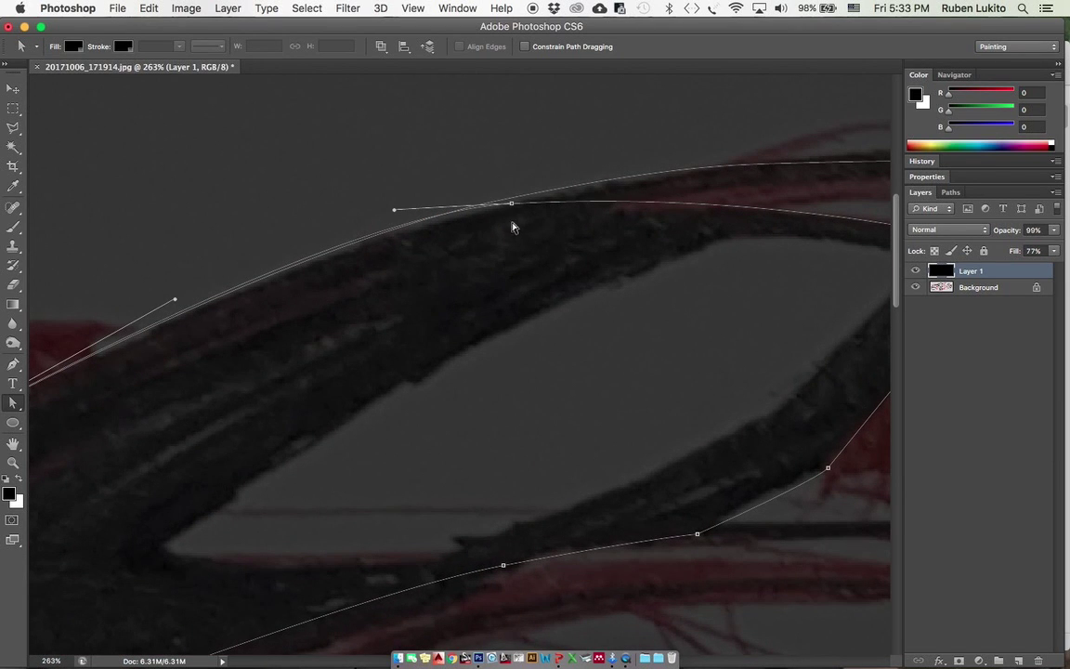
pyautogui.moveTo(511, 203); pyautogui.dragTo(449, 227)
# Step: Refine the windshield's upper curve so that it follows the sketched edge beneath the roofline
pyautogui.scroll(-4, 459, 249)
pyautogui.keyDown('super'); pyautogui.click(424, 270); pyautogui.keyUp('super')
pyautogui.scroll(2, 464, 259)
pyautogui.click(469, 226)
pyautogui.moveTo(593, 223); pyautogui.dragTo(595, 212)
pyautogui.scroll(-8, 511, 266)
pyautogui.click(466, 286)
pyautogui.moveTo(611, 293); pyautogui.dragTo(517, 291)
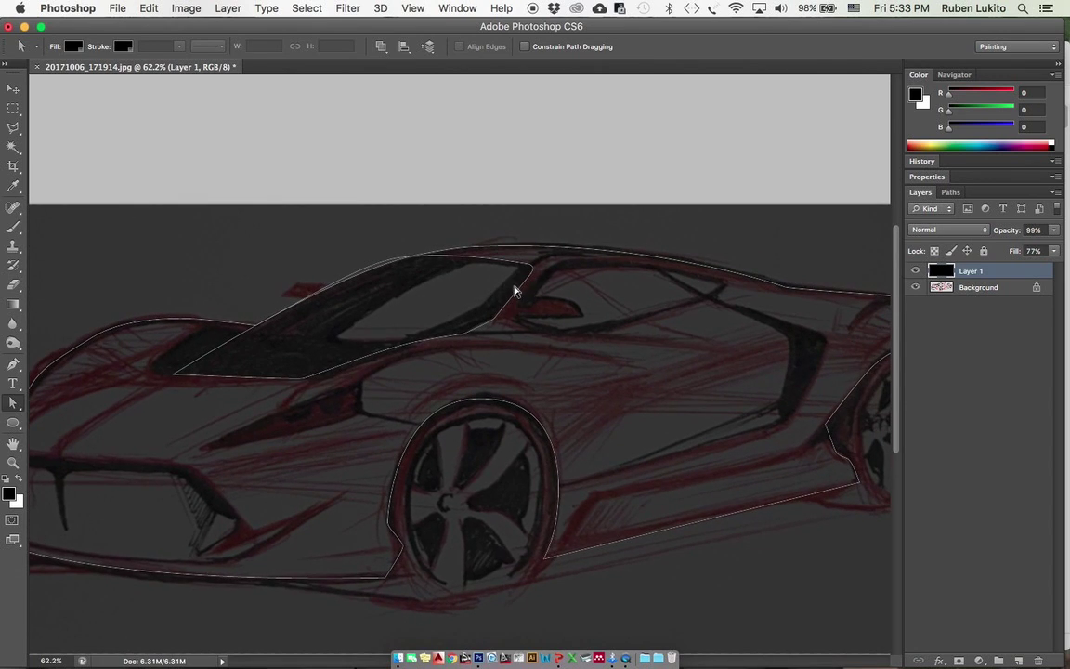
# Step: Trace a new side window path from its front lower corner up the pillar and along the upper edge to the rear tip
pyautogui.scroll(5, 532, 314)
pyautogui.press('p')
pyautogui.click(495, 328)
pyautogui.moveTo(555, 250)
pyautogui.mouseDown()
pyautogui.moveTo(648, 211)
pyautogui.moveTo(712, 247)
pyautogui.mouseUp()
pyautogui.hscroll(4, 650, 215)
pyautogui.click(773, 266)
# Step: Trace the side window's rear corner and lower edge and close the path at its front corner
pyautogui.click(734, 299)
pyautogui.click(446, 366)
pyautogui.click(340, 334)
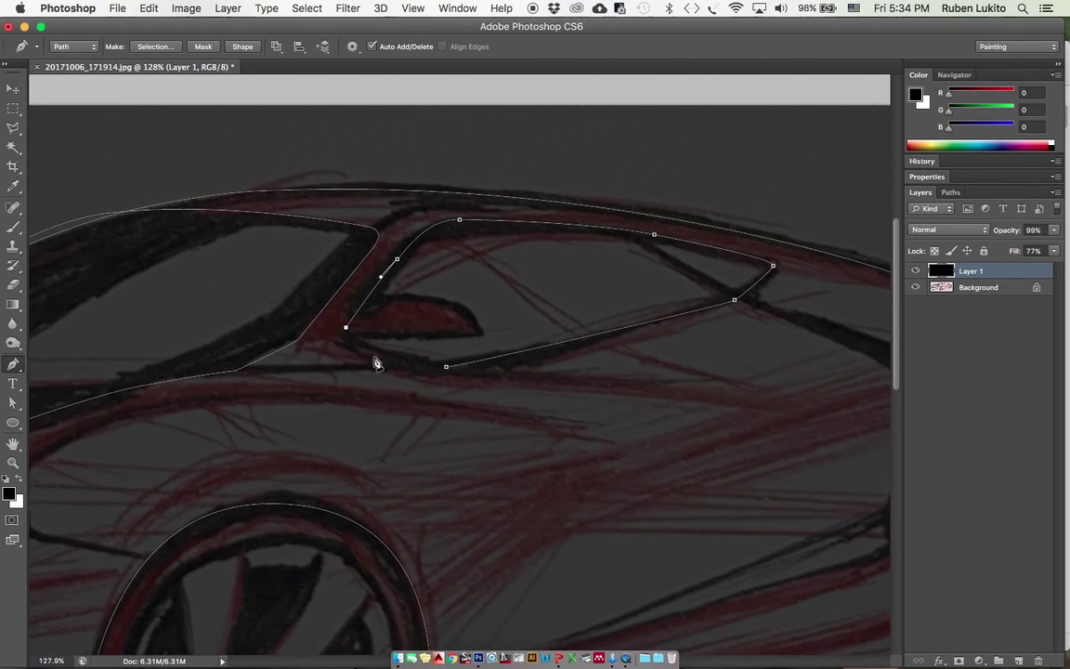
pyautogui.click(346, 327)
pyautogui.moveTo(381, 355); pyautogui.dragTo(342, 336)
# Step: Reposition the side window's front anchors and handles to fit the sketched pillar and the rounded lower corner
pyautogui.keyDown('super'); pyautogui.click(373, 372); pyautogui.keyUp('super')
pyautogui.keyDown('super'); pyautogui.click(395, 260); pyautogui.keyUp('super')
pyautogui.moveTo(397, 261); pyautogui.dragTo(391, 266)
pyautogui.moveTo(343, 338); pyautogui.dragTo(343, 331)
pyautogui.keyDown('super'); pyautogui.click(391, 265); pyautogui.keyUp('super')
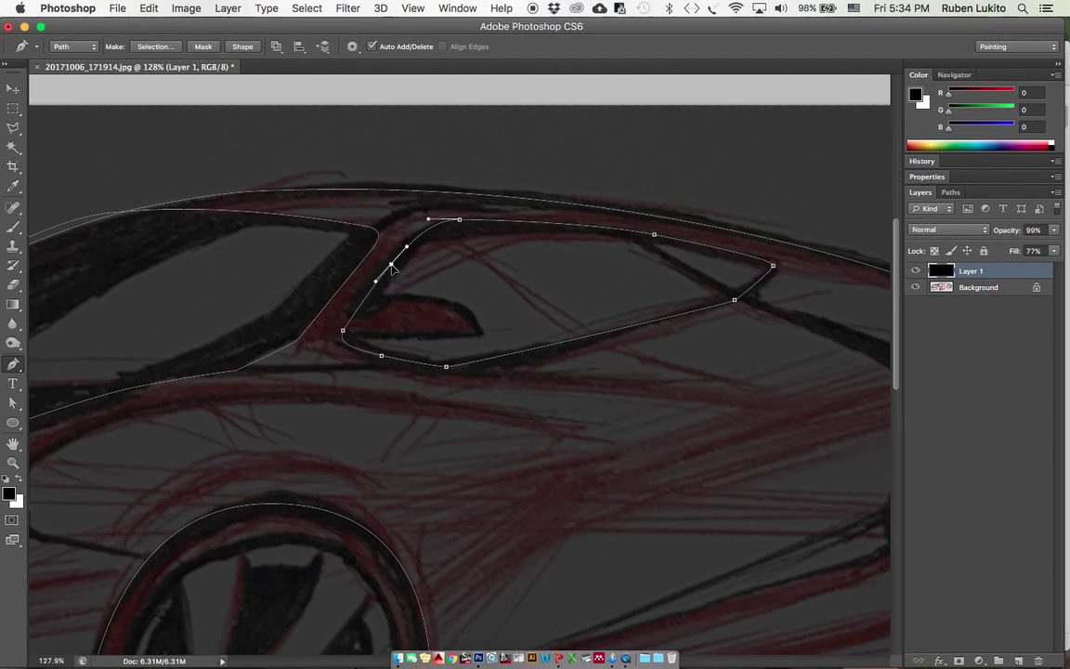
pyautogui.moveTo(375, 282); pyautogui.dragTo(371, 292)
pyautogui.moveTo(381, 355); pyautogui.dragTo(384, 353)
# Step: Smooth the side window's rear lower corner and adjust the curve of its upper edge
pyautogui.press('a')
pyautogui.moveTo(734, 300); pyautogui.dragTo(731, 298)
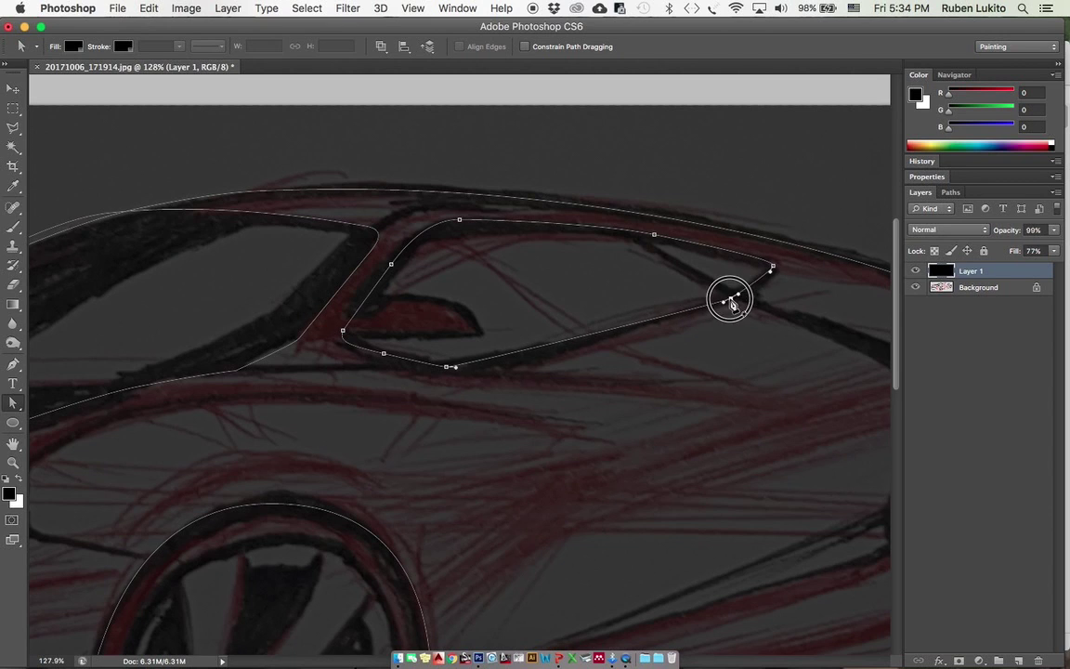
pyautogui.click(481, 221)
pyautogui.moveTo(489, 221); pyautogui.dragTo(504, 217)
# Step: Start a path at the outer tip of the front bumper's lip and trace it down toward the grille's lower corner
pyautogui.scroll(-10, 532, 269)
pyautogui.press('p')
pyautogui.keyDown('super'); pyautogui.click(501, 330); pyautogui.keyUp('super')
pyautogui.scroll(5, 428, 340)
pyautogui.moveTo(428, 340); pyautogui.dragTo(670, 293)
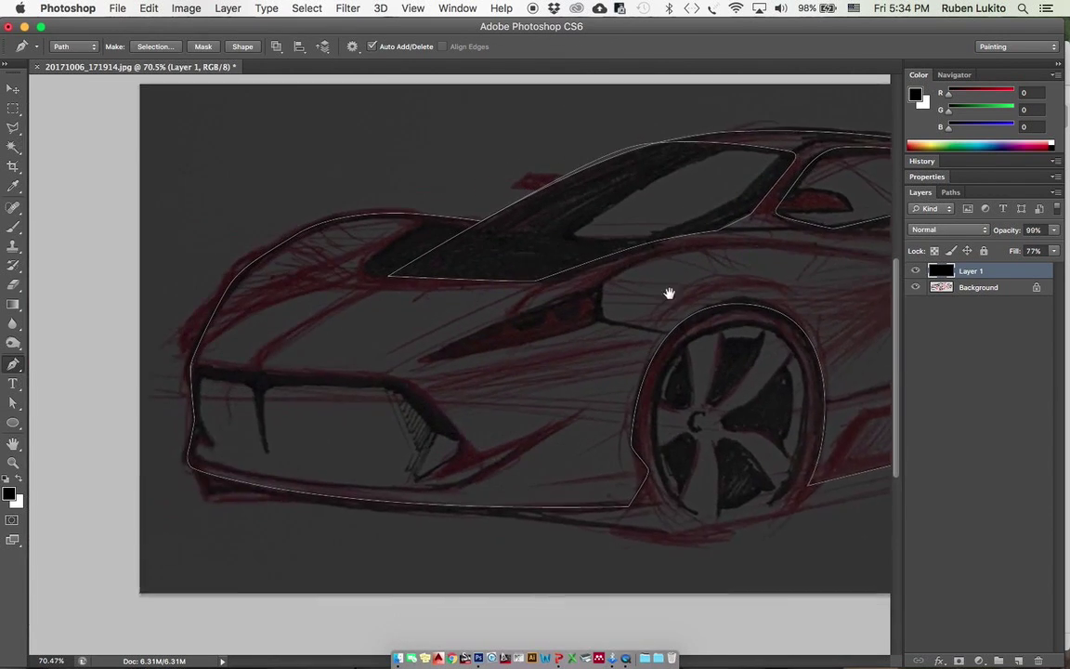
pyautogui.scroll(2, 668, 293)
pyautogui.scroll(-4, 515, 335)
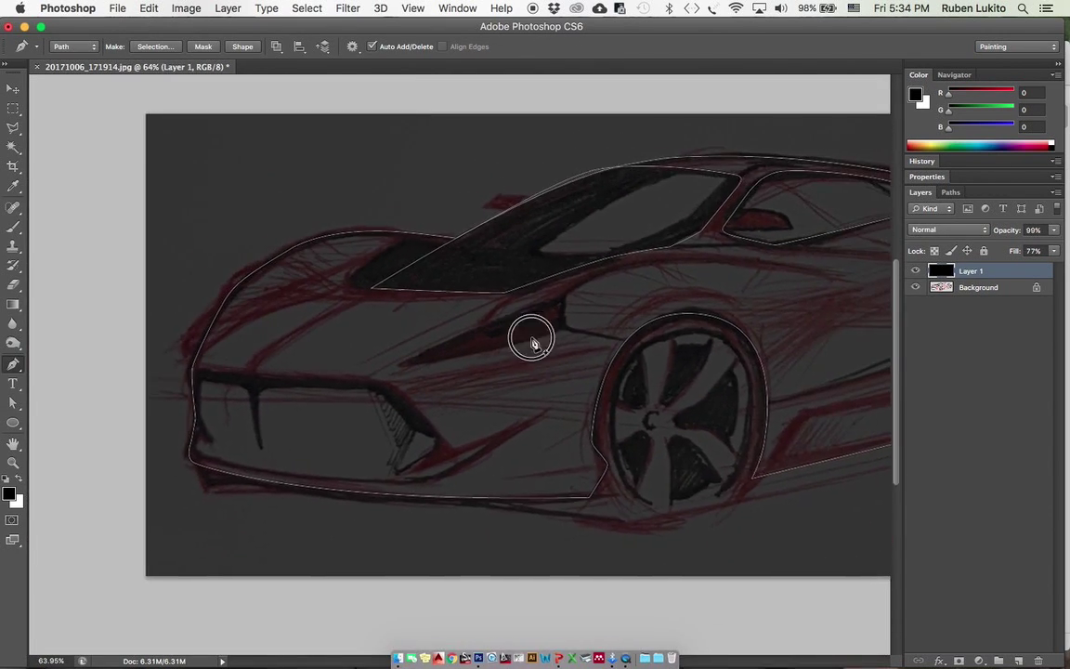
pyautogui.scroll(3, 532, 337)
pyautogui.moveTo(474, 381); pyautogui.dragTo(671, 348)
pyautogui.click(757, 389)
pyautogui.moveTo(641, 462); pyautogui.dragTo(570, 475)
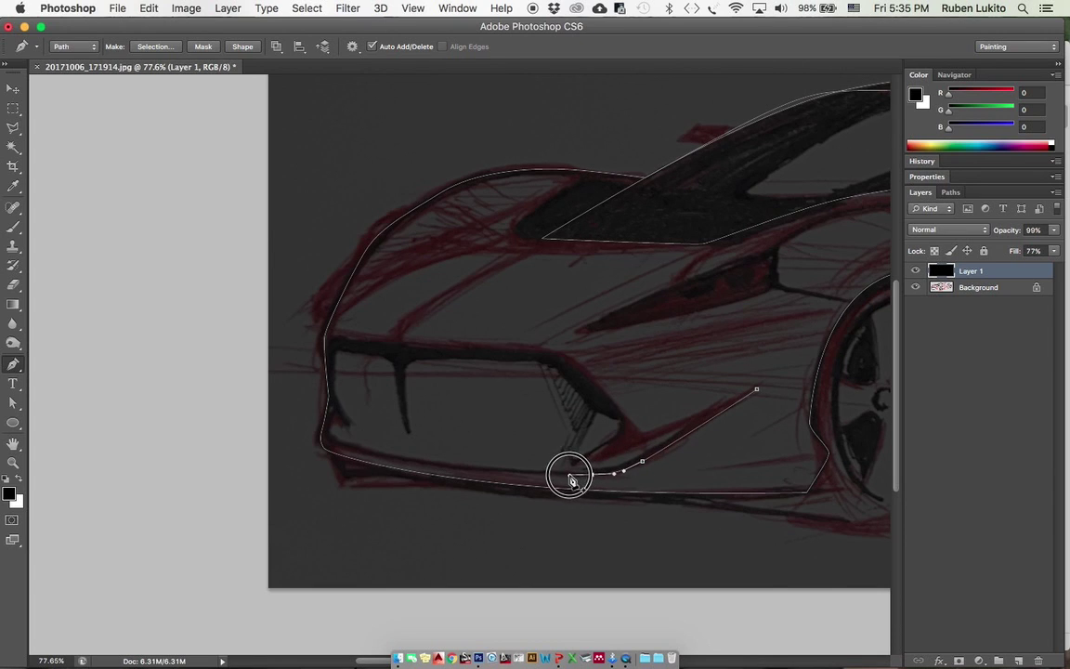
# Step: Trace the bumper lip across to the far side of the grille and step back the unwanted anchors
pyautogui.moveTo(330, 438); pyautogui.dragTo(324, 437)
pyautogui.moveTo(336, 441); pyautogui.dragTo(464, 475)
pyautogui.moveTo(314, 418); pyautogui.dragTo(418, 376)
pyautogui.moveTo(334, 429); pyautogui.dragTo(366, 463)
pyautogui.click(340, 373)
pyautogui.press('super+alt+z')
pyautogui.press('super+alt+z')
pyautogui.press('super+alt+z')
# Step: Trace the bumper lip's second edge back to its outer tip, close the path and fit its curve below the grille
pyautogui.scroll(-5, 335, 472)
pyautogui.scroll(3, 353, 450)
pyautogui.moveTo(664, 503); pyautogui.dragTo(531, 504)
pyautogui.hscroll(3, 607, 482)
pyautogui.moveTo(681, 466); pyautogui.dragTo(692, 410)
pyautogui.press('super+alt+z')
pyautogui.click(831, 389)
pyautogui.moveTo(580, 483); pyautogui.dragTo(600, 489)
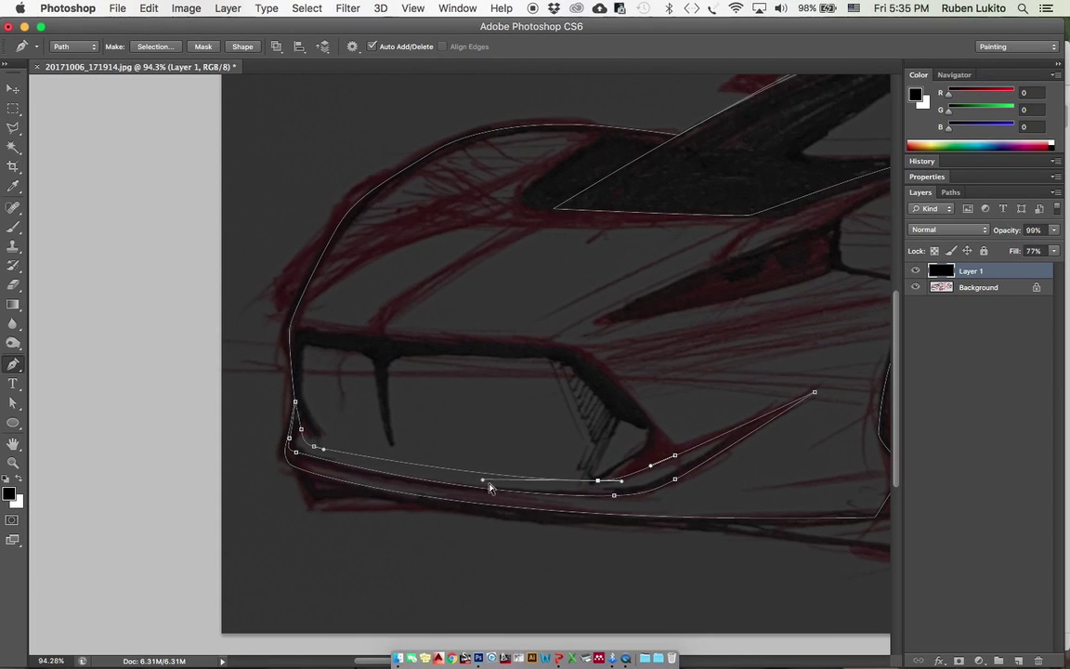
# Step: Draw a small triangular path between the front bumper and the front wheel
pyautogui.scroll(-2, 504, 451)
pyautogui.scroll(1, 552, 432)
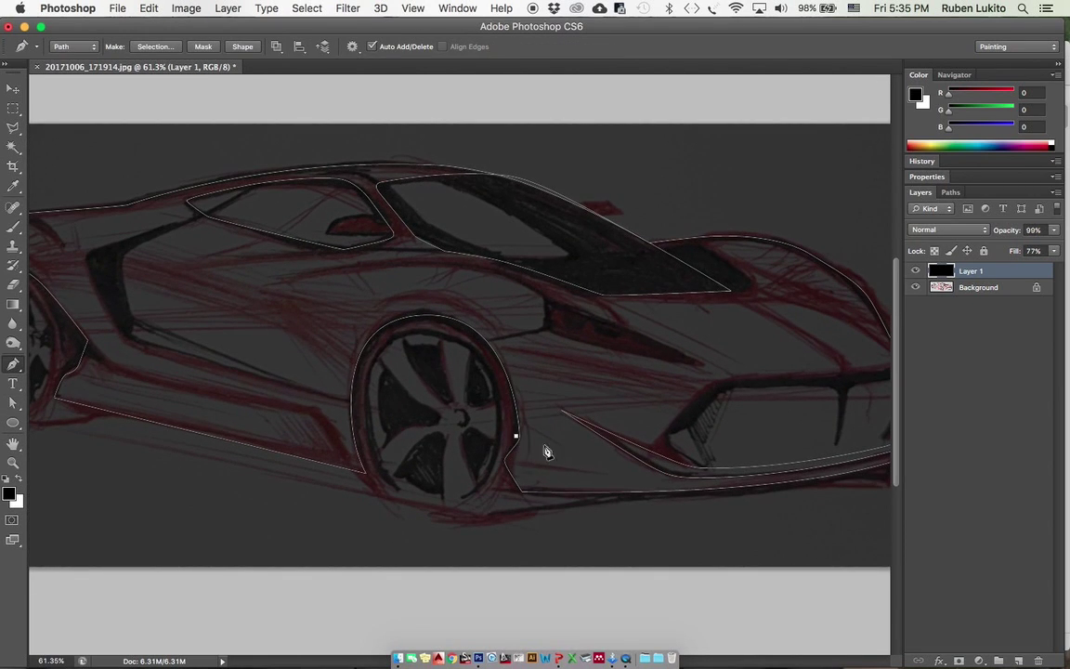
pyautogui.scroll(-2, 501, 432)
pyautogui.scroll(2, 530, 389)
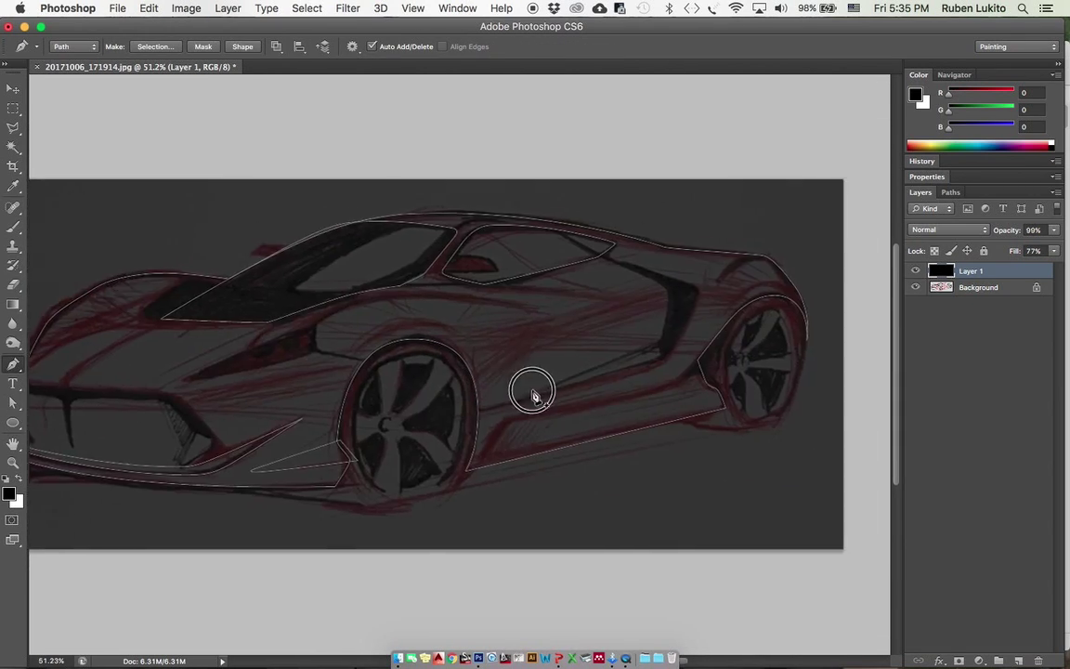
# Step: Trace the side skirt's front corner and upper edge from the front wheel toward the rear wheel
pyautogui.moveTo(506, 405); pyautogui.dragTo(530, 398)
pyautogui.click(729, 358)
pyautogui.press('a')
pyautogui.moveTo(770, 333); pyautogui.dragTo(726, 335)
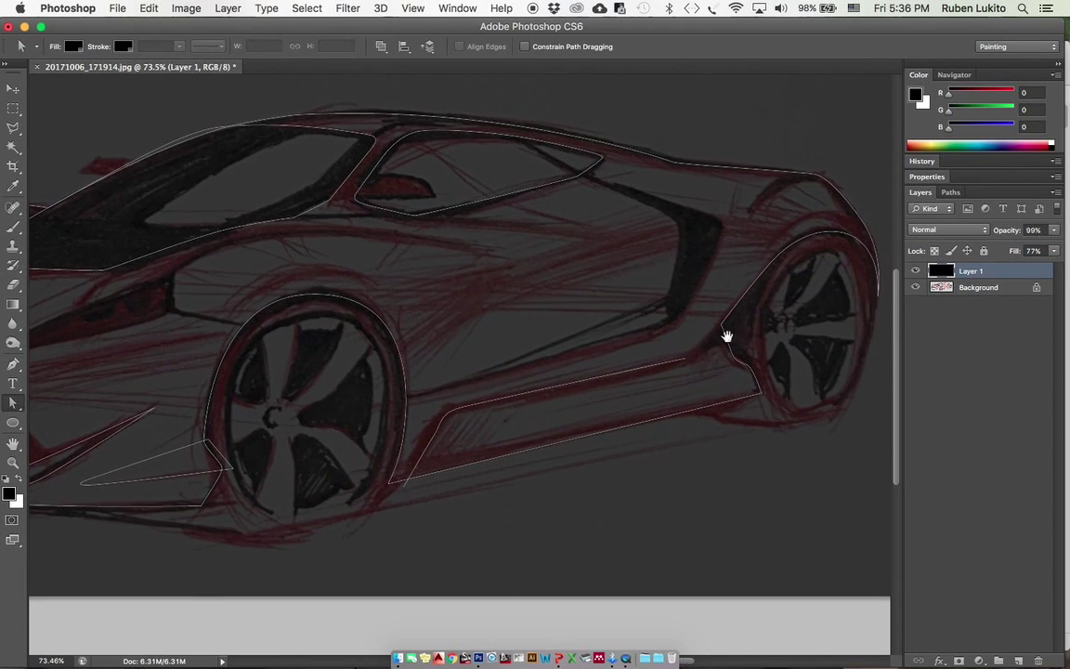
# Step: Select the body path's rear wheel arch anchors and paste a copy of that curve
pyautogui.click(766, 276)
pyautogui.click(783, 312)
pyautogui.click(746, 293)
pyautogui.keyDown('shift'); pyautogui.click(806, 237); pyautogui.keyUp('shift')
pyautogui.keyDown('shift'); pyautogui.click(849, 235); pyautogui.keyUp('shift')
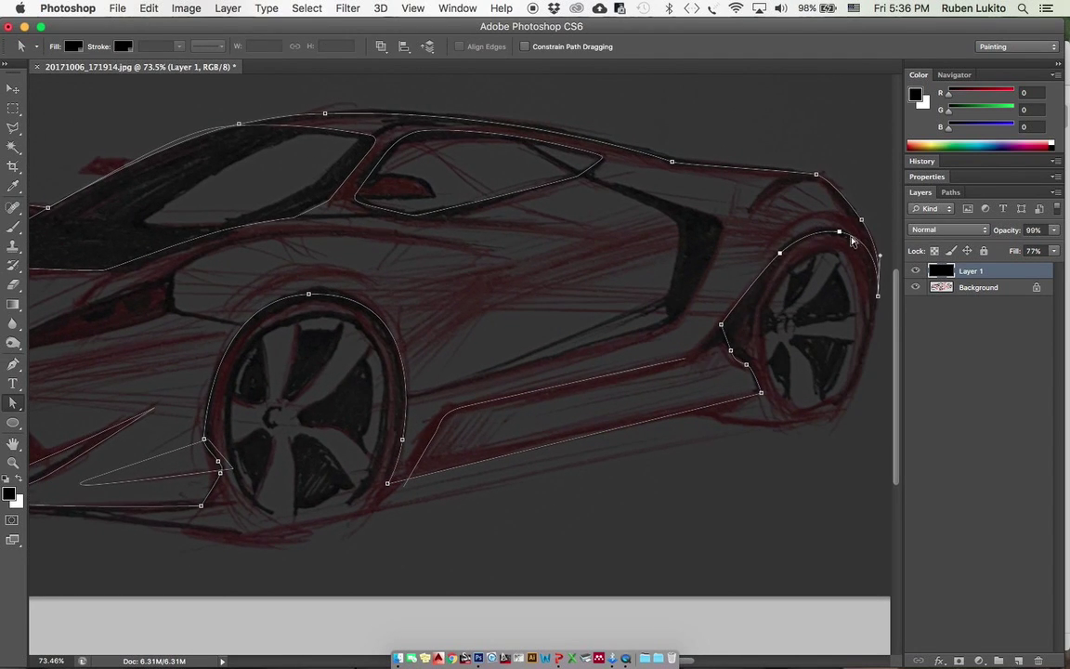
pyautogui.press('super+c')
pyautogui.press('super+v')
# Step: Join the copied wheel arch curve to the side skirt line and close the shape below the sill
pyautogui.press('p')
pyautogui.click(721, 326)
pyautogui.click(688, 361)
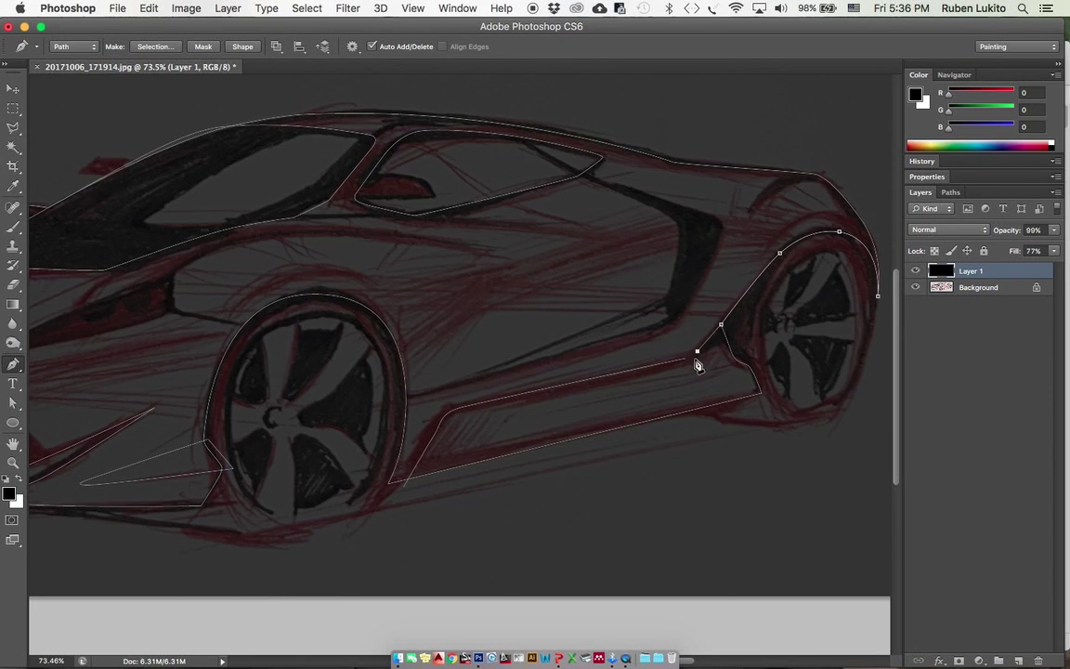
pyautogui.scroll(-2, 660, 359)
pyautogui.click(451, 489)
pyautogui.click(451, 463)
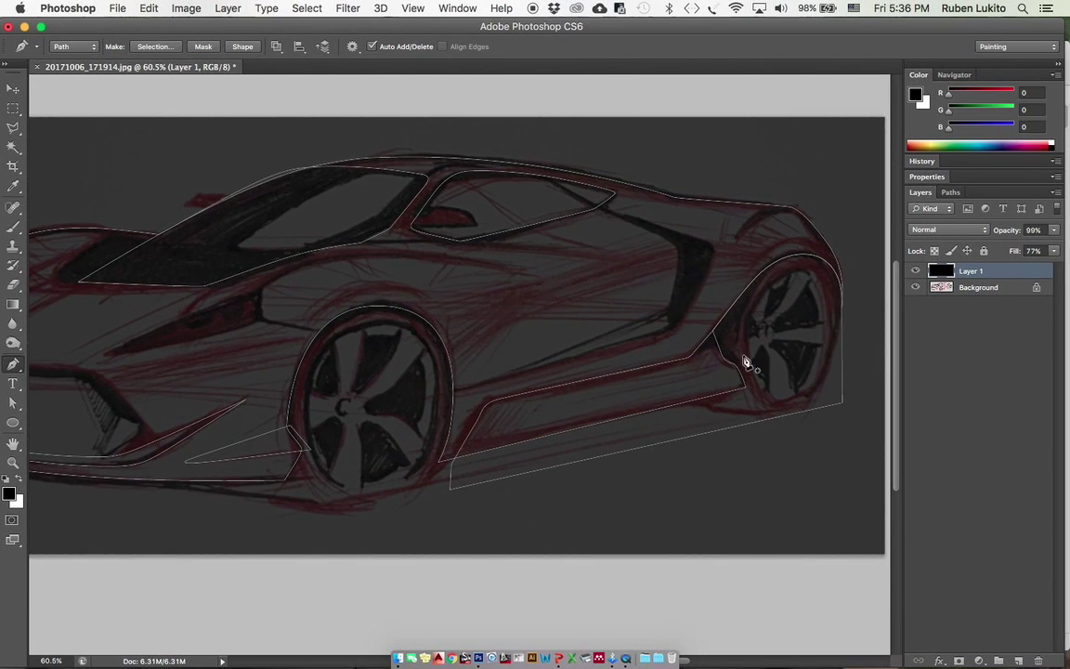
# Step: Start an inner side skirt path at its rear end and undo the trial anchors at its front corner
pyautogui.click(746, 365)
pyautogui.click(504, 411)
pyautogui.press('super+z')
pyautogui.click(482, 425)
pyautogui.press('super+z')
pyautogui.moveTo(474, 426); pyautogui.dragTo(488, 406)
pyautogui.scroll(5, 606, 398)
pyautogui.press('alt+super+z')
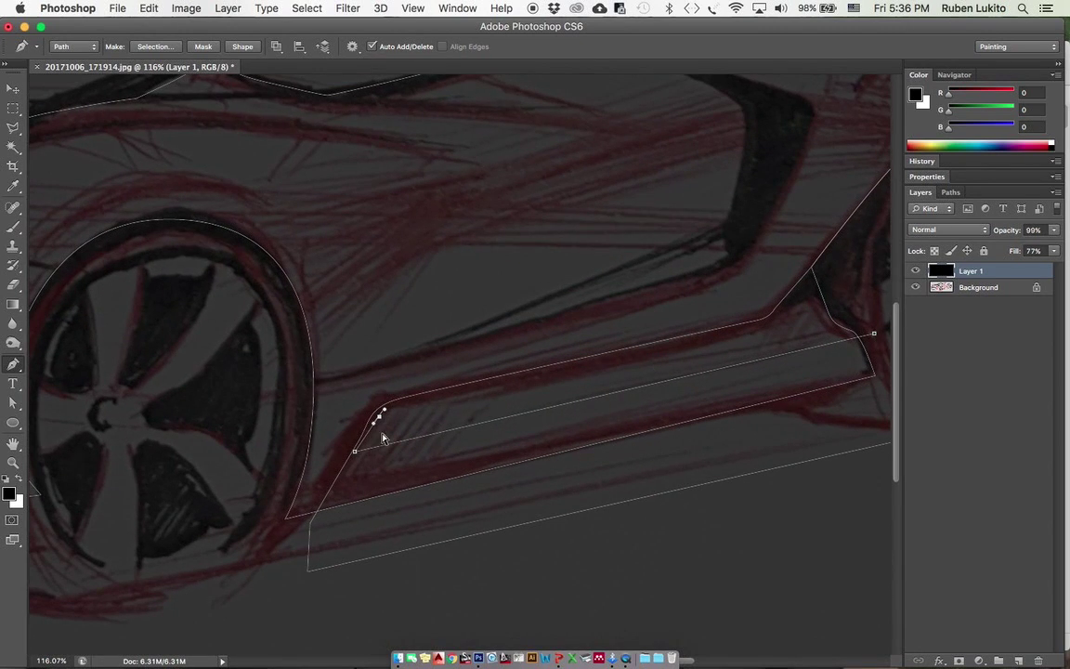
pyautogui.press('alt+super+z')
pyautogui.press('alt+super+z')
# Step: Reshape the side skirt's upper front corner into a rounder curve
pyautogui.moveTo(361, 436)
pyautogui.mouseDown()
pyautogui.moveTo(344, 444)
pyautogui.moveTo(357, 421)
pyautogui.mouseUp()
pyautogui.hscroll(3, 423, 413)
pyautogui.click(423, 414)
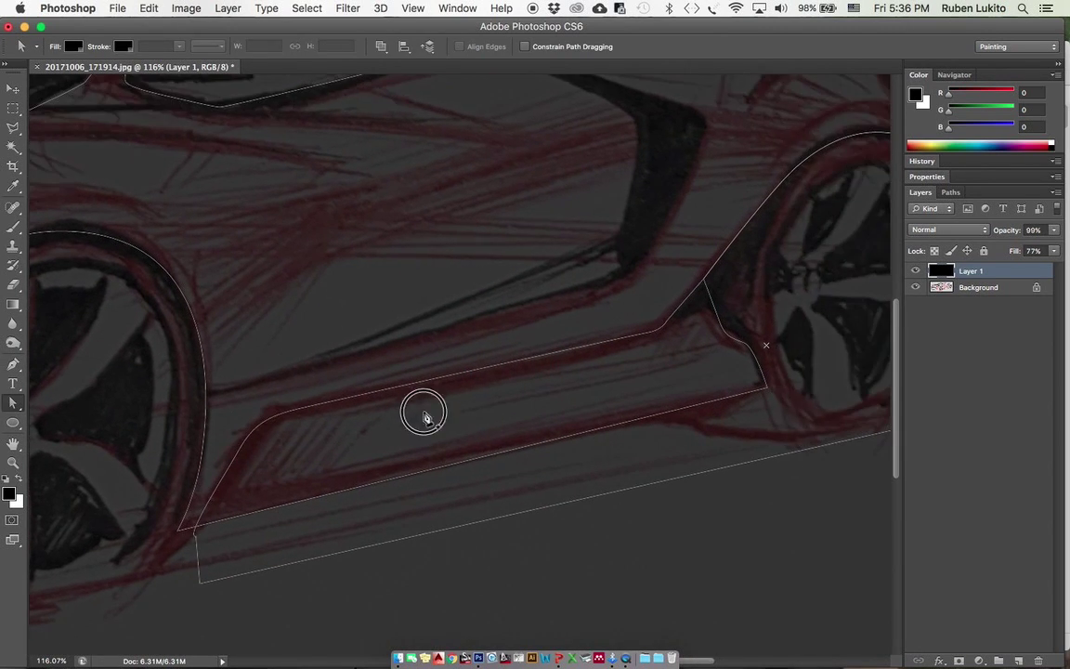
# Step: Trace the narrow inner side skirt shape to its pointed front end and close it at the rear anchor
pyautogui.press('p')
pyautogui.click(374, 430)
pyautogui.moveTo(449, 379); pyautogui.dragTo(503, 366)
pyautogui.press('super+z')
pyautogui.moveTo(425, 404); pyautogui.dragTo(448, 397)
pyautogui.click(767, 344)
# Step: Place an anchor at the rear end of the front fender's crease and duplicate the windshield's lower edge segment
pyautogui.moveTo(743, 342); pyautogui.dragTo(758, 306)
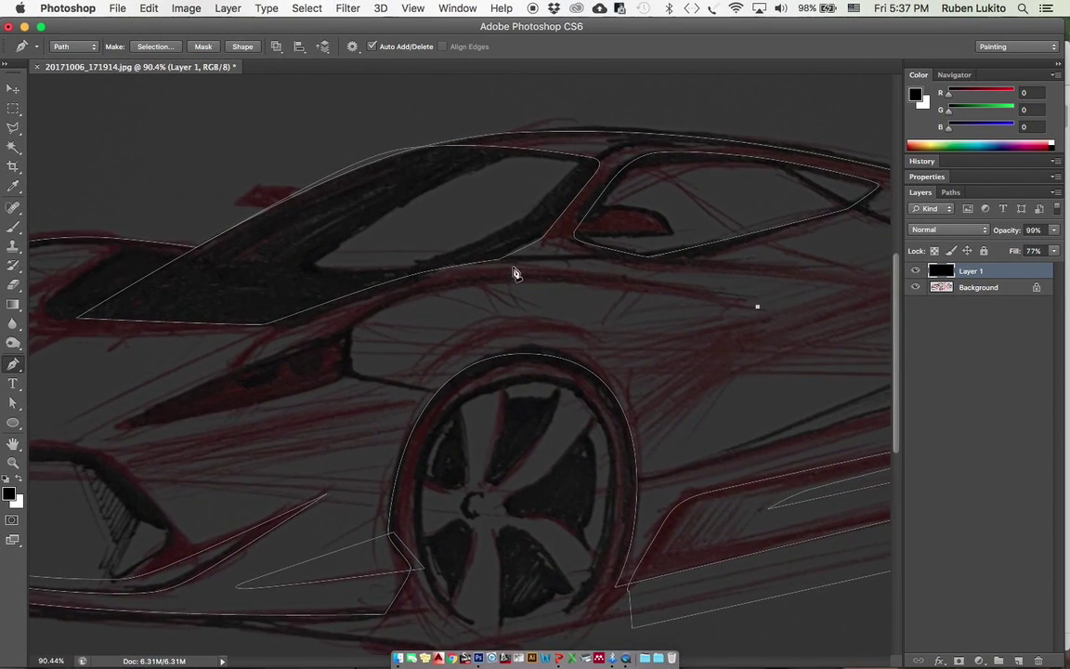
pyautogui.press('a')
pyautogui.click(465, 265)
pyautogui.press('super+c')
pyautogui.press('super+v')
# Step: Connect the copied windshield edge to the rear crease anchor with a smooth curve over the front fender
pyautogui.press('p')
pyautogui.moveTo(498, 260); pyautogui.dragTo(531, 254)
pyautogui.moveTo(758, 307); pyautogui.dragTo(873, 347)
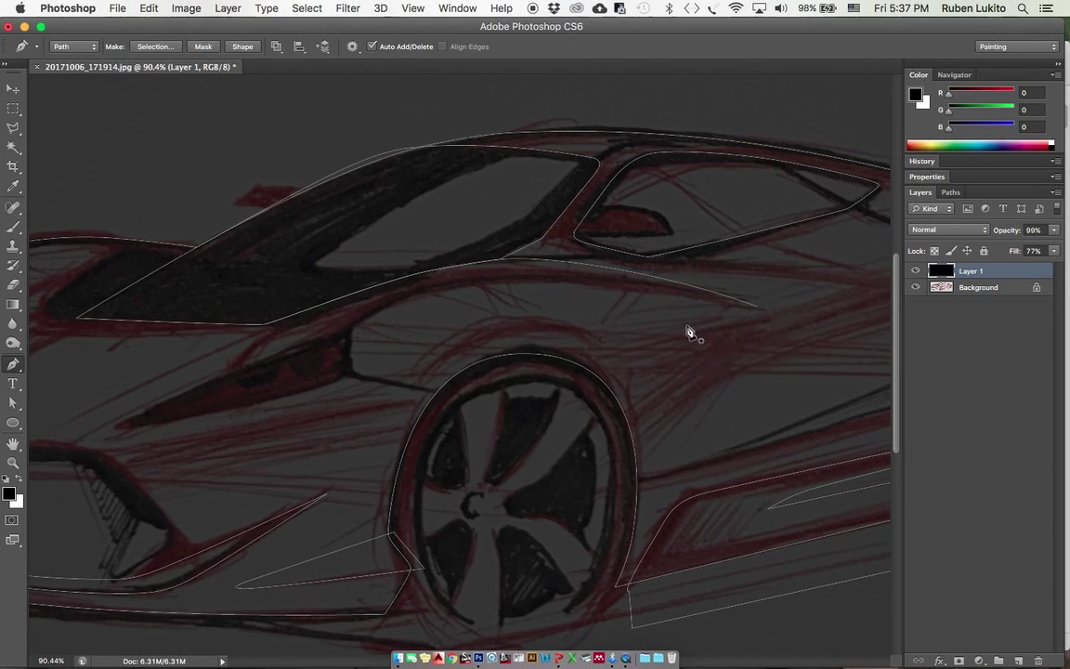
pyautogui.press('super+z')
pyautogui.moveTo(758, 307); pyautogui.dragTo(847, 334)
# Step: Try moving the fender crease anchor at the windshield base downward and undo the move
pyautogui.press('a')
pyautogui.moveTo(689, 336)
pyautogui.mouseDown()
pyautogui.moveTo(630, 348)
pyautogui.moveTo(687, 346)
pyautogui.mouseUp()
pyautogui.click(530, 266)
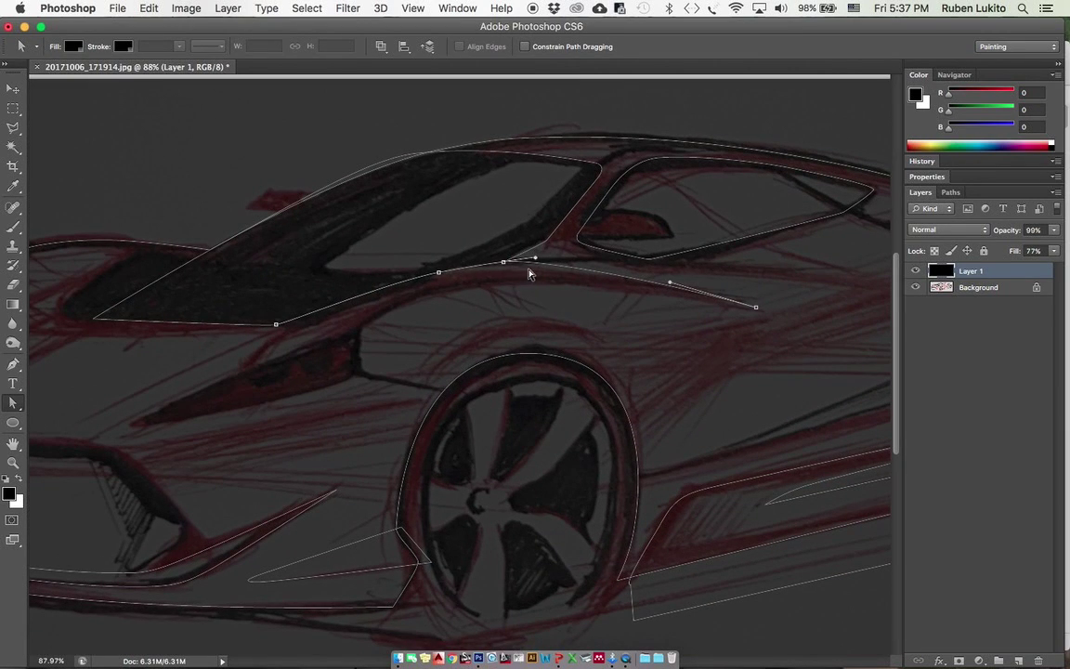
pyautogui.moveTo(503, 261); pyautogui.dragTo(501, 279)
pyautogui.press('super+z')
# Step: Continue the fender crease path across the front wheel to the grille and close it at the windshield's lower corner
pyautogui.press('p')
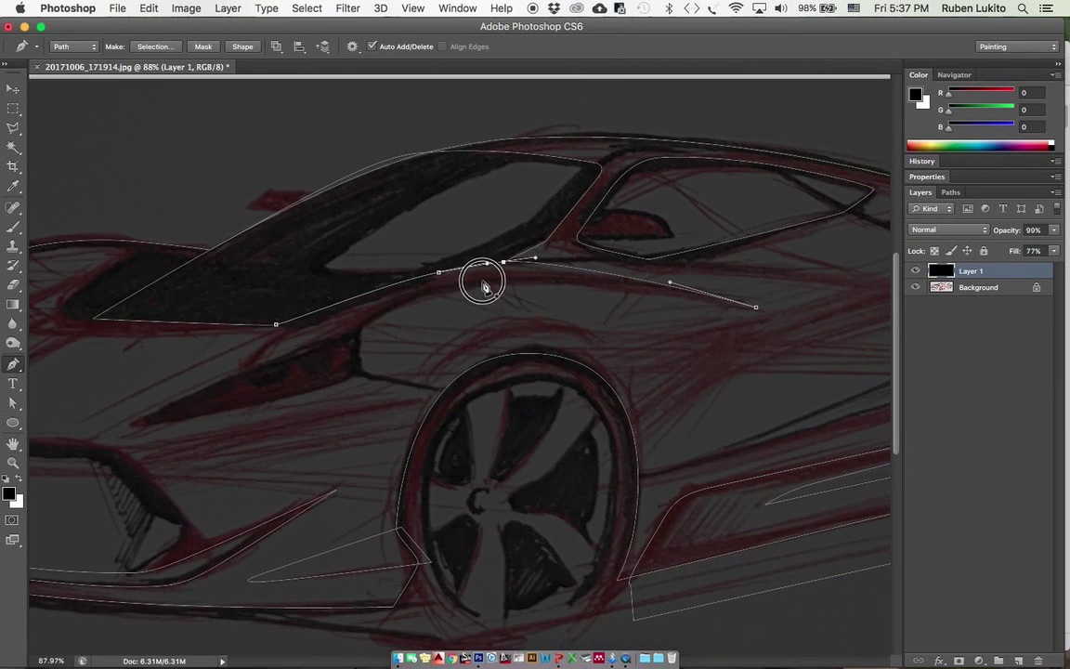
pyautogui.moveTo(530, 379); pyautogui.dragTo(418, 406)
pyautogui.moveTo(128, 449); pyautogui.dragTo(90, 433)
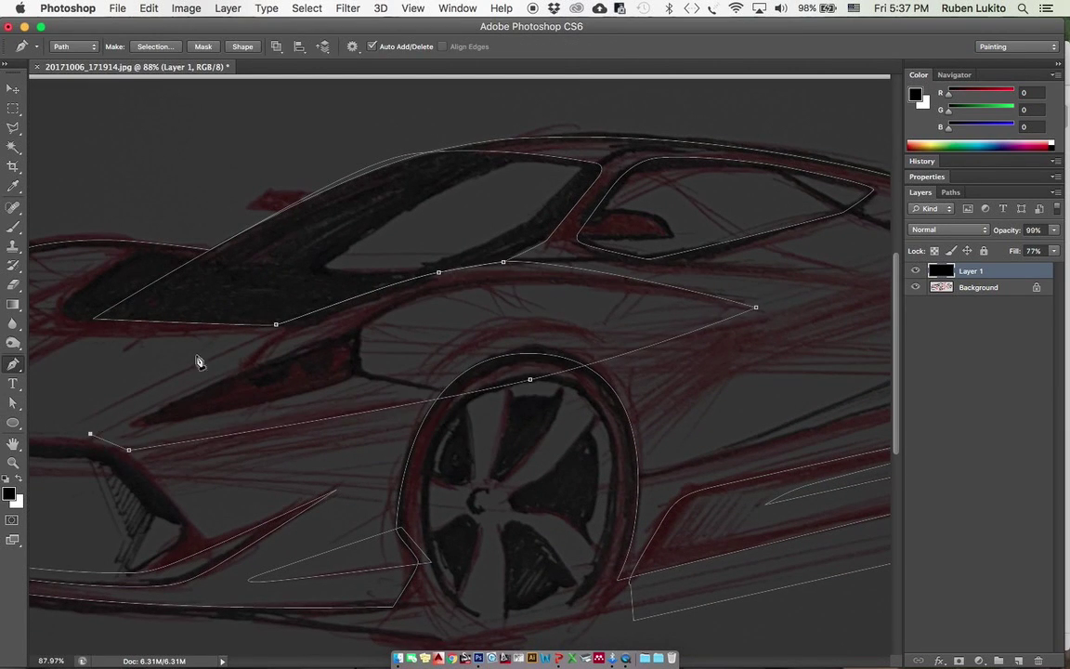
pyautogui.click(276, 325)
# Step: Draw a second closed fender path along the lower crease, past the headlight and back above the front wheel
pyautogui.click(770, 311)
pyautogui.moveTo(545, 273); pyautogui.dragTo(485, 270)
pyautogui.moveTo(349, 334); pyautogui.dragTo(302, 370)
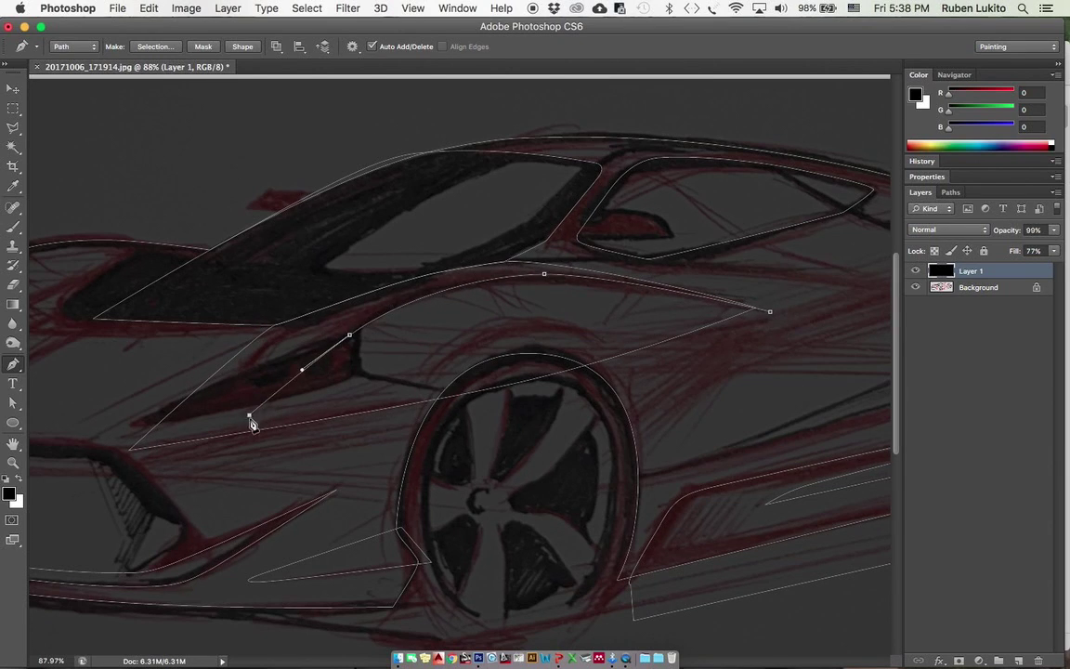
pyautogui.click(212, 452)
pyautogui.click(745, 357)
pyautogui.click(771, 312)
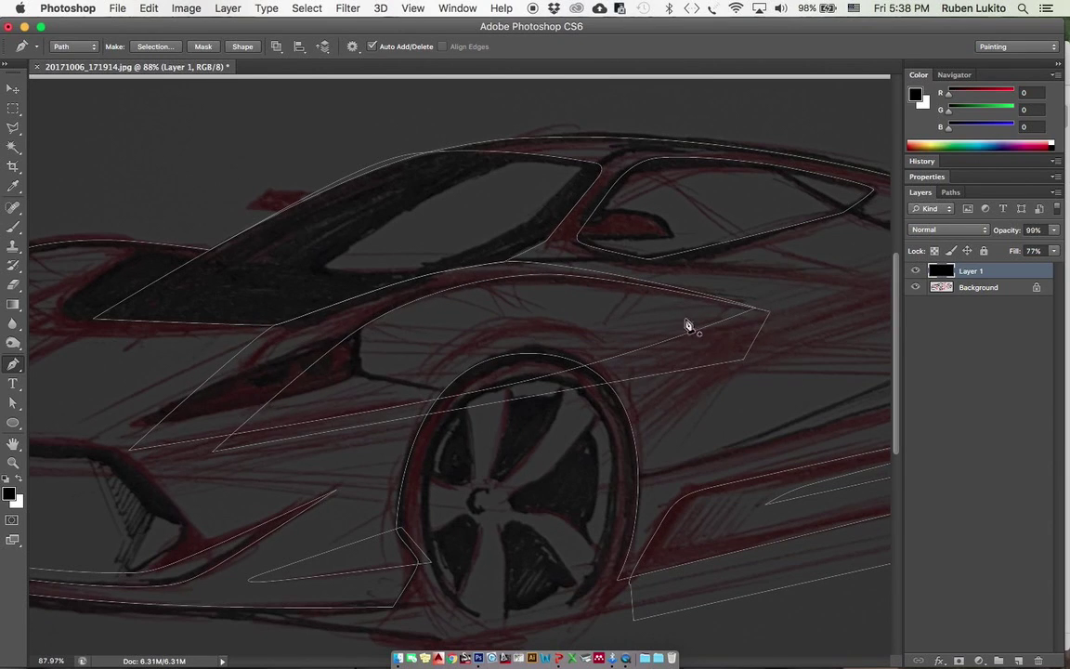
# Step: Draw a closed path over the front corner between the windshield's lower corner, the headlight and the grille's upper corner
pyautogui.click(221, 465)
pyautogui.click(99, 476)
pyautogui.click(174, 390)
pyautogui.click(273, 321)
# Step: Trace the dark hood panel from its upper tip around the rounded front corner and along its lower edge to the windshield corner
pyautogui.moveTo(348, 351); pyautogui.dragTo(302, 379)
pyautogui.moveTo(313, 376); pyautogui.dragTo(513, 376)
pyautogui.moveTo(371, 321)
pyautogui.mouseDown()
pyautogui.moveTo(435, 299)
pyautogui.moveTo(350, 318)
pyautogui.mouseUp()
pyautogui.click(446, 244)
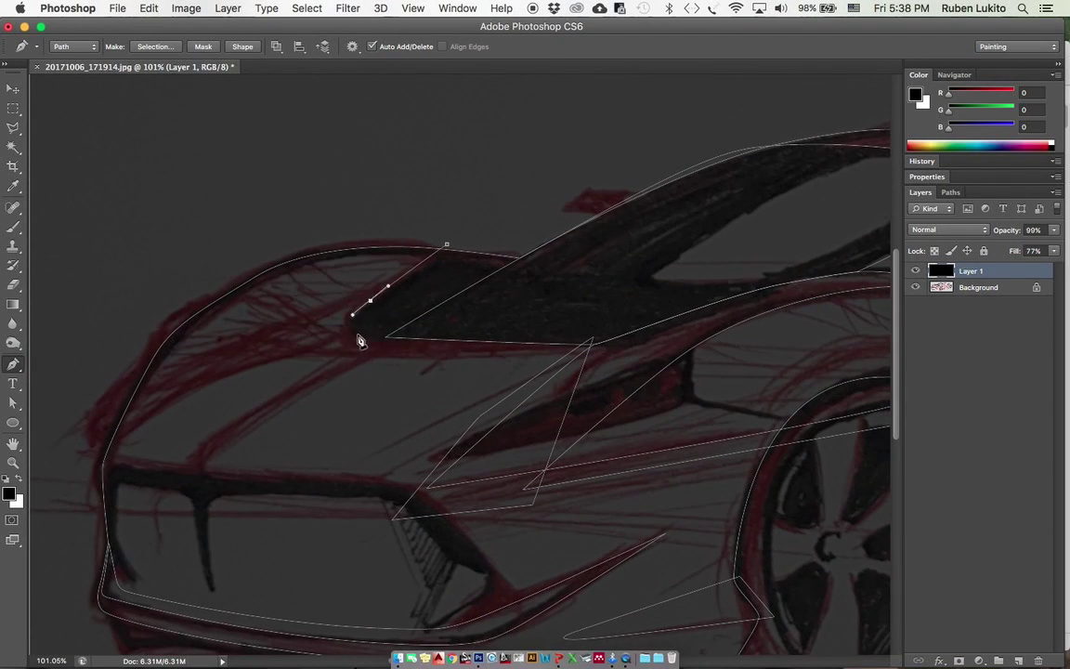
pyautogui.click(357, 334)
pyautogui.keyDown('super'); pyautogui.click(406, 338); pyautogui.keyUp('super')
pyautogui.click(386, 339)
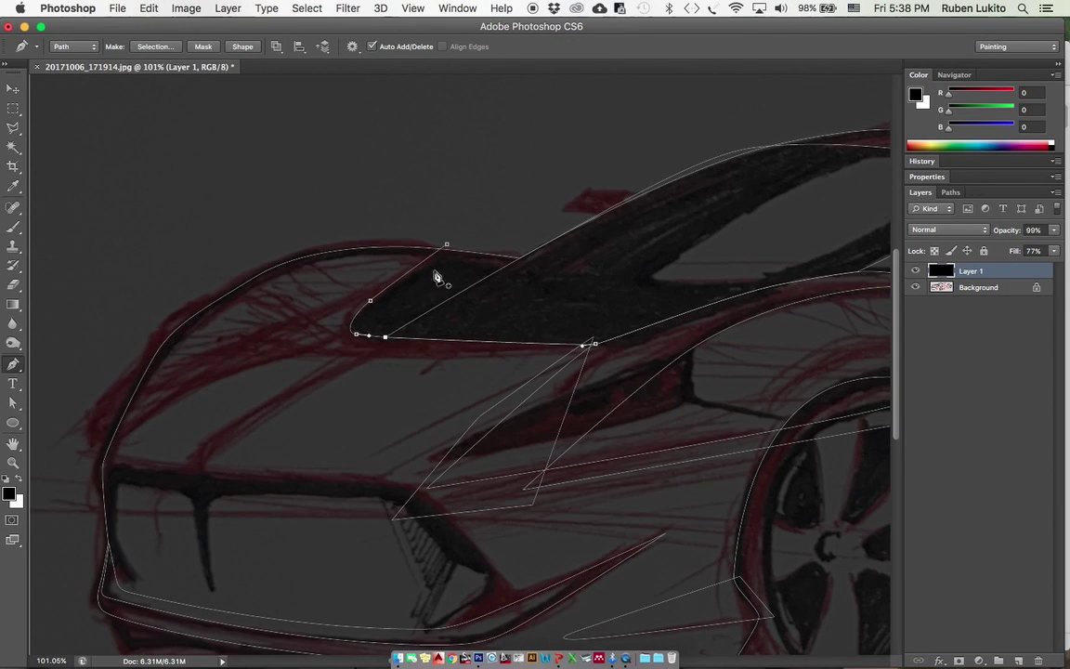
# Step: Close the dark hood panel path through the windshield base and back to its upper tip on the hood outline
pyautogui.click(478, 238)
pyautogui.click(578, 253)
pyautogui.click(445, 246)
pyautogui.press('alt+super+z')
pyautogui.press('alt+super+z')
pyautogui.press('alt+super+z')
pyautogui.click(447, 245)
pyautogui.click(654, 275)
pyautogui.press('super+z')
pyautogui.moveTo(599, 313)
pyautogui.mouseDown()
pyautogui.moveTo(494, 302)
pyautogui.moveTo(432, 358)
pyautogui.moveTo(458, 385)
pyautogui.mouseUp()
pyautogui.click(491, 335)
pyautogui.moveTo(458, 385); pyautogui.dragTo(583, 337)
pyautogui.click(267, 370)
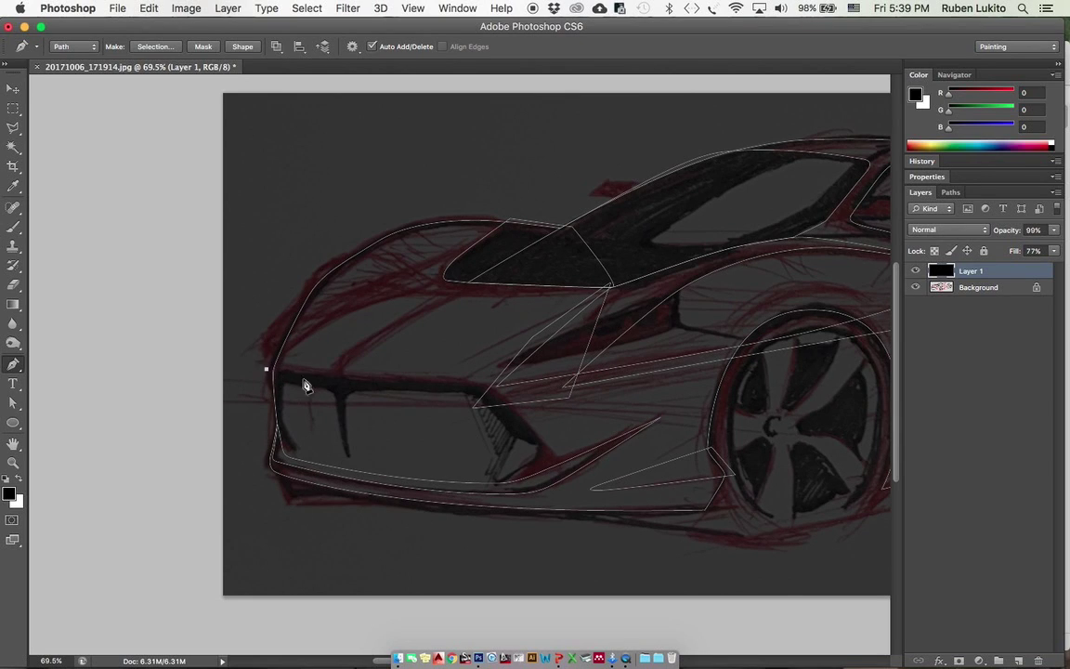
pyautogui.moveTo(347, 381); pyautogui.dragTo(406, 383)
pyautogui.press('alt+super+z')
pyautogui.press('alt+super+z')
# Step: Trace the grille opening's upper edge and its angled side down to the pointed inner corner beside the bumper
pyautogui.scroll(3, 354, 386)
pyautogui.moveTo(335, 373); pyautogui.dragTo(398, 377)
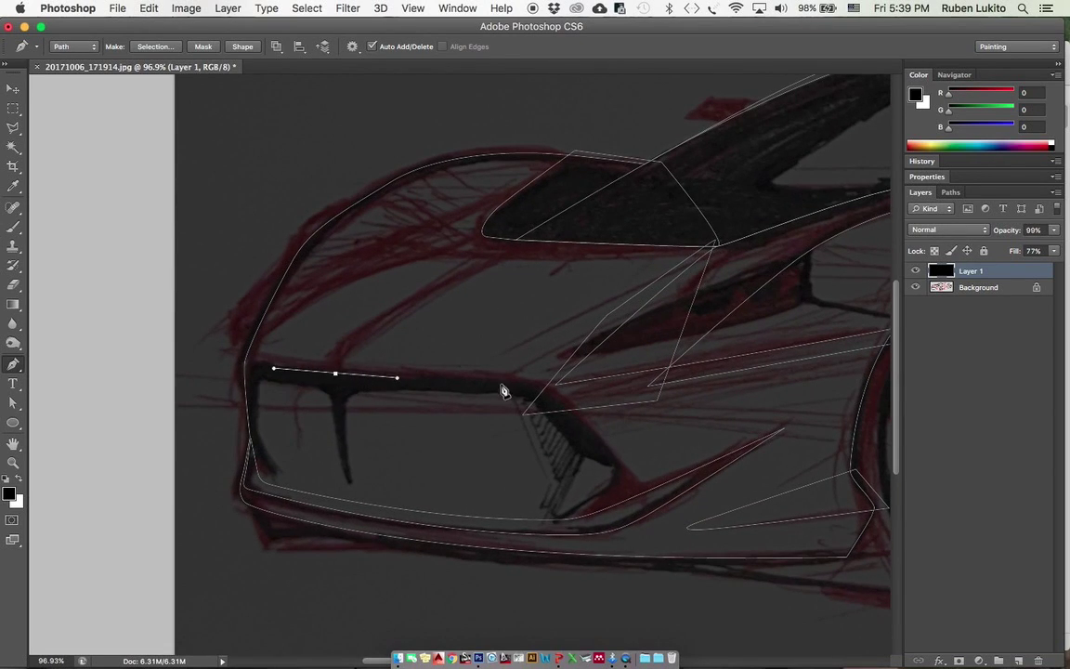
pyautogui.moveTo(501, 382); pyautogui.dragTo(527, 383)
pyautogui.click(550, 394)
pyautogui.moveTo(602, 446); pyautogui.dragTo(611, 480)
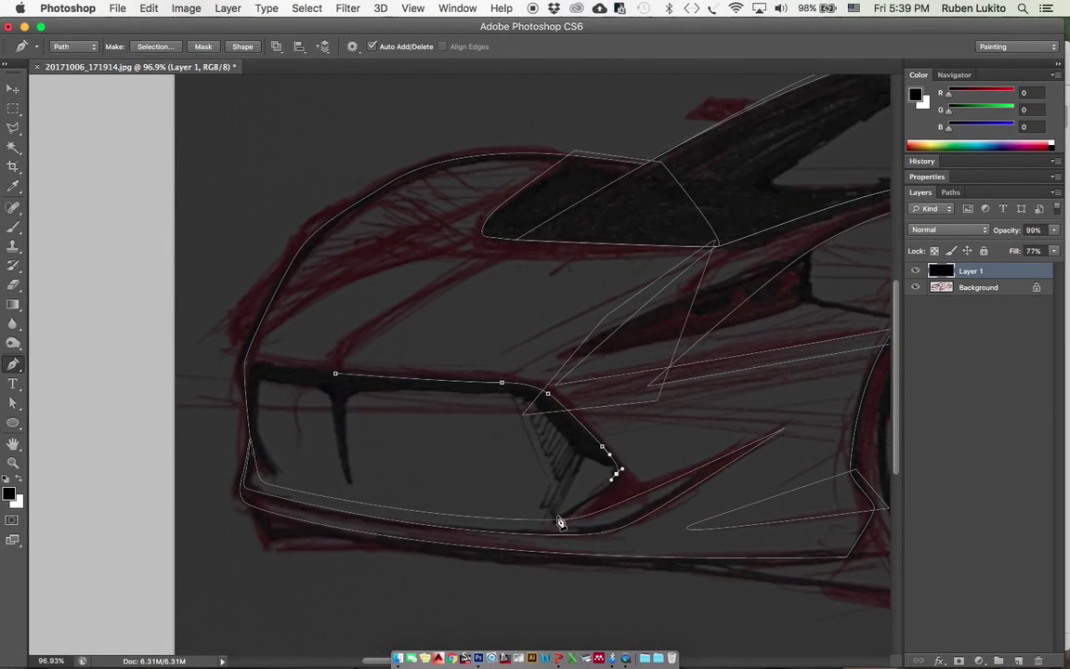
pyautogui.press('super+z')
# Step: Close the grille path around its outer end and along the lower edge to the pointed corner
pyautogui.click(335, 374)
pyautogui.moveTo(249, 369); pyautogui.dragTo(246, 375)
pyautogui.moveTo(254, 439); pyautogui.dragTo(266, 483)
pyautogui.press('super+z')
pyautogui.moveTo(557, 515); pyautogui.dragTo(674, 512)
pyautogui.scroll(2, 532, 422)
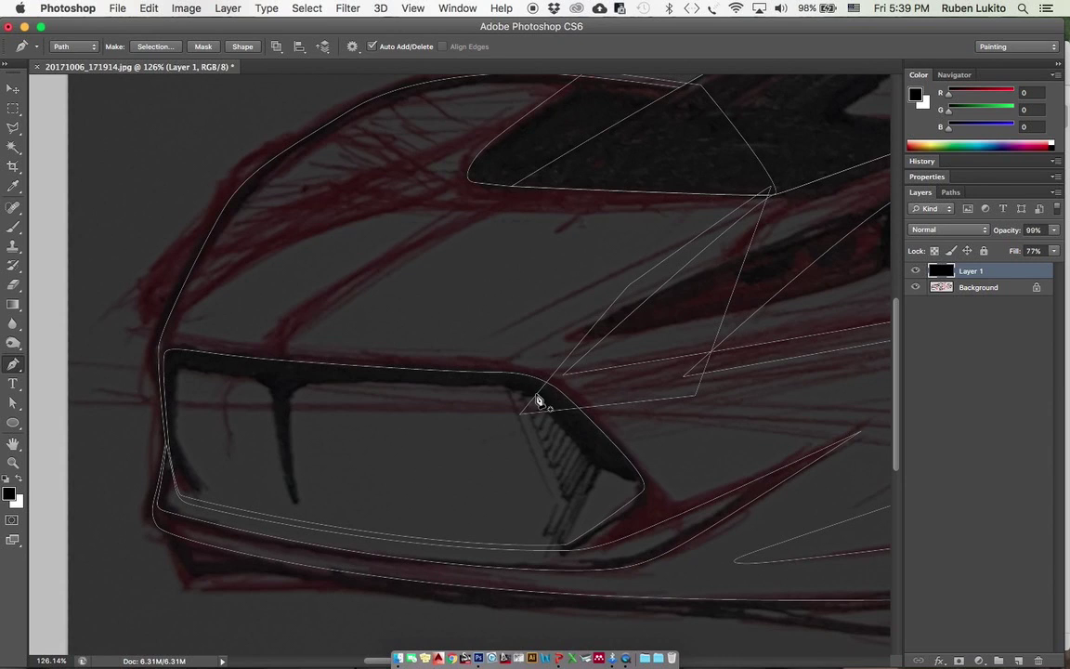
# Step: Draw two closed paths over the grille's angled end, one around its upper dark edge and one around the lower corner
pyautogui.click(589, 459)
pyautogui.click(643, 481)
pyautogui.click(642, 449)
pyautogui.click(589, 384)
pyautogui.click(519, 366)
pyautogui.scroll(-1, 608, 454)
pyautogui.click(590, 458)
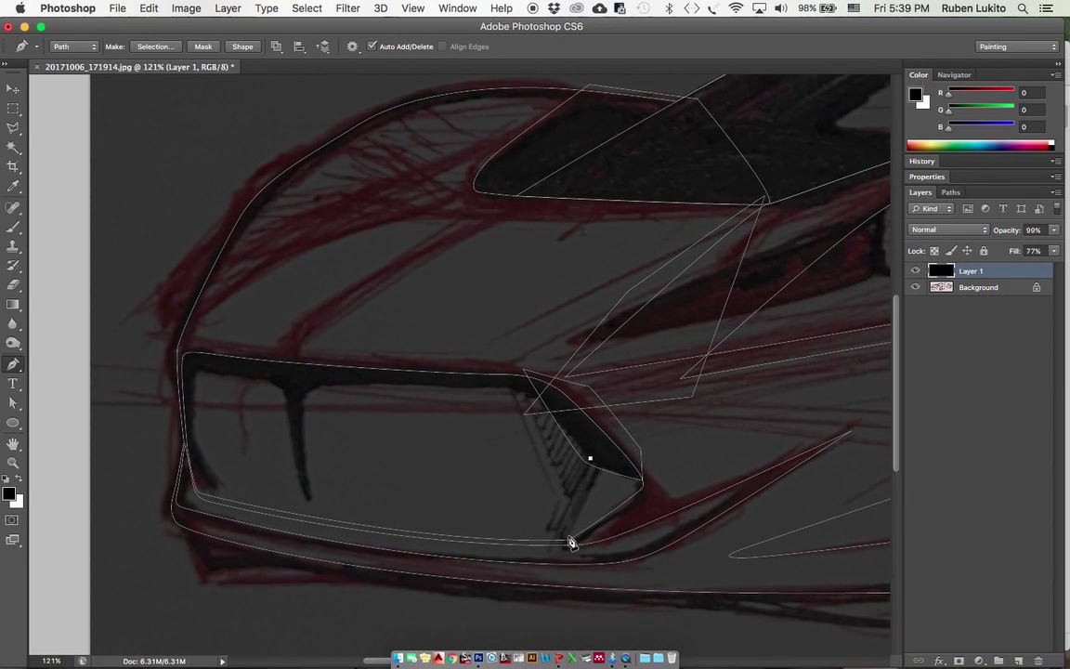
pyautogui.click(565, 548)
pyautogui.click(590, 458)
# Step: Draw a closed path around the side air intake, from the side window's rear corner to behind the front wheel and back
pyautogui.moveTo(606, 443); pyautogui.dragTo(33, 437)
pyautogui.click(646, 190)
pyautogui.moveTo(759, 229); pyautogui.dragTo(790, 242)
pyautogui.moveTo(795, 260); pyautogui.dragTo(789, 276)
pyautogui.click(466, 427)
pyautogui.moveTo(720, 331); pyautogui.dragTo(740, 305)
pyautogui.press('super+z')
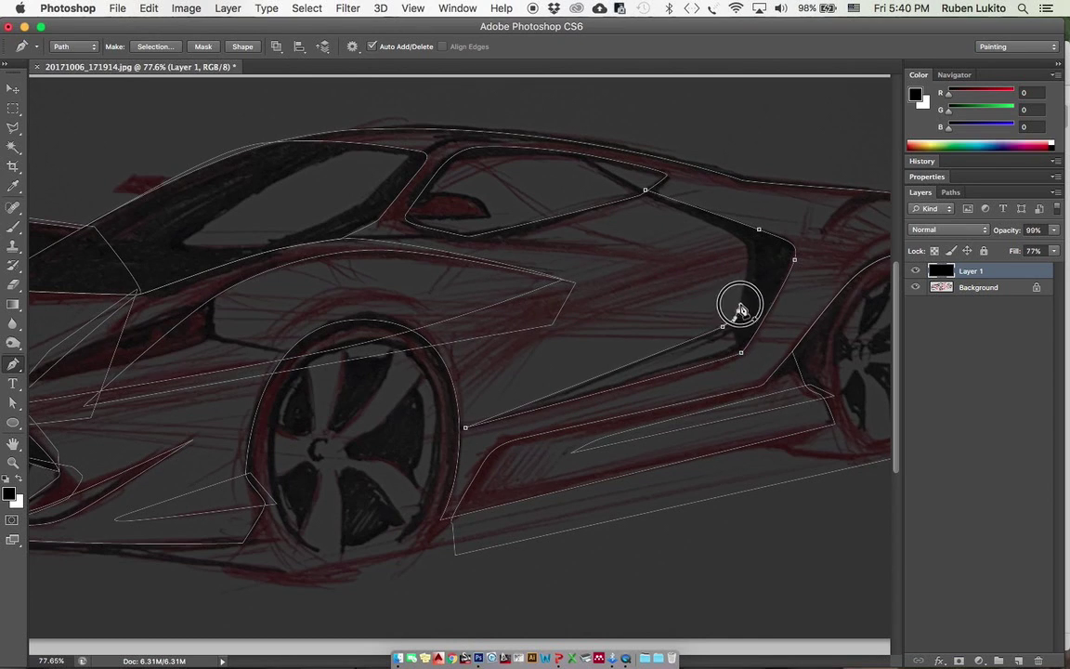
pyautogui.moveTo(748, 258); pyautogui.dragTo(735, 236)
pyautogui.click(646, 190)
# Step: Draw a closed path for the rear deck that curves along the haunch and extends above the body outline
pyautogui.moveTo(710, 279); pyautogui.dragTo(682, 288)
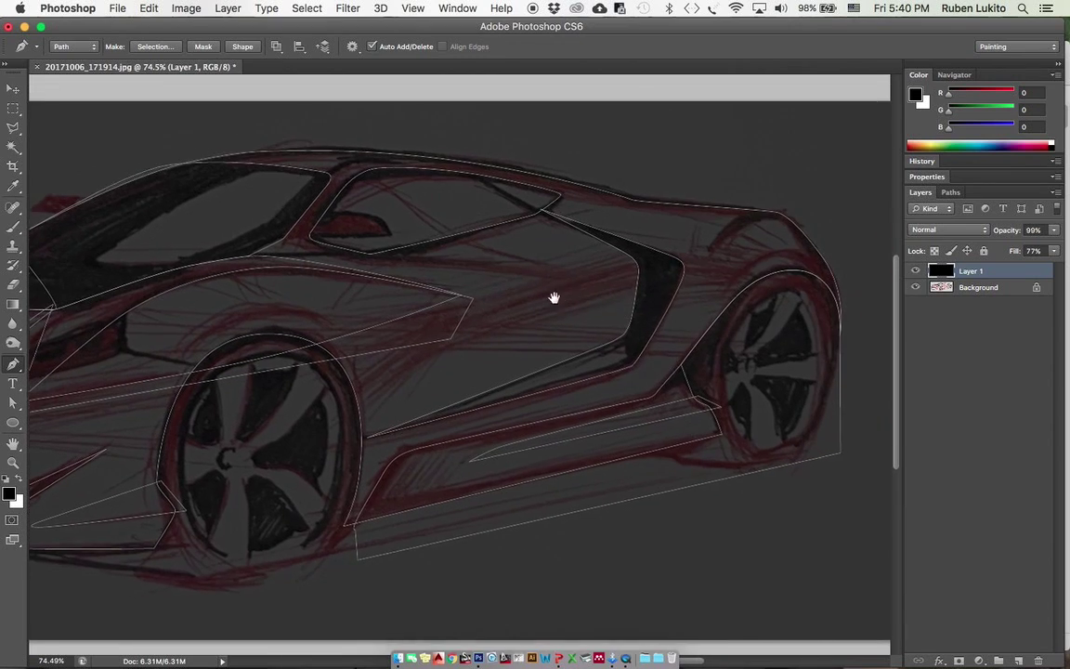
pyautogui.moveTo(793, 233); pyautogui.dragTo(843, 302)
pyautogui.keyDown('alt'); pyautogui.click(792, 234); pyautogui.keyUp('alt')
pyautogui.moveTo(673, 246); pyautogui.dragTo(670, 250)
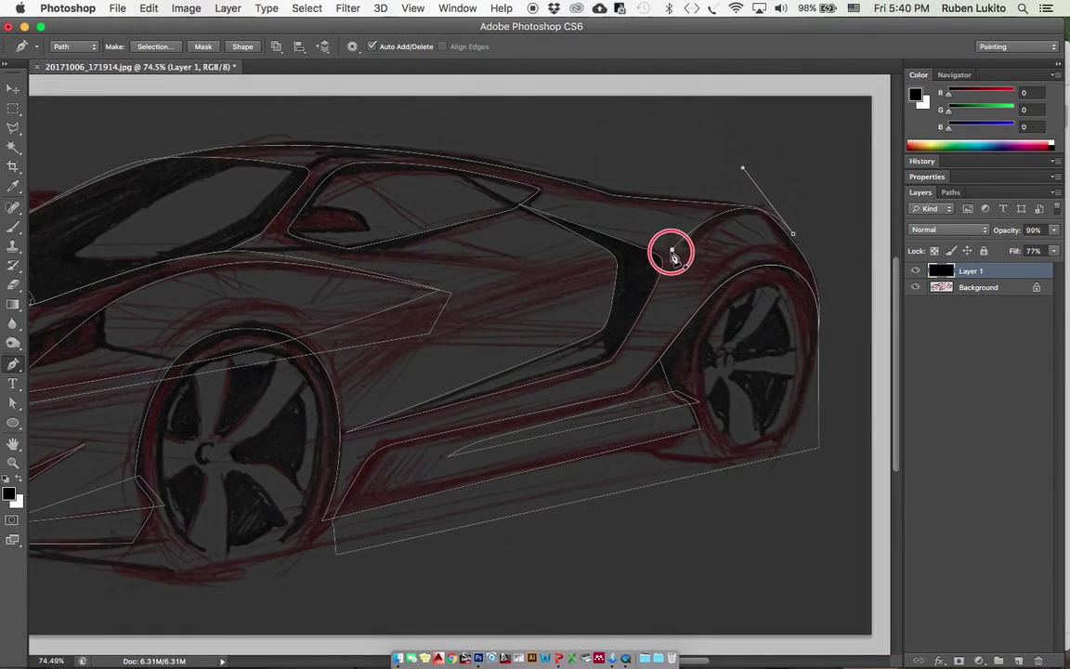
pyautogui.moveTo(743, 168); pyautogui.dragTo(734, 165)
pyautogui.click(771, 186)
pyautogui.moveTo(617, 189); pyautogui.dragTo(614, 196)
pyautogui.click(669, 251)
# Step: Try moving the body outline's anchor at the top of the rear wheel arch and undo the move
pyautogui.moveTo(676, 289); pyautogui.dragTo(650, 296)
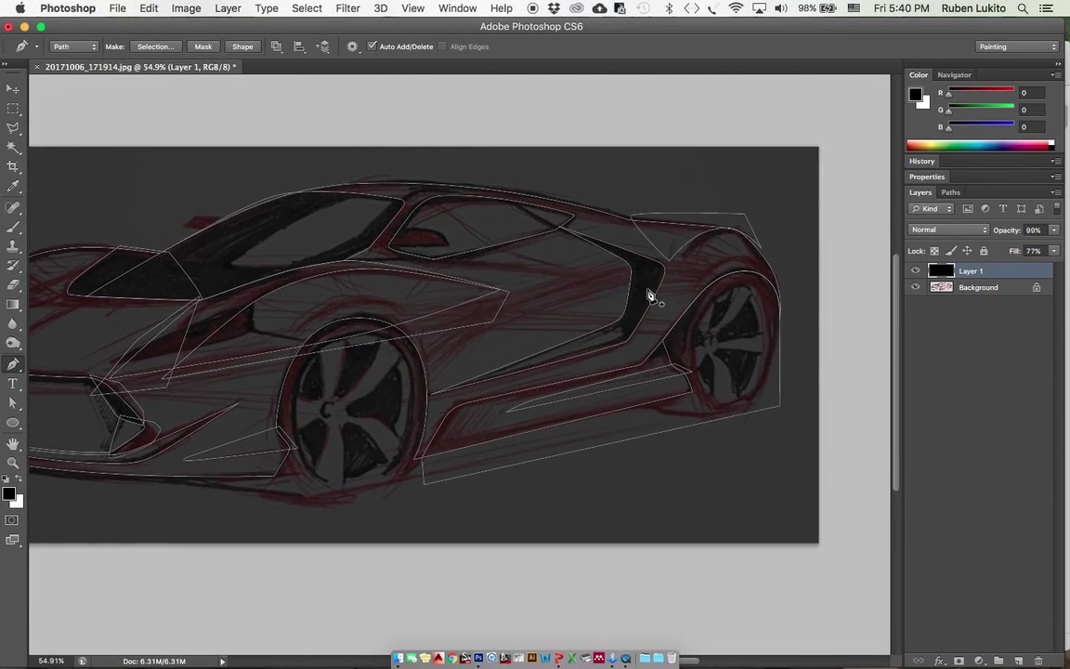
pyautogui.moveTo(368, 363); pyautogui.dragTo(380, 361)
pyautogui.press('a')
pyautogui.click(352, 314)
pyautogui.click(330, 374)
pyautogui.click(794, 263)
pyautogui.moveTo(782, 276); pyautogui.dragTo(804, 269)
pyautogui.click(804, 251)
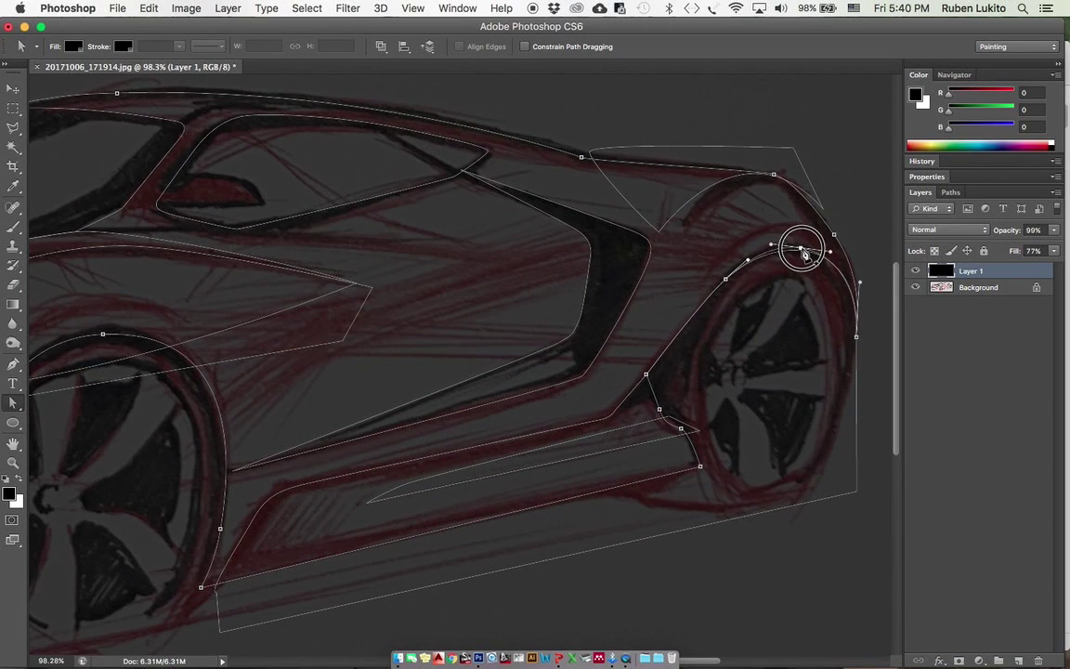
pyautogui.press('super+z')
# Step: Draw a closed fender flare path arching just outside the rear wheel arch, from ahead of the wheel to its rear side
pyautogui.press('p')
pyautogui.click(621, 377)
pyautogui.moveTo(728, 261)
pyautogui.mouseDown()
pyautogui.moveTo(766, 229)
pyautogui.moveTo(860, 248)
pyautogui.mouseUp()
pyautogui.press('super+alt+z')
pyautogui.press('super+alt+z')
pyautogui.click(620, 367)
pyautogui.click(872, 331)
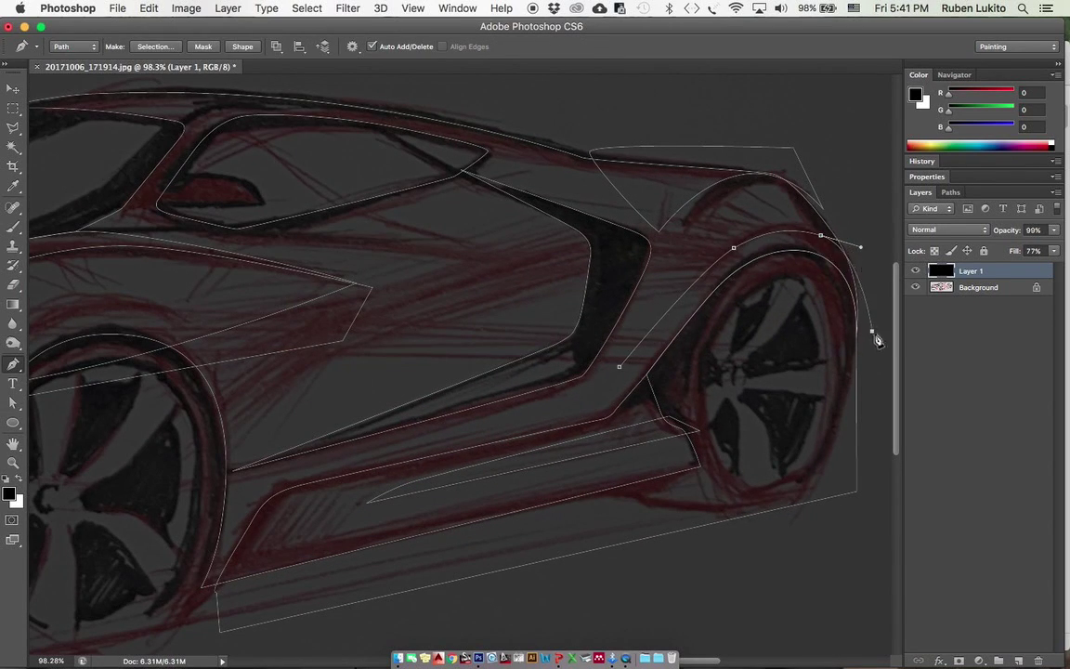
pyautogui.moveTo(873, 330); pyautogui.dragTo(861, 335)
pyautogui.moveTo(860, 248); pyautogui.dragTo(871, 250)
pyautogui.click(665, 383)
pyautogui.click(617, 373)
pyautogui.hscroll(-10, 616, 380)
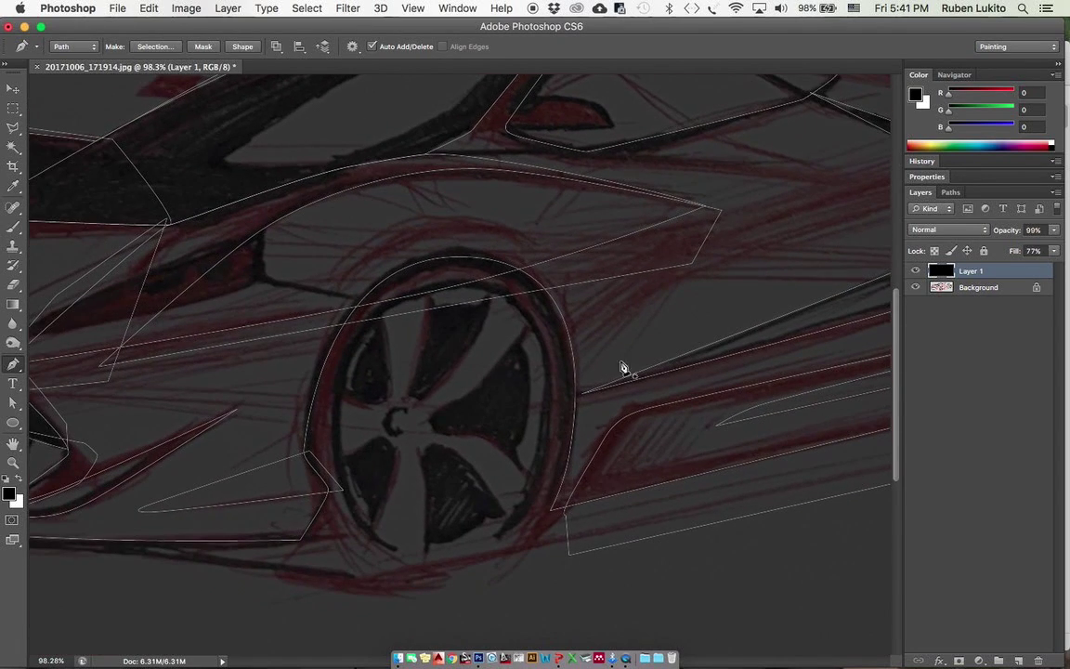
pyautogui.click(594, 369)
pyautogui.moveTo(536, 248); pyautogui.dragTo(484, 225)
pyautogui.moveTo(362, 263); pyautogui.dragTo(303, 314)
pyautogui.press('super+alt+z')
pyautogui.press('super+alt+z')
pyautogui.press('super+alt+z')
# Step: Draw a closed fender flare path arching over the front wheel and fine-tune its end anchor and curve handles
pyautogui.click(282, 431)
pyautogui.moveTo(350, 279); pyautogui.dragTo(393, 239)
pyautogui.moveTo(526, 244)
pyautogui.mouseDown()
pyautogui.moveTo(598, 263)
pyautogui.moveTo(522, 244)
pyautogui.mouseUp()
pyautogui.click(602, 372)
pyautogui.moveTo(602, 372); pyautogui.dragTo(595, 375)
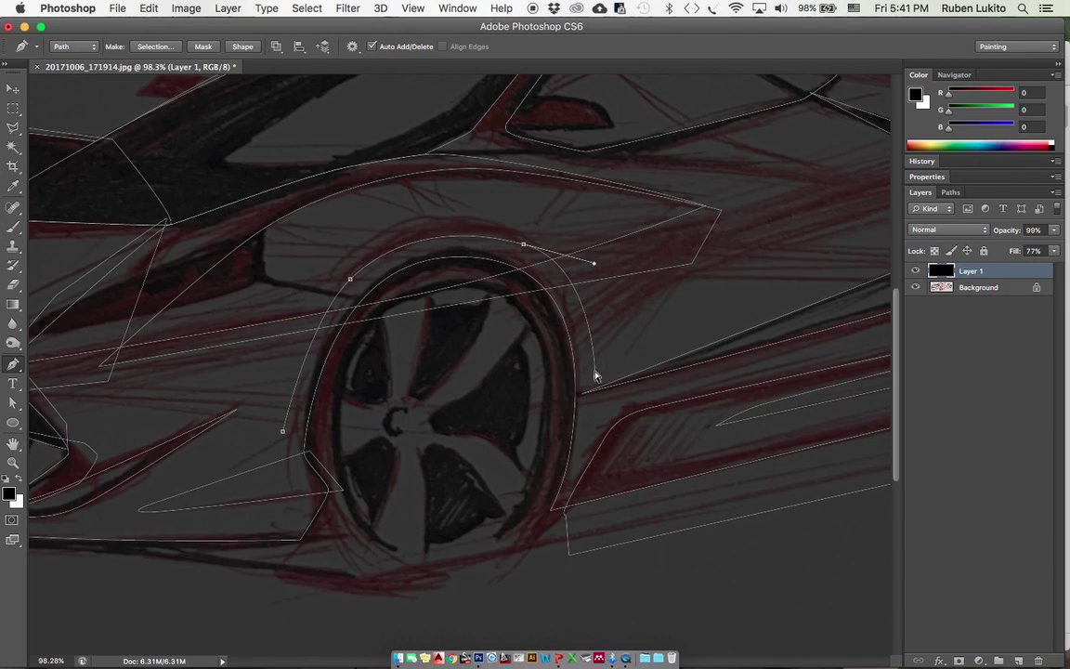
pyautogui.moveTo(594, 262); pyautogui.dragTo(607, 280)
pyautogui.moveTo(522, 244); pyautogui.dragTo(517, 244)
pyautogui.scroll(-6, 596, 381)
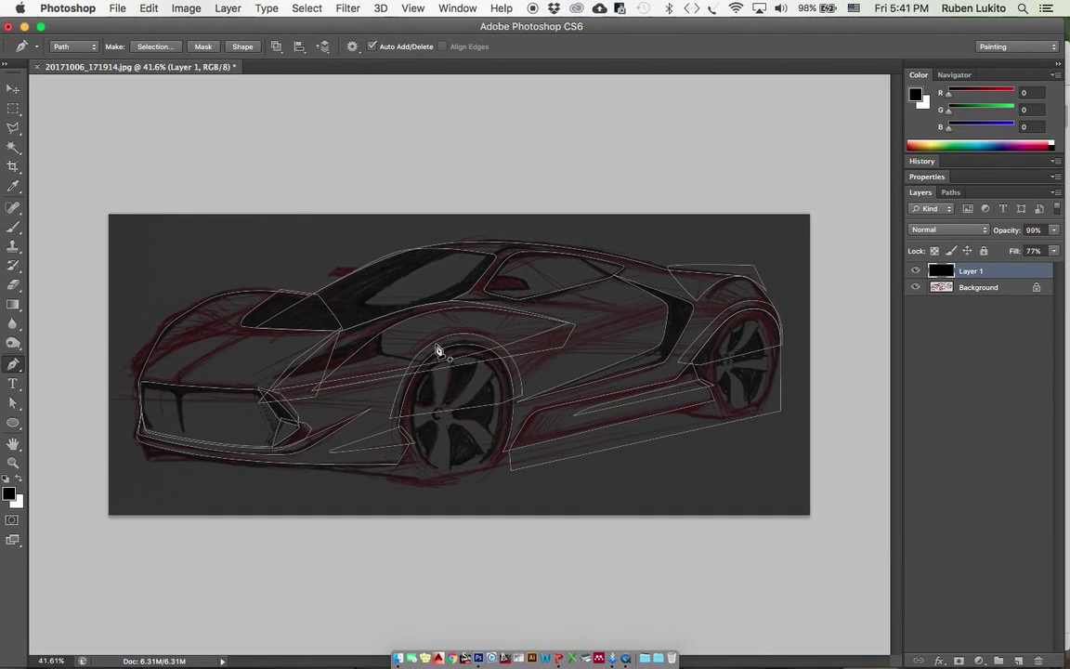
# Step: Draw a closed path around the far front fender, down the hood crease to above the grille and back along the outline
pyautogui.scroll(6, 286, 320)
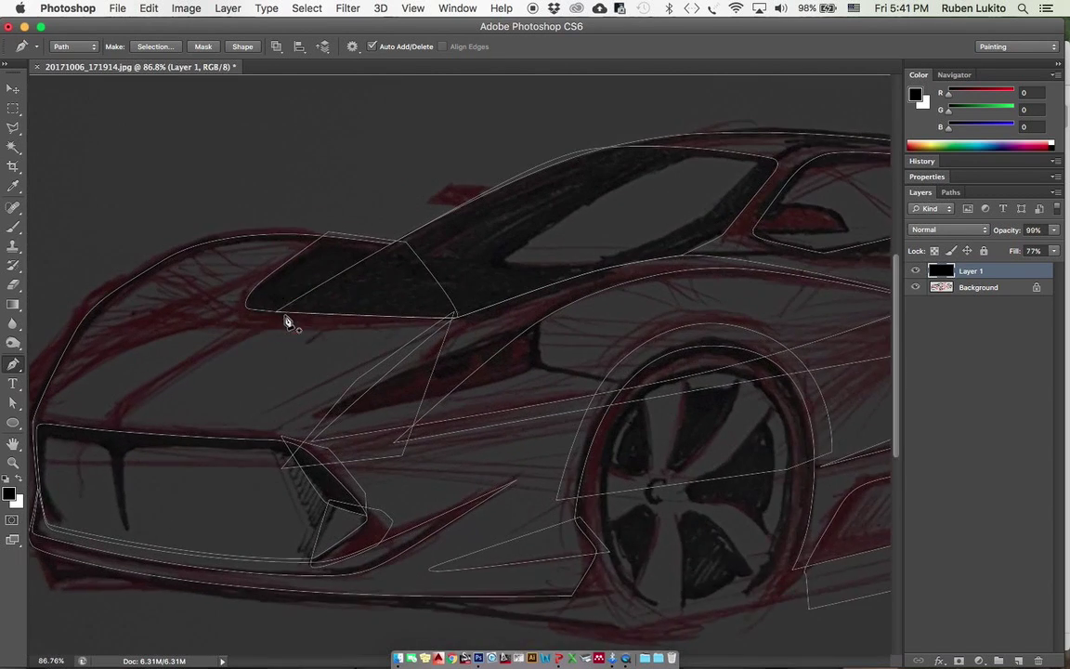
pyautogui.hscroll(-3, 286, 321)
pyautogui.click(411, 244)
pyautogui.click(306, 331)
pyautogui.press('super+z')
pyautogui.moveTo(334, 314); pyautogui.dragTo(321, 326)
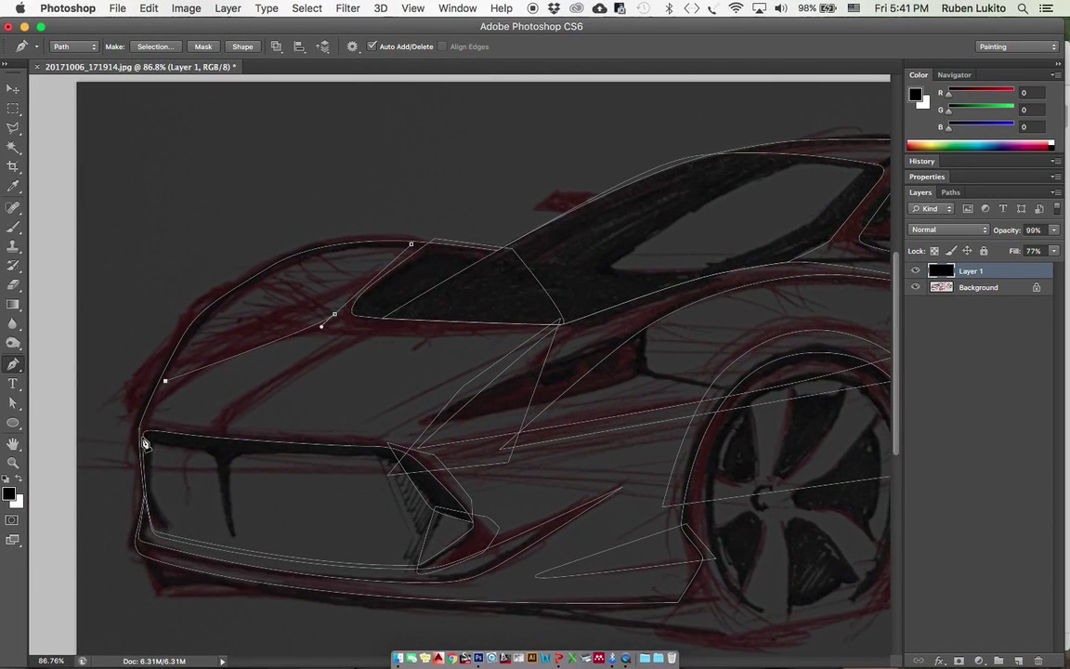
pyautogui.moveTo(161, 384); pyautogui.dragTo(192, 324)
pyautogui.moveTo(311, 252); pyautogui.dragTo(355, 248)
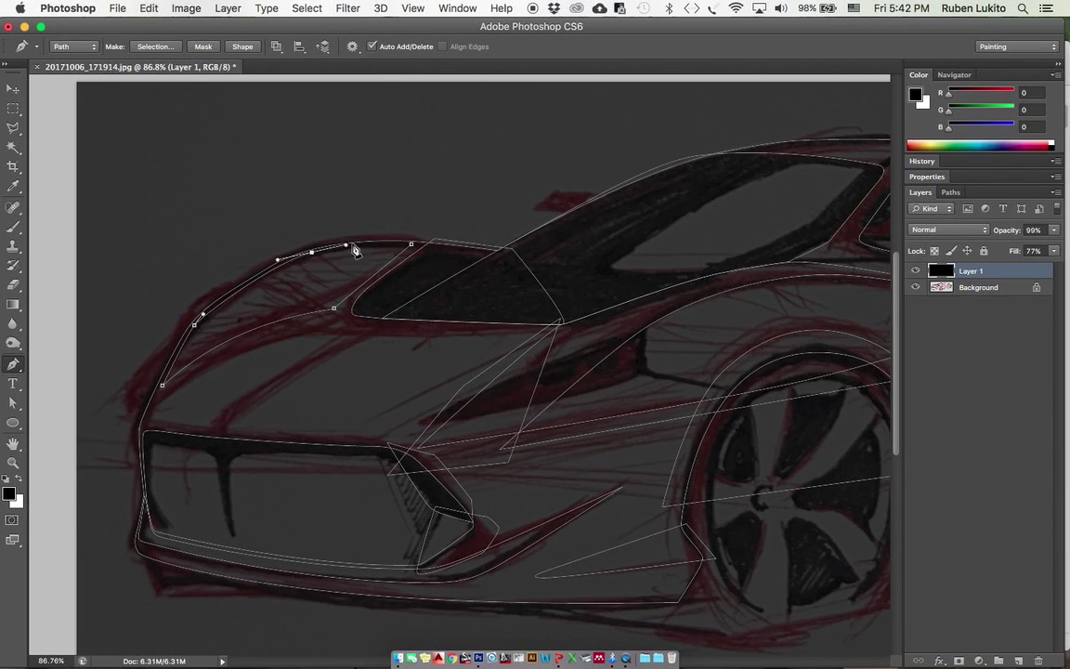
pyautogui.click(411, 244)
# Step: Reshape the hood crease of the far fender path by adjusting its anchors and curve handles
pyautogui.moveTo(384, 331)
pyautogui.mouseDown()
pyautogui.moveTo(327, 330)
pyautogui.moveTo(364, 330)
pyautogui.mouseUp()
pyautogui.keyDown('super'); pyautogui.click(306, 317); pyautogui.keyUp('super')
pyautogui.moveTo(257, 316); pyautogui.dragTo(265, 326)
pyautogui.moveTo(190, 376); pyautogui.dragTo(200, 358)
pyautogui.moveTo(275, 308); pyautogui.dragTo(297, 317)
pyautogui.moveTo(200, 359); pyautogui.dragTo(187, 381)
pyautogui.moveTo(284, 340); pyautogui.dragTo(271, 331)
# Step: Nudge the far fender path's lower, middle and upper anchors to fit the sketched crease and the body outline
pyautogui.press('a')
pyautogui.click(211, 331)
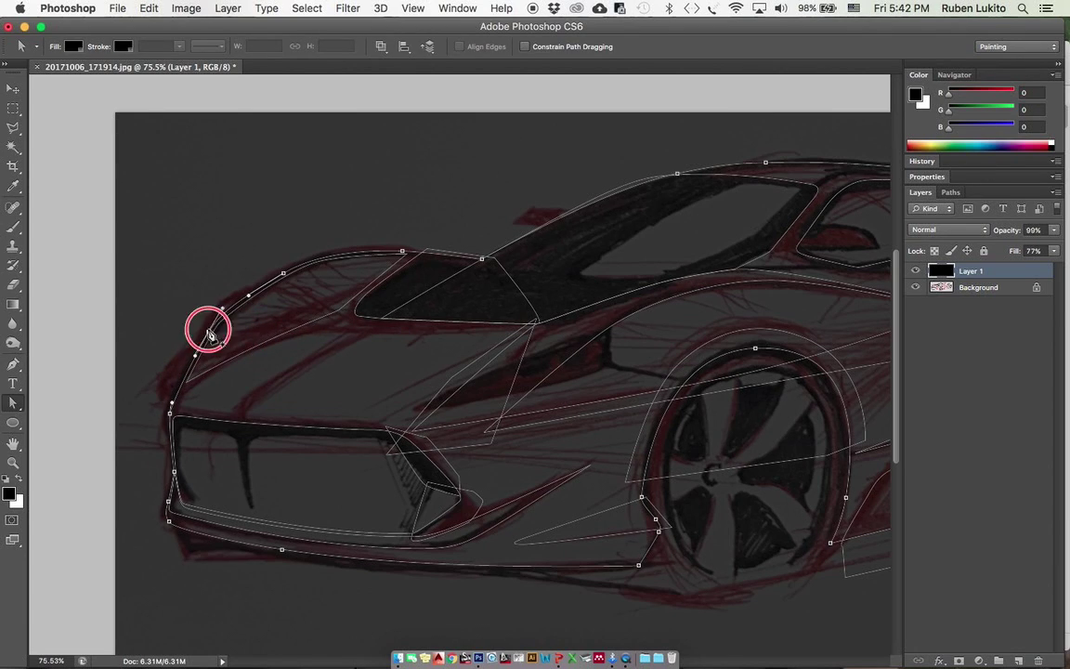
pyautogui.click(220, 325)
pyautogui.click(236, 315)
pyautogui.moveTo(186, 382)
pyautogui.mouseDown()
pyautogui.moveTo(198, 374)
pyautogui.moveTo(184, 390)
pyautogui.mouseUp()
pyautogui.moveTo(339, 311); pyautogui.dragTo(345, 308)
pyautogui.moveTo(407, 254); pyautogui.dragTo(414, 254)
pyautogui.click(374, 328)
# Step: Flip the canvas horizontally to check the traced proportions, and flip it back to the original orientation
pyautogui.press('p')
pyautogui.moveTo(374, 328); pyautogui.dragTo(321, 328)
pyautogui.press('super+shift+h')
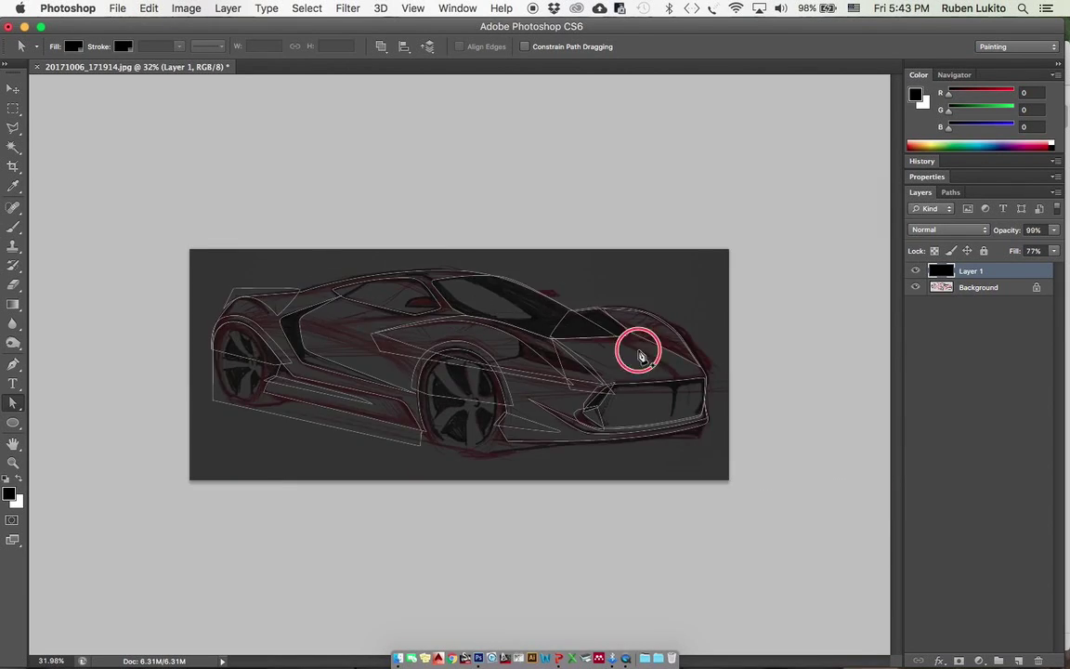
pyautogui.moveTo(638, 351); pyautogui.dragTo(642, 351)
pyautogui.moveTo(724, 321); pyautogui.dragTo(707, 349)
pyautogui.press('super+shift+h')
pyautogui.moveTo(550, 349); pyautogui.dragTo(564, 350)
pyautogui.scroll(-1, 568, 351)
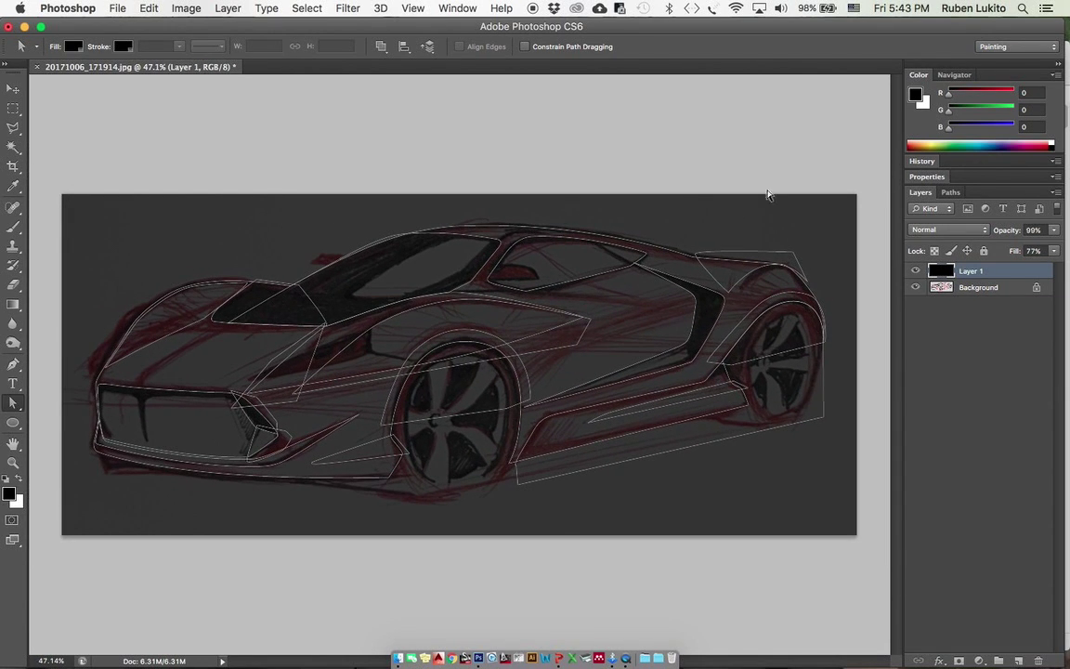
# Step: Move the front wheel flare path's lower front anchor slightly outward, away from the wheel
pyautogui.moveTo(520, 300); pyautogui.dragTo(600, 302)
pyautogui.scroll(1, 604, 302)
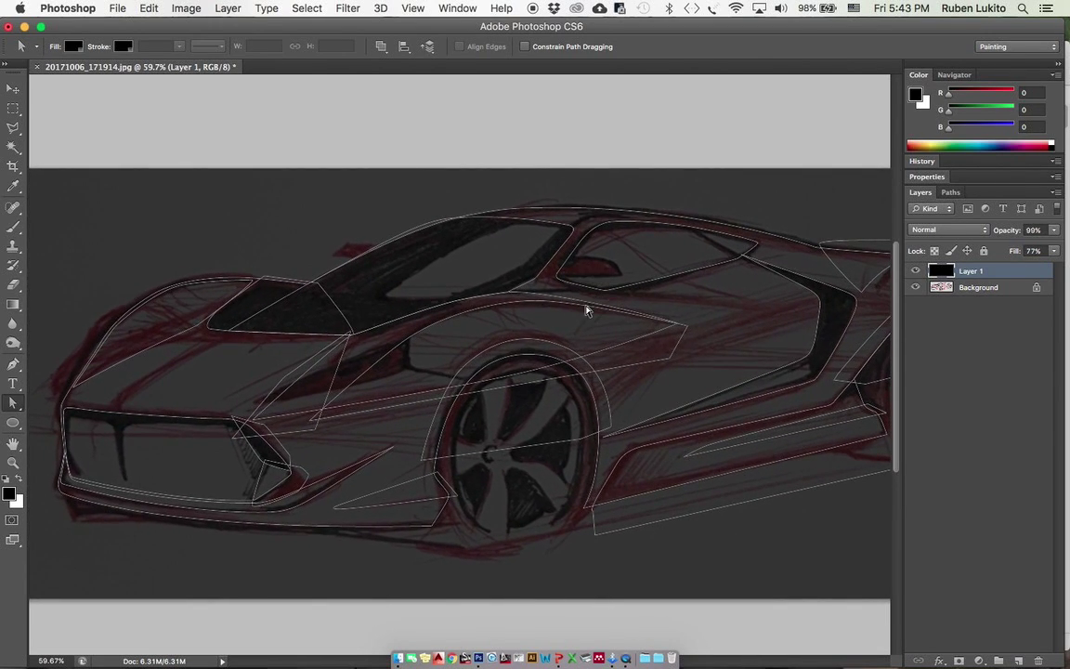
pyautogui.click(454, 376)
pyautogui.moveTo(422, 460); pyautogui.dragTo(416, 459)
pyautogui.moveTo(544, 289); pyautogui.dragTo(518, 299)
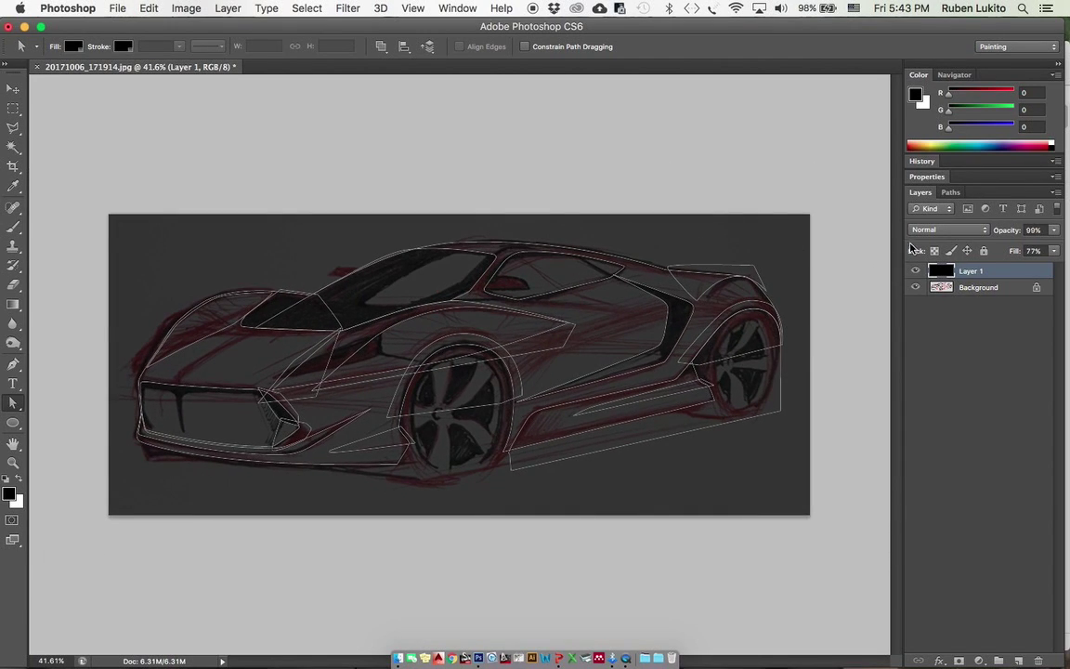
# Step: Convert the temporary work path containing all traced lines into a permanent saved path
pyautogui.click(954, 194)
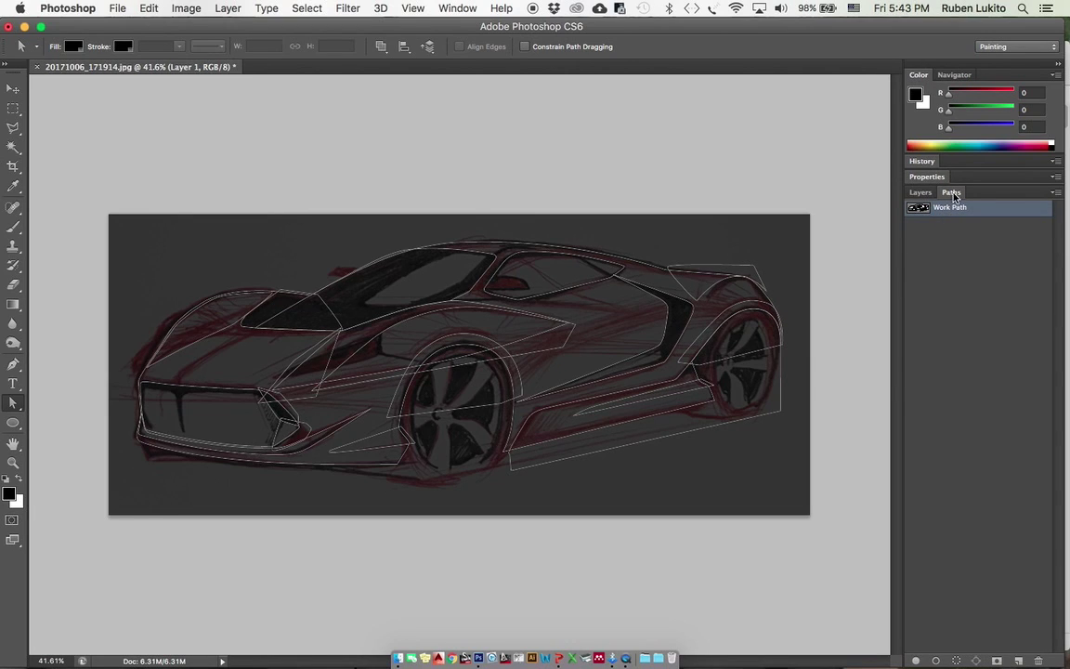
pyautogui.moveTo(945, 212); pyautogui.dragTo(1022, 662)
pyautogui.scroll(1, 553, 307)
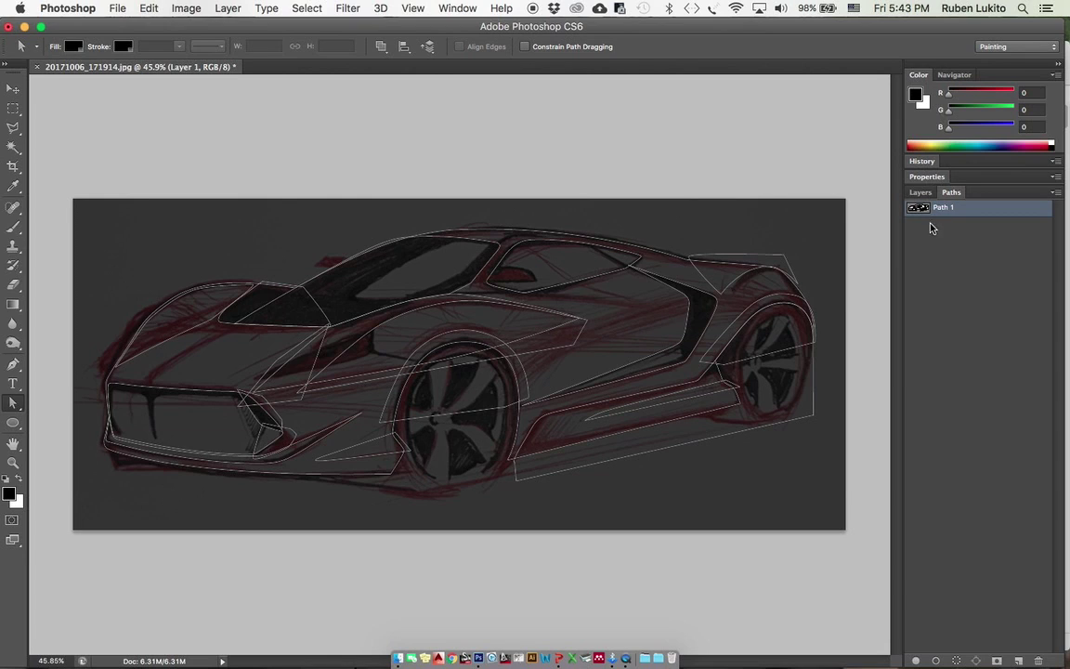
# Step: Toggle the dark overlay layer's visibility to compare the traced paths with the scanned sketch
pyautogui.click(919, 192)
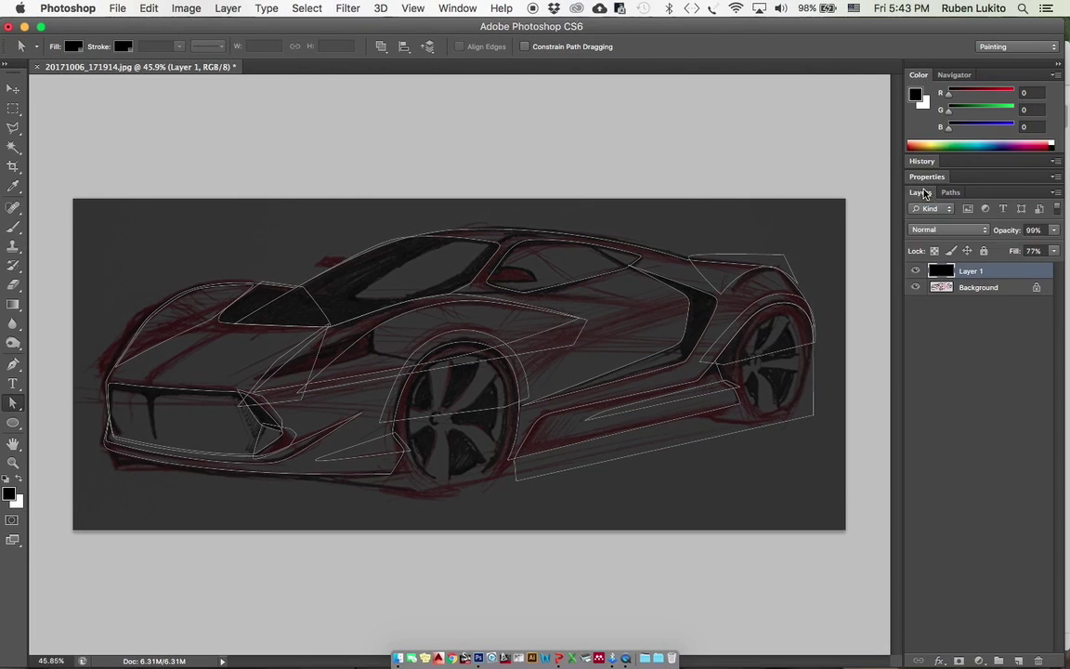
pyautogui.click(915, 272)
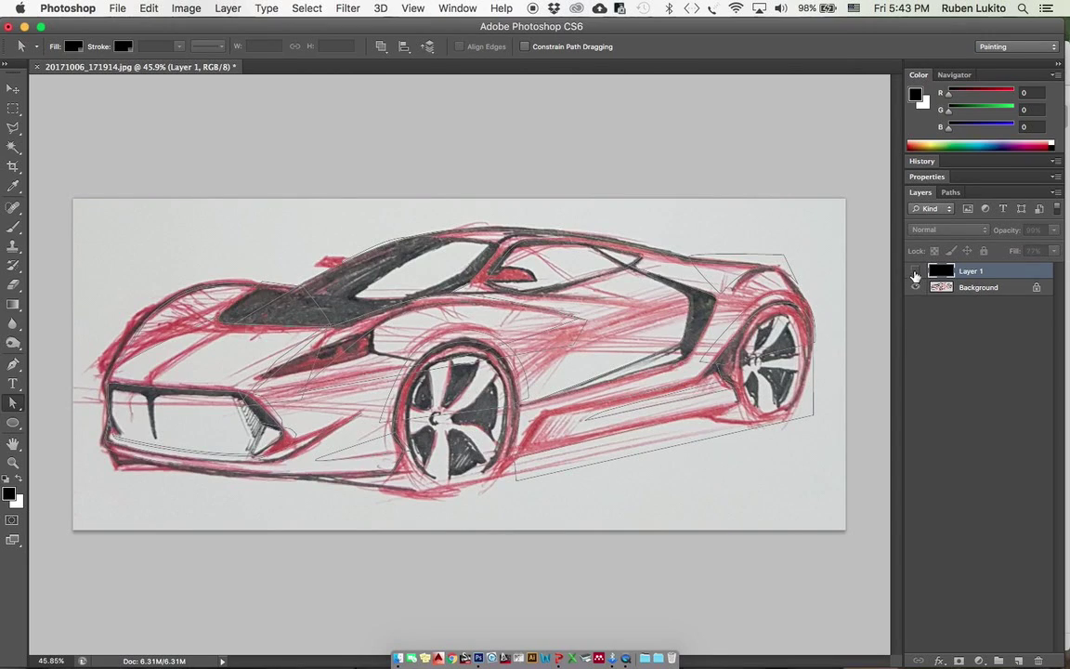
pyautogui.click(915, 271)
pyautogui.click(915, 272)
pyautogui.click(915, 271)
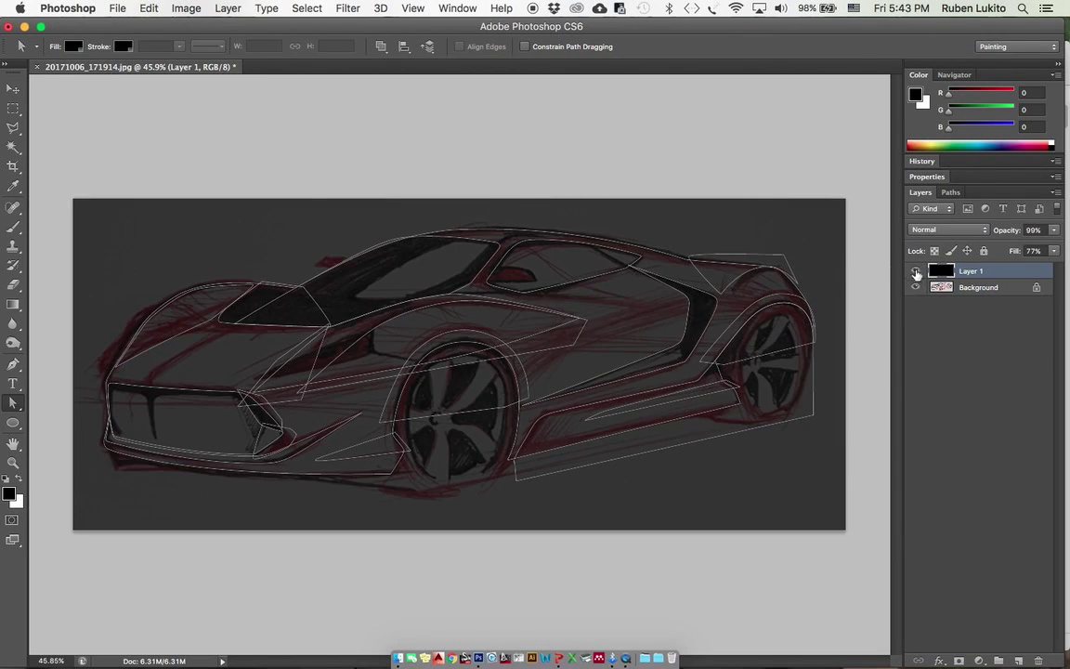
# Step: Add a new empty layer above the dark overlay layer, leaving the overlay shown
pyautogui.click(915, 271)
pyautogui.click(1018, 659)
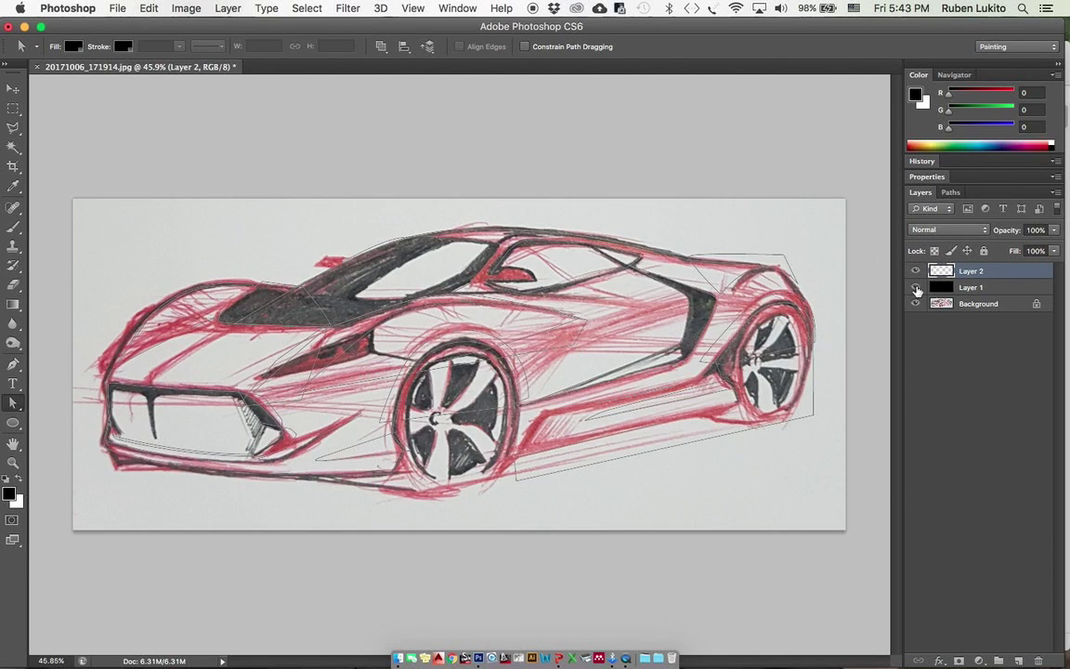
pyautogui.click(916, 288)
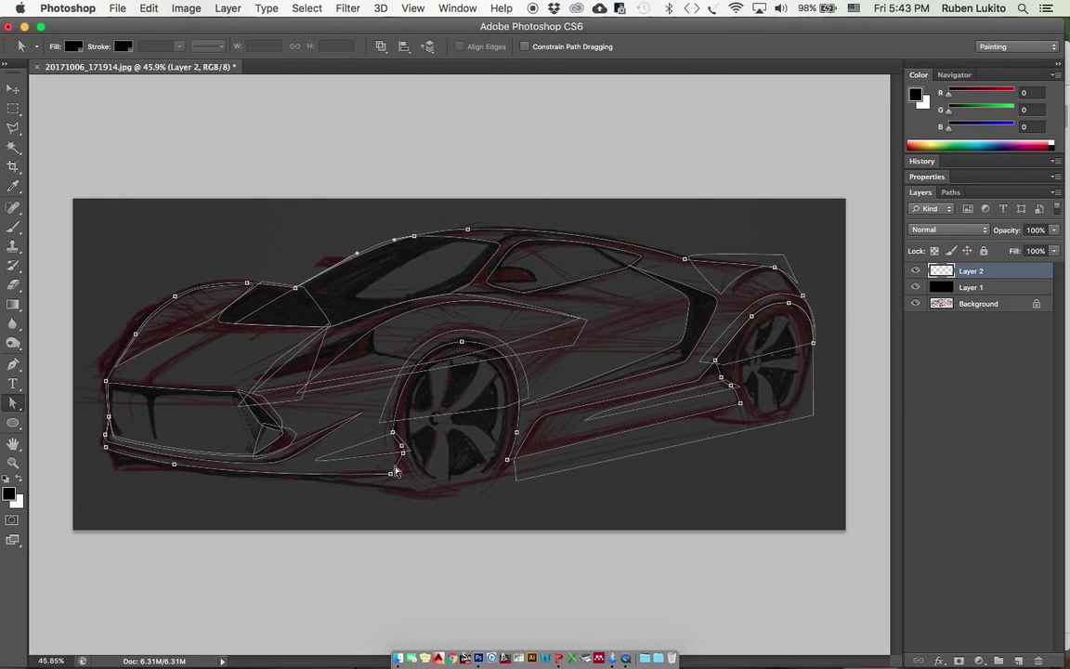
# Step: Make a new anti-aliased selection from the car body outline with a 0-pixel feather and activate the Brush tool
pyautogui.rightClick(621, 333)
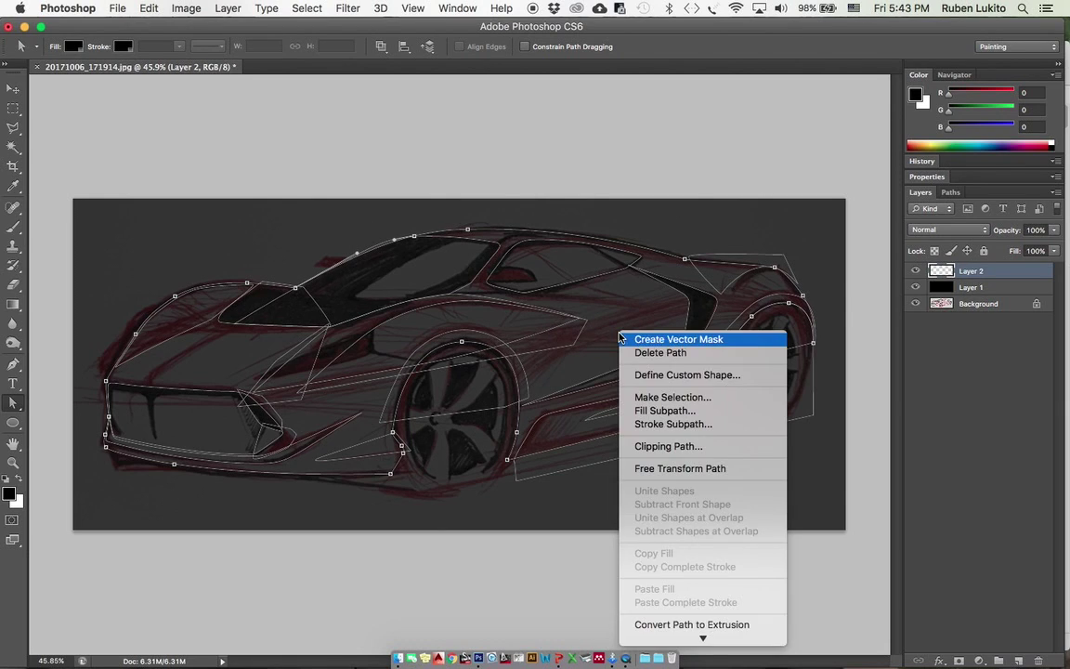
pyautogui.click(648, 398)
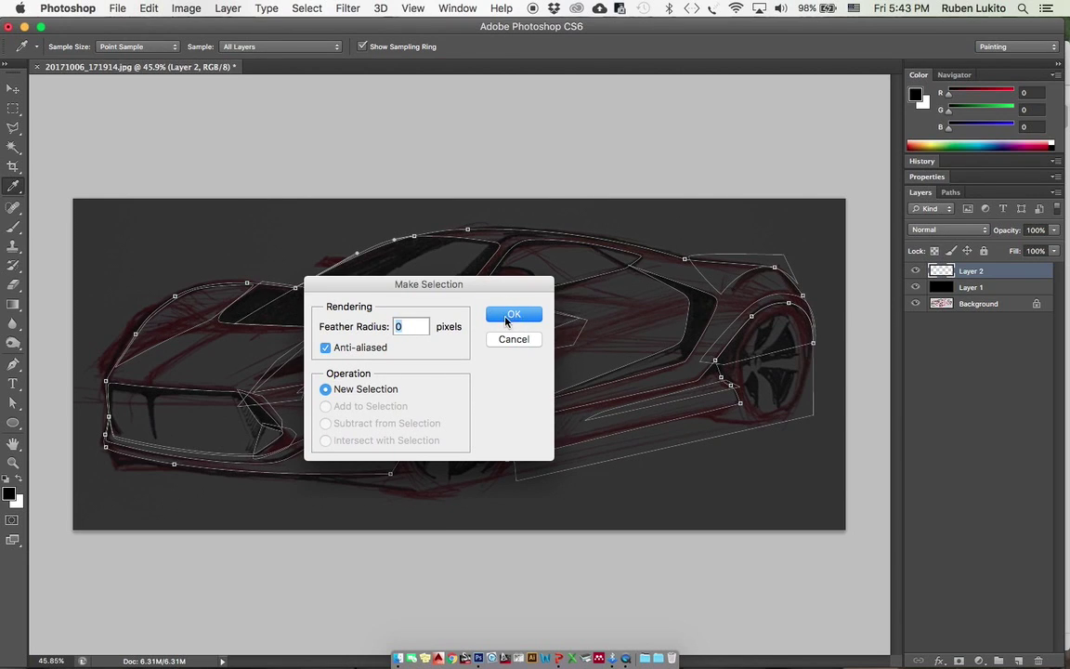
pyautogui.click(514, 315)
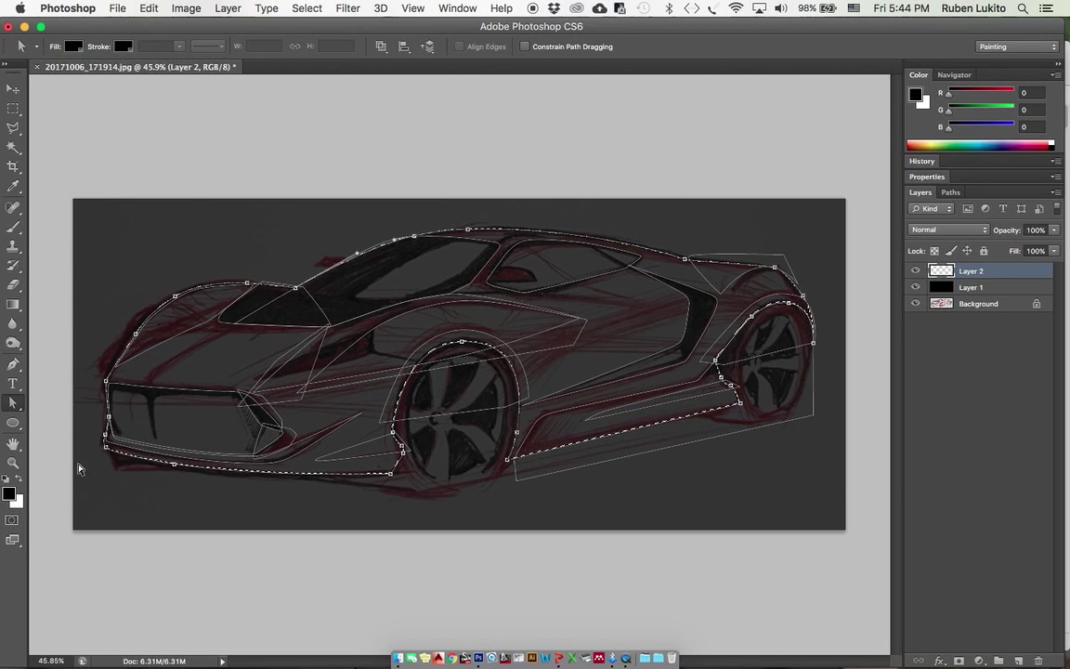
pyautogui.press('b')
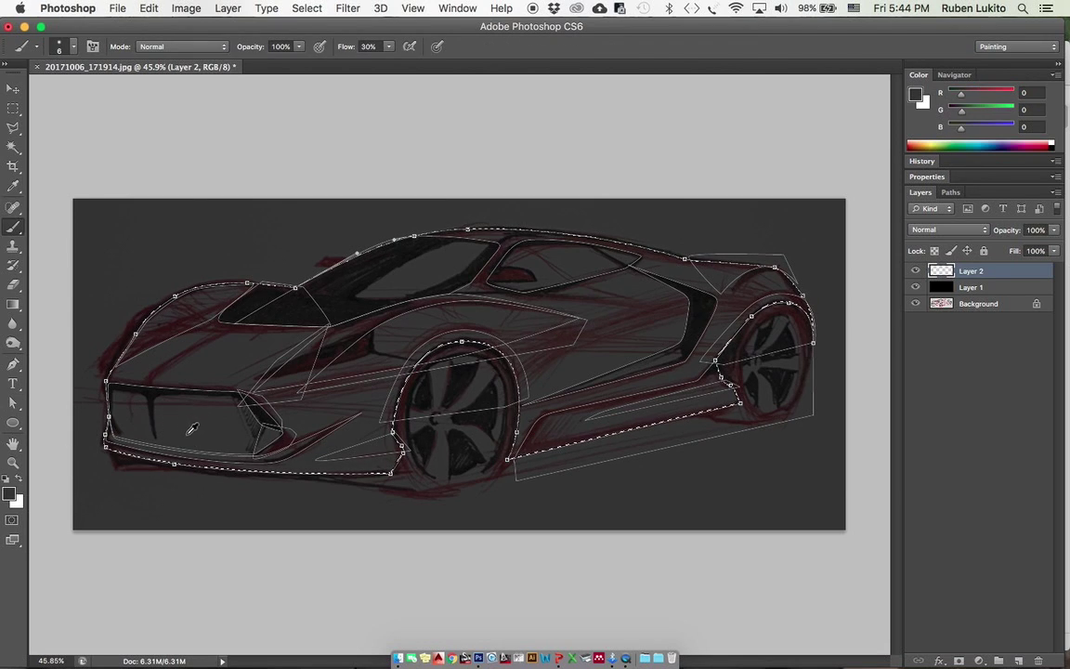
# Step: Fill the car body selection with dark grey sampled from the canvas and hide the dark overlay layer
pyautogui.keyDown('alt'); pyautogui.click(193, 428); pyautogui.keyUp('alt')
pyautogui.hotkey('alt', 'BackSpace')
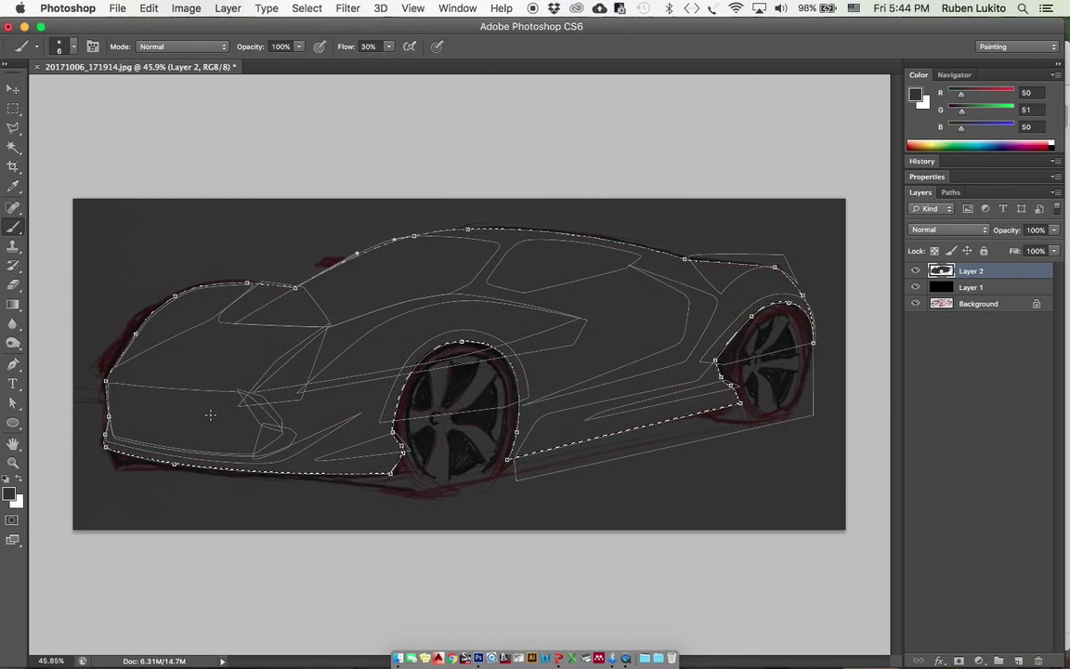
pyautogui.hotkey('ctrl', 'd')
pyautogui.click(915, 288)
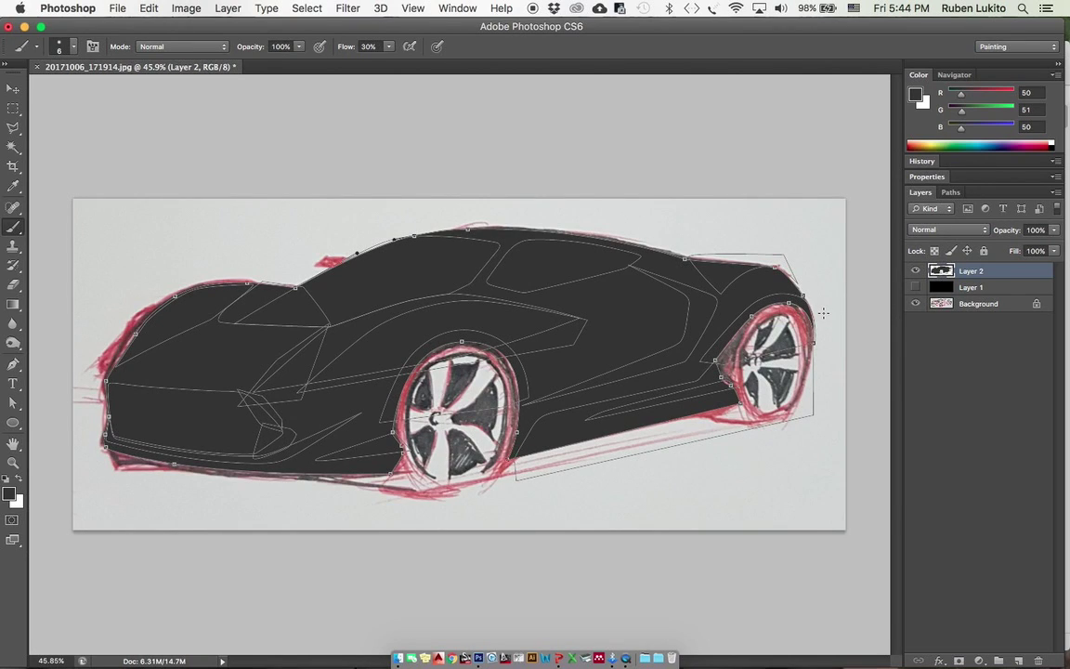
# Step: Lighten the car body fill with Hue/Saturation, setting Lightness to +20
pyautogui.hotkey('ctrl', 'u')
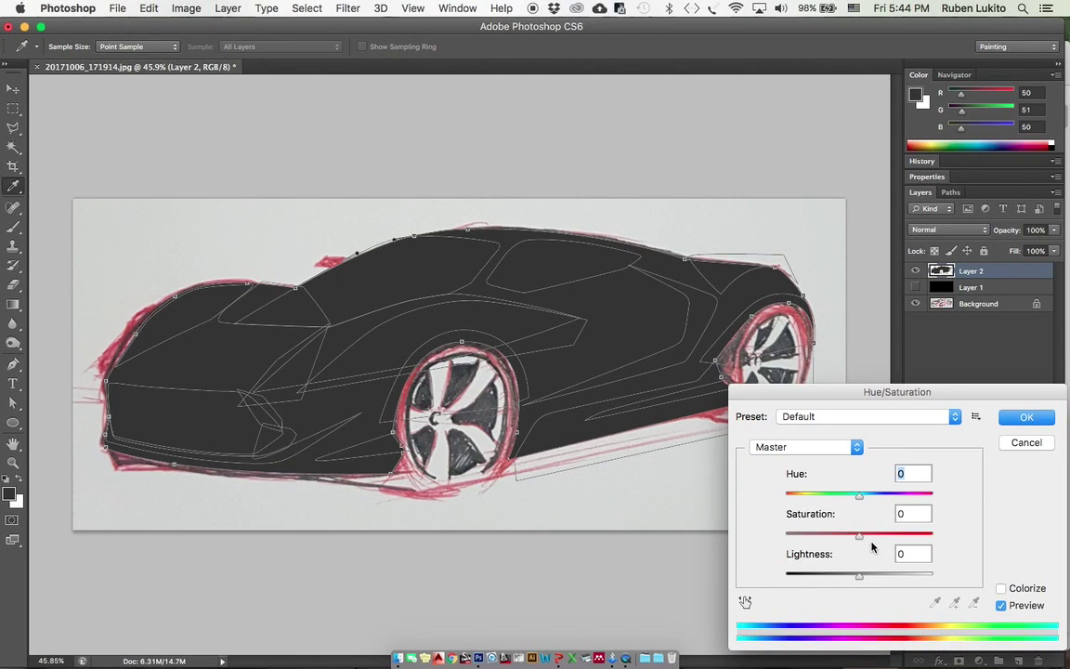
pyautogui.moveTo(860, 577); pyautogui.dragTo(873, 577)
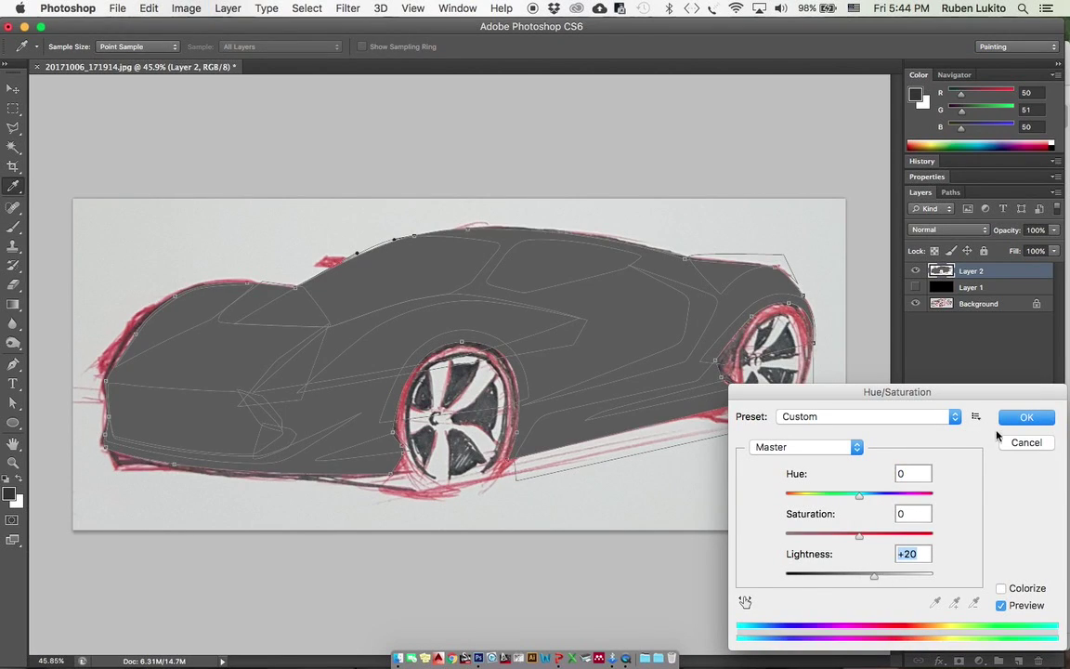
pyautogui.click(1024, 419)
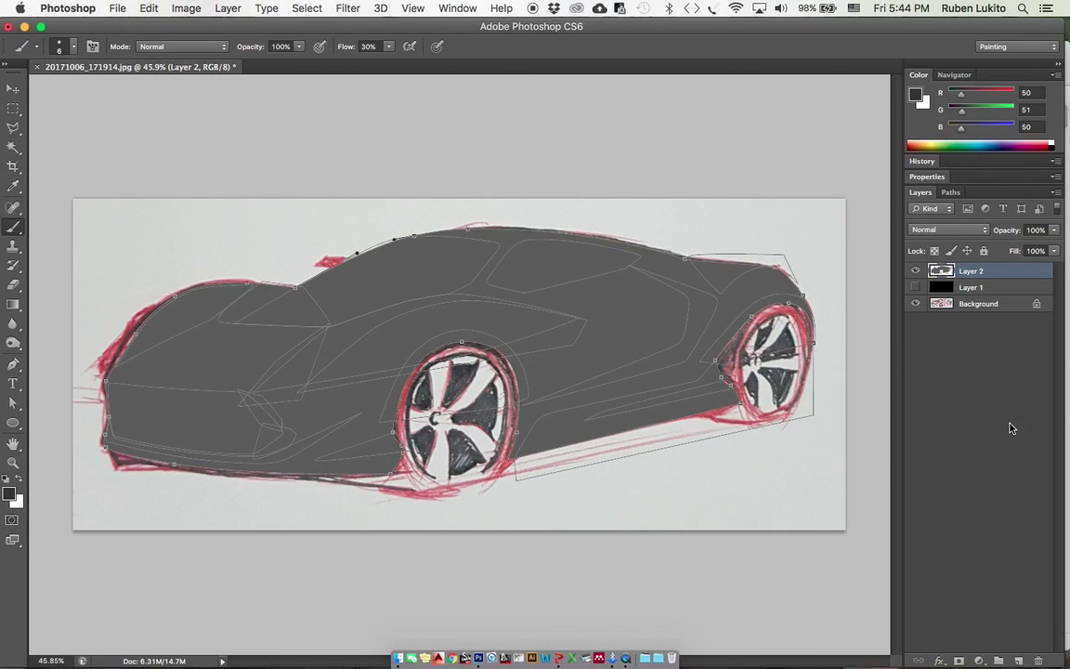
# Step: Toggle the body fill layer's visibility to compare it with the scanned sketch, and activate the Background layer
pyautogui.click(916, 270)
pyautogui.click(916, 288)
pyautogui.click(916, 288)
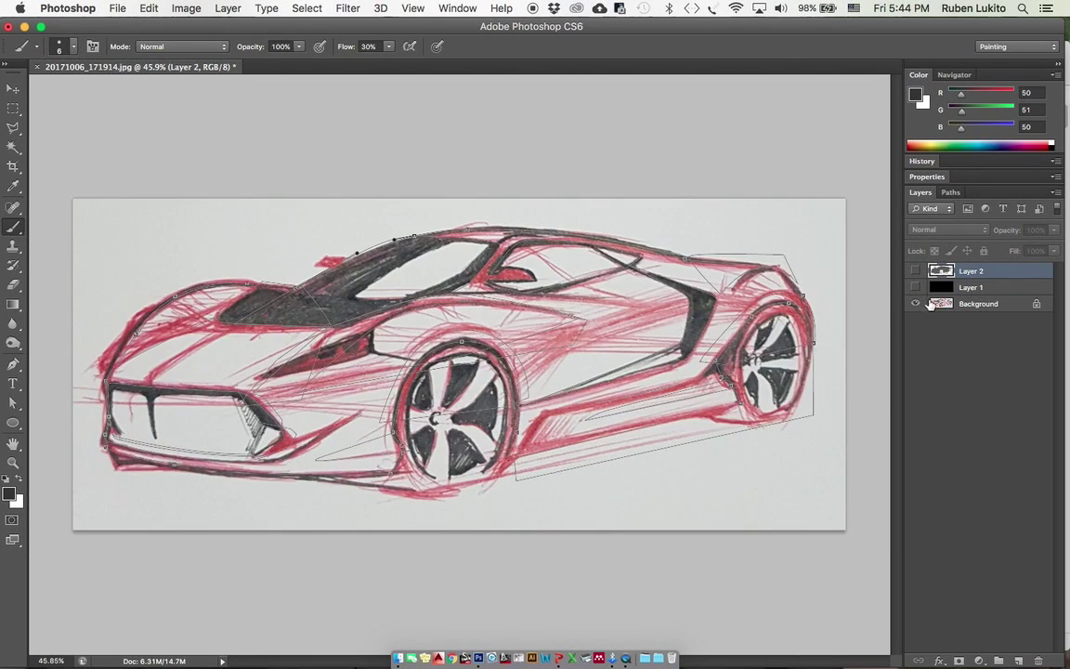
pyautogui.click(940, 308)
pyautogui.click(916, 271)
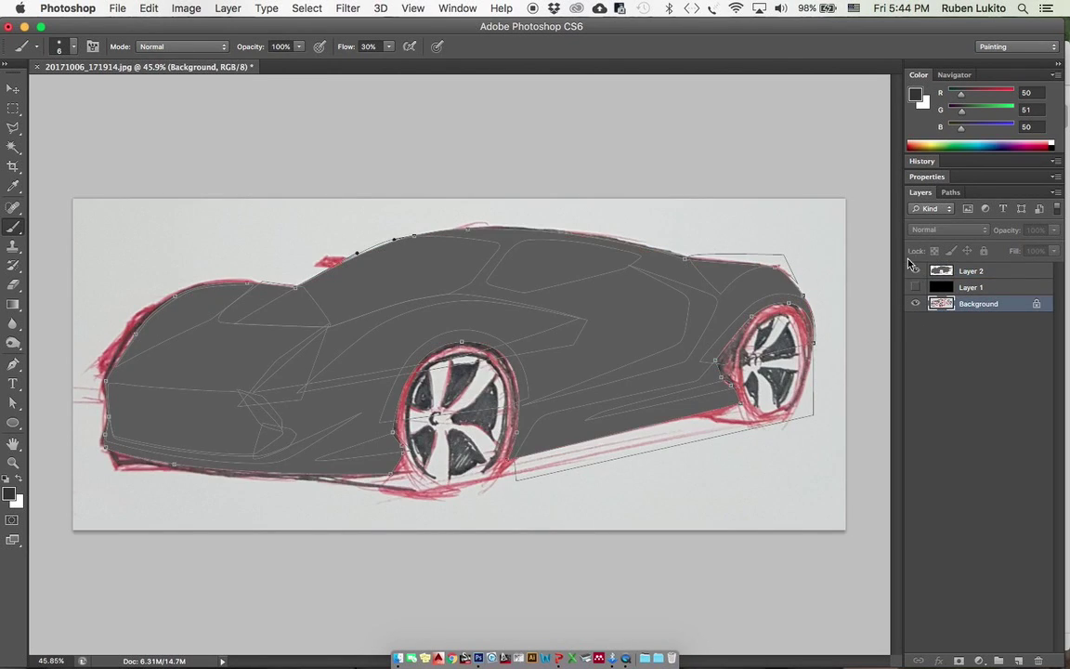
# Step: Make a selection from the windshield outline path
pyautogui.moveTo(602, 308); pyautogui.dragTo(688, 318)
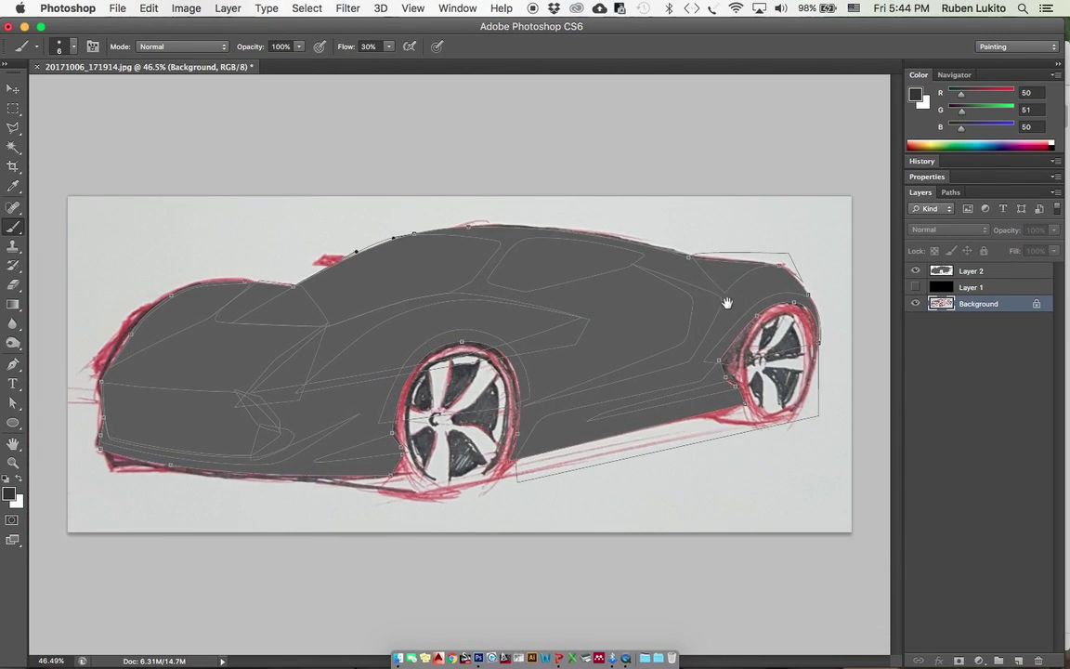
pyautogui.press('a')
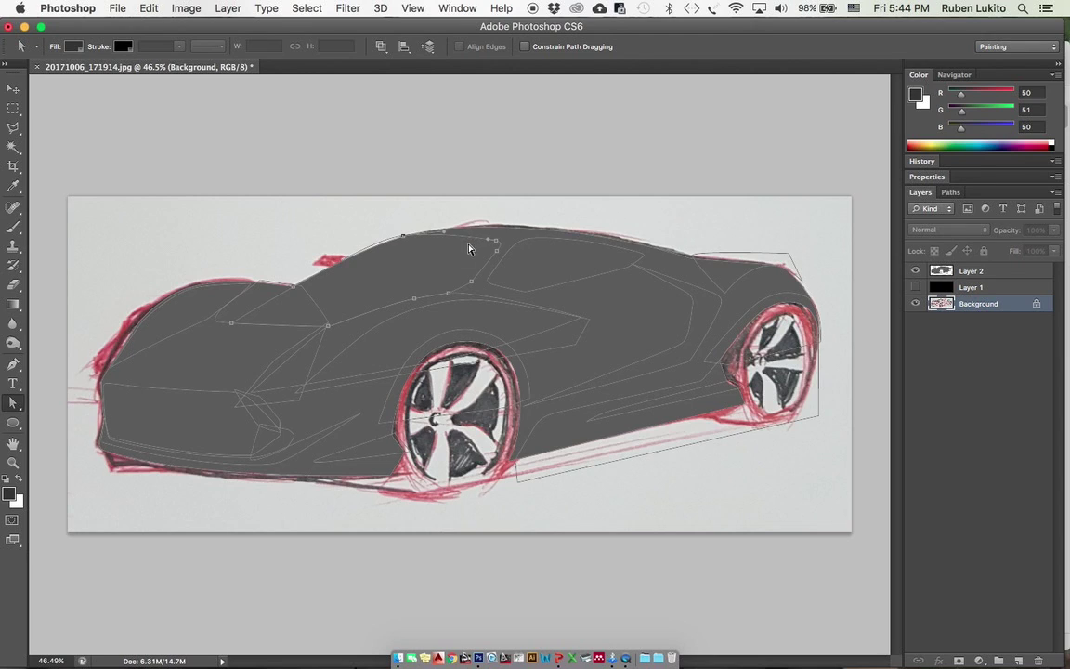
pyautogui.rightClick(466, 251)
pyautogui.click(546, 309)
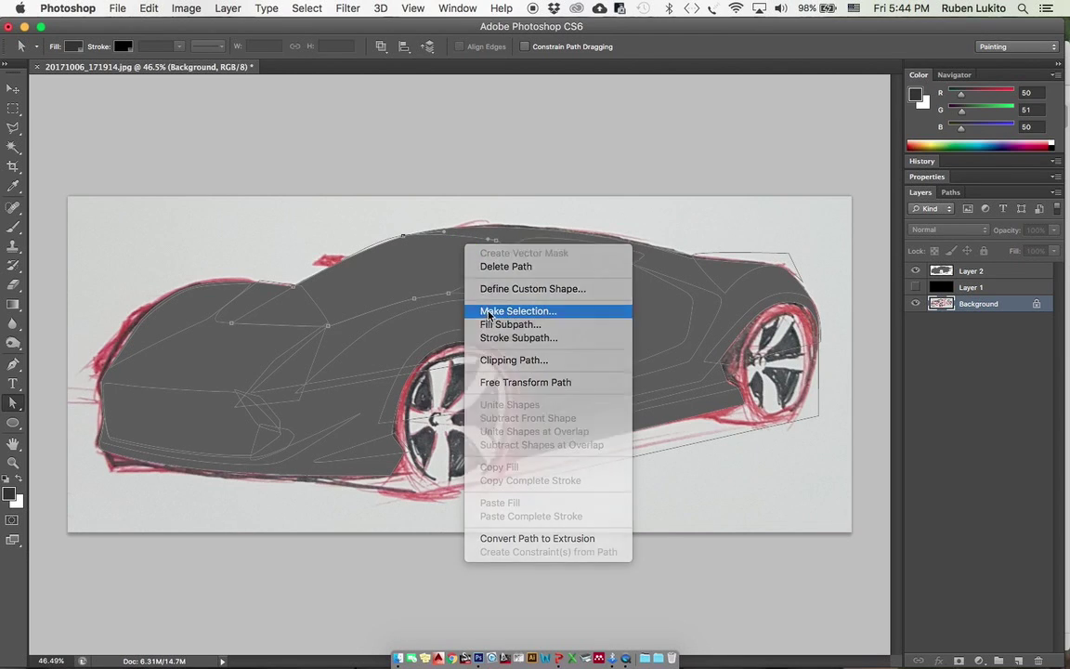
pyautogui.press('Return')
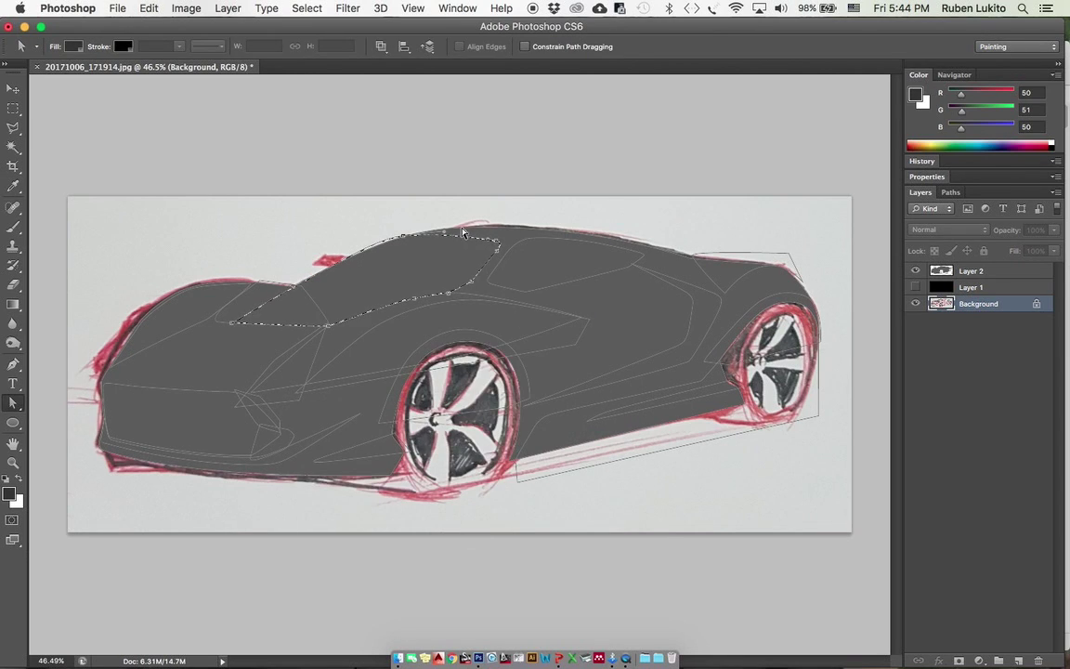
# Step: Intersect the windshield selection with the car body outline, anti-aliased and with a 0-pixel feather
pyautogui.rightClick(466, 236)
pyautogui.click(494, 297)
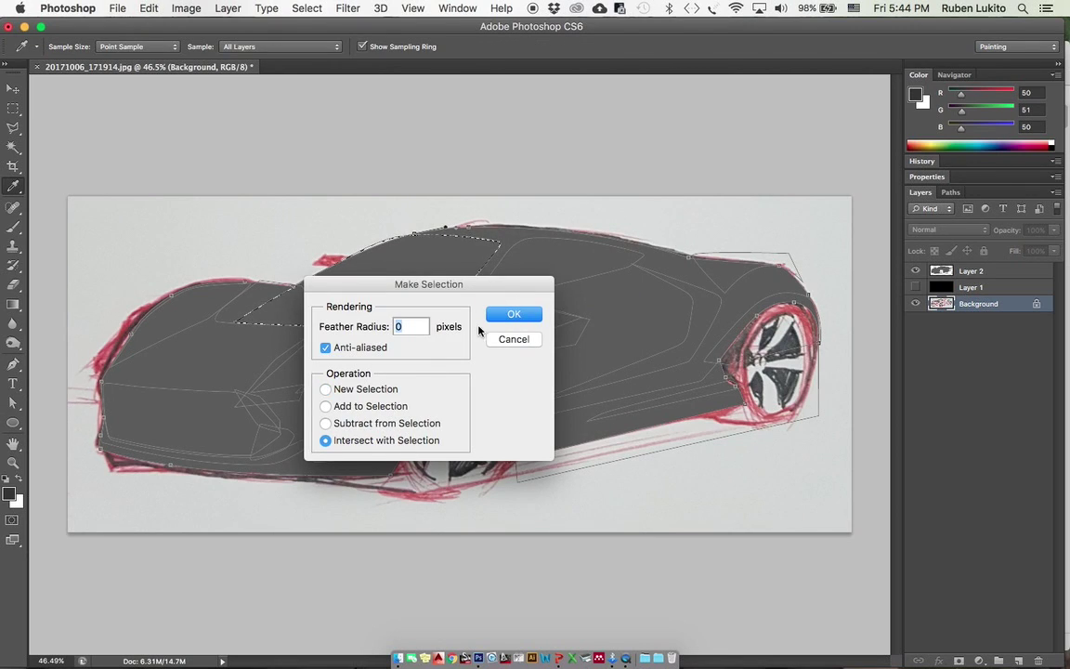
pyautogui.click(512, 314)
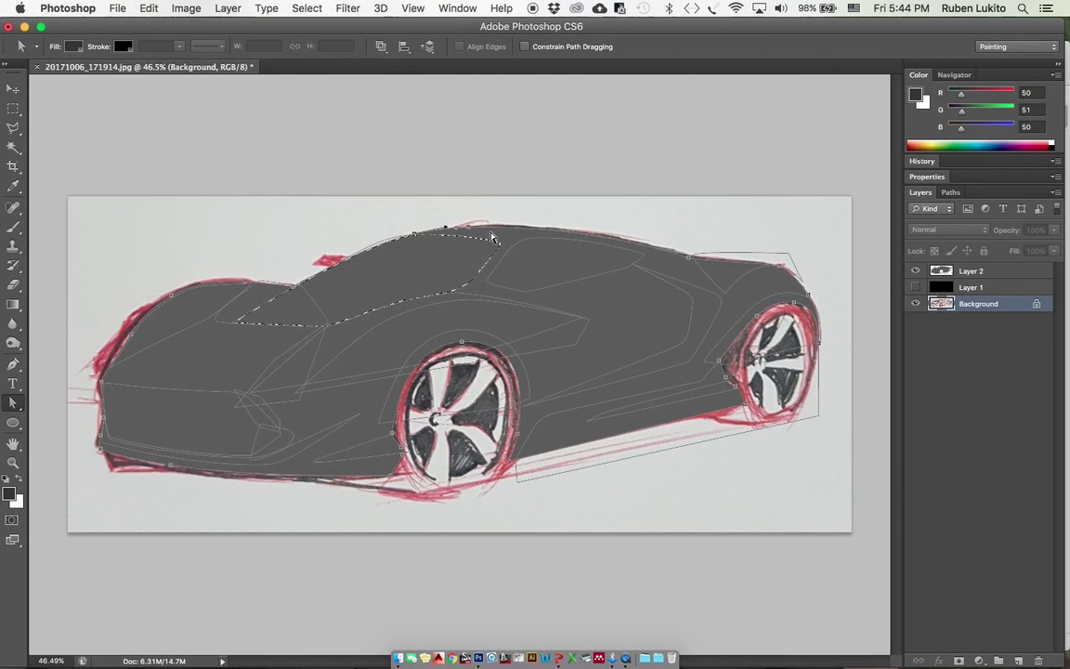
# Step: Try to make a selection from the side window outline path
pyautogui.rightClick(547, 263)
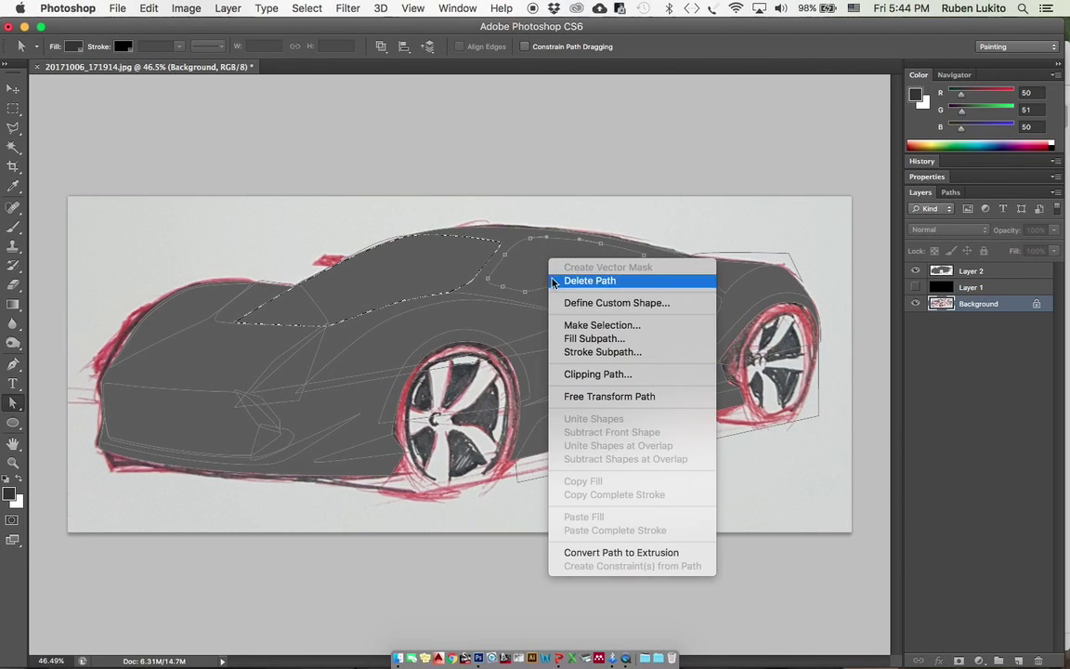
pyautogui.click(574, 324)
pyautogui.click(516, 316)
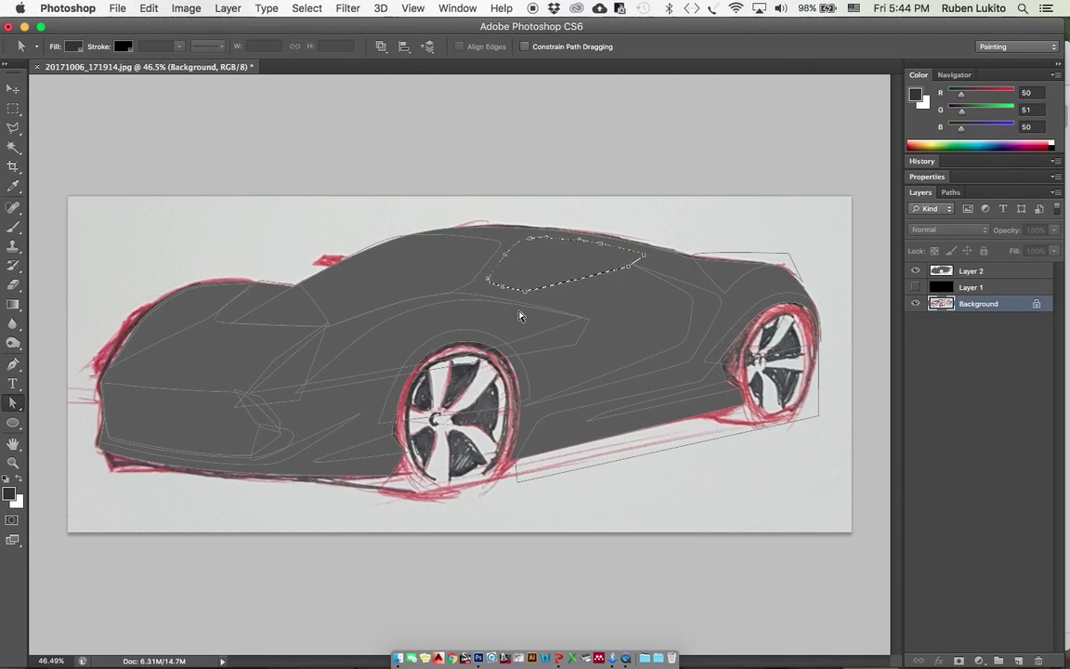
# Step: Add the side window outline to the windshield selection, anti-aliased and with a 0-pixel feather
pyautogui.rightClick(513, 229)
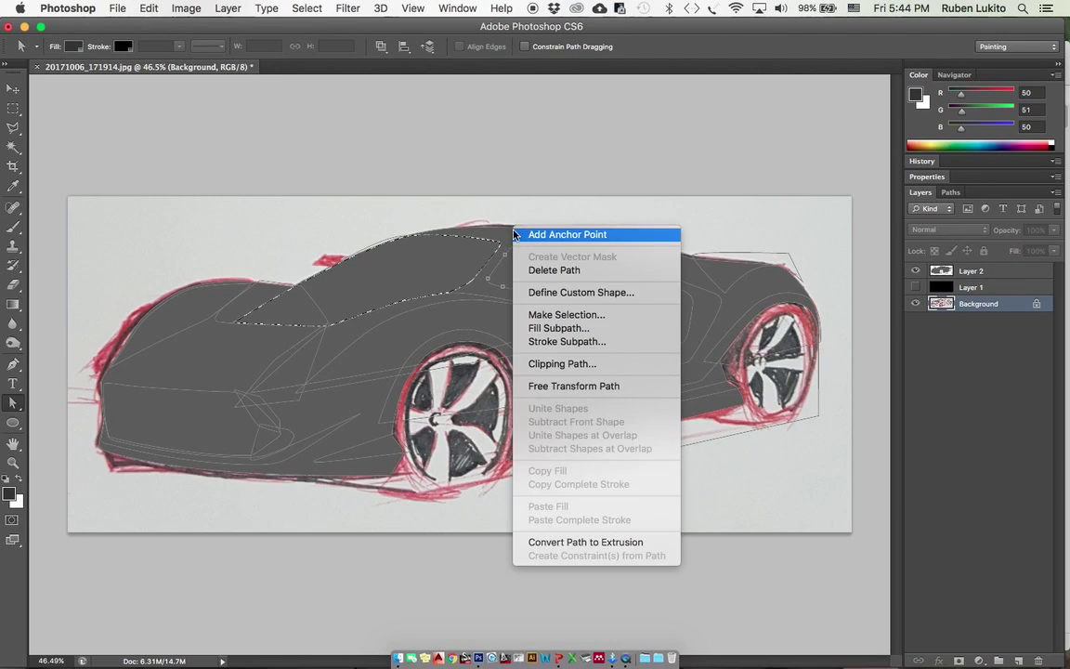
pyautogui.click(548, 315)
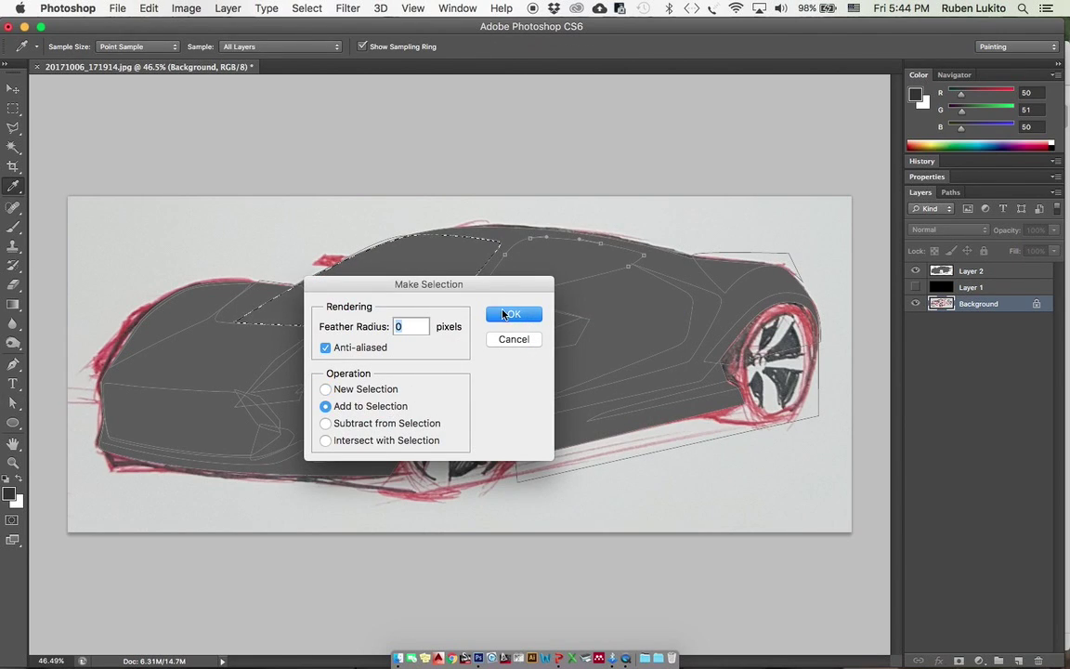
pyautogui.click(505, 315)
# Step: Add a new layer above the body fill layer and fill the selected windshield and side window with default black
pyautogui.click(994, 276)
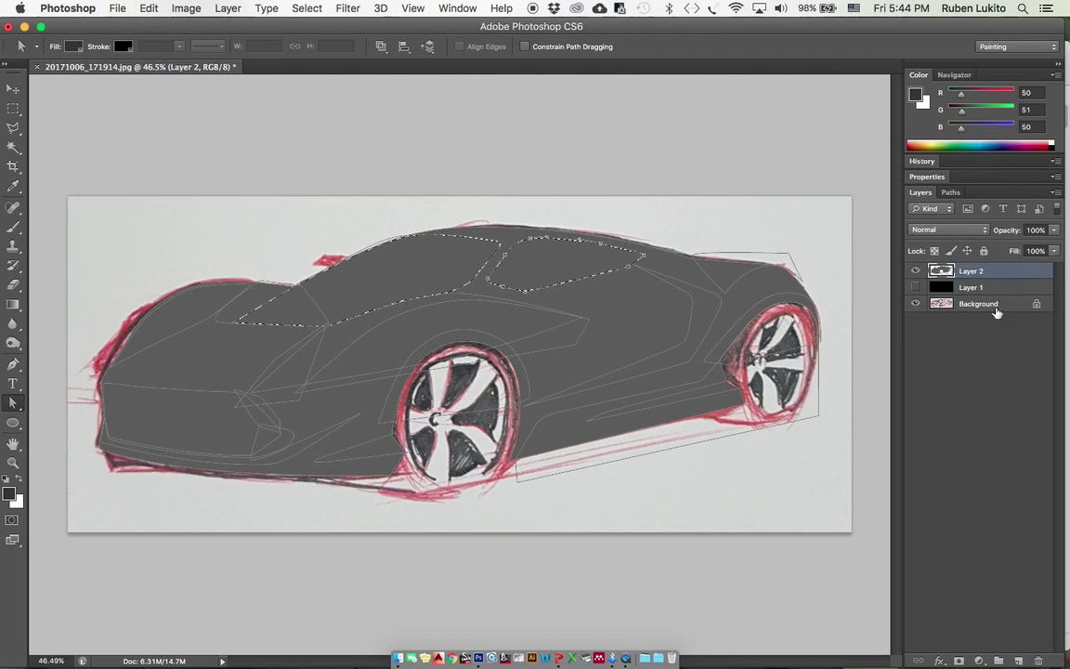
pyautogui.press('super+alt+shift+n')
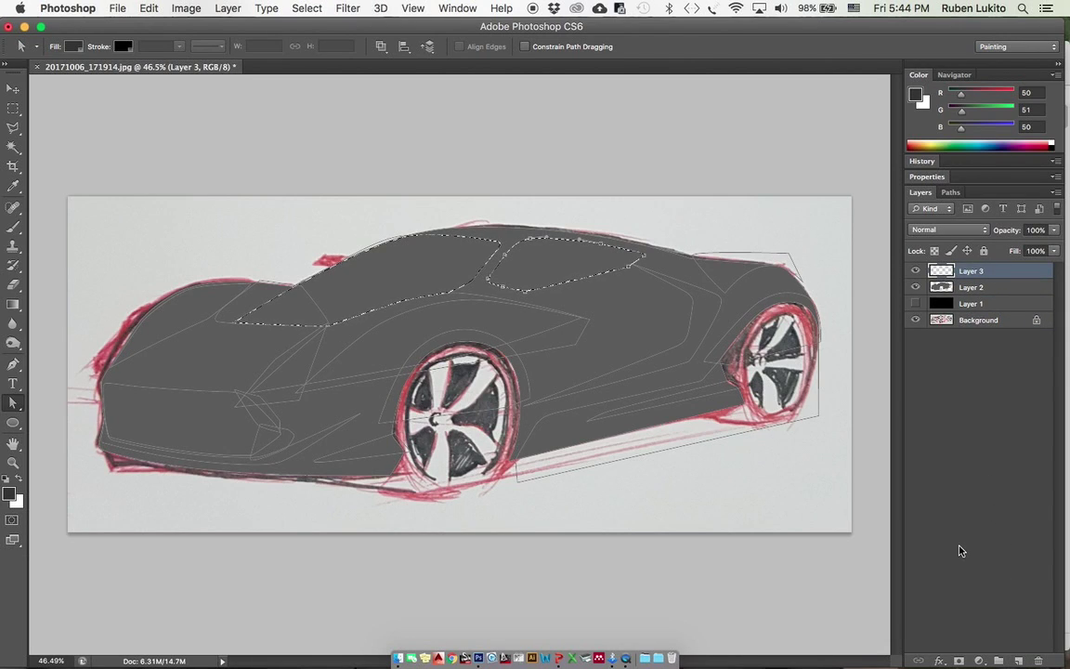
pyautogui.press('d')
pyautogui.hotkey('alt', 'BackSpace')
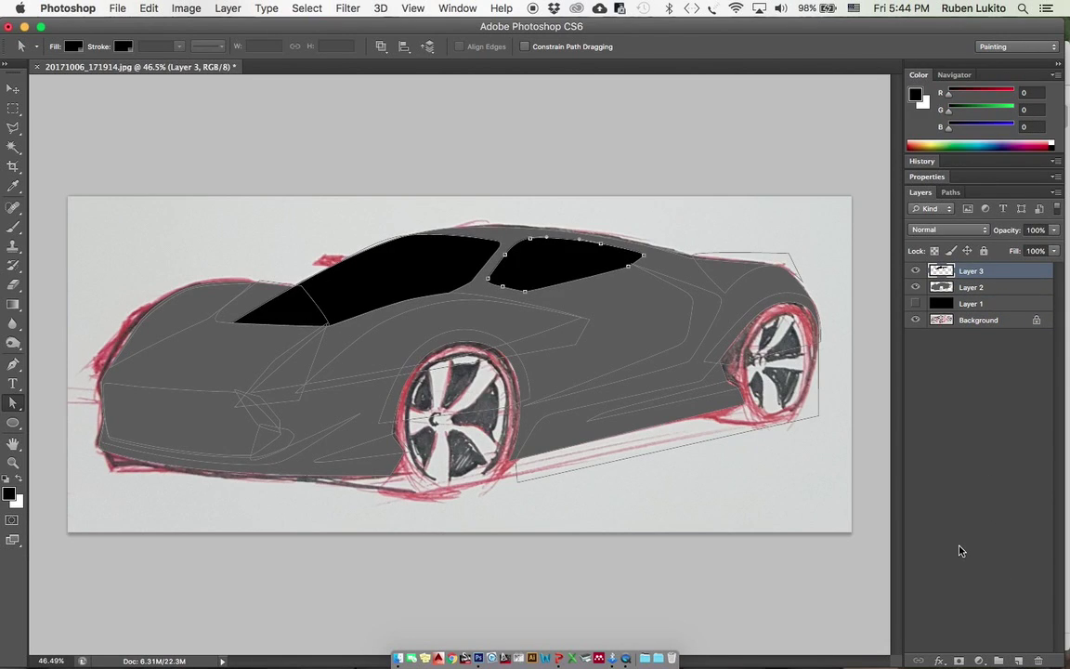
pyautogui.moveTo(493, 347); pyautogui.dragTo(496, 342)
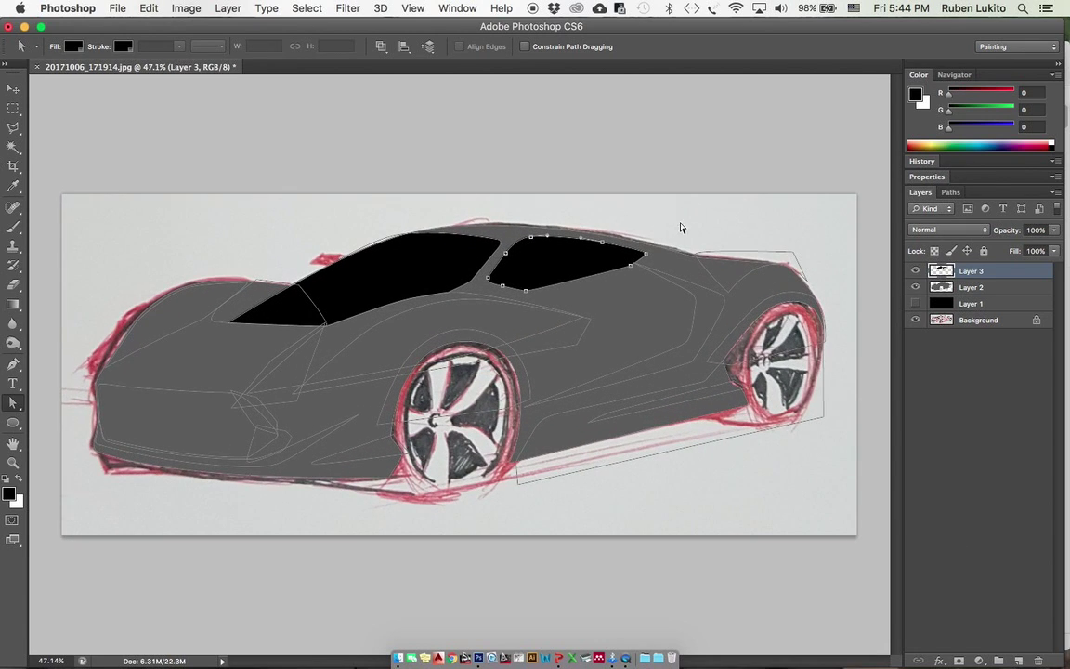
pyautogui.scroll(-2, 576, 290)
pyautogui.scroll(2, 555, 310)
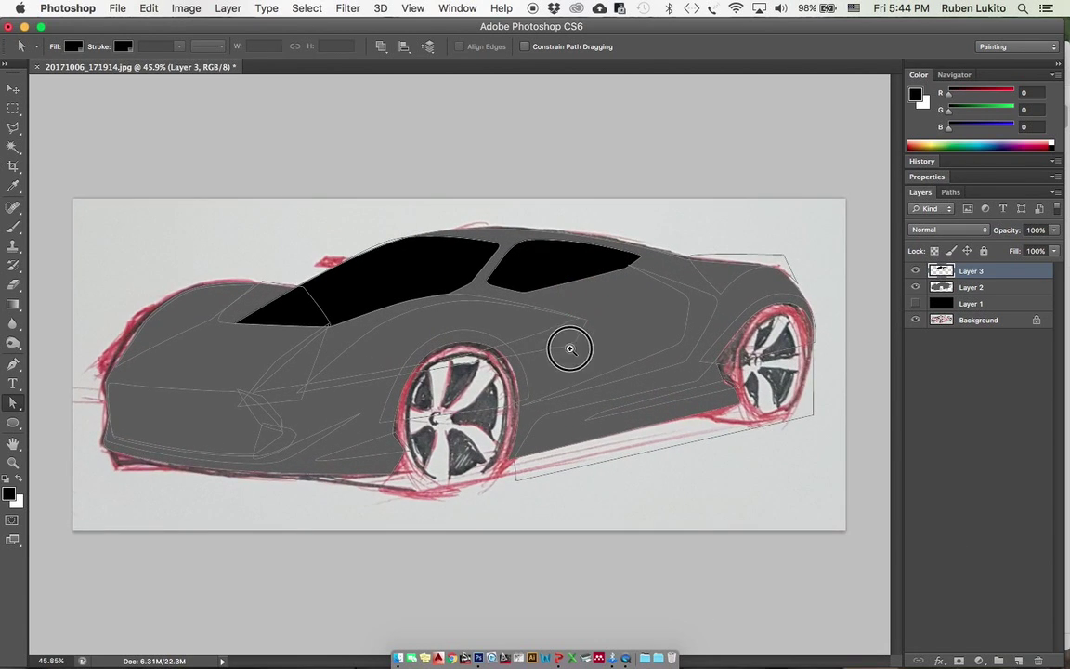
pyautogui.scroll(-1, 564, 325)
pyautogui.click(213, 391)
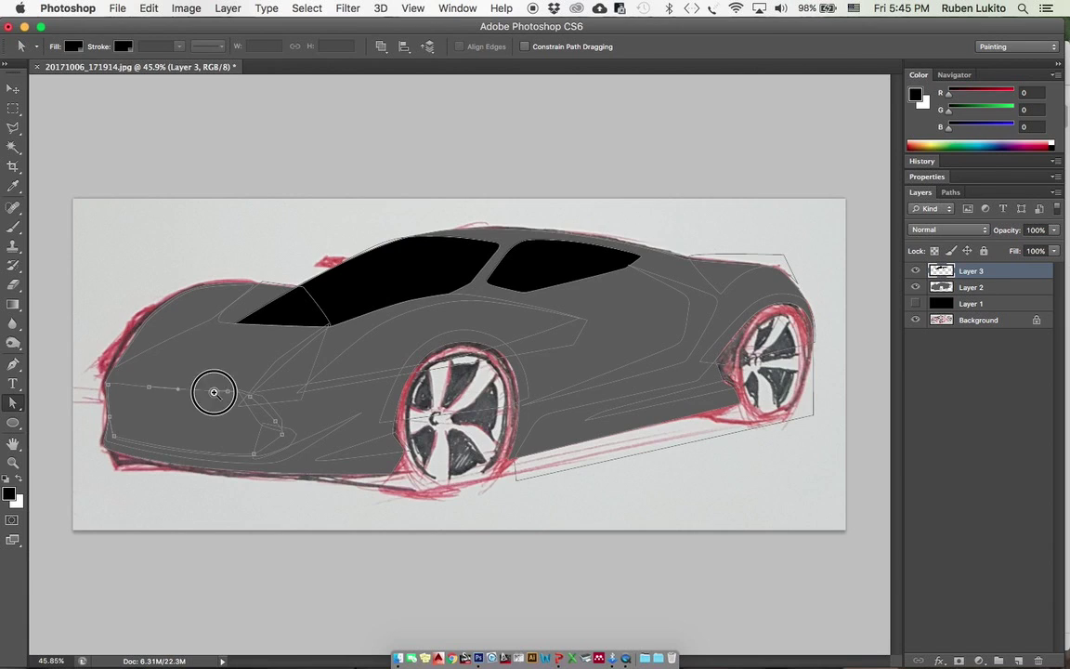
# Step: Make a new 0-pixel-feather selection from the angular accent outline behind the door and fill it with black on a new layer
pyautogui.moveTo(576, 319); pyautogui.dragTo(601, 325)
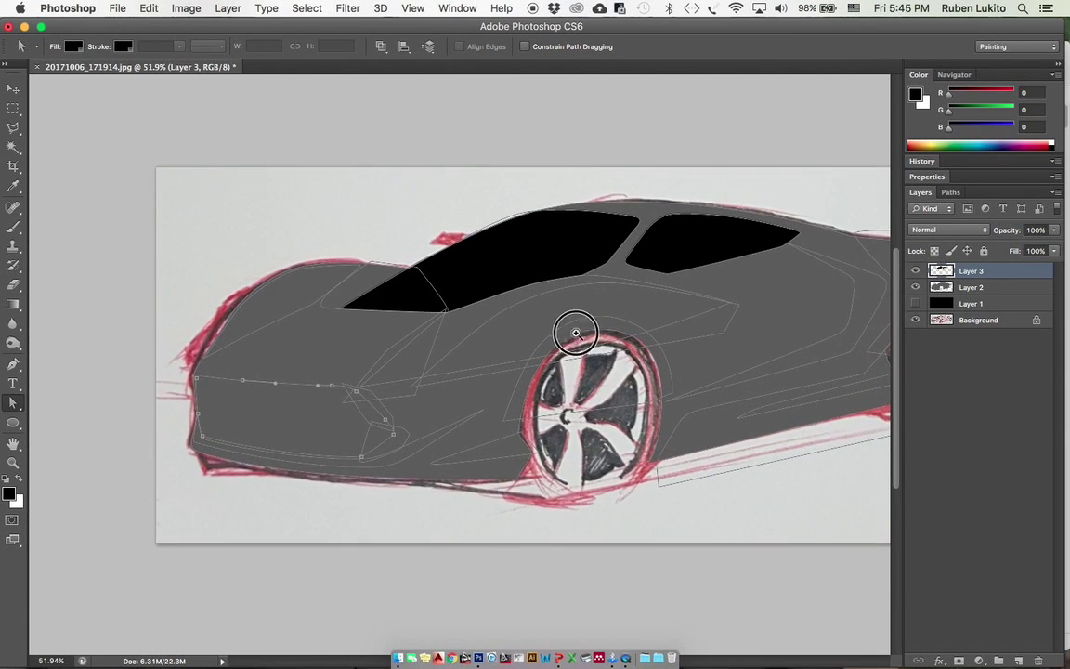
pyautogui.scroll(-2, 478, 347)
pyautogui.scroll(1, 461, 354)
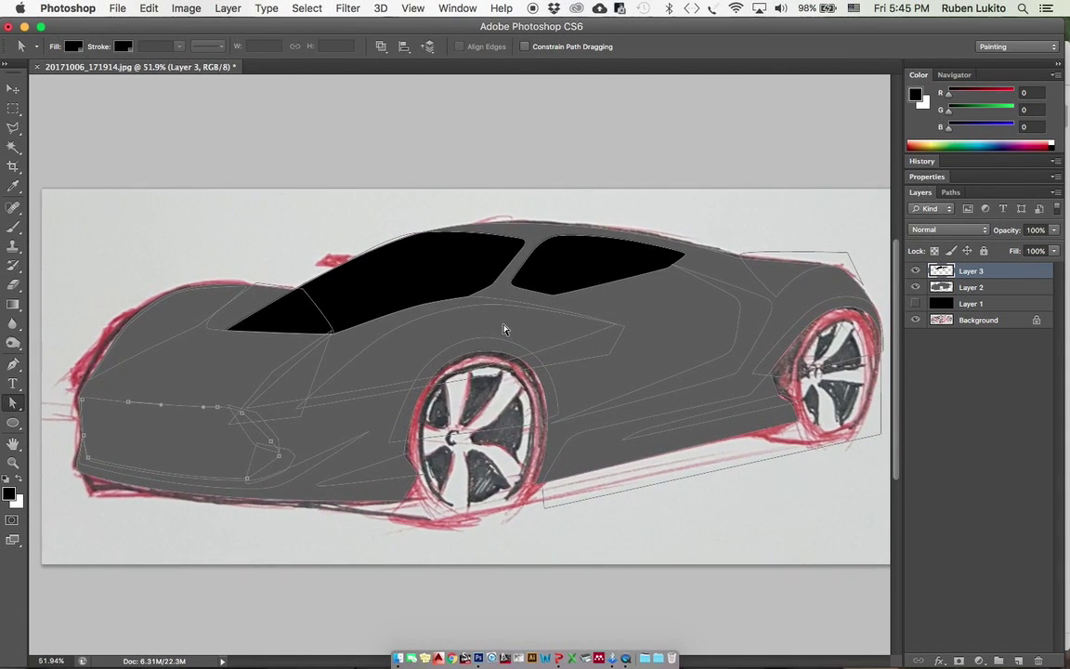
pyautogui.rightClick(769, 321)
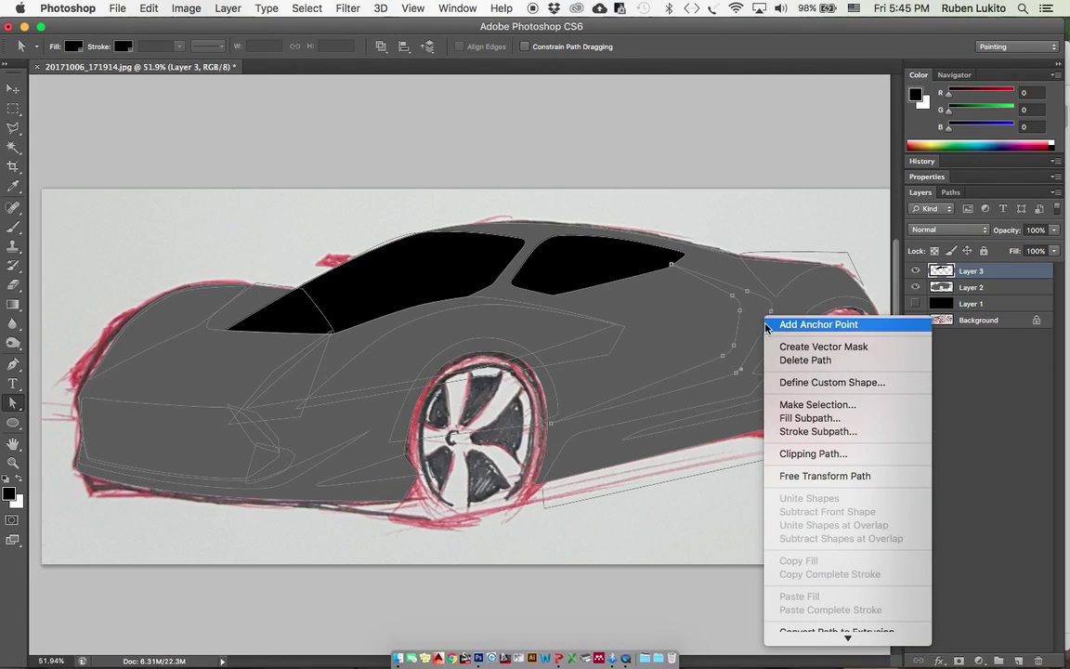
pyautogui.click(780, 403)
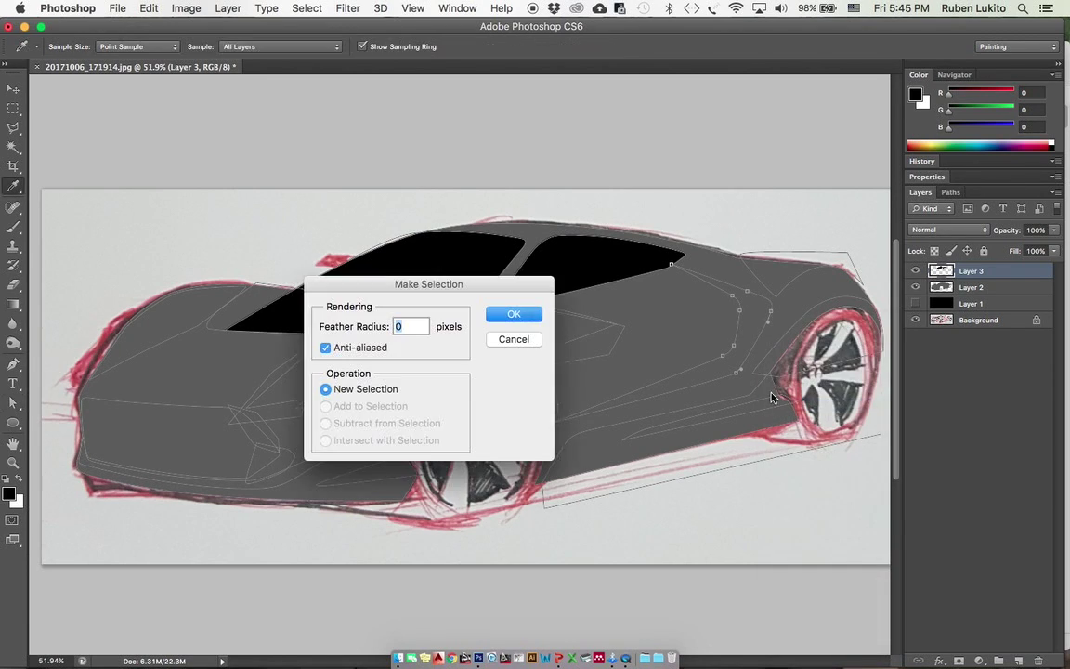
pyautogui.click(513, 315)
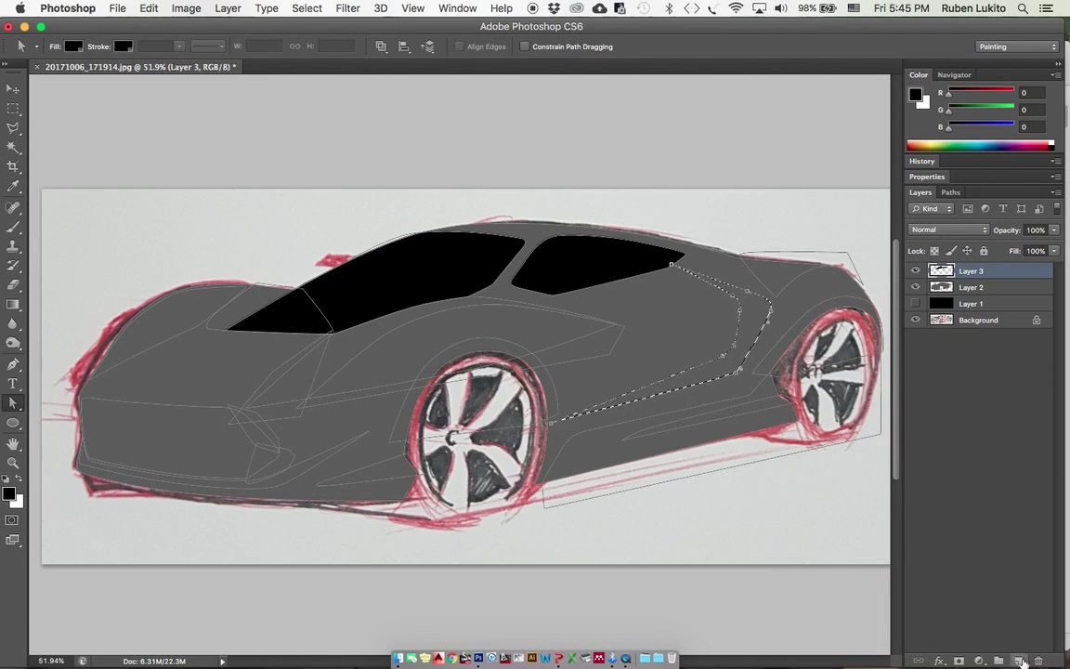
pyautogui.click(1020, 662)
pyautogui.hotkey('alt', 'BackSpace')
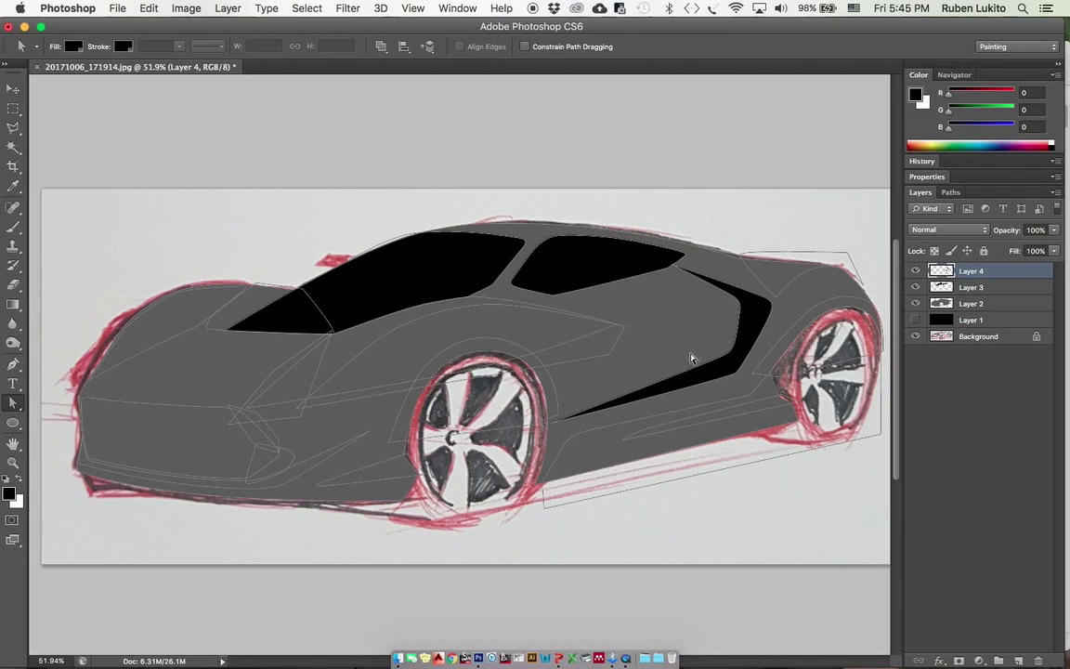
# Step: Make a new anti-aliased selection with a 0-pixel feather from the outline enclosing the side skirt and rear wheel
pyautogui.hscroll(-3, 690, 358)
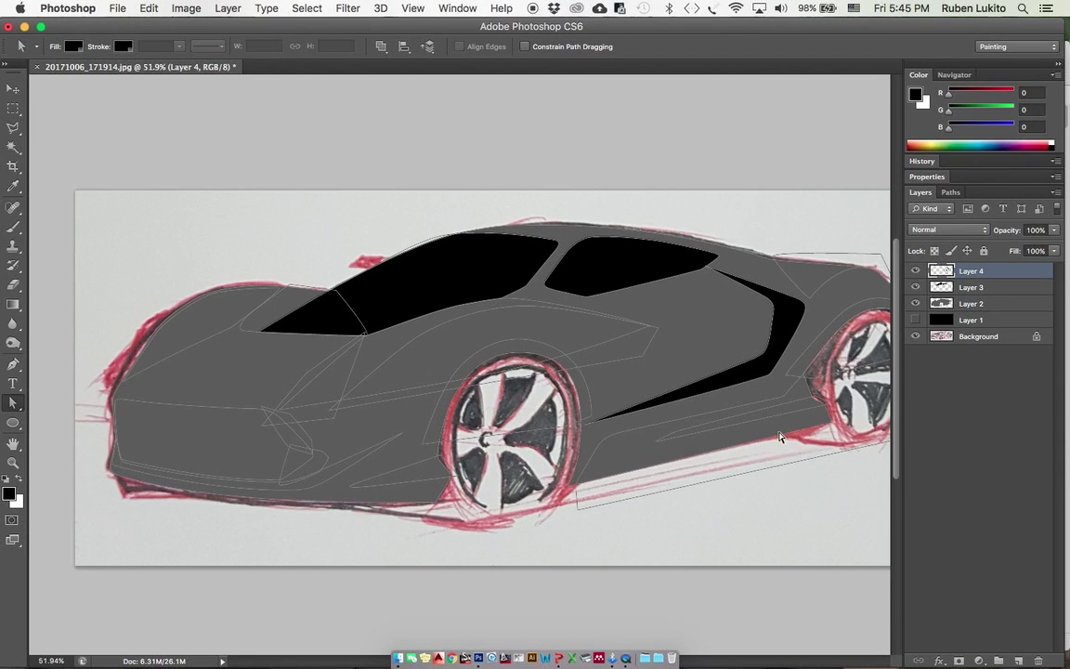
pyautogui.hscroll(3, 780, 417)
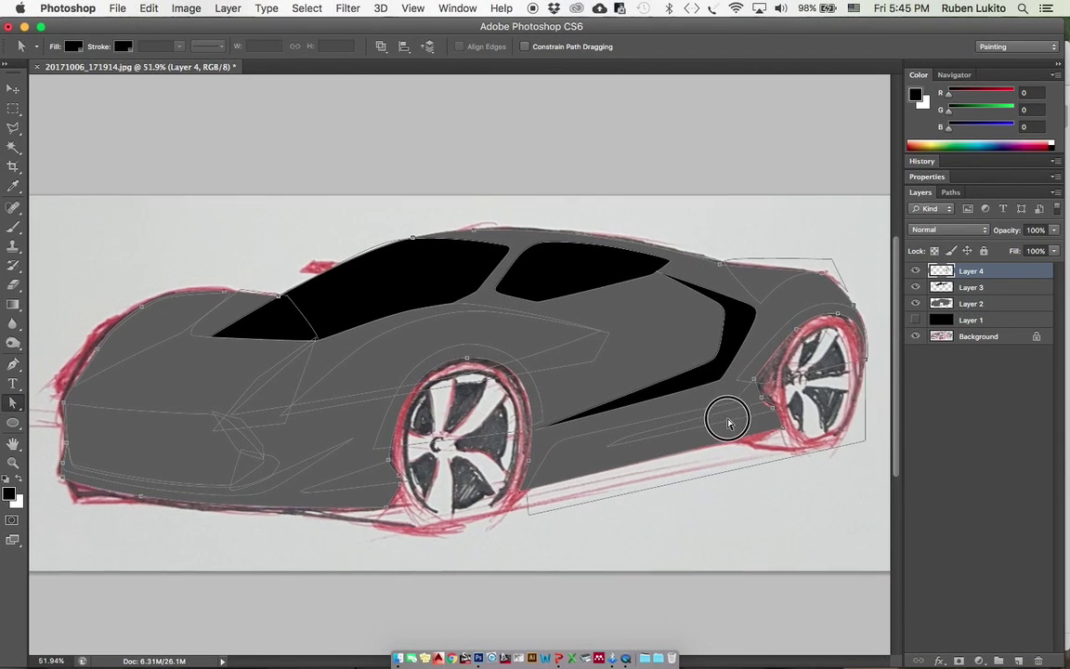
pyautogui.scroll(2, 741, 406)
pyautogui.hscroll(4, 760, 389)
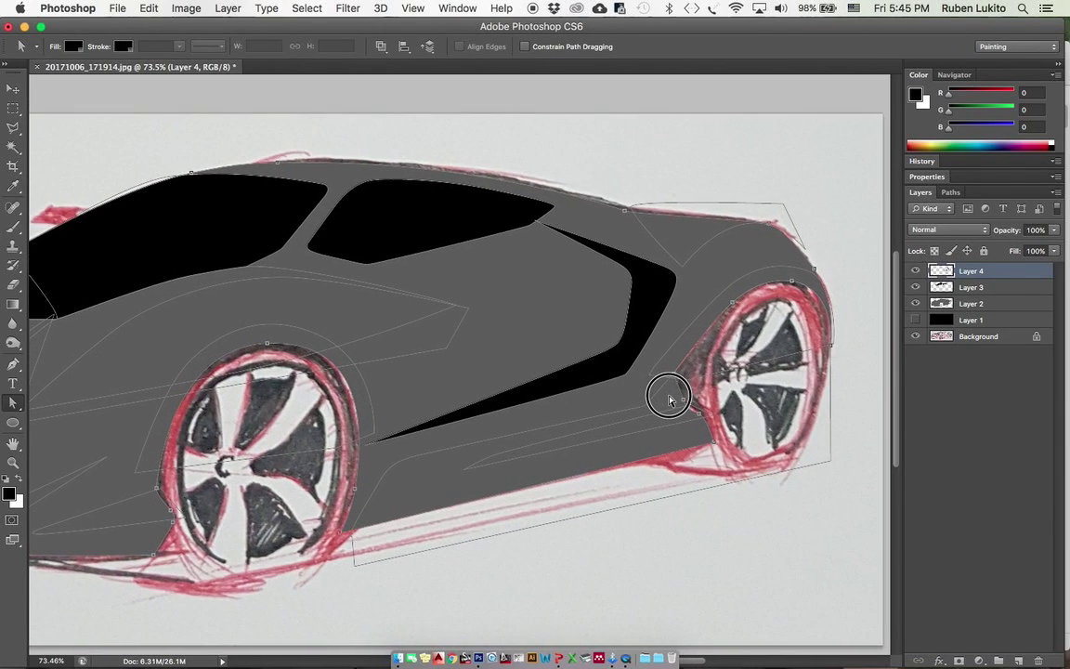
pyautogui.rightClick(590, 419)
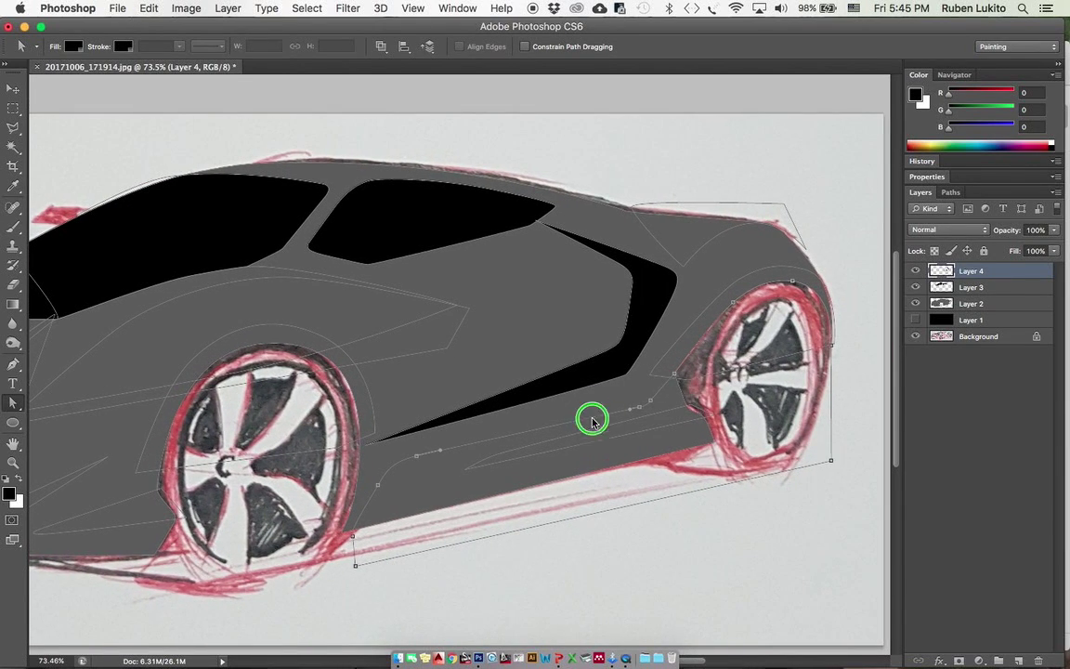
pyautogui.click(623, 504)
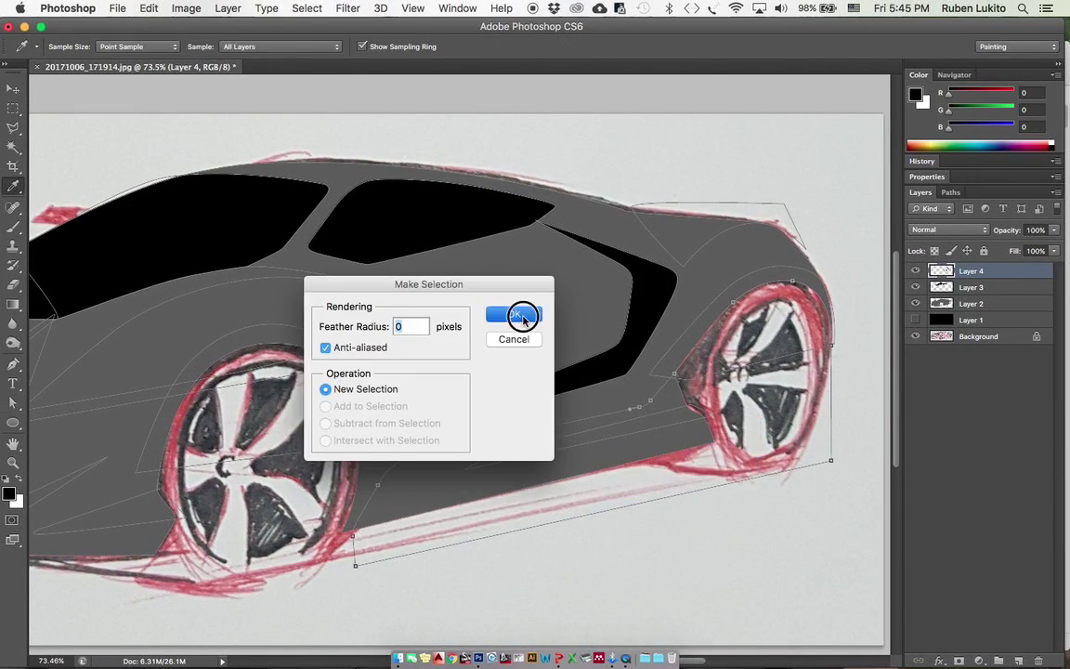
pyautogui.click(513, 313)
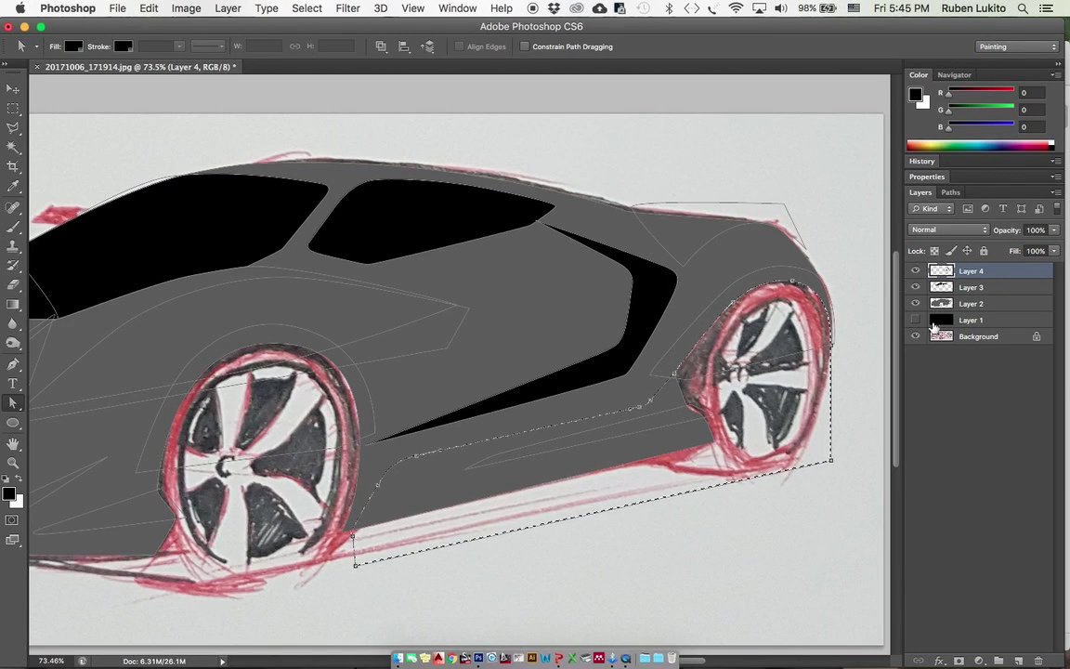
# Step: Intersect the side skirt selection with the car body outline, anti-aliased and with a 0-pixel feather
pyautogui.rightClick(686, 407)
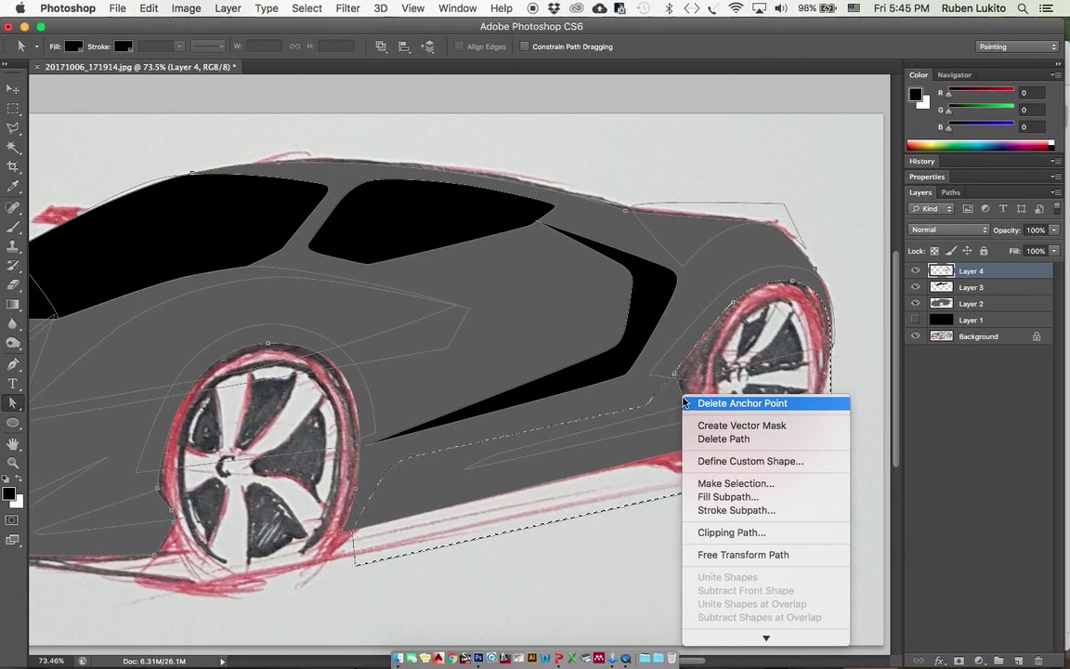
pyautogui.click(713, 477)
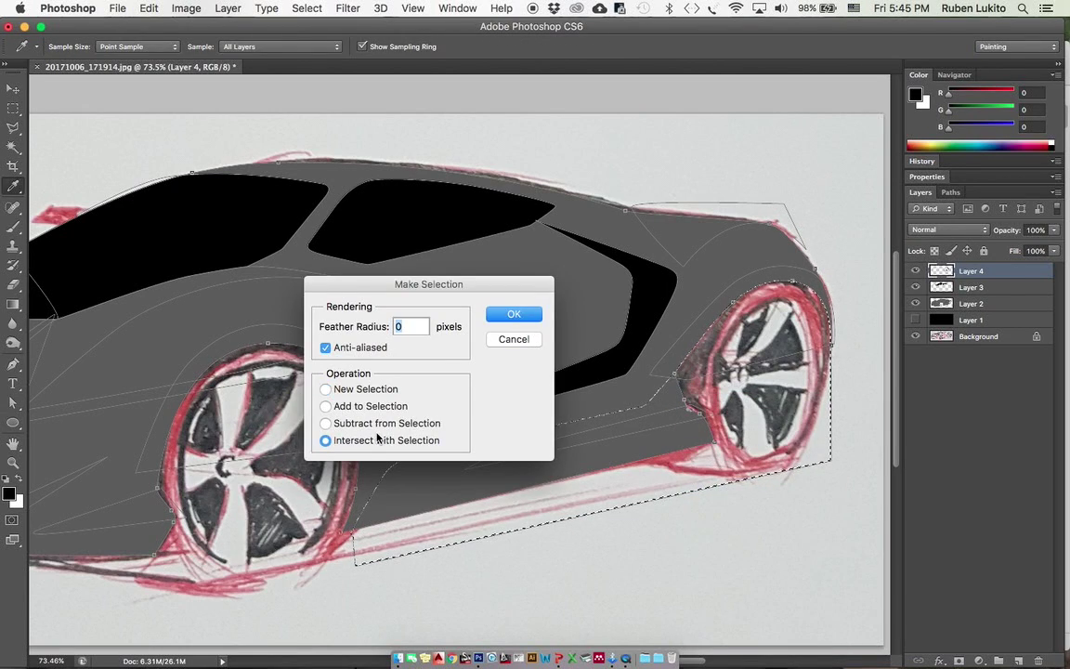
pyautogui.click(511, 314)
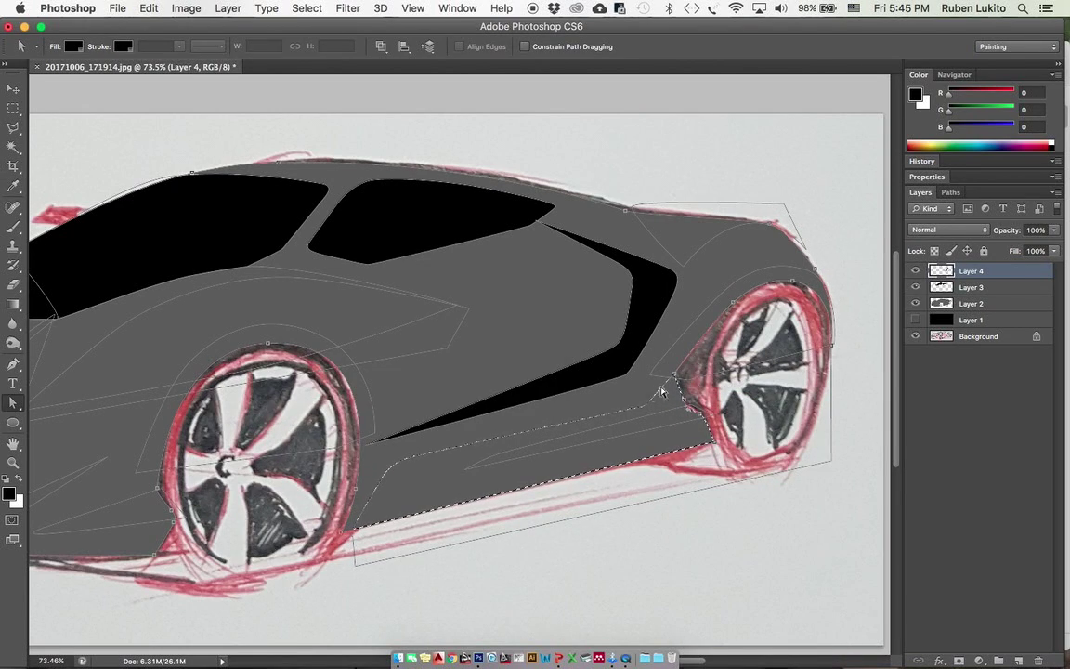
# Step: Add a new layer and shade the selected side skirt with a linear black-to-transparent gradient, darkest along its lower edge
pyautogui.press('super+shift+alt+n')
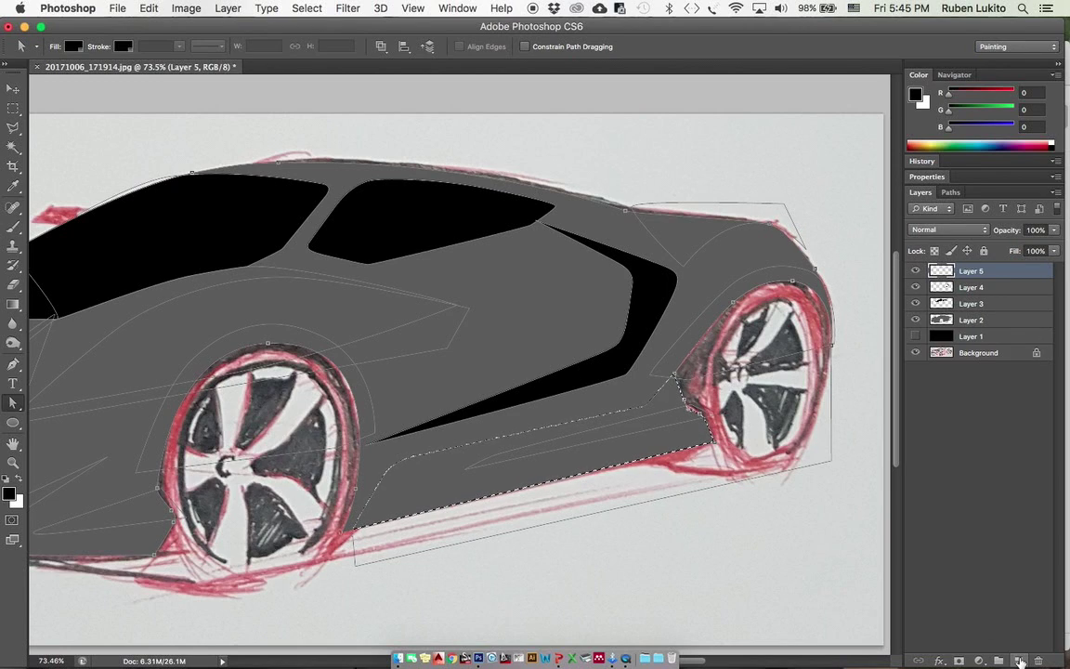
pyautogui.press('g')
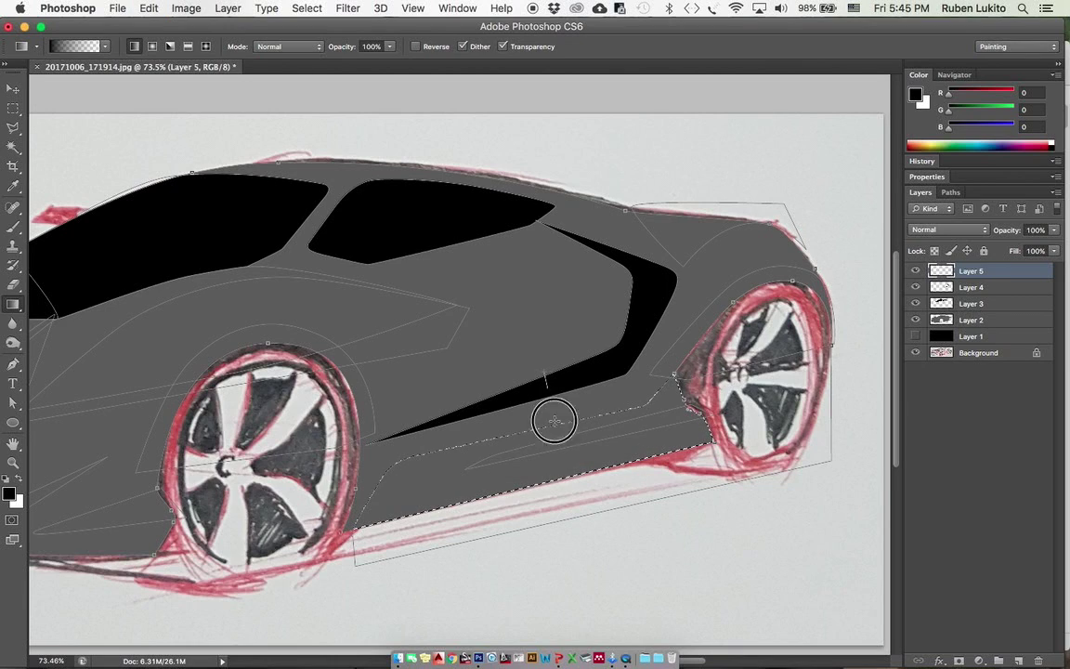
pyautogui.moveTo(555, 421)
pyautogui.mouseDown()
pyautogui.moveTo(559, 468)
pyautogui.moveTo(564, 438)
pyautogui.mouseUp()
pyautogui.press('super+z')
pyautogui.moveTo(573, 490); pyautogui.dragTo(558, 431)
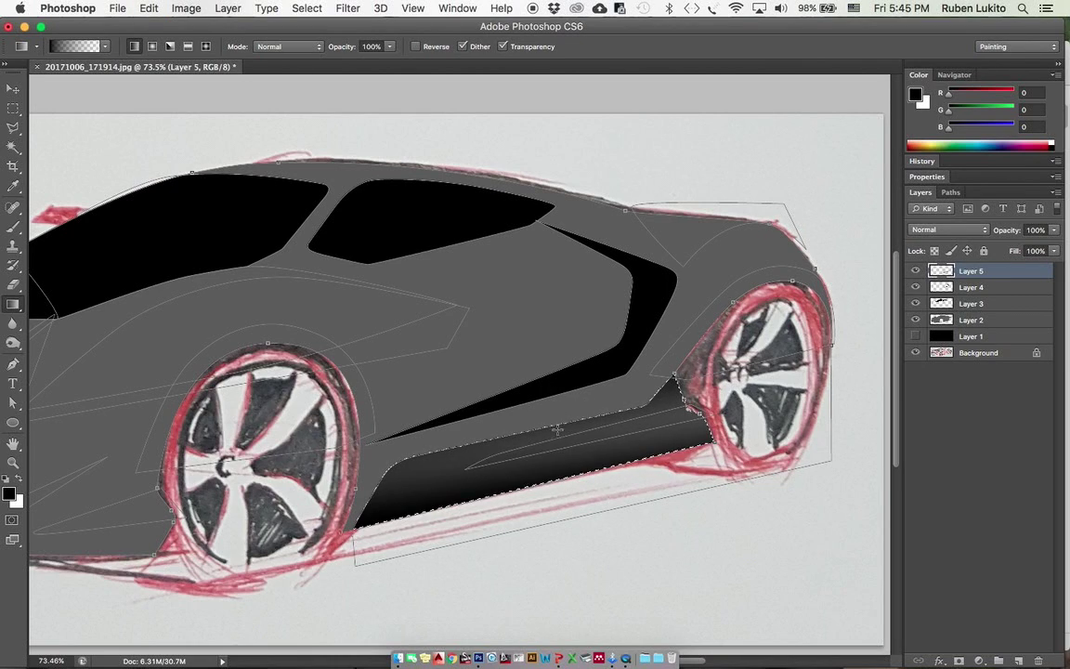
pyautogui.moveTo(578, 490); pyautogui.dragTo(564, 451)
pyautogui.press('super+z')
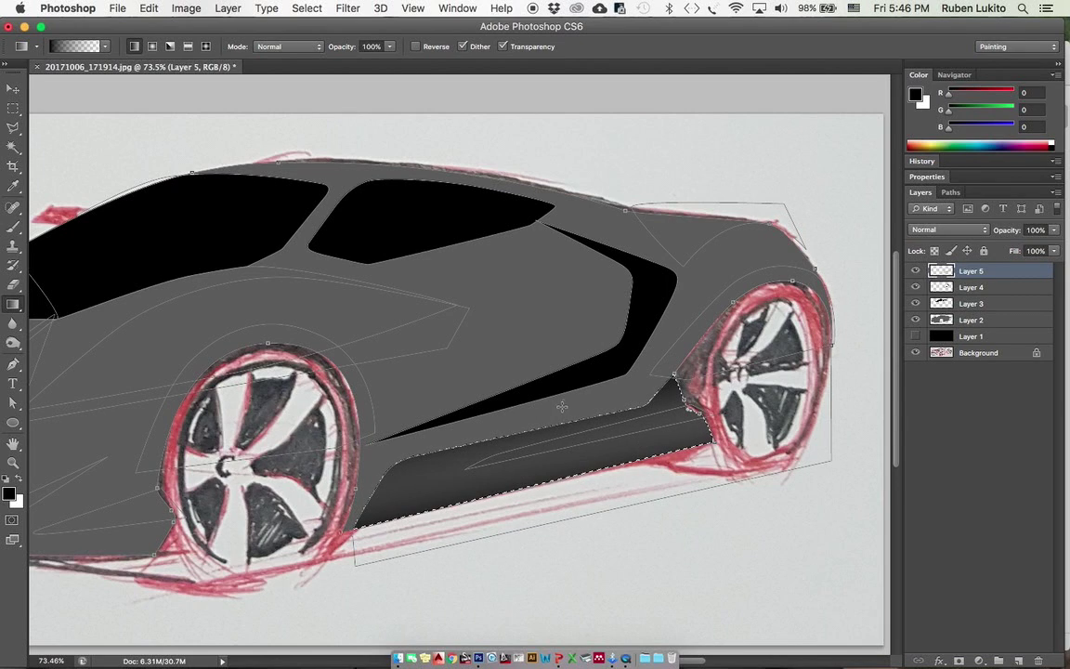
pyautogui.moveTo(587, 500); pyautogui.dragTo(585, 519)
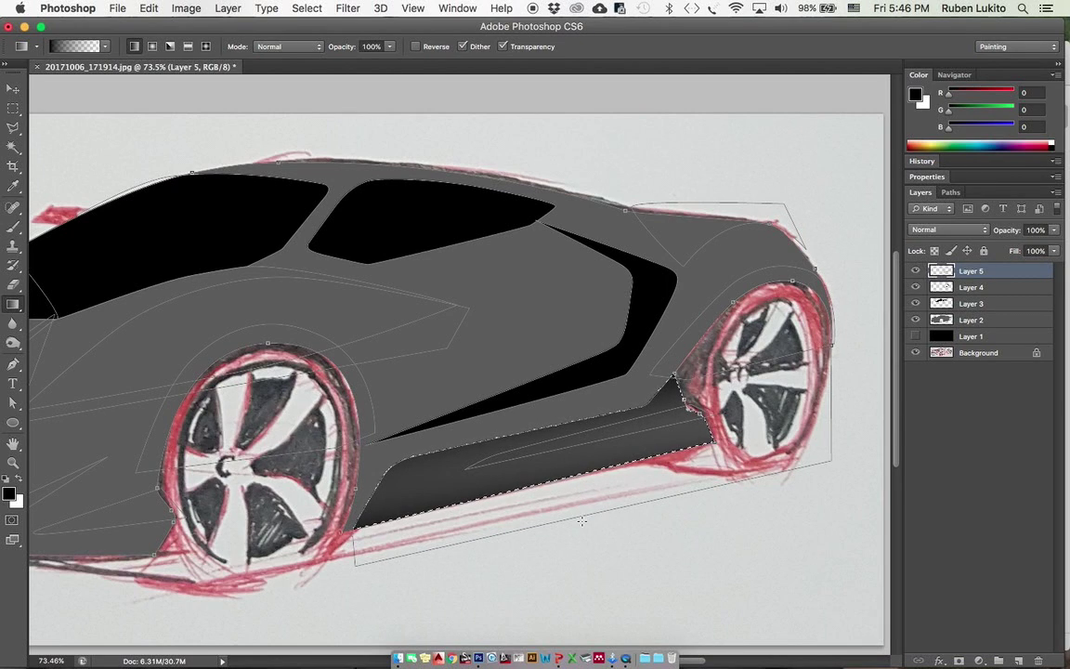
# Step: Make a new anti-aliased, 0-pixel-feather selection from the rear wheel arch outline and add a new layer for it
pyautogui.moveTo(599, 440); pyautogui.dragTo(694, 428)
pyautogui.hscroll(3, 651, 428)
pyautogui.press('a')
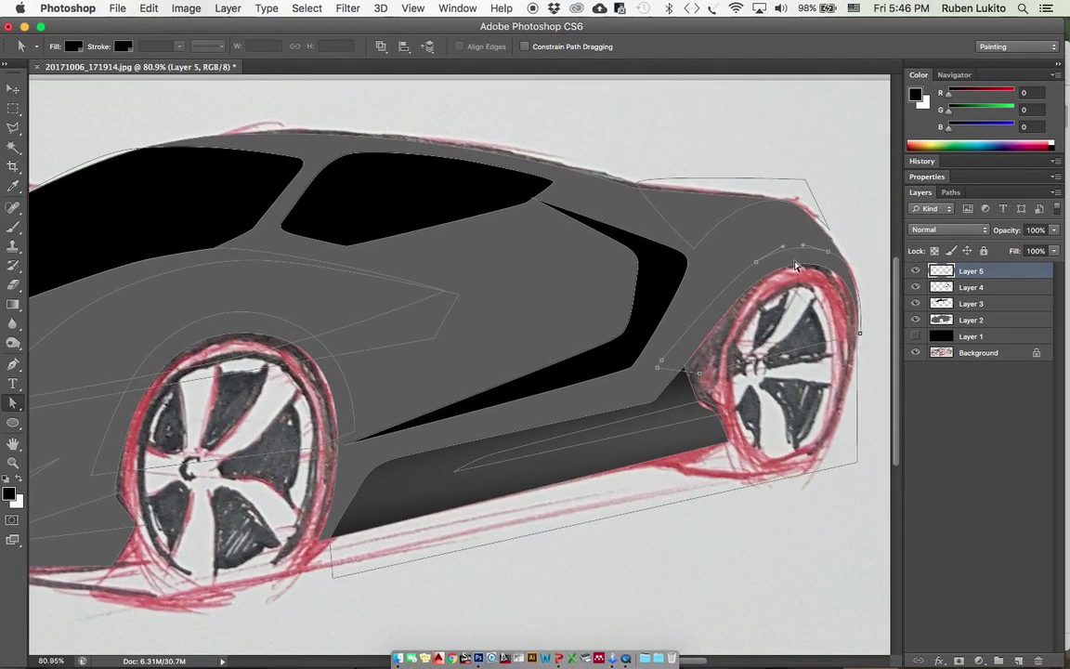
pyautogui.rightClick(795, 267)
pyautogui.click(831, 351)
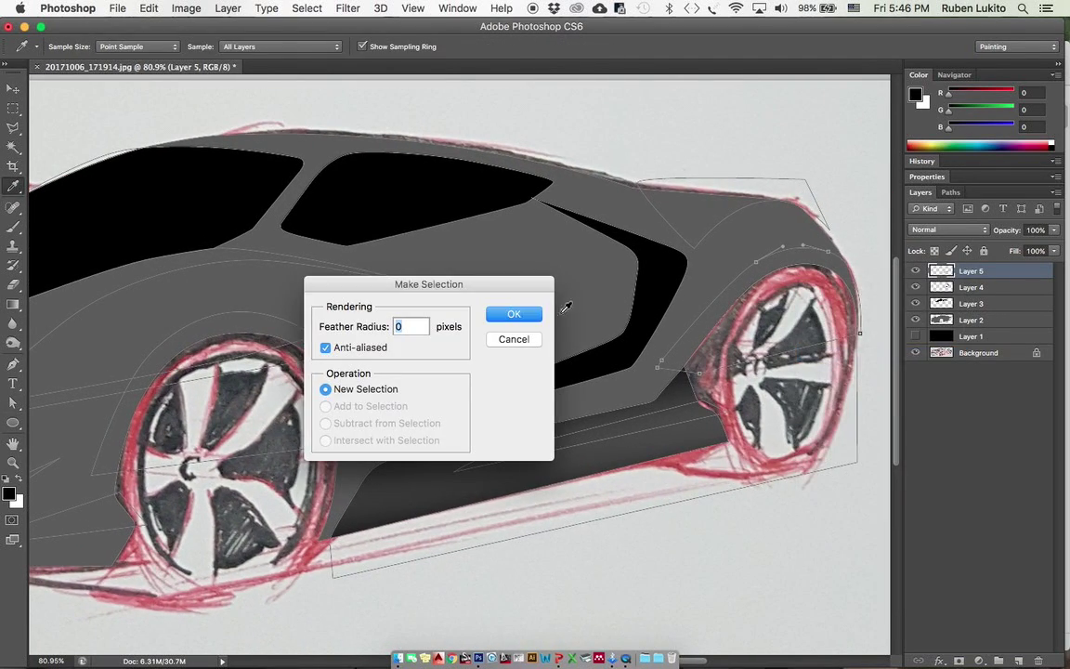
pyautogui.click(518, 315)
pyautogui.click(1019, 659)
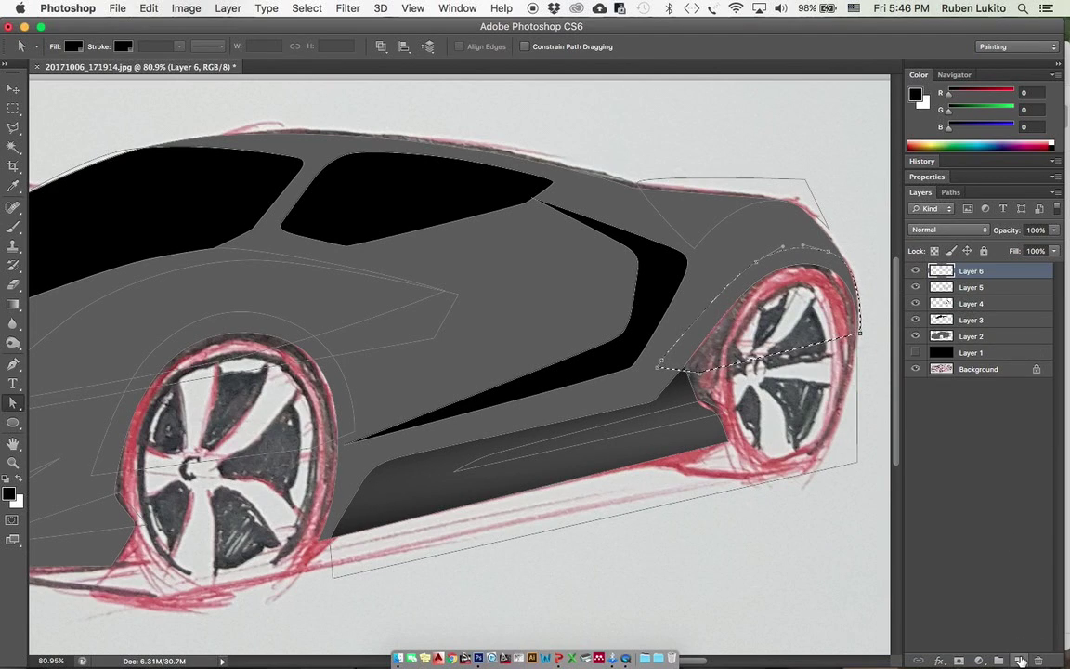
pyautogui.press('g')
pyautogui.moveTo(767, 251); pyautogui.dragTo(795, 448)
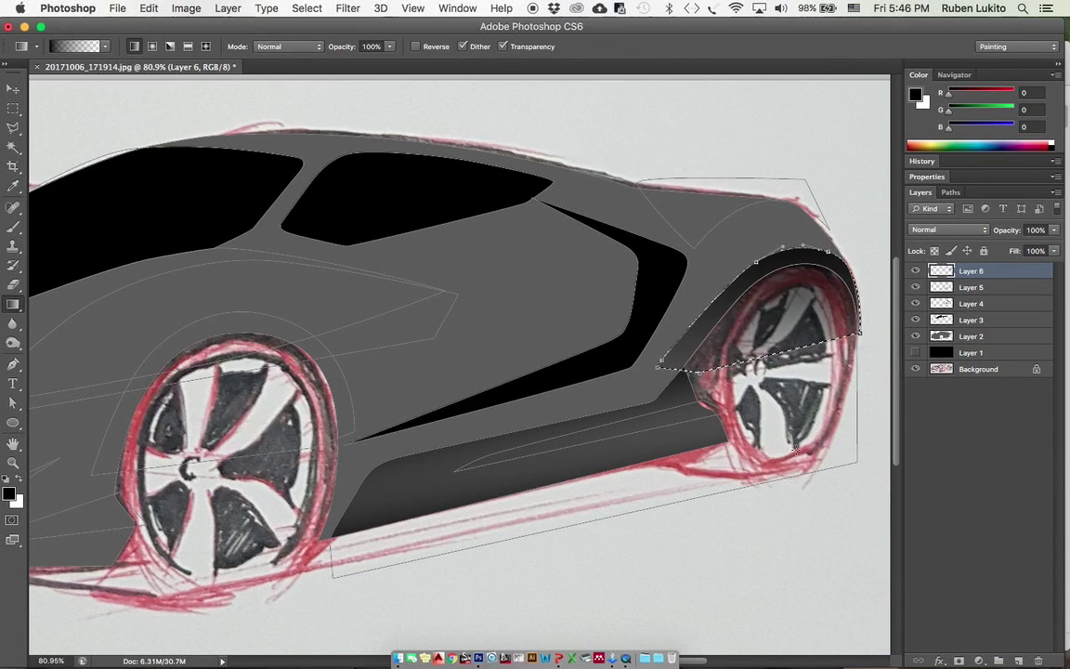
pyautogui.press('super+z')
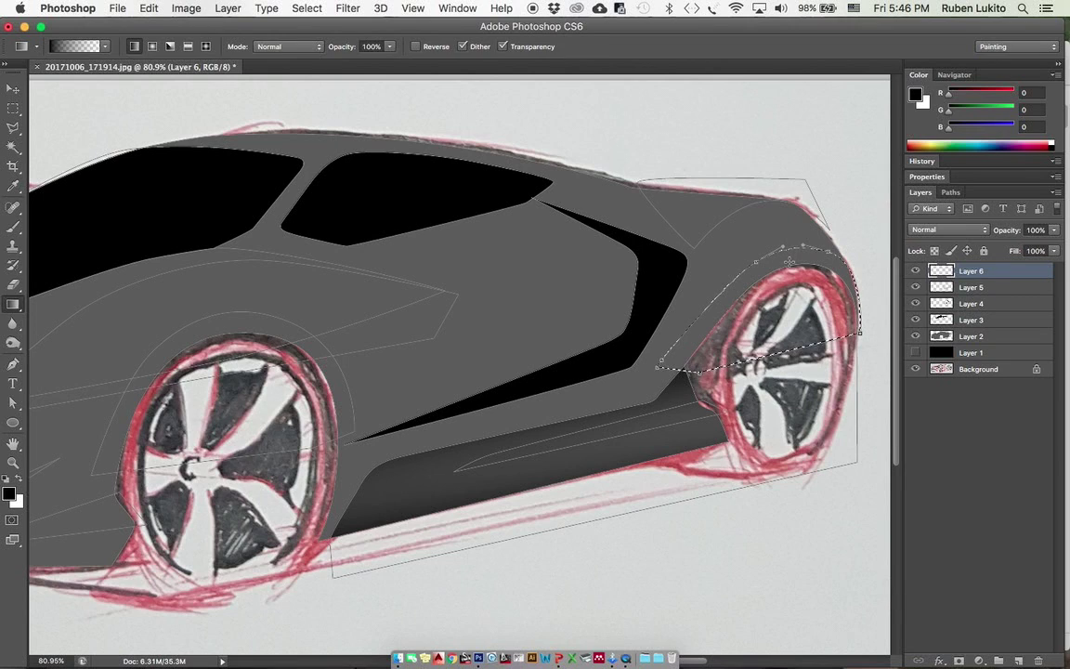
# Step: Intersect the rear wheel arch selection with the car body outline, anti-aliased and with a 0-pixel feather
pyautogui.press('a')
pyautogui.rightClick(789, 263)
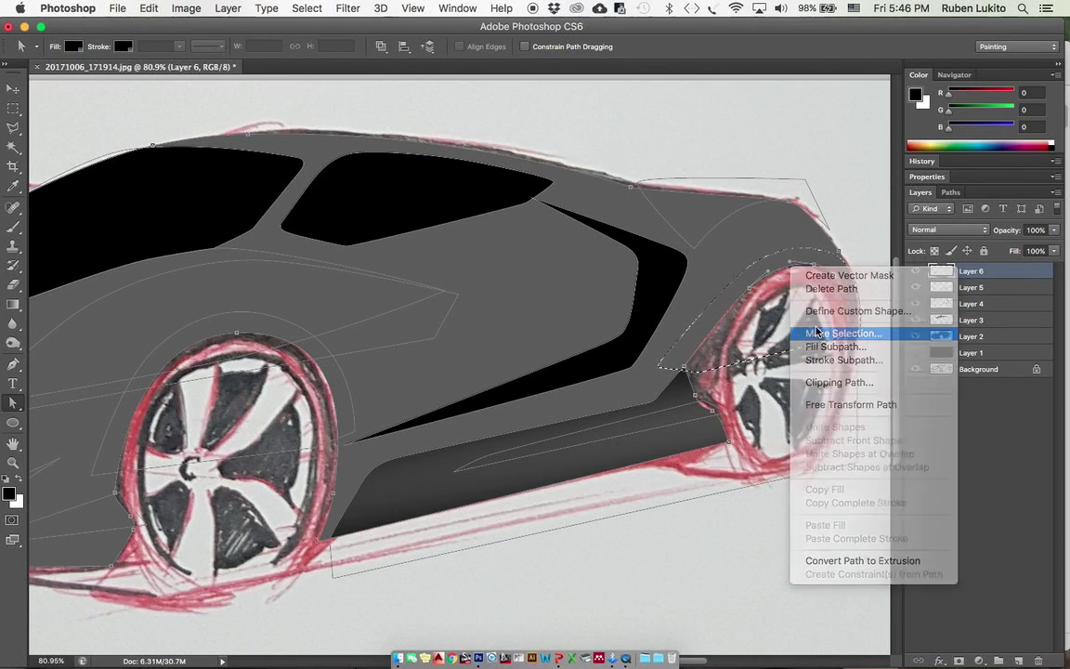
pyautogui.click(817, 333)
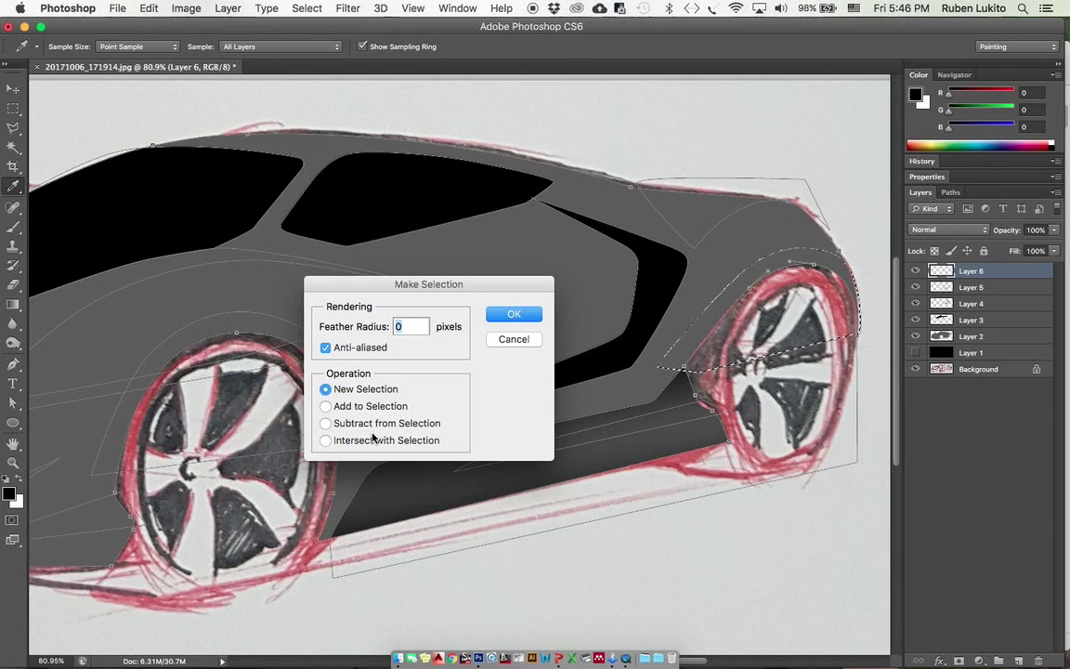
pyautogui.click(372, 423)
pyautogui.click(501, 313)
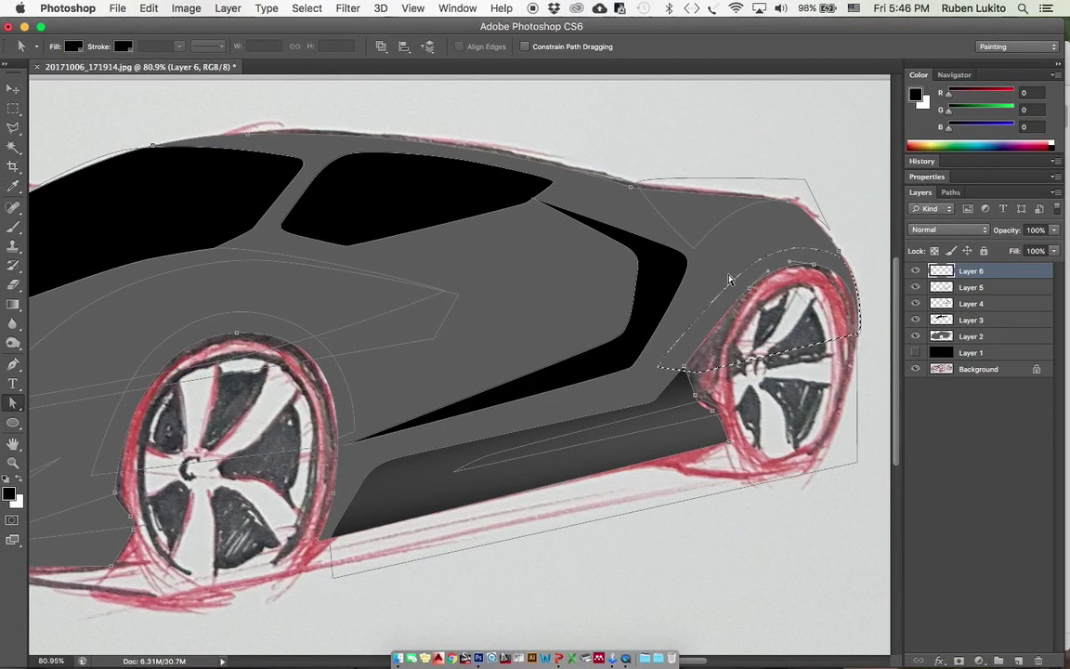
pyautogui.rightClick(748, 311)
pyautogui.click(759, 375)
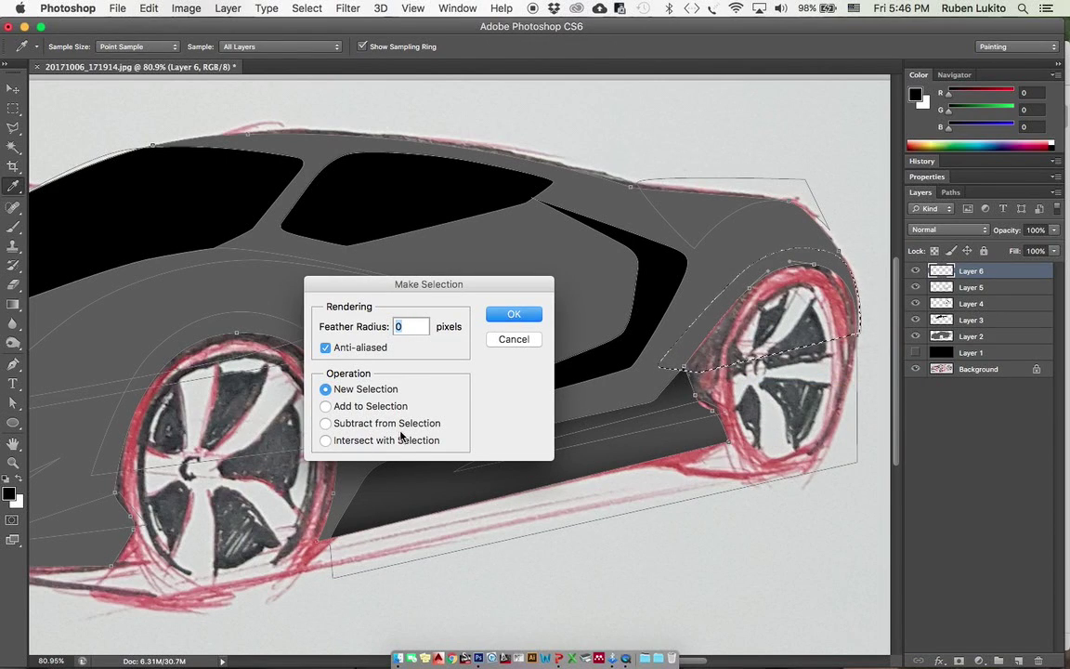
pyautogui.click(507, 316)
# Step: Sample dark grey (RGB 60, 61, 60), fill the selected rear wheel arch band with it and clear the selection
pyautogui.press('g')
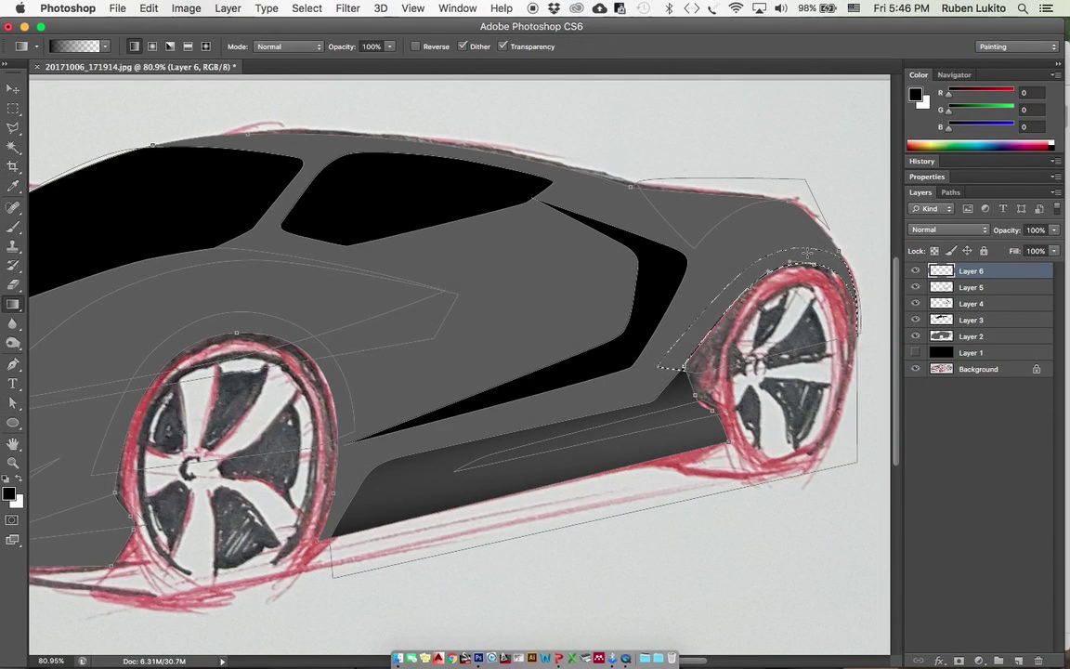
pyautogui.keyDown('alt'); pyautogui.click(769, 277); pyautogui.keyUp('alt')
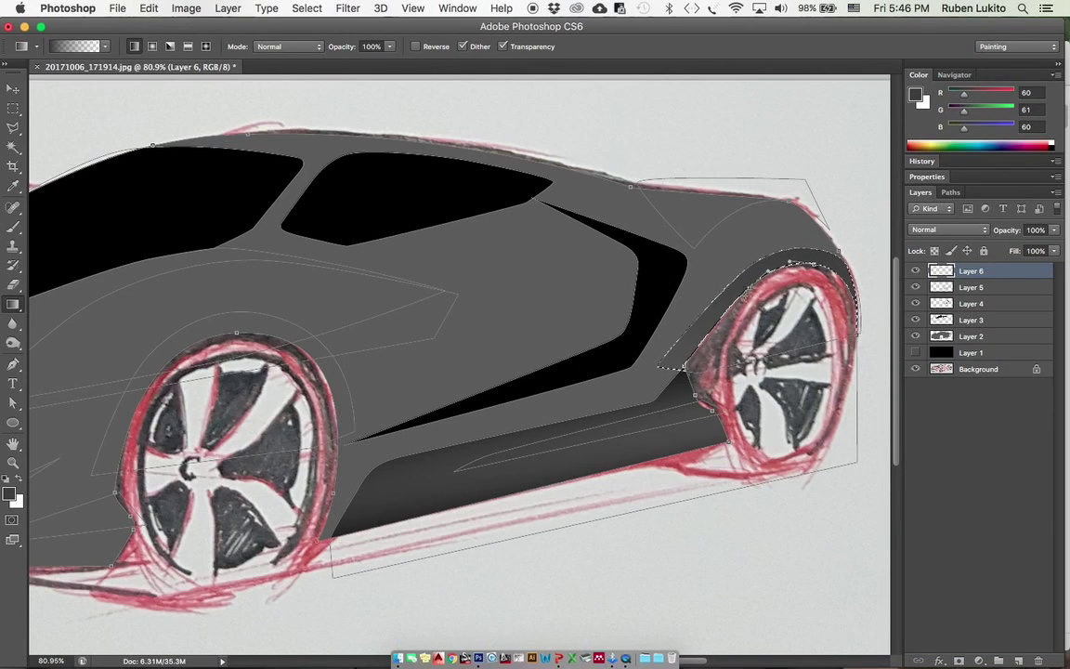
pyautogui.press('super+d')
pyautogui.press('e')
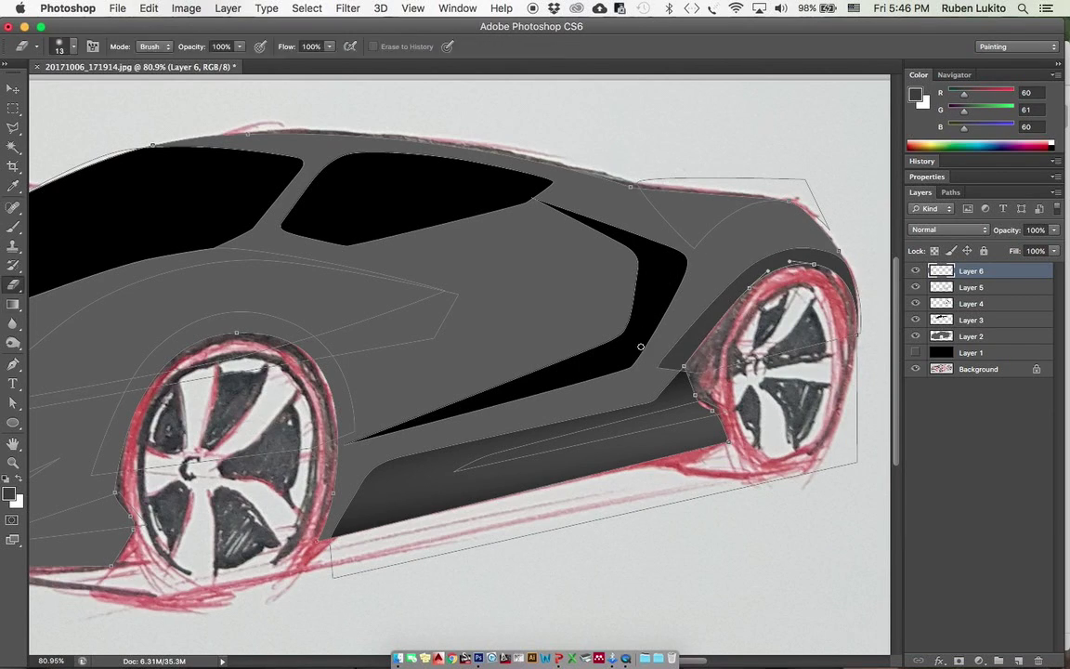
# Step: Make a new anti-aliased selection with a 0-pixel feather from the front wheel arch outline
pyautogui.press('a')
pyautogui.rightClick(352, 394)
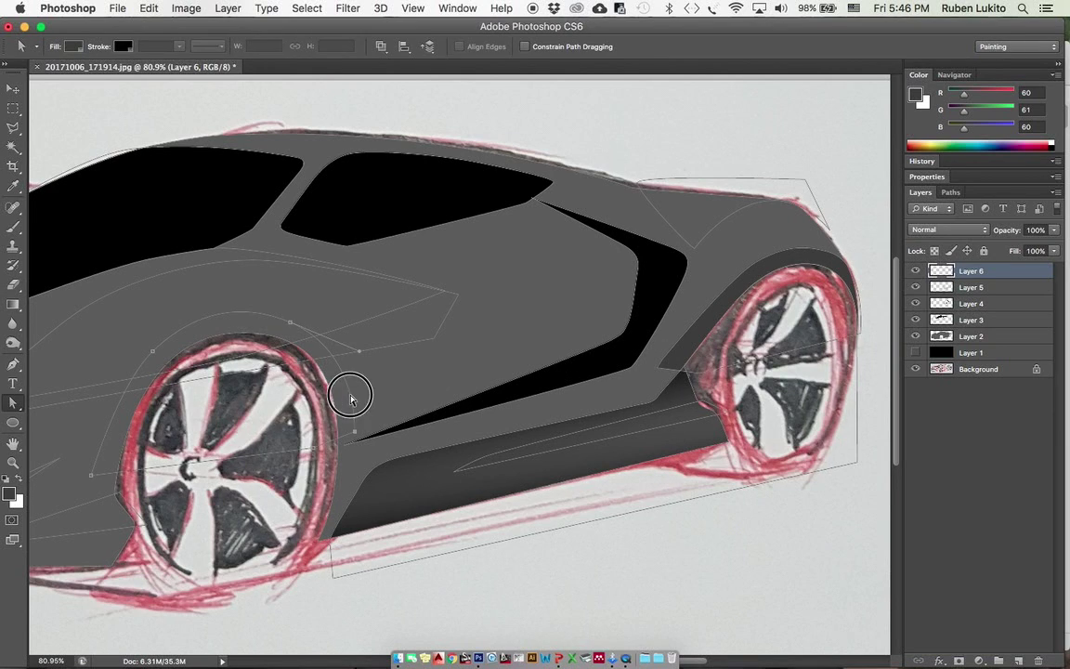
pyautogui.click(368, 418)
pyautogui.moveTo(368, 434); pyautogui.dragTo(386, 453)
pyautogui.rightClick(351, 408)
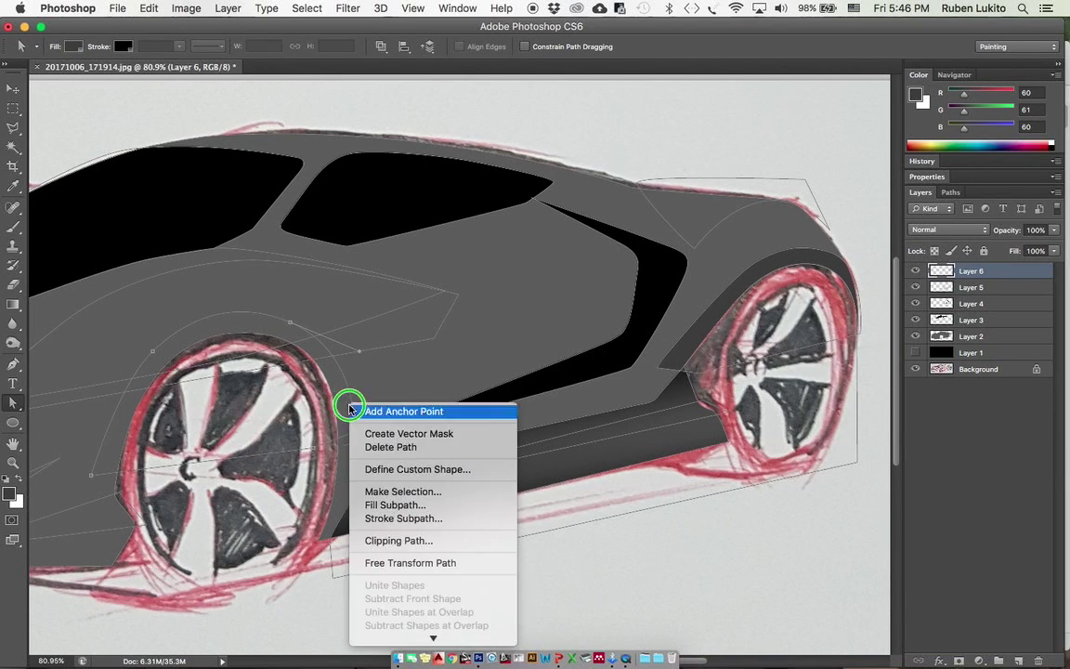
pyautogui.click(393, 490)
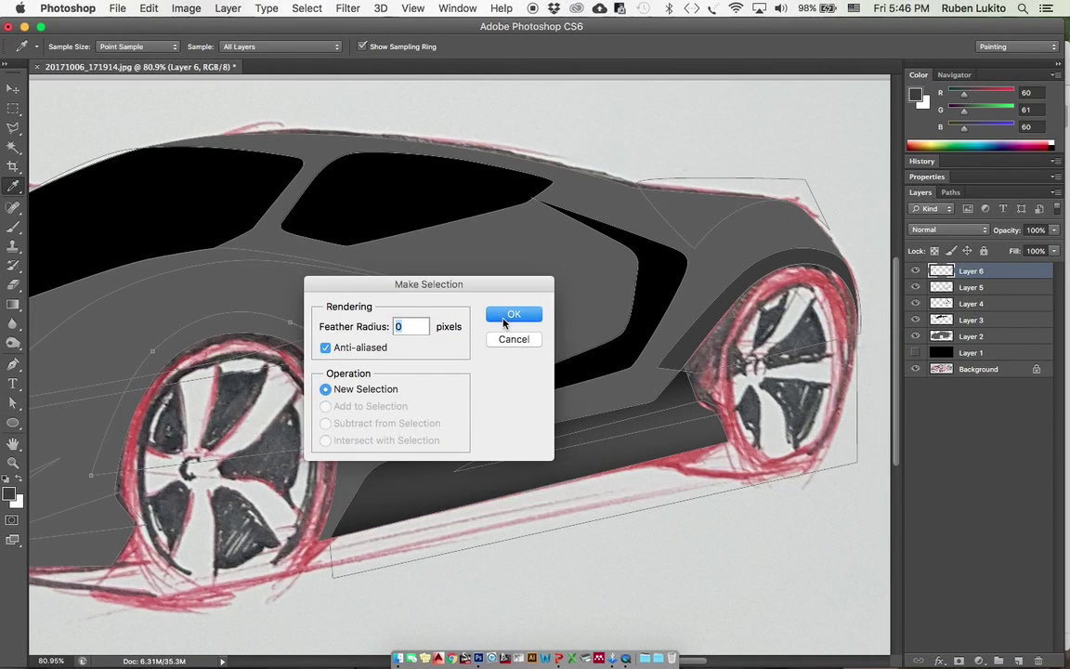
pyautogui.click(502, 314)
# Step: Intersect the front wheel arch selection with the car body outline
pyautogui.rightClick(300, 356)
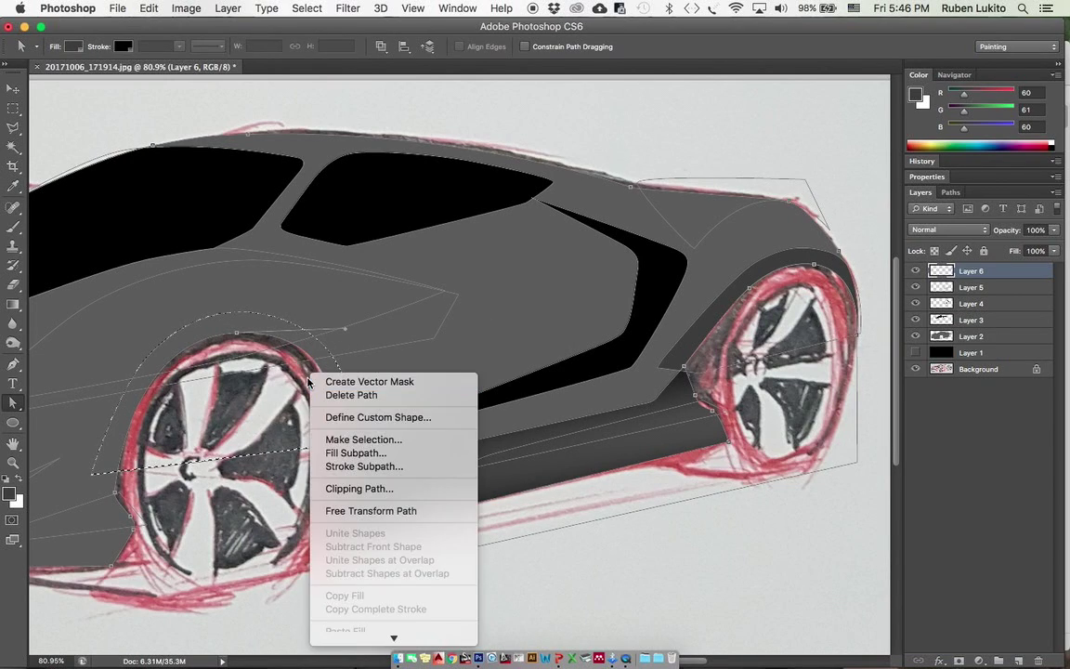
pyautogui.click(337, 437)
pyautogui.click(370, 441)
pyautogui.click(507, 315)
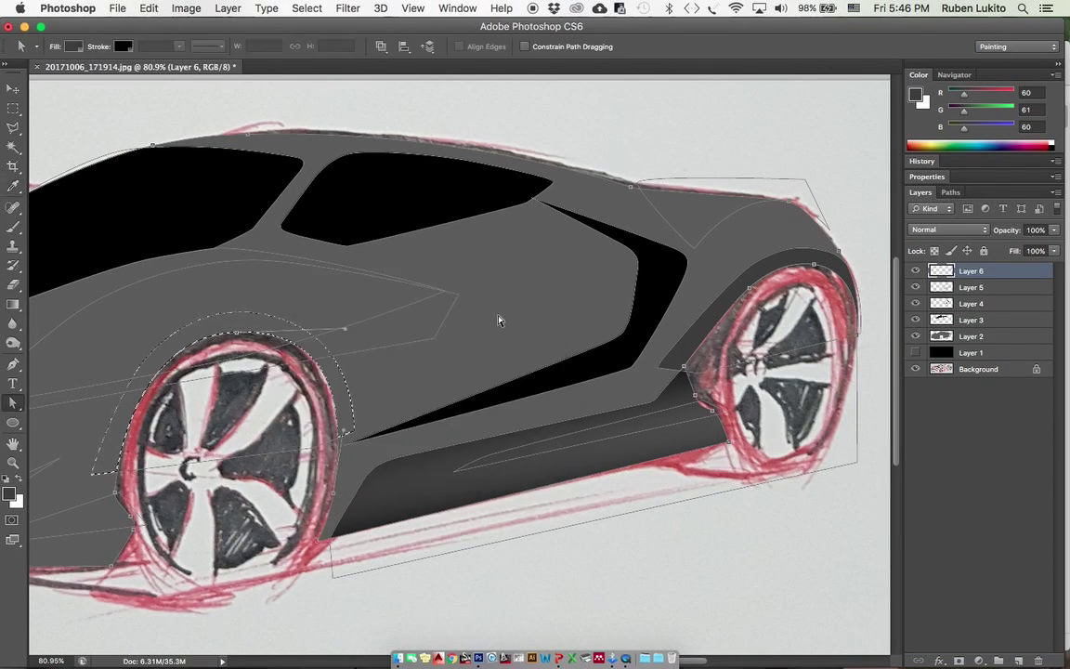
# Step: Fill the selected front wheel arch band with the same dark grey on the rear arch's layer and clear the selection
pyautogui.moveTo(398, 355); pyautogui.dragTo(501, 349)
pyautogui.press('g')
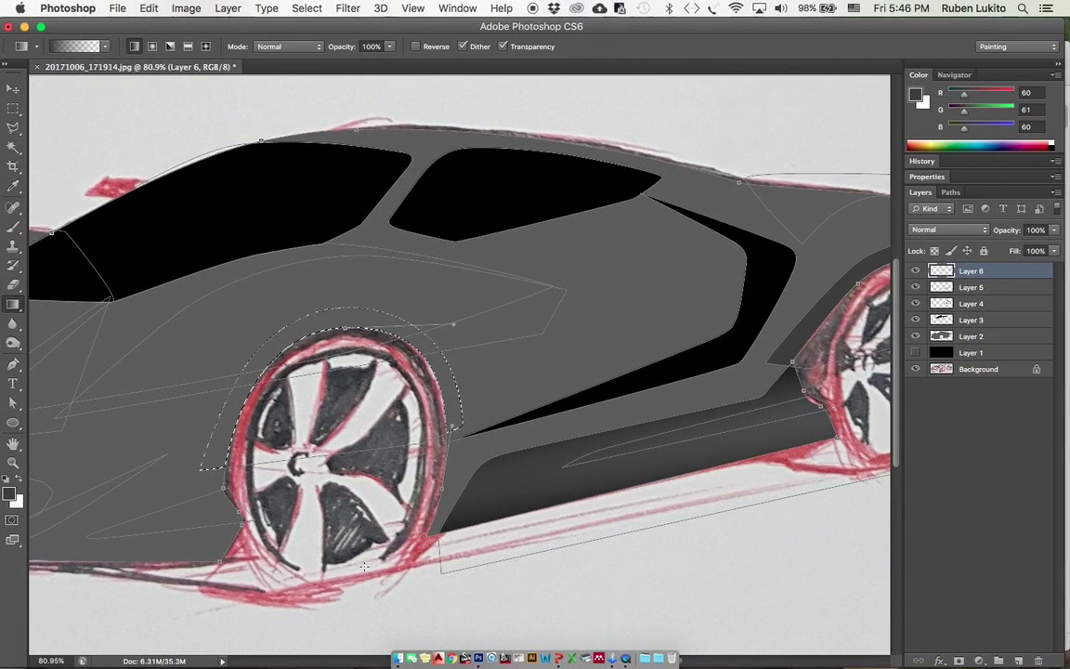
pyautogui.press('super+z')
pyautogui.press('super+z')
pyautogui.press('super+d')
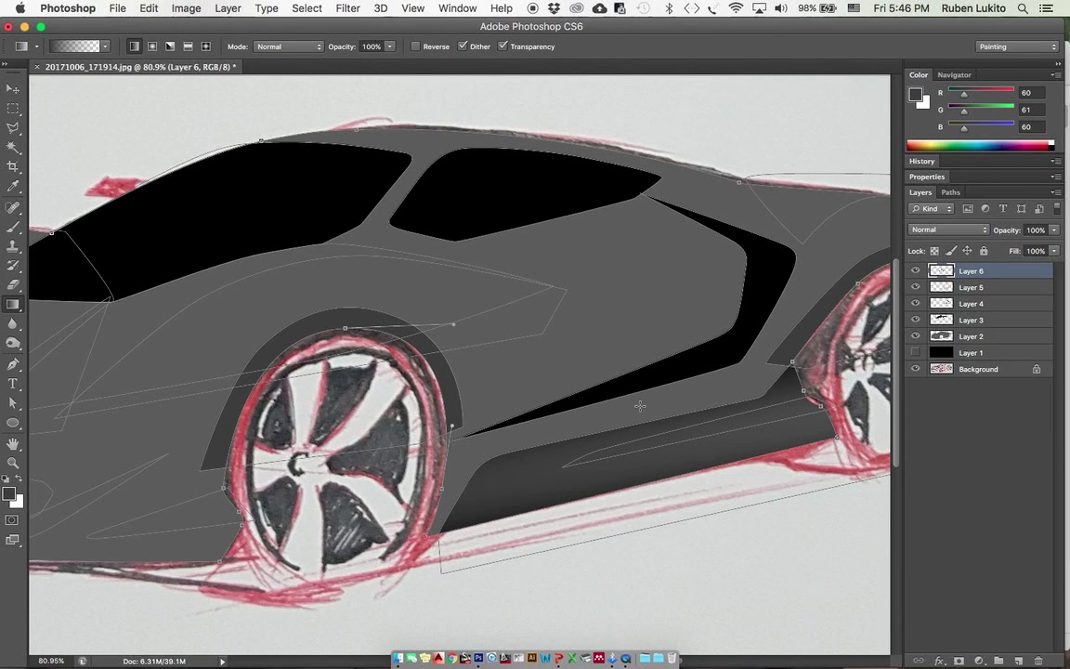
# Step: Make a new anti-aliased selection with a 0-pixel feather from the front grille outline
pyautogui.press('a')
pyautogui.press('Return')
pyautogui.moveTo(559, 300); pyautogui.dragTo(549, 352)
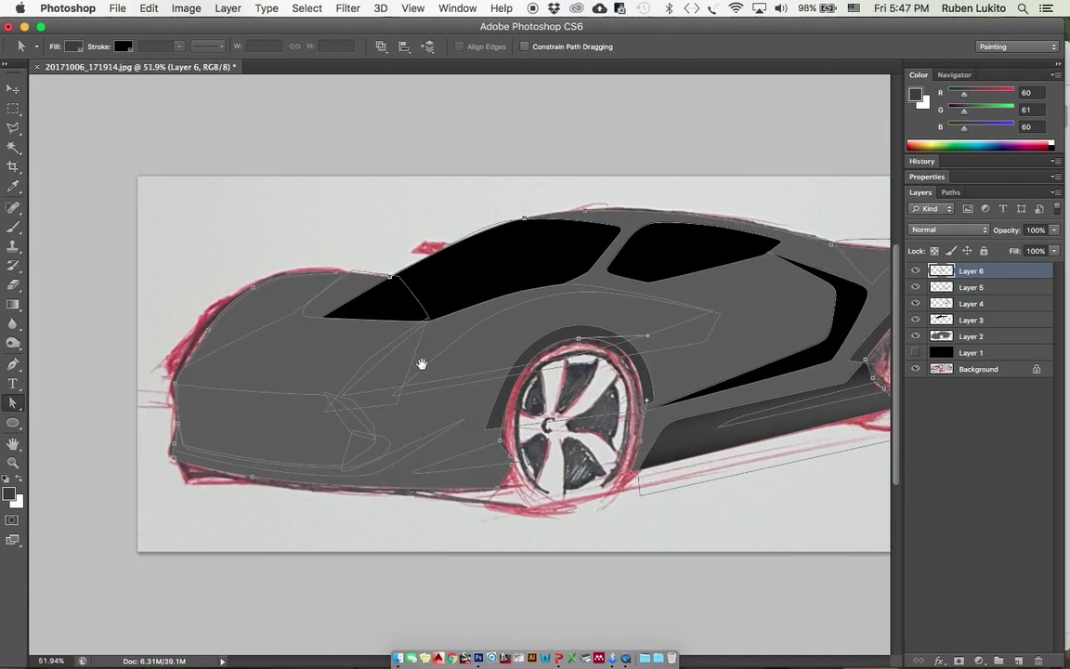
pyautogui.moveTo(421, 363); pyautogui.dragTo(452, 359)
pyautogui.rightClick(334, 405)
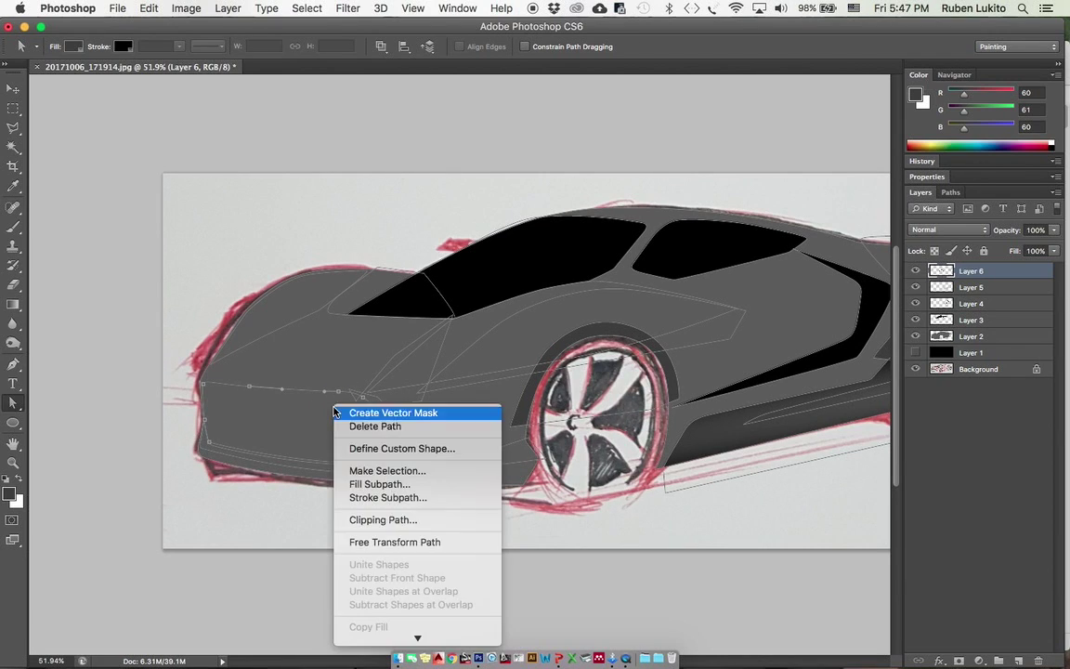
pyautogui.click(363, 471)
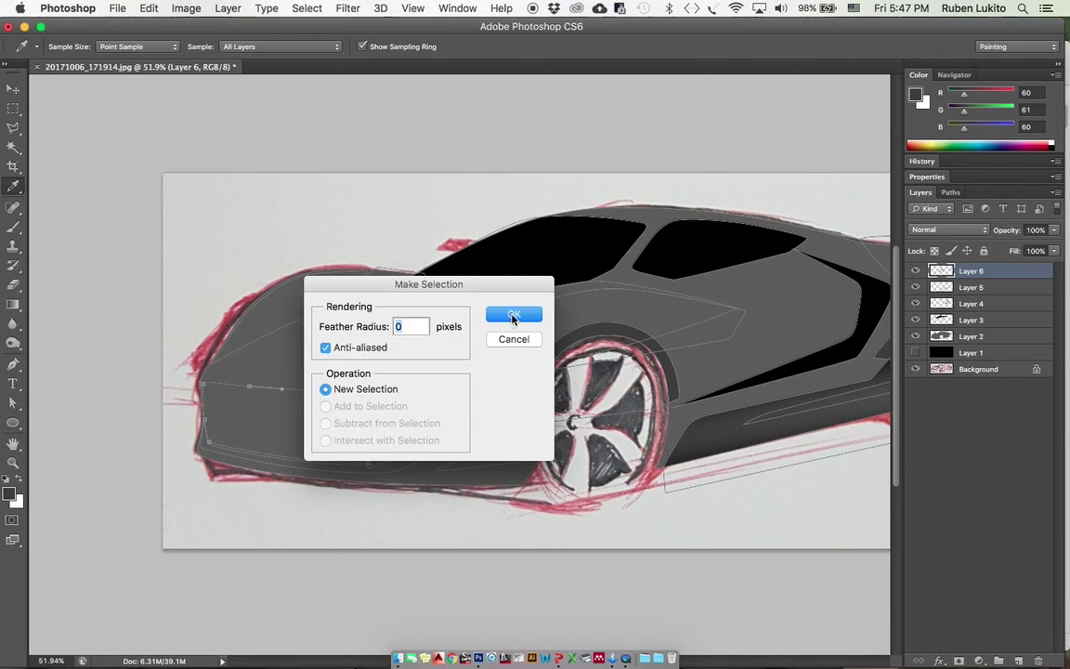
pyautogui.click(512, 317)
# Step: Add a new layer, reset the foreground colour to black and fill the grille selection with a black-to-transparent gradient
pyautogui.press('g')
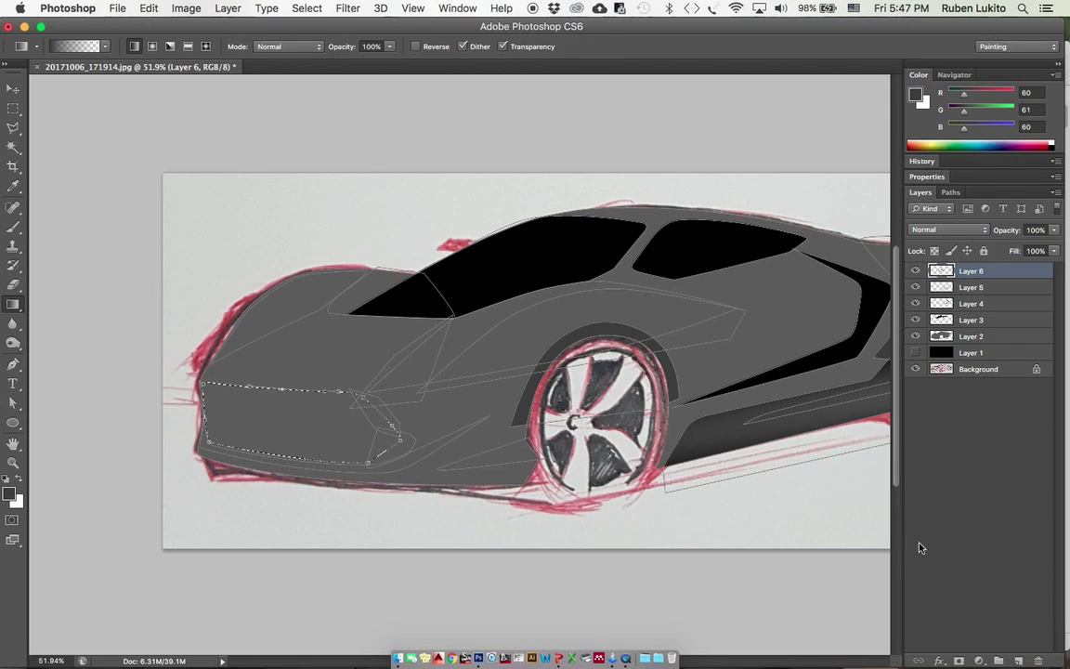
pyautogui.click(1018, 661)
pyautogui.moveTo(321, 432); pyautogui.dragTo(335, 573)
pyautogui.press('super+z')
pyautogui.press('x')
pyautogui.press('d')
pyautogui.press('x')
pyautogui.moveTo(318, 450); pyautogui.dragTo(330, 565)
# Step: Make a new selection from the whole car body outline
pyautogui.scroll(-2, 436, 439)
pyautogui.press('a')
pyautogui.click(433, 502)
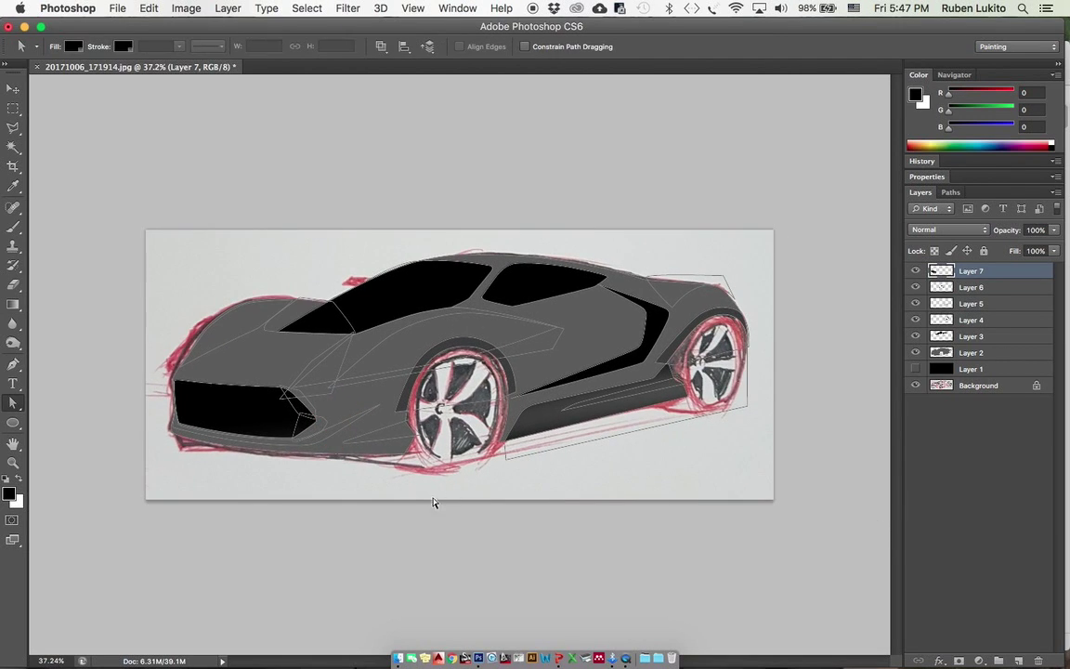
pyautogui.keyDown('super'); pyautogui.click(349, 416); pyautogui.keyUp('super')
pyautogui.moveTo(427, 415); pyautogui.dragTo(511, 428)
pyautogui.keyDown('alt'); pyautogui.keyDown('super'); pyautogui.click(463, 426); pyautogui.keyUp('super'); pyautogui.keyUp('alt')
pyautogui.scroll(-1, 462, 425)
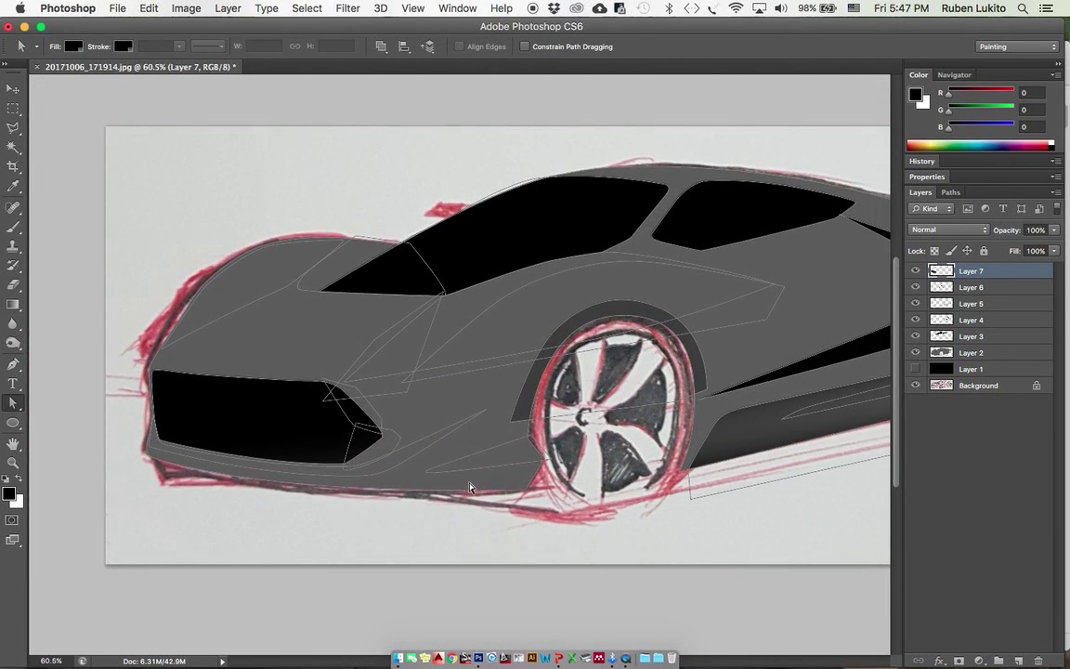
pyautogui.rightClick(460, 484)
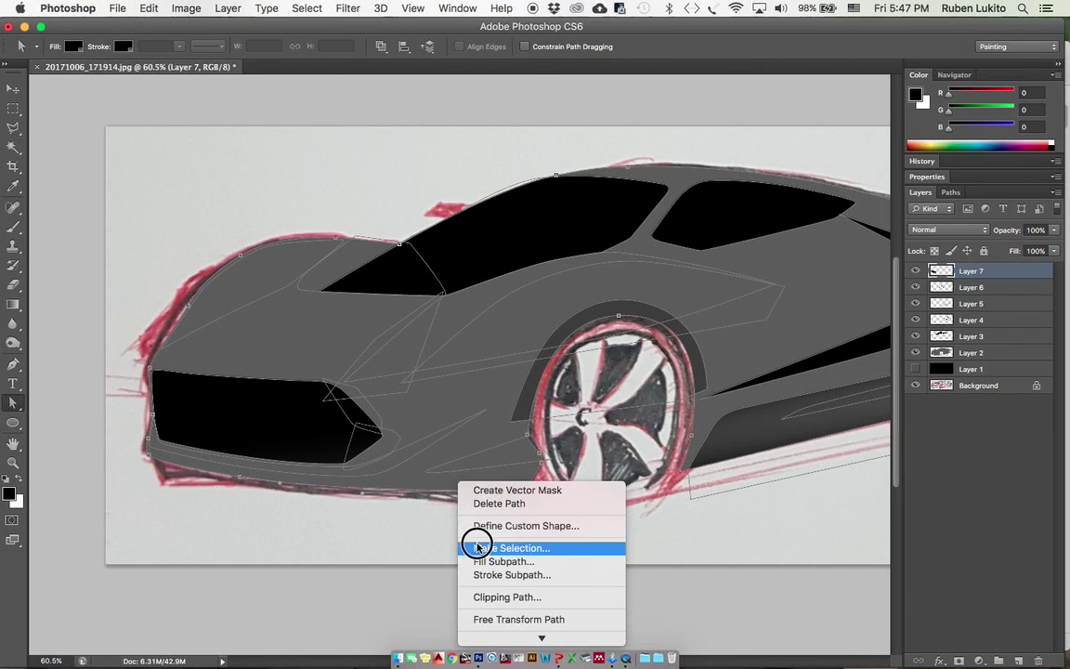
pyautogui.click(471, 547)
pyautogui.click(513, 316)
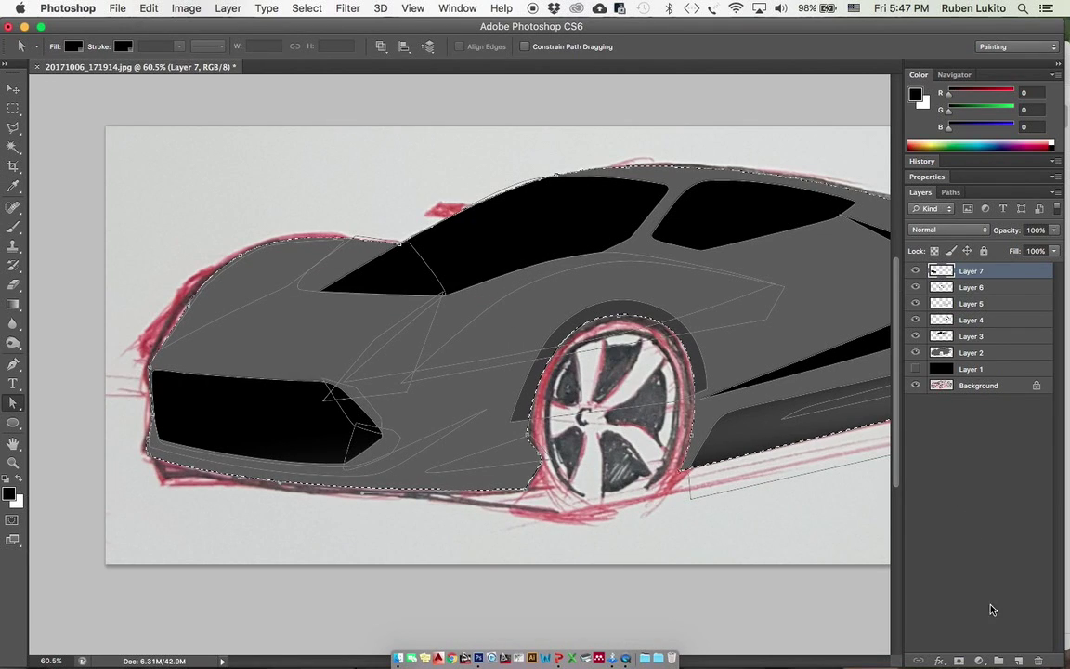
# Step: Add a new layer for the body selection and set up a soft brush at 500 px with 0% hardness
pyautogui.press('b')
pyautogui.scroll(-2, 570, 438)
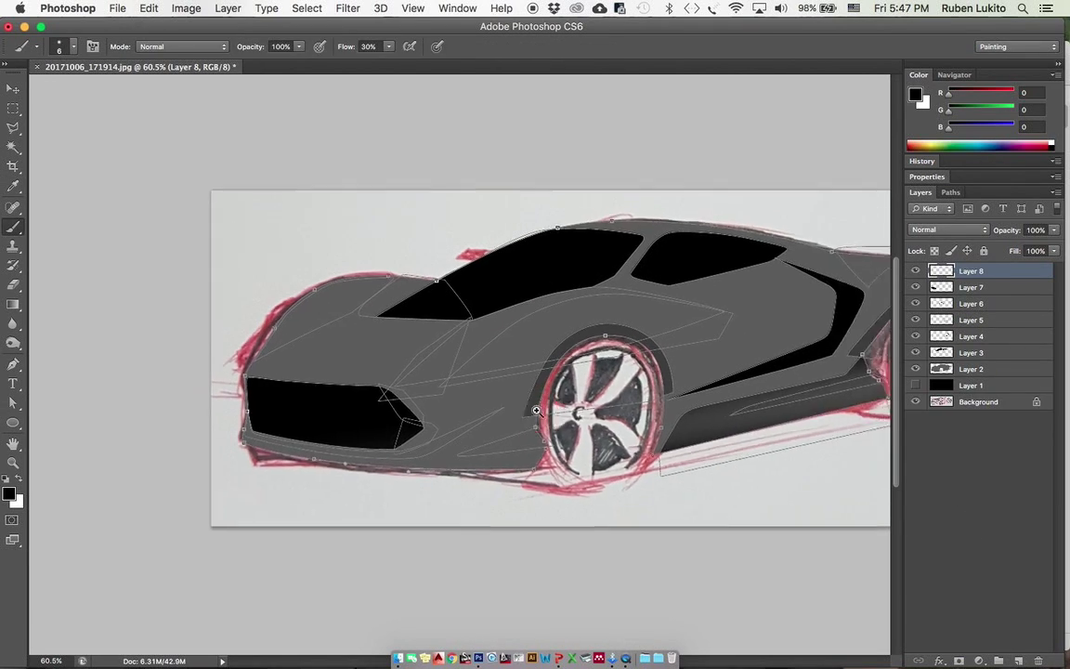
pyautogui.rightClick(579, 428)
pyautogui.moveTo(611, 497); pyautogui.dragTo(599, 493)
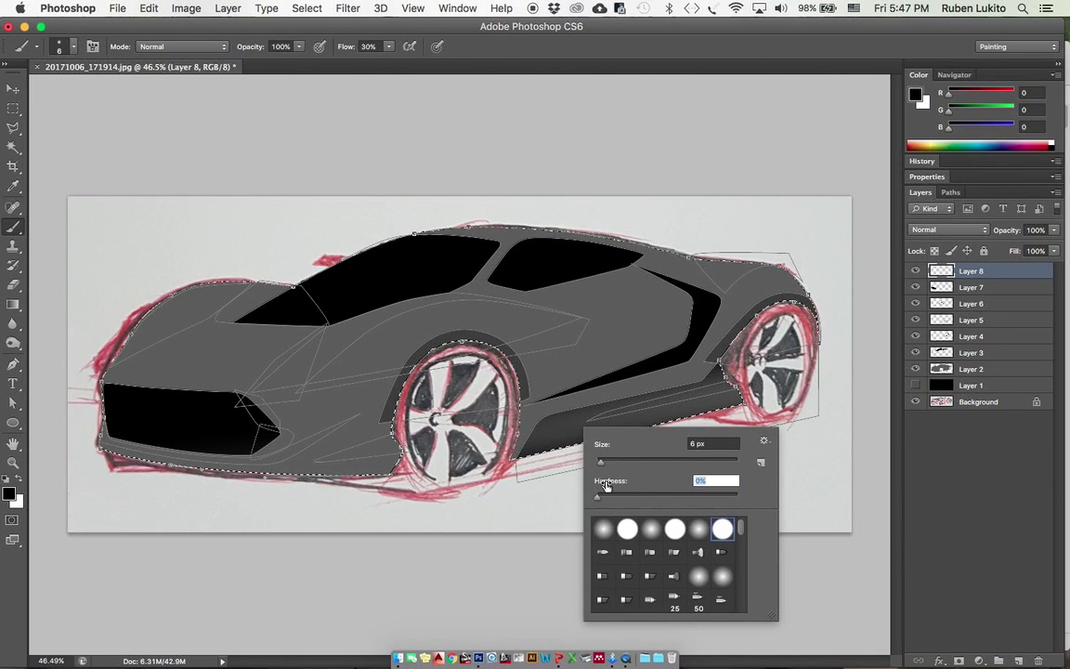
pyautogui.click(693, 463)
pyautogui.click(863, 377)
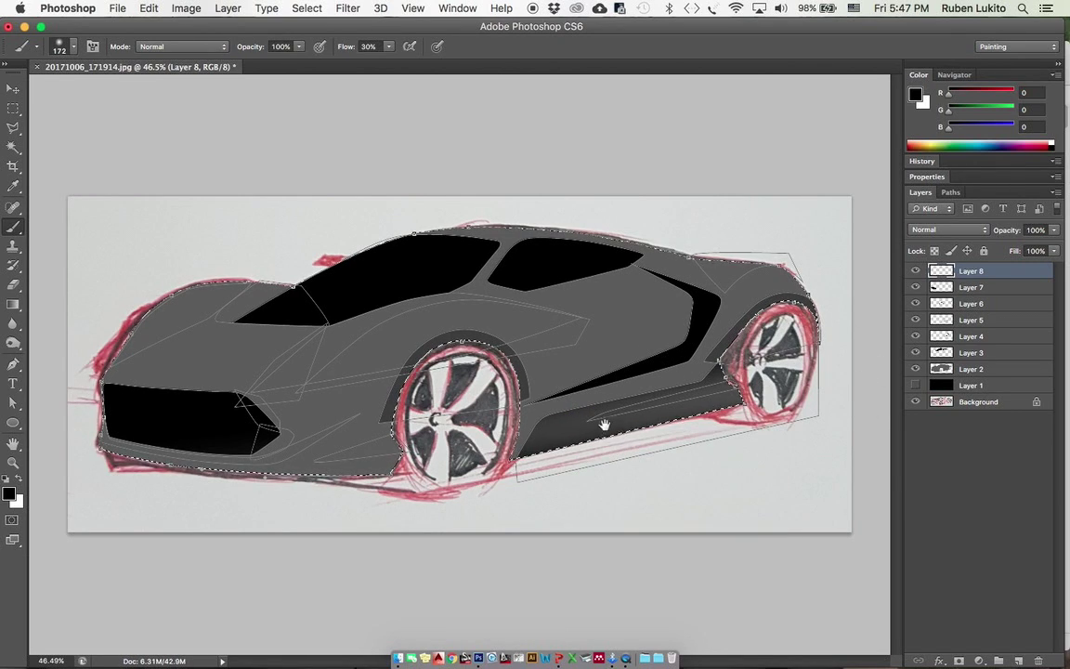
pyautogui.press(']')
pyautogui.press(']')
pyautogui.press(']')
pyautogui.press(']')
pyautogui.press(']')
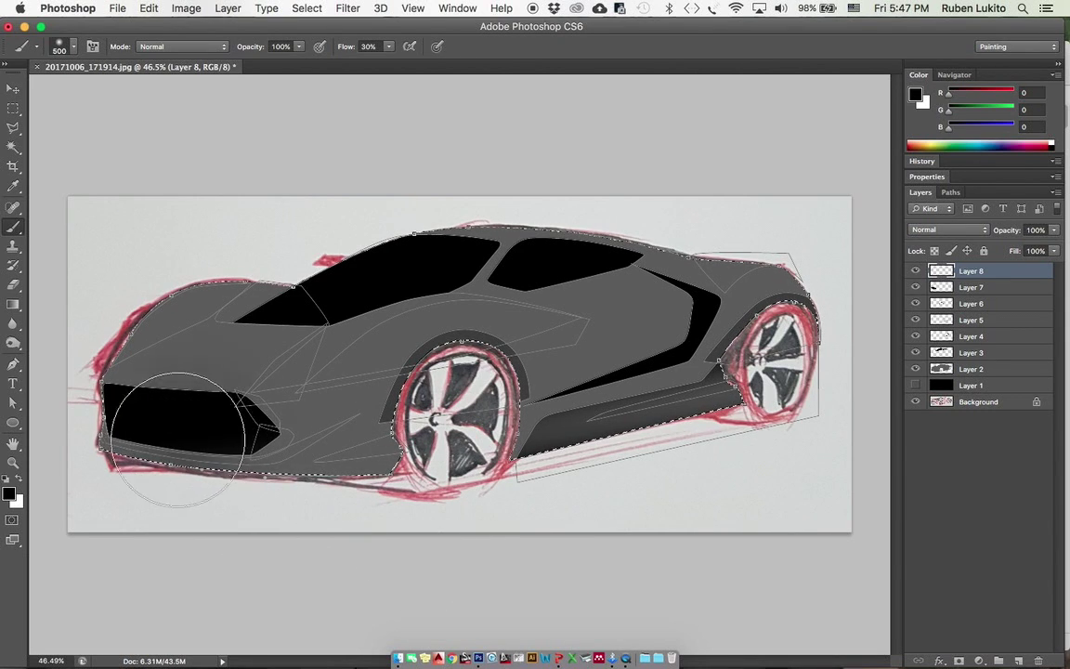
# Step: Add another layer directly above the body fill and brush black sampled from the windshield along the lower front bumper
pyautogui.keyDown('alt'); pyautogui.click(184, 369); pyautogui.keyUp('alt')
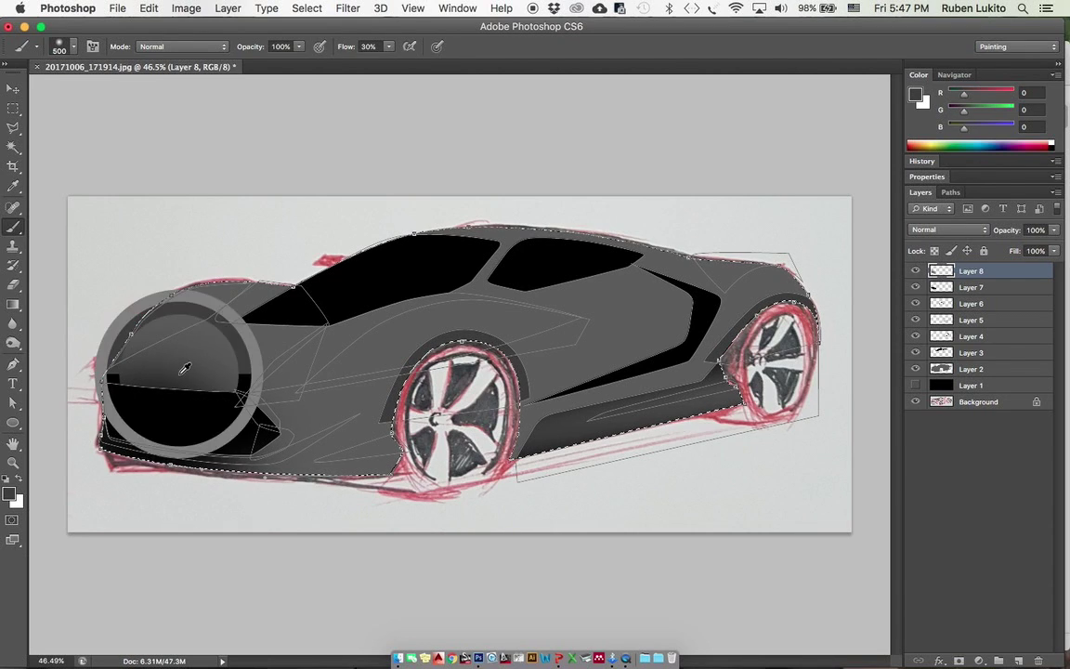
pyautogui.moveTo(213, 461); pyautogui.dragTo(105, 461)
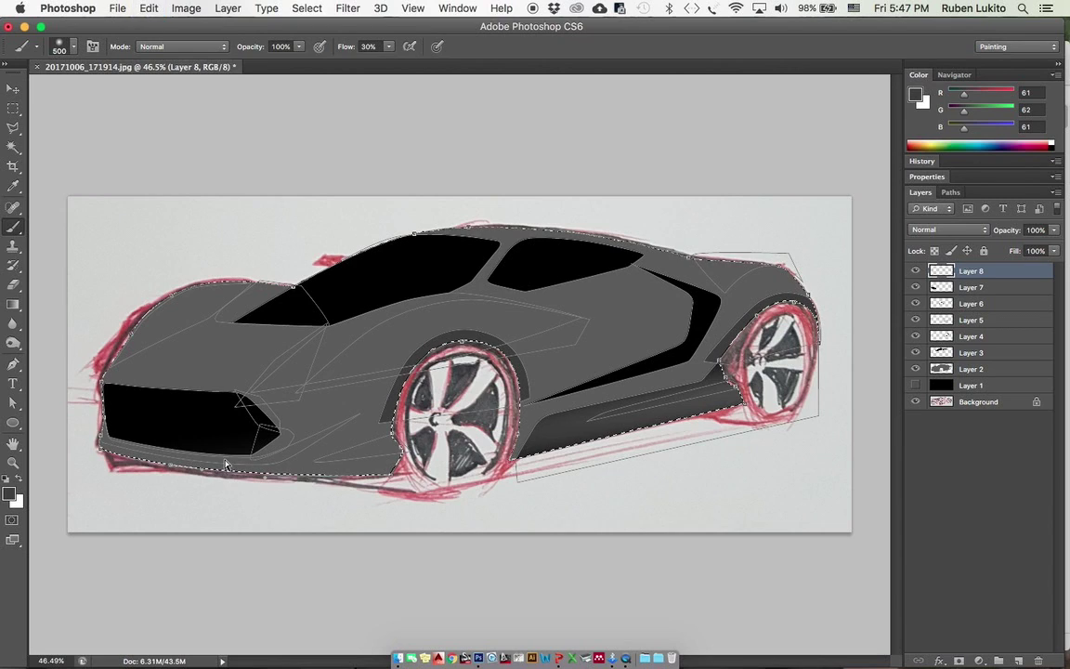
pyautogui.click(959, 371)
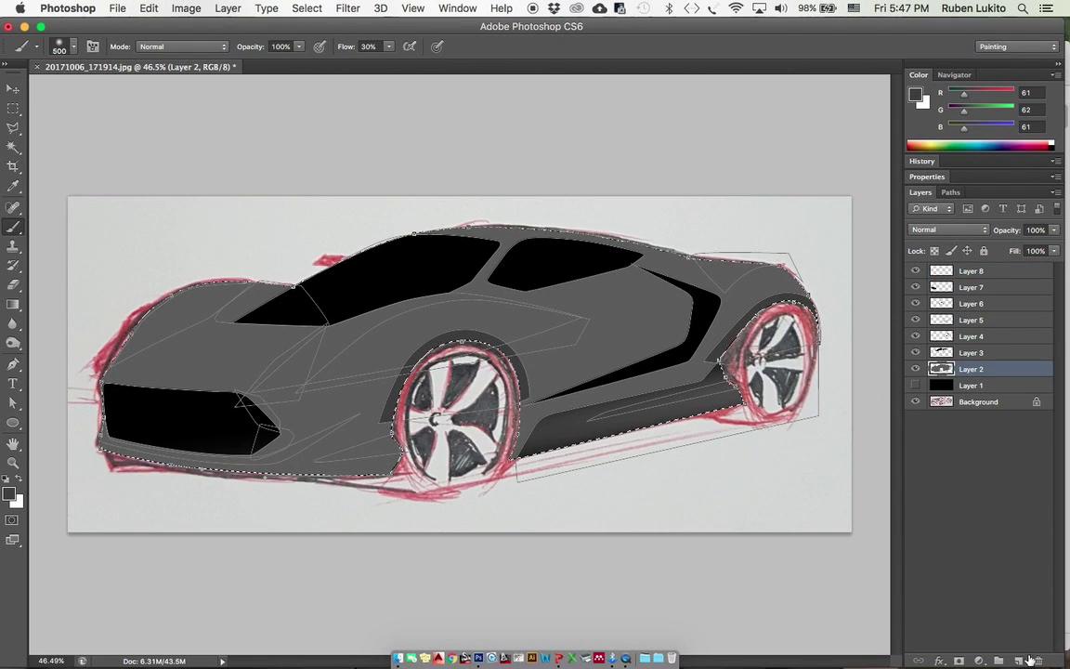
pyautogui.click(1020, 660)
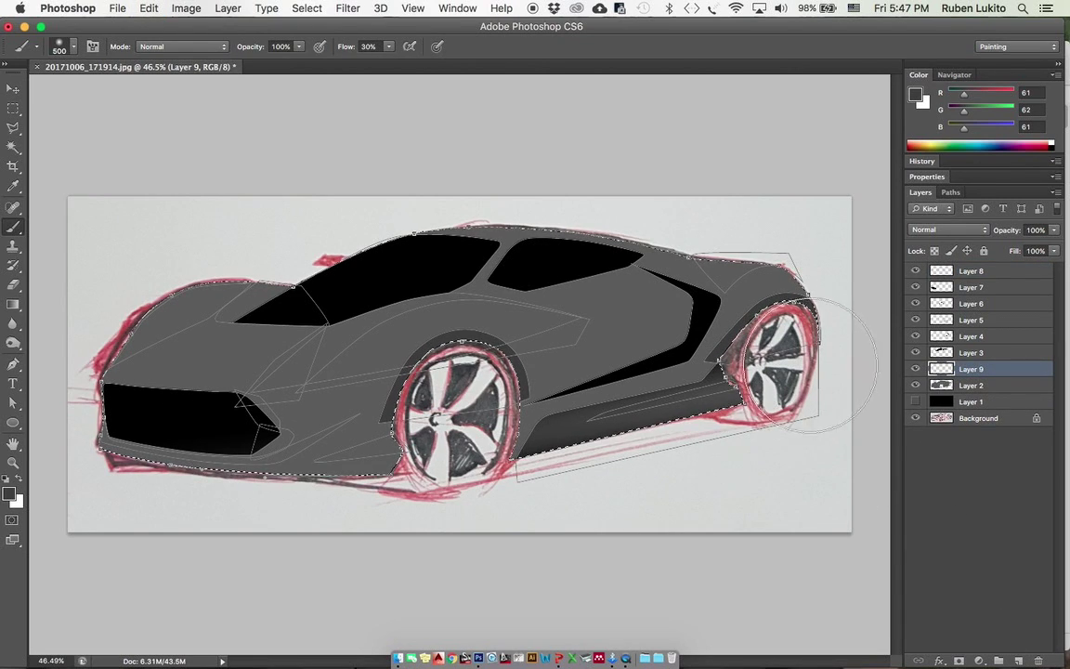
pyautogui.keyDown('alt'); pyautogui.click(353, 283); pyautogui.keyUp('alt')
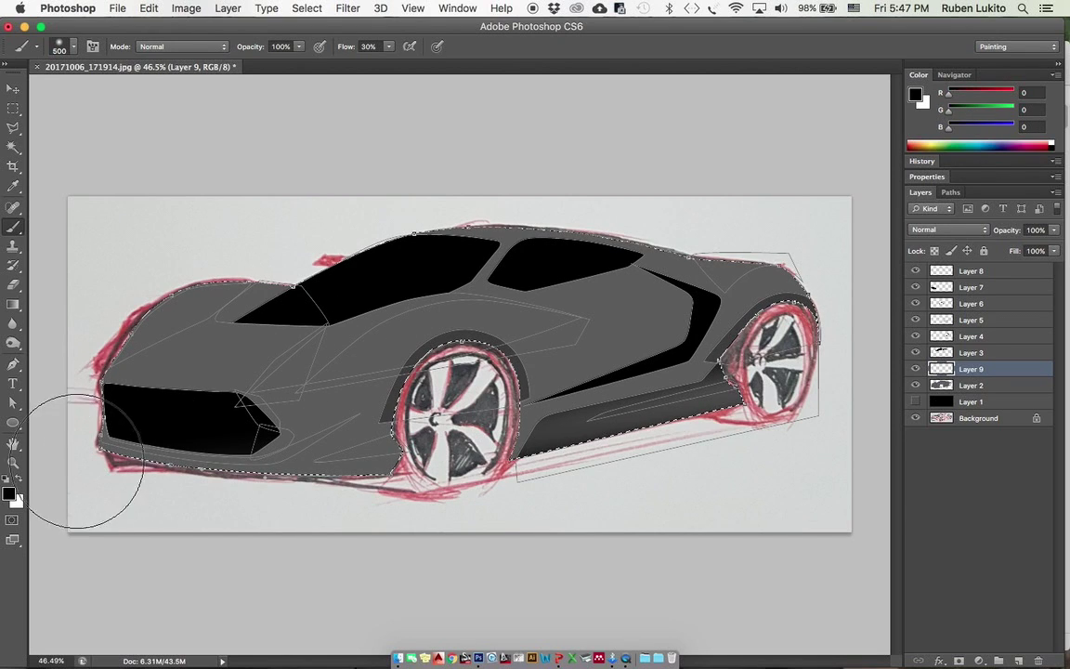
pyautogui.moveTo(76, 462)
pyautogui.mouseDown()
pyautogui.moveTo(134, 484)
pyautogui.moveTo(197, 480)
pyautogui.mouseUp()
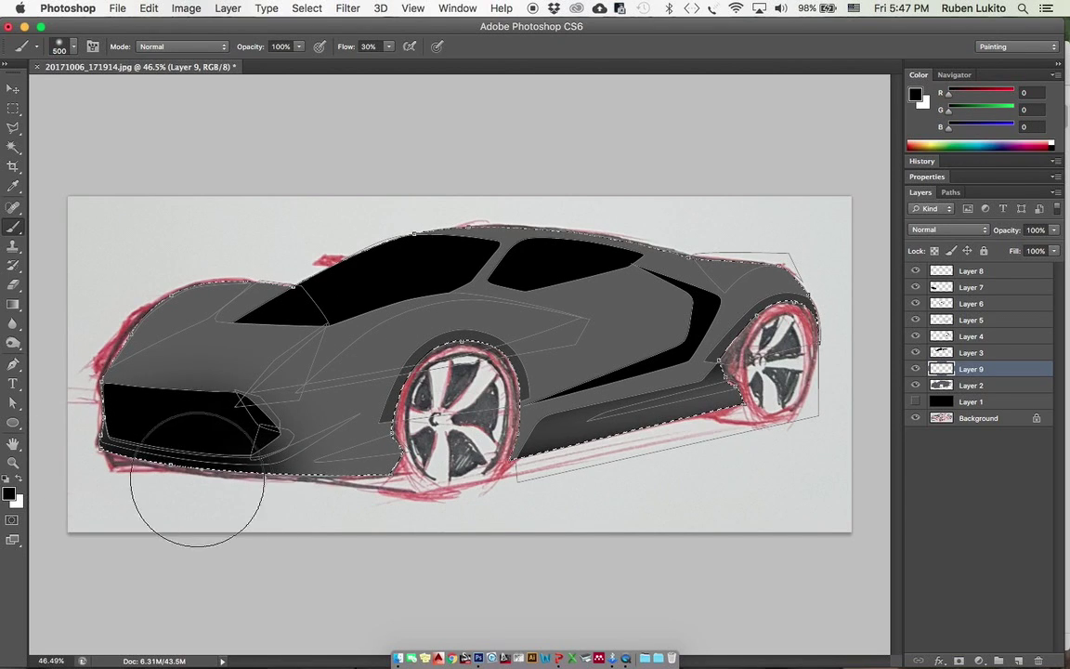
# Step: Erase the shading above the grille with a soft 75 px eraser and clear the selection
pyautogui.press('e')
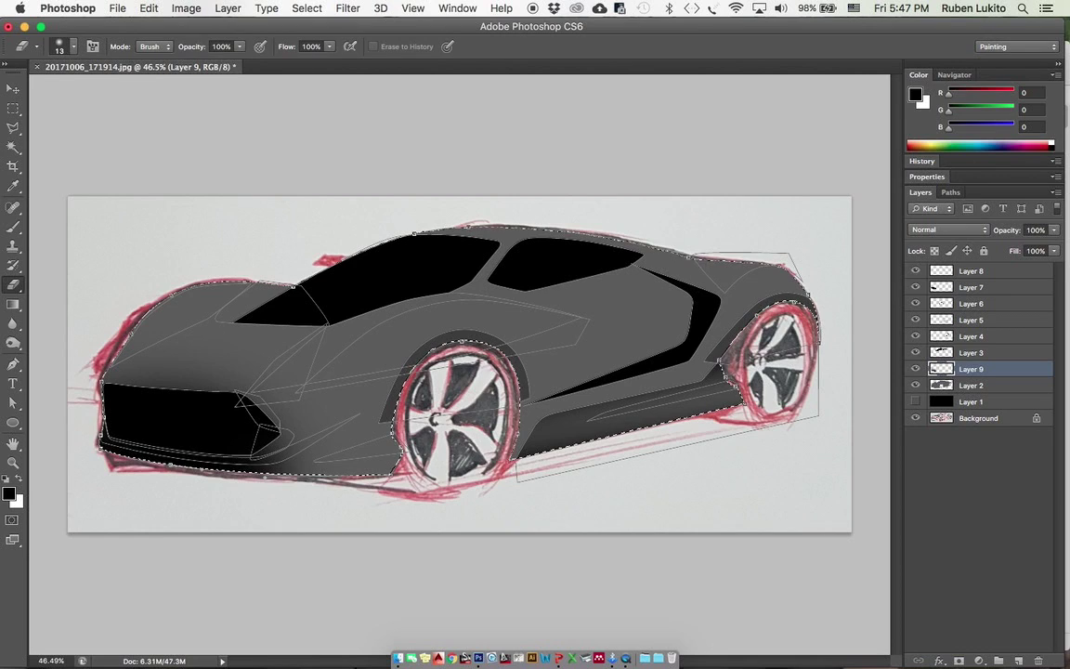
pyautogui.rightClick(177, 352)
pyautogui.click(242, 386)
pyautogui.moveTo(175, 348)
pyautogui.mouseDown()
pyautogui.moveTo(134, 343)
pyautogui.moveTo(183, 358)
pyautogui.moveTo(100, 365)
pyautogui.moveTo(192, 363)
pyautogui.moveTo(92, 360)
pyautogui.moveTo(218, 376)
pyautogui.moveTo(134, 365)
pyautogui.moveTo(233, 376)
pyautogui.moveTo(163, 361)
pyautogui.moveTo(314, 362)
pyautogui.moveTo(194, 371)
pyautogui.moveTo(224, 375)
pyautogui.moveTo(93, 367)
pyautogui.moveTo(220, 370)
pyautogui.mouseUp()
pyautogui.press('super+d')
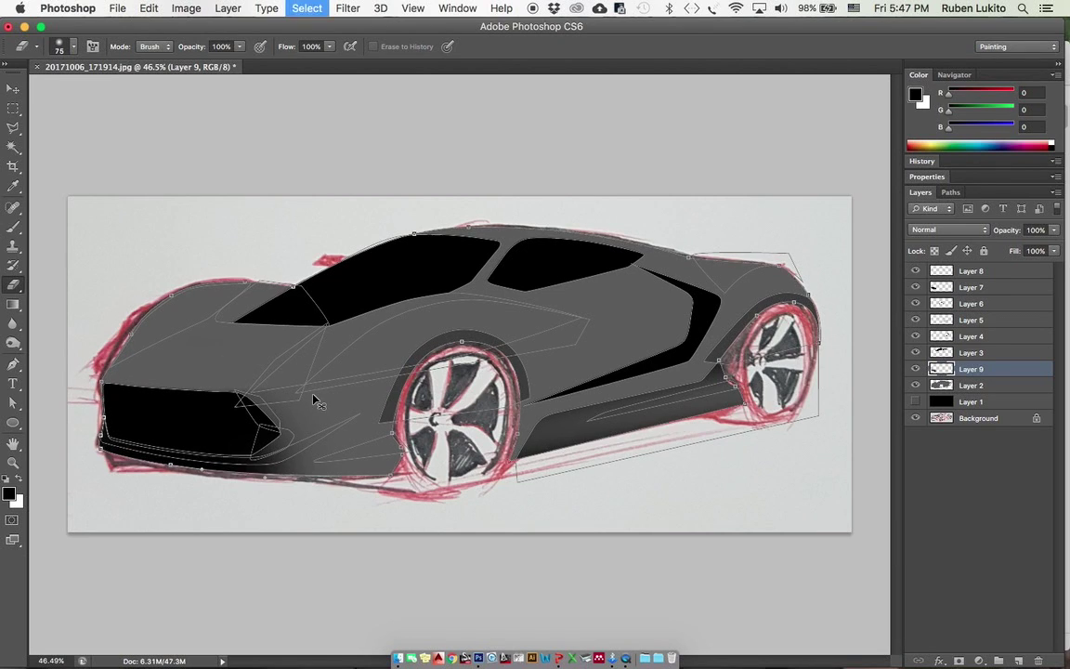
# Step: Lighten the bumper shading layer by setting its Hue/Saturation lightness to +16
pyautogui.press('super+u')
pyautogui.moveTo(863, 575); pyautogui.dragTo(872, 579)
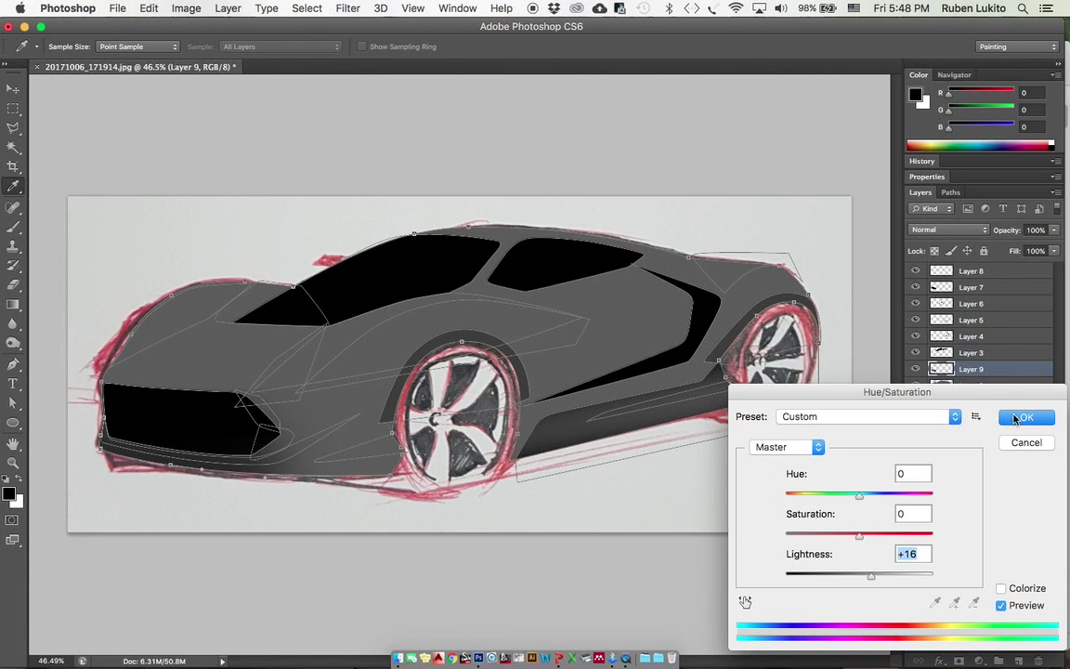
pyautogui.click(1016, 419)
pyautogui.scroll(1, 679, 378)
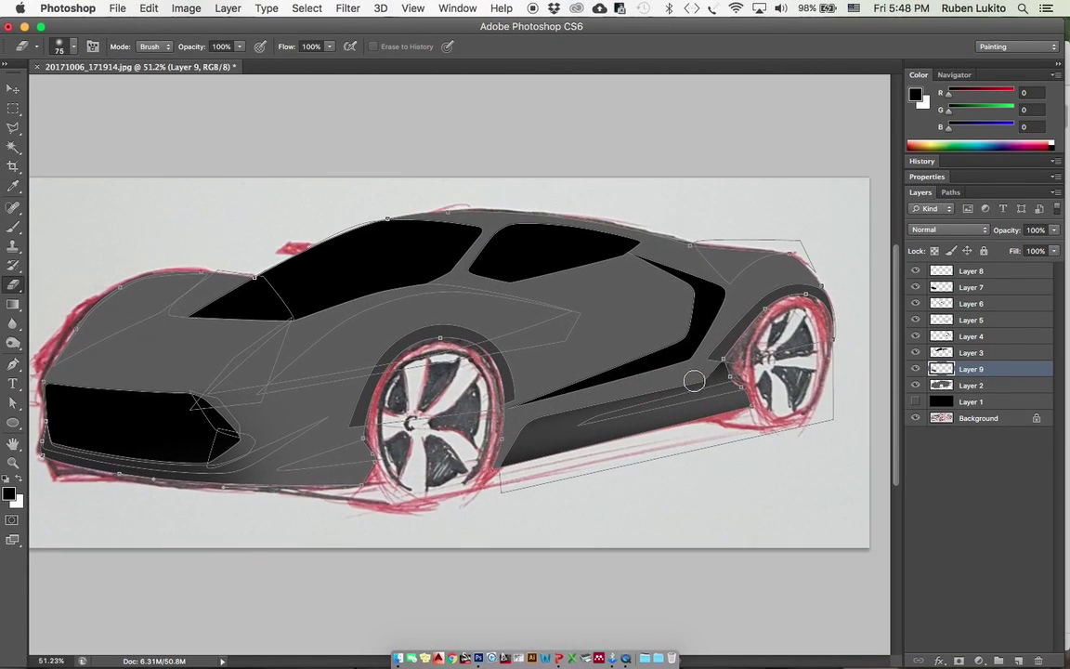
pyautogui.keyDown('super'); pyautogui.click(942, 385); pyautogui.keyUp('super')
pyautogui.press('b')
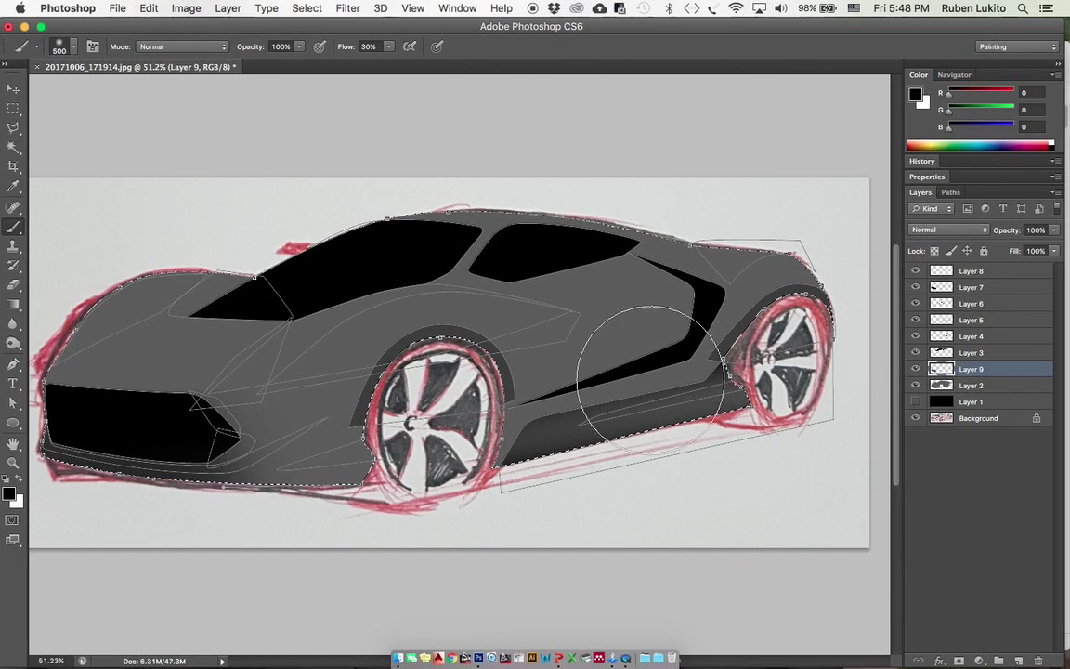
pyautogui.rightClick(650, 376)
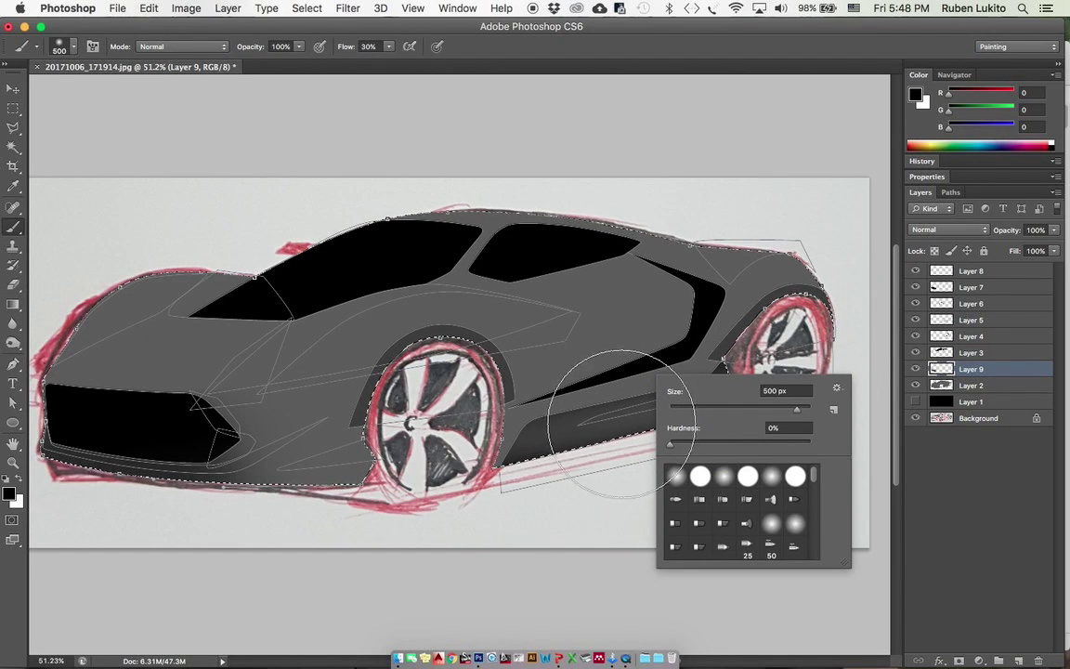
pyautogui.click(614, 467)
pyautogui.scroll(-1, 630, 429)
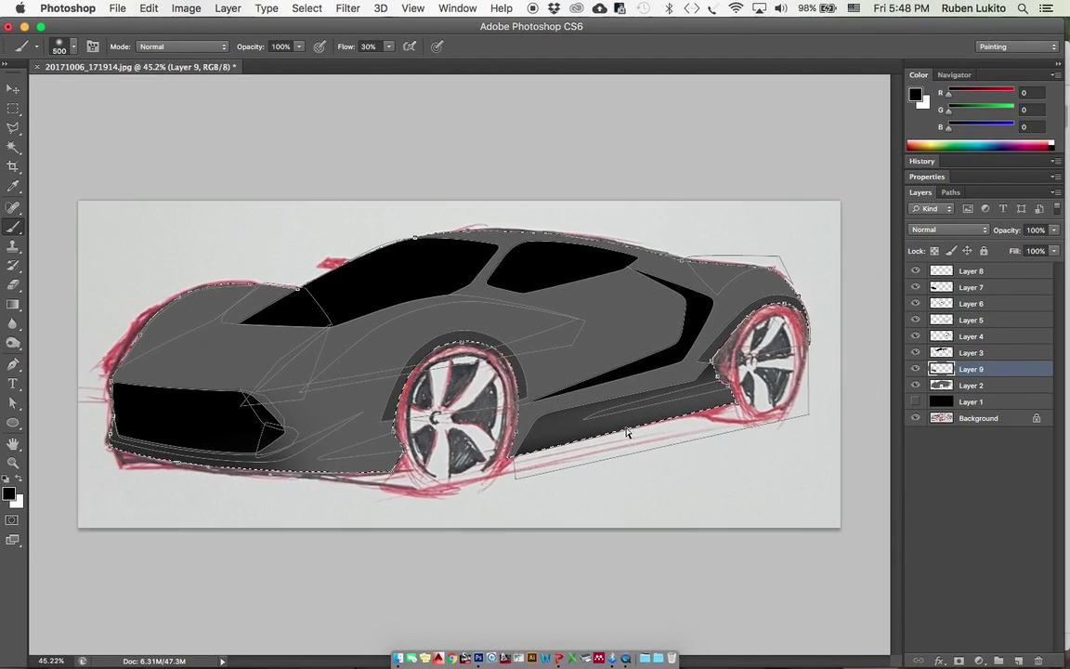
pyautogui.scroll(3, 590, 375)
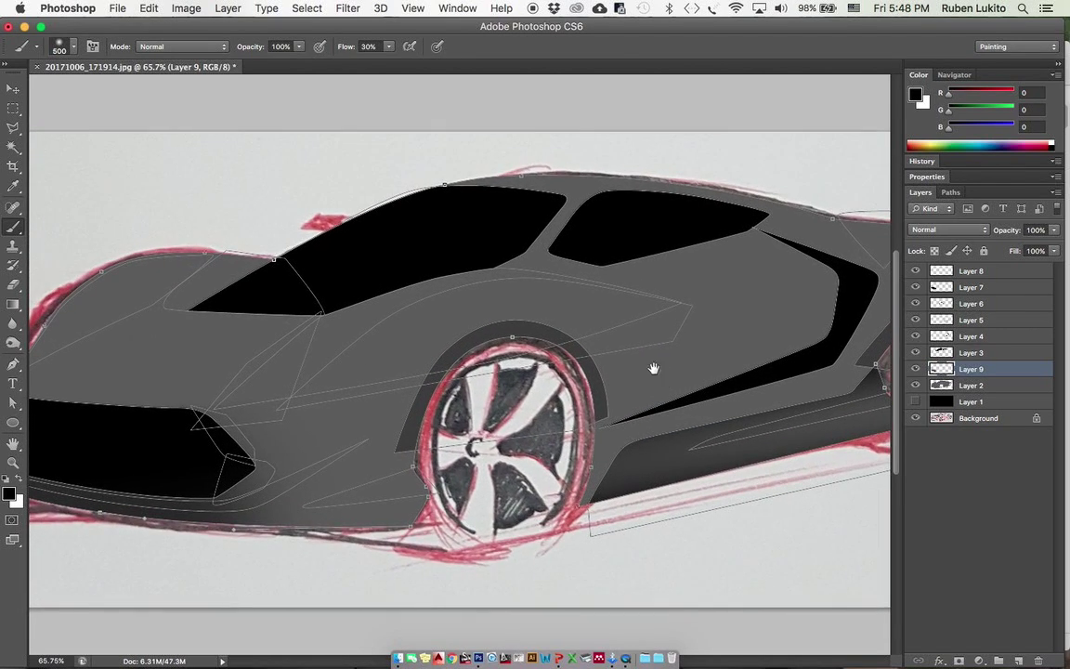
# Step: Make a selection from the hood recess outline at the base of the windshield
pyautogui.press('a')
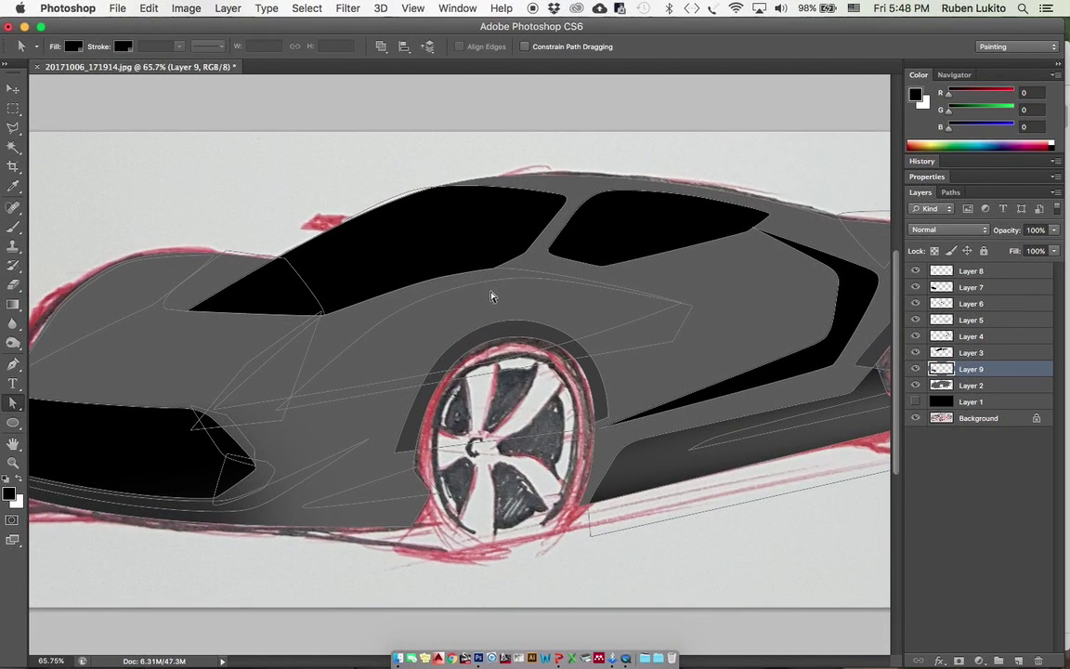
pyautogui.moveTo(625, 329); pyautogui.dragTo(541, 319)
pyautogui.moveTo(211, 313); pyautogui.dragTo(256, 300)
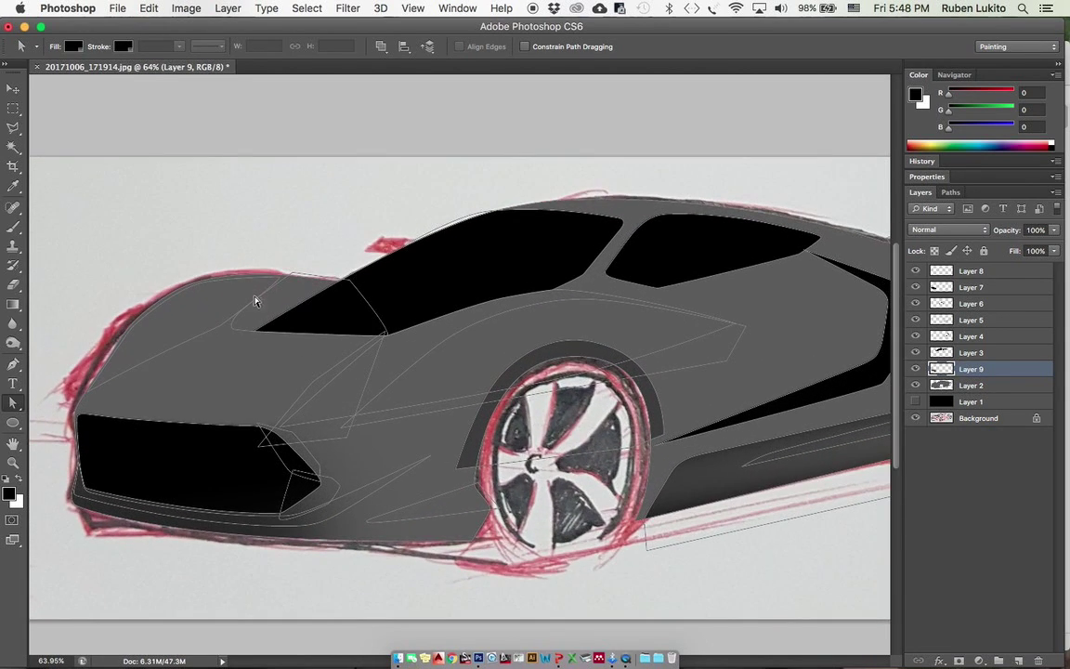
pyautogui.rightClick(244, 335)
pyautogui.click(267, 396)
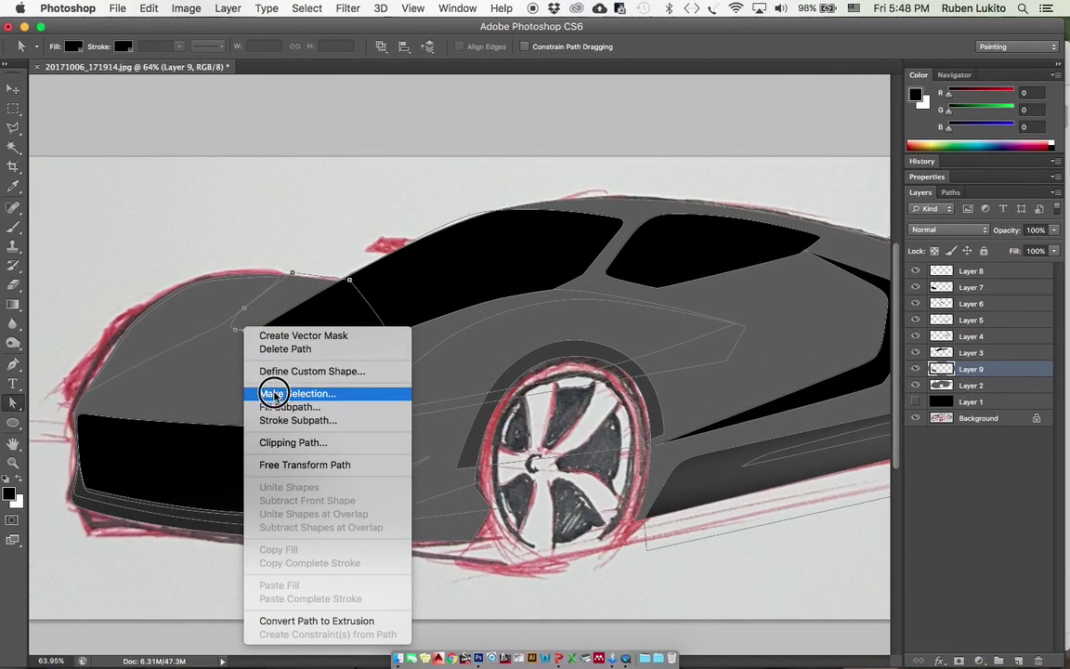
pyautogui.click(497, 320)
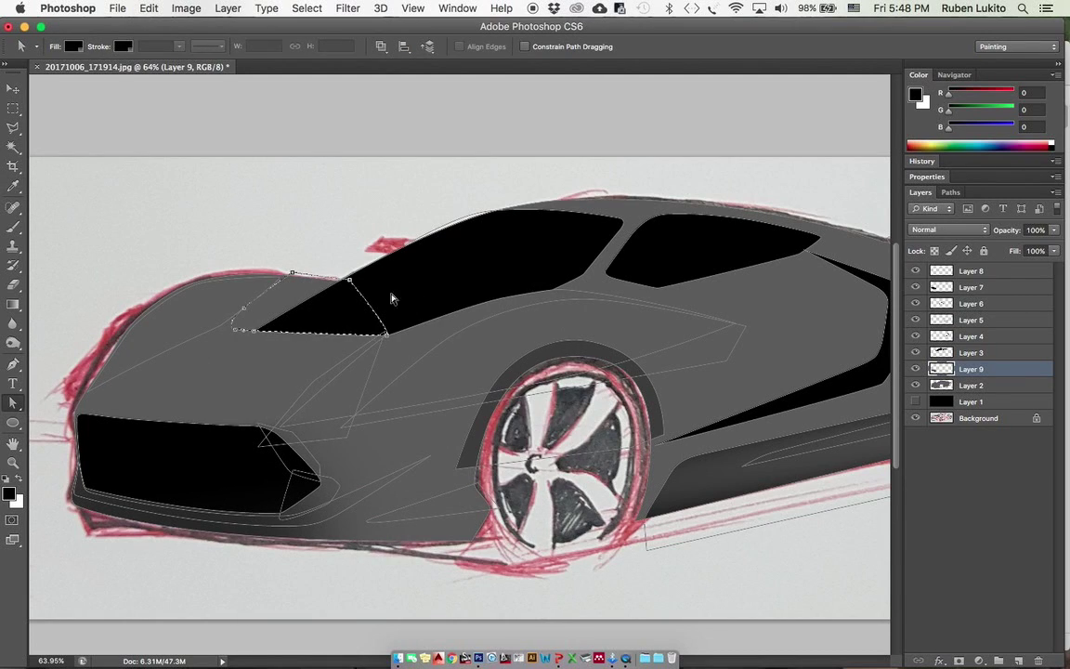
# Step: Trim the hood recess selection by intersecting it with the car body outline and subtracting the windshield outline
pyautogui.rightClick(311, 285)
pyautogui.click(372, 346)
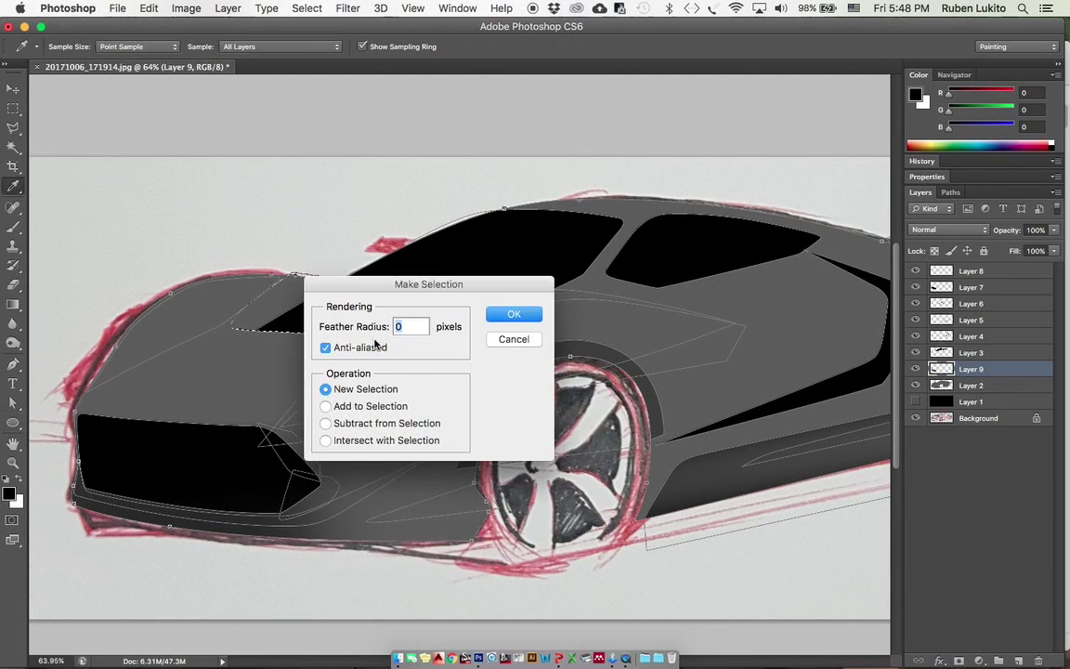
pyautogui.click(509, 314)
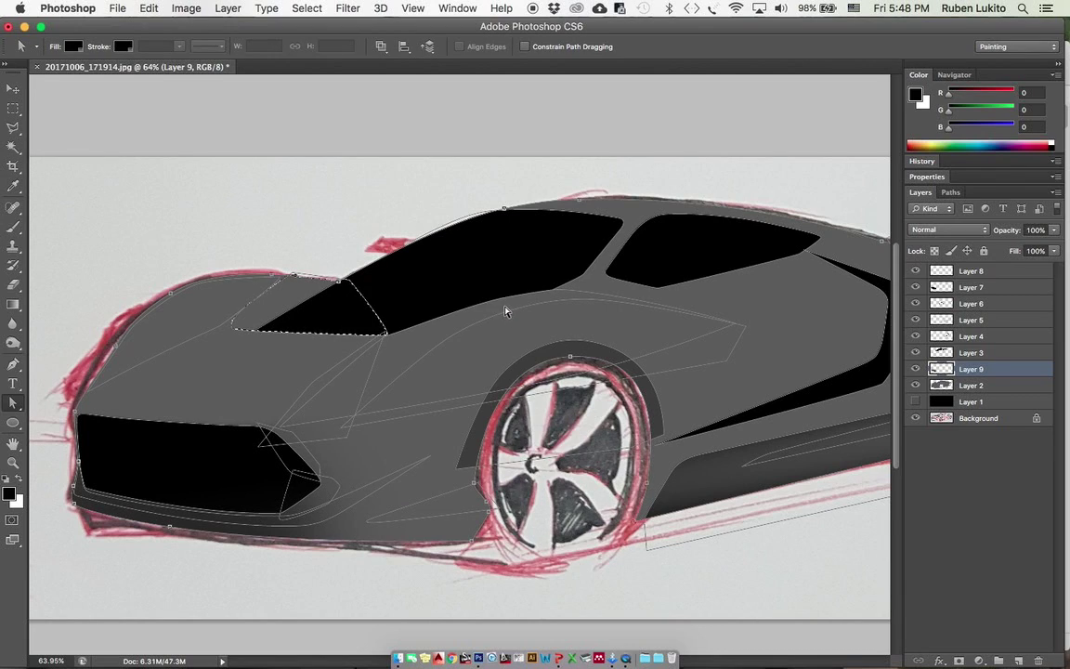
pyautogui.rightClick(312, 307)
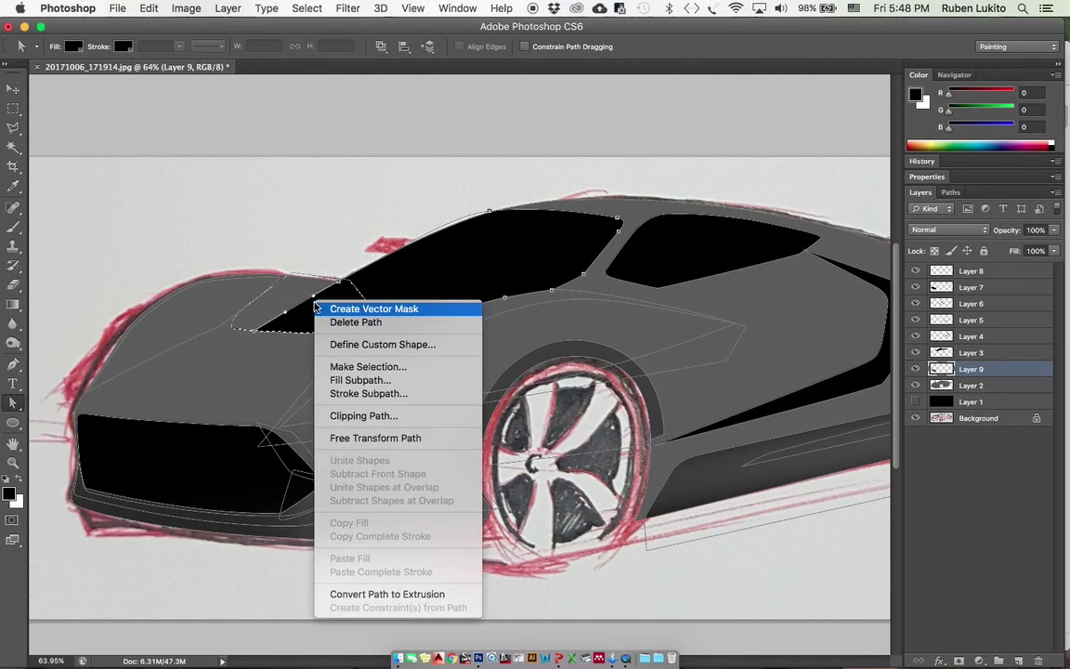
pyautogui.click(359, 365)
pyautogui.click(506, 317)
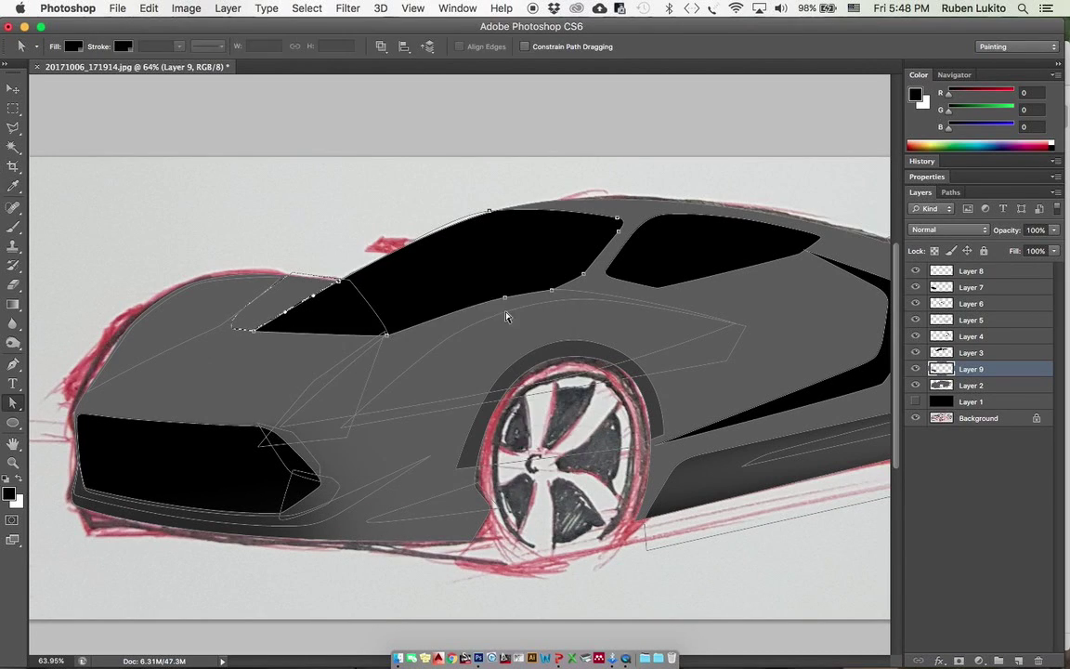
pyautogui.rightClick(261, 285)
pyautogui.click(295, 365)
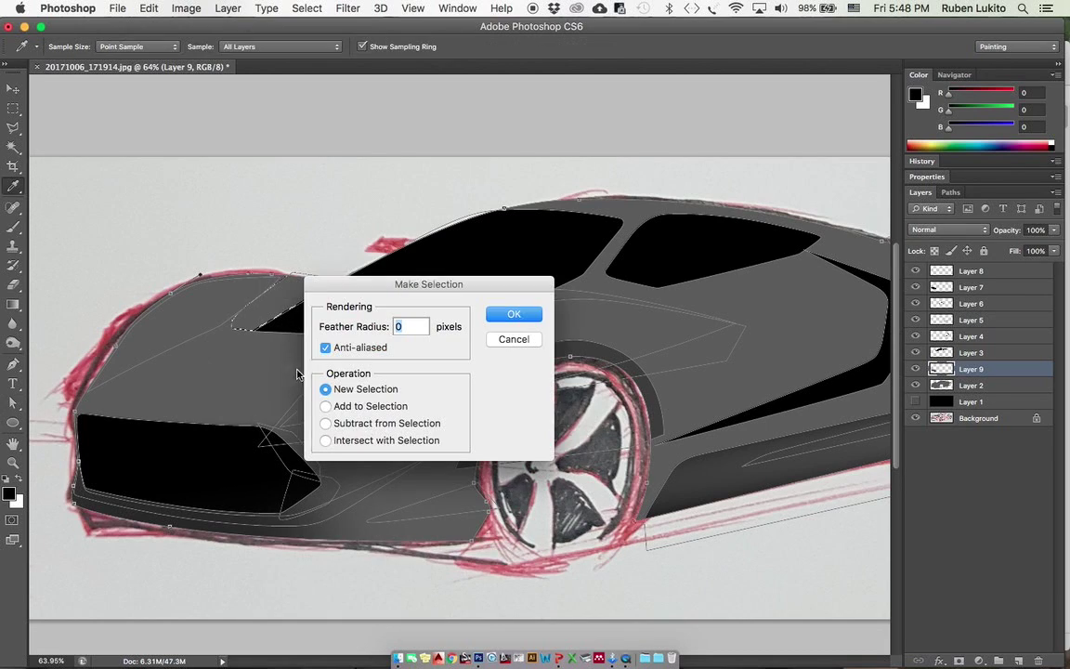
pyautogui.click(502, 314)
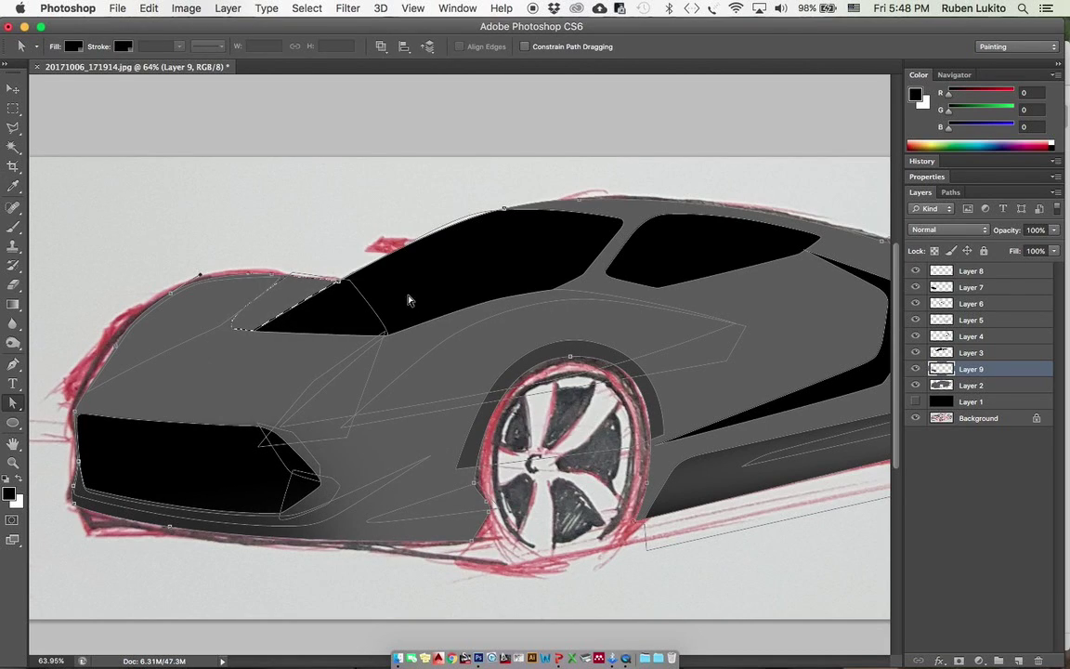
# Step: Fill the trimmed hood recess selection with a black-to-transparent gradient on a new layer, then clear the selection and hide the paths
pyautogui.press('g')
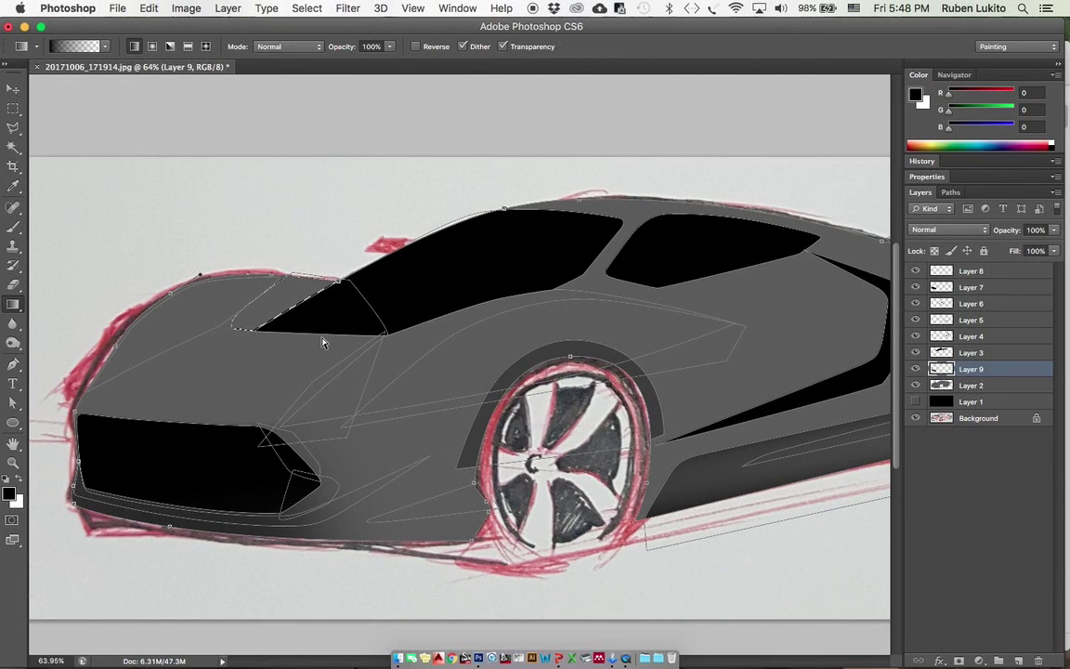
pyautogui.press('alt+shift+super+n')
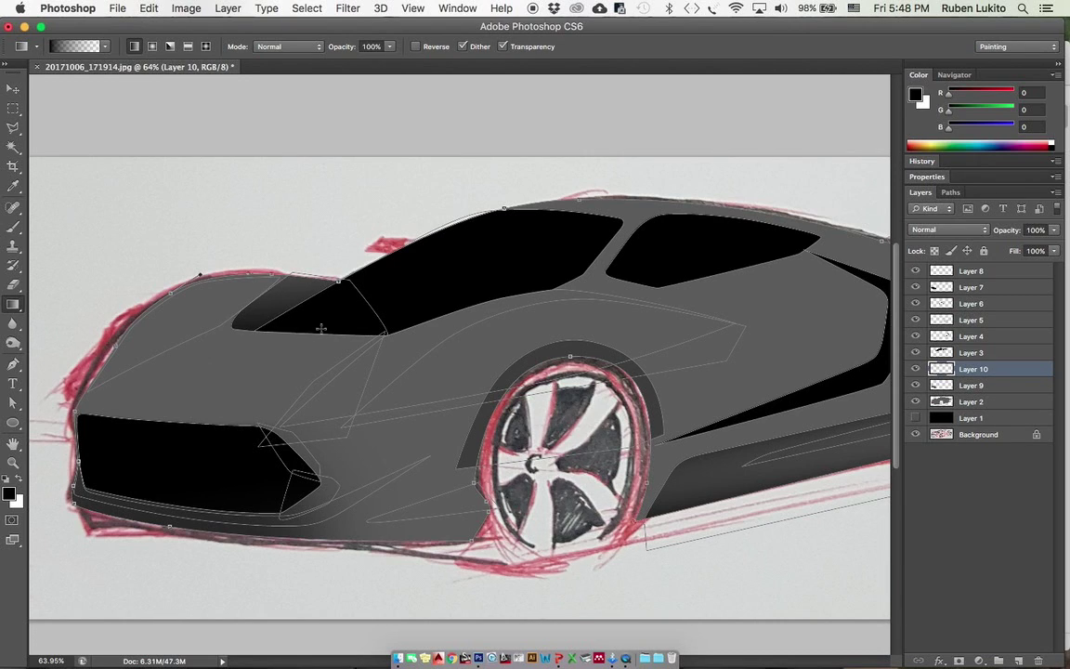
pyautogui.scroll(-3, 320, 327)
pyautogui.press('a')
pyautogui.press('Return')
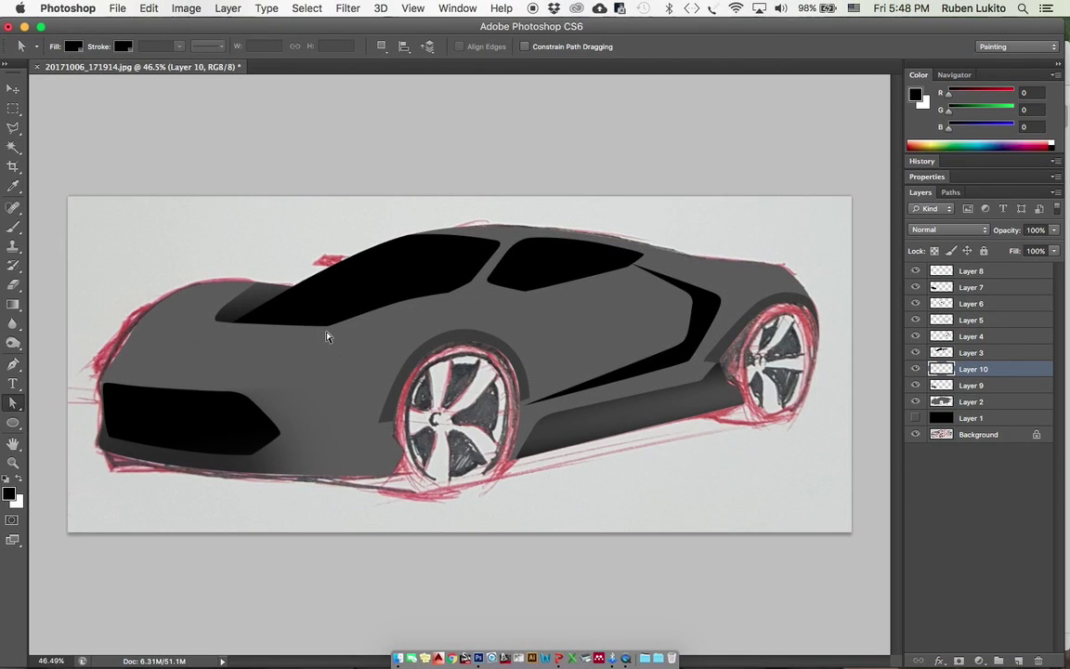
# Step: Mirror the whole drawing horizontally to check the car's proportions, and flip it back
pyautogui.scroll(-5, 471, 376)
pyautogui.press('shift+super+h')
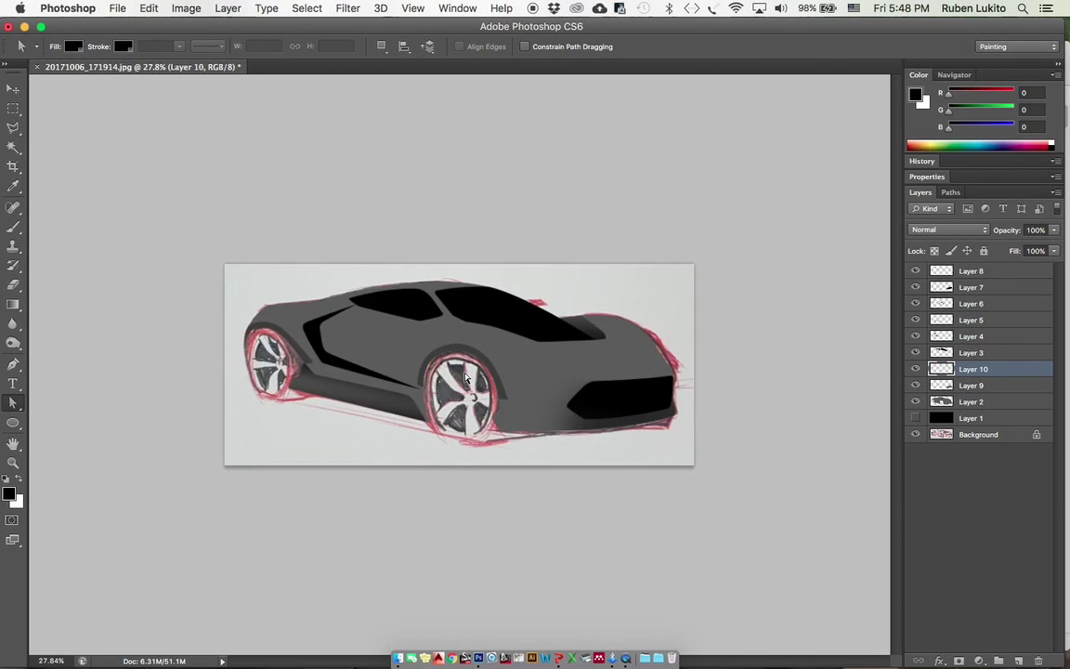
pyautogui.press('shift+super+h')
pyautogui.scroll(3, 476, 374)
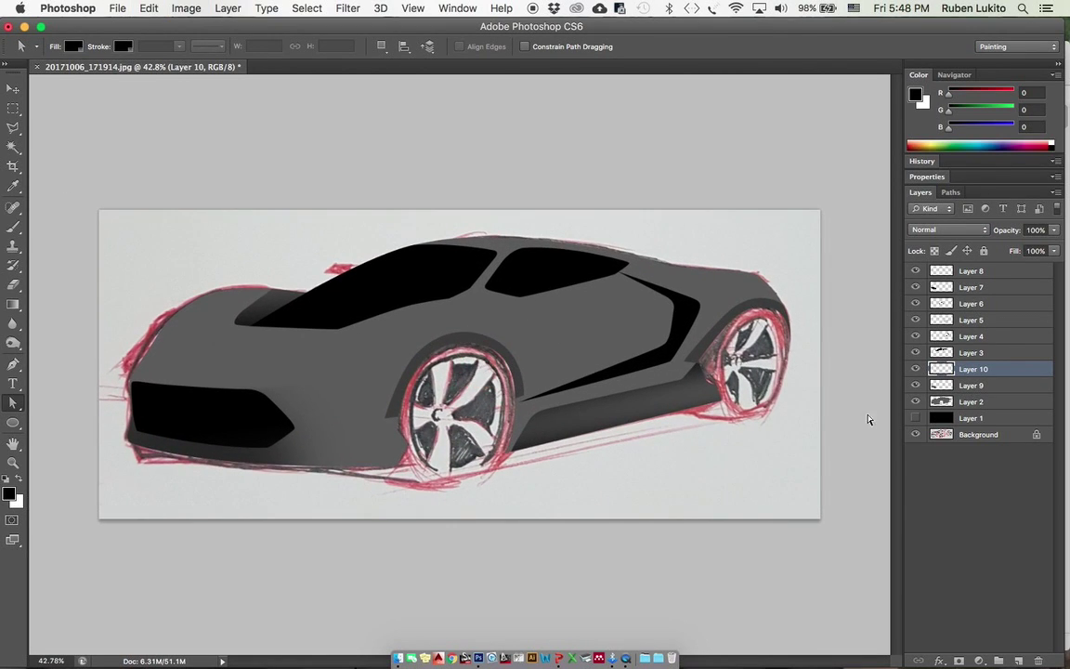
# Step: Duplicate the Background sketch layer, place the copy above all other layers, and set its blend mode to Multiply
pyautogui.click(973, 435)
pyautogui.hotkey('ctrl', 'j')
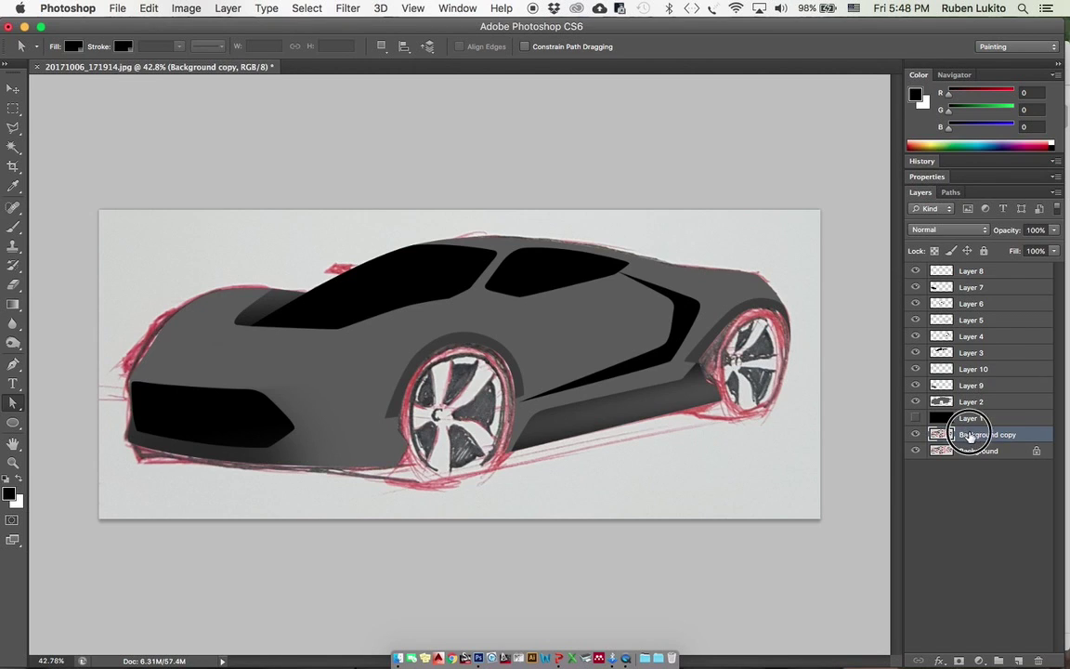
pyautogui.moveTo(971, 435); pyautogui.dragTo(1048, 272)
pyautogui.click(948, 229)
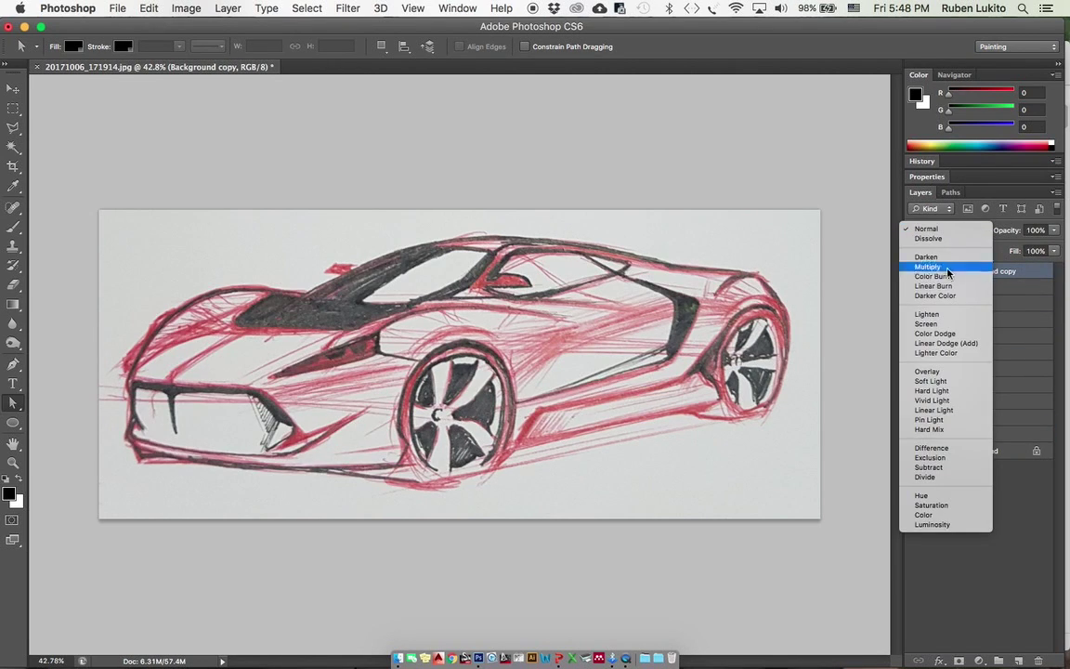
pyautogui.click(944, 269)
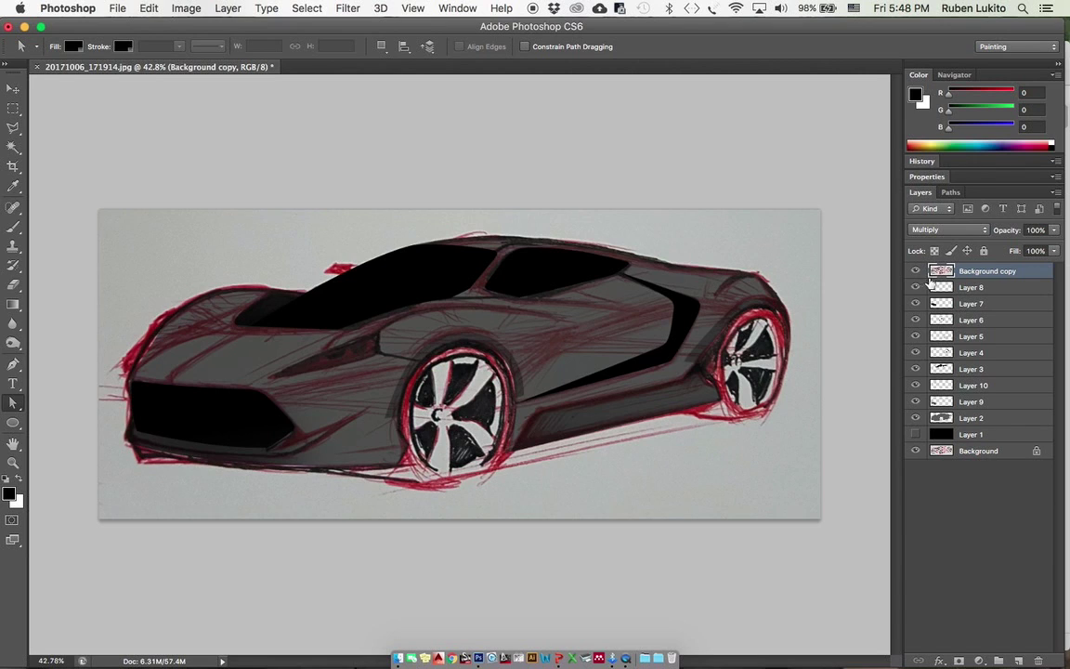
# Step: Desaturate the sketch copy and lower its white input level with Levels to brighten the paper tone
pyautogui.moveTo(552, 337); pyautogui.dragTo(580, 351)
pyautogui.click(614, 352)
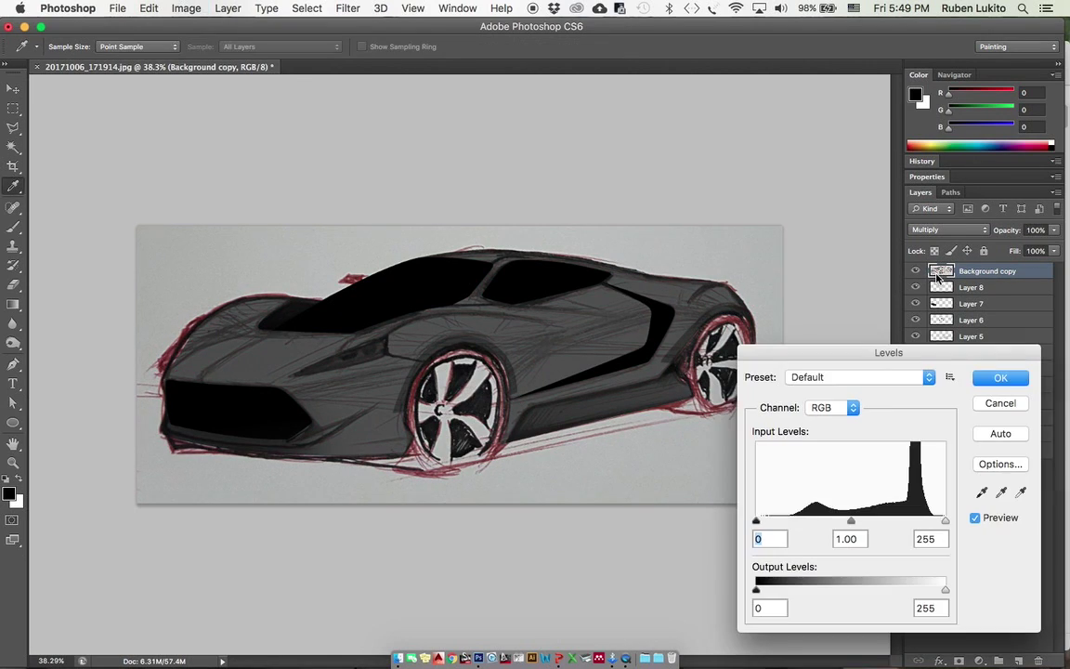
pyautogui.moveTo(942, 523); pyautogui.dragTo(857, 520)
pyautogui.click(1004, 381)
# Step: Flip the whole canvas horizontally to check the rendering with its sketch overlay, and flip it back
pyautogui.moveTo(586, 343); pyautogui.dragTo(540, 359)
pyautogui.press('super+shift+h')
pyautogui.scroll(4, 499, 351)
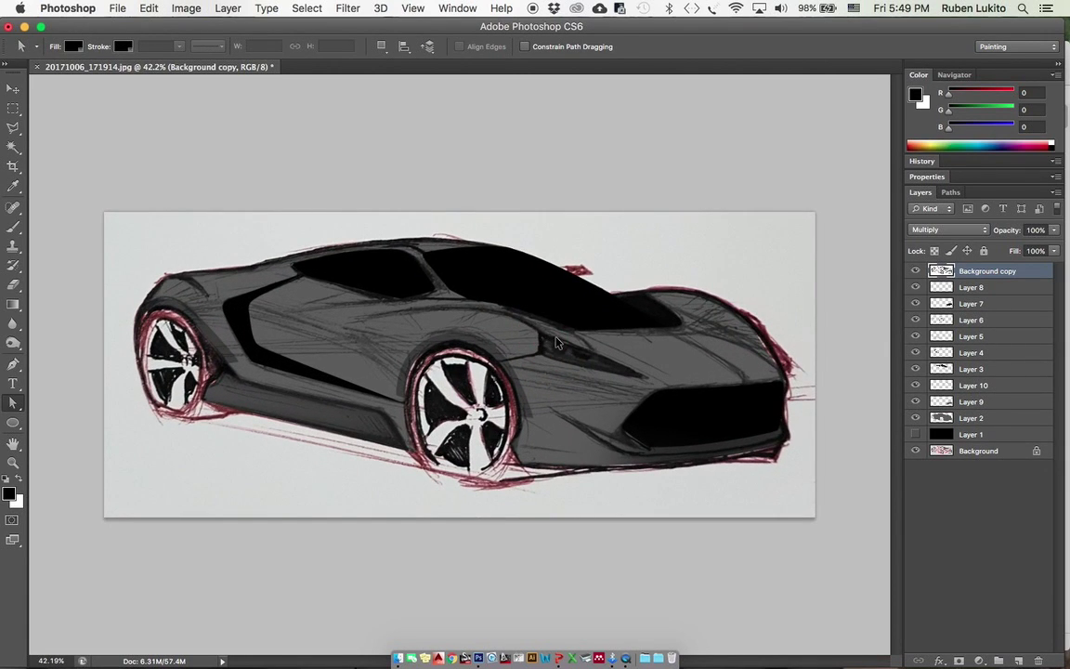
pyautogui.press('super+shift+h')
pyautogui.scroll(1, 562, 341)
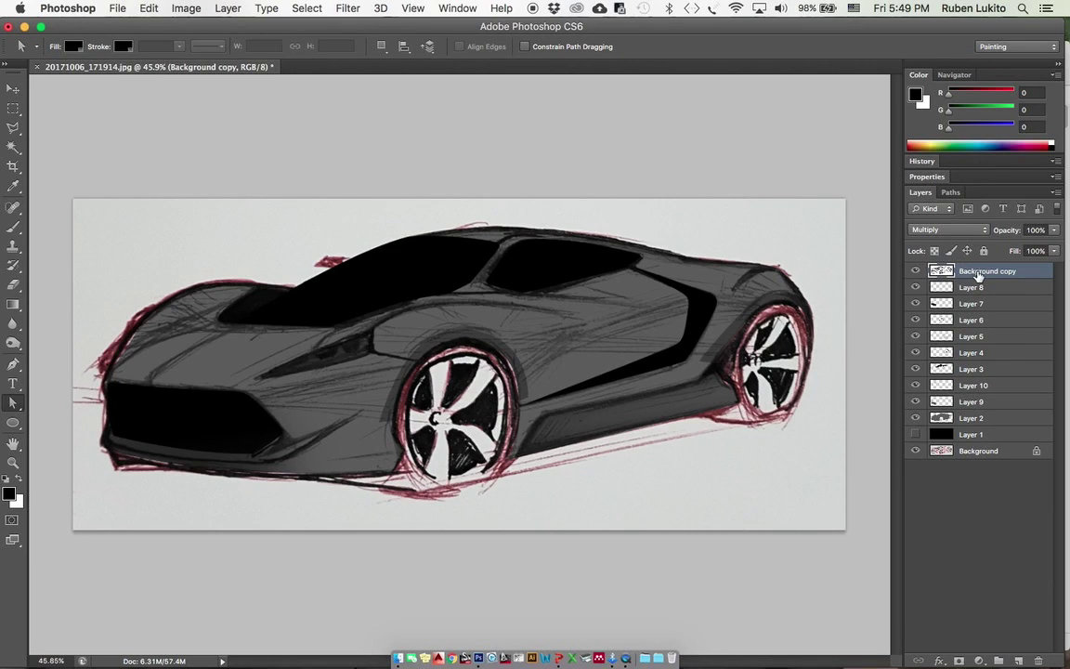
# Step: Try the sketch copy directly above Layer 2, undo the move, and compare the rendering with the overlay hidden and shown
pyautogui.moveTo(979, 276); pyautogui.dragTo(967, 412)
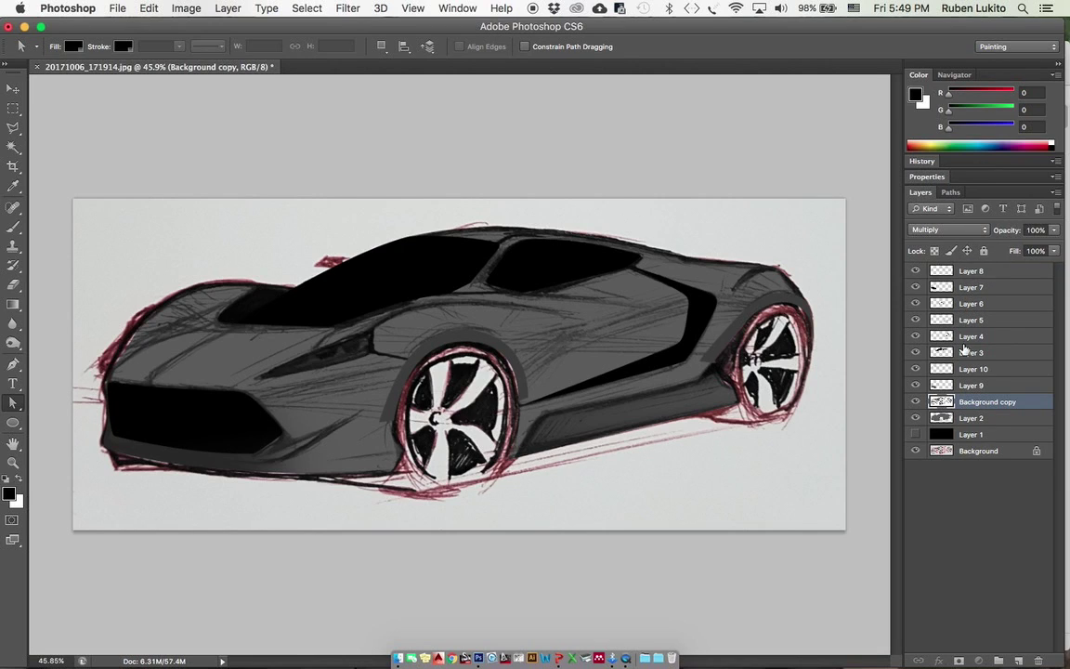
pyautogui.press('super+z')
pyautogui.click(917, 270)
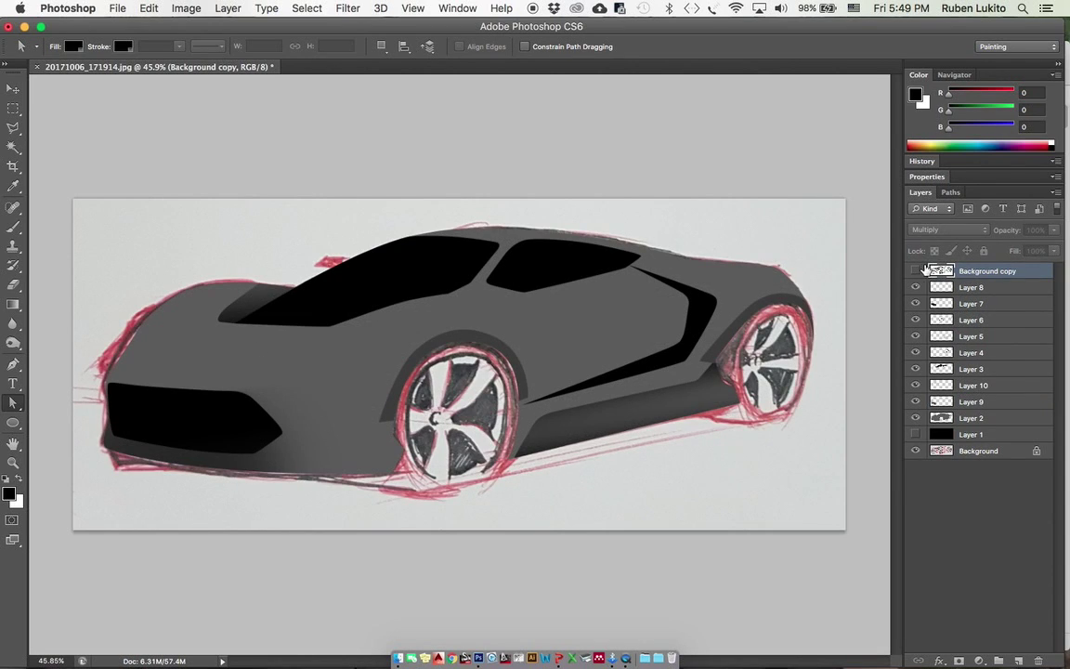
pyautogui.click(917, 271)
# Step: Display Path 1 and make a selection from the front fender outline above the front wheel
pyautogui.click(952, 192)
pyautogui.click(916, 210)
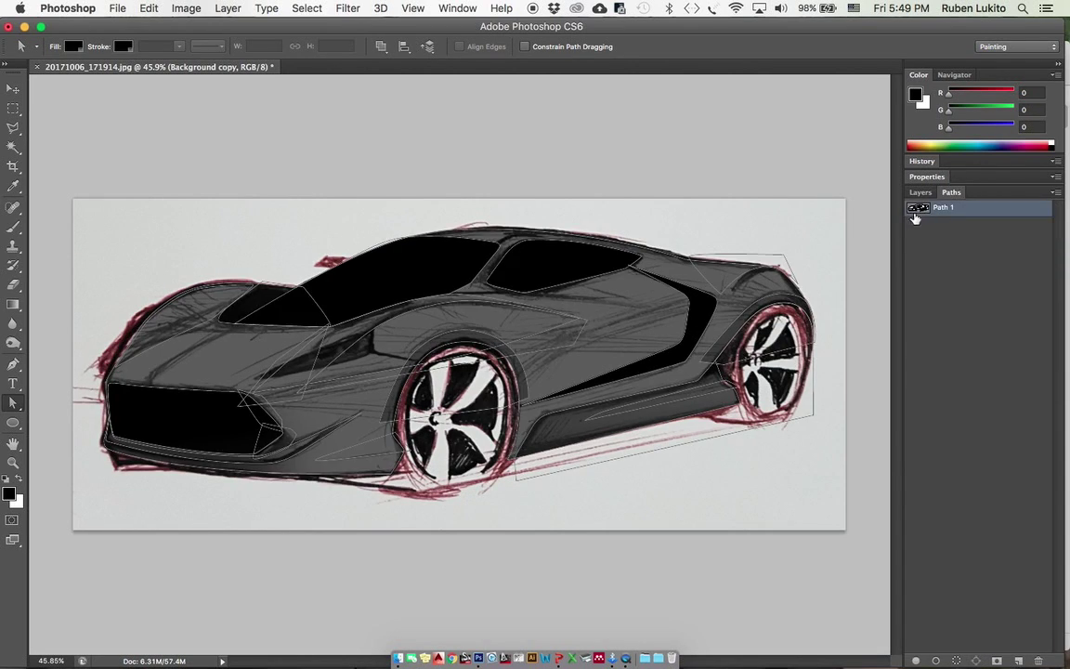
pyautogui.rightClick(398, 284)
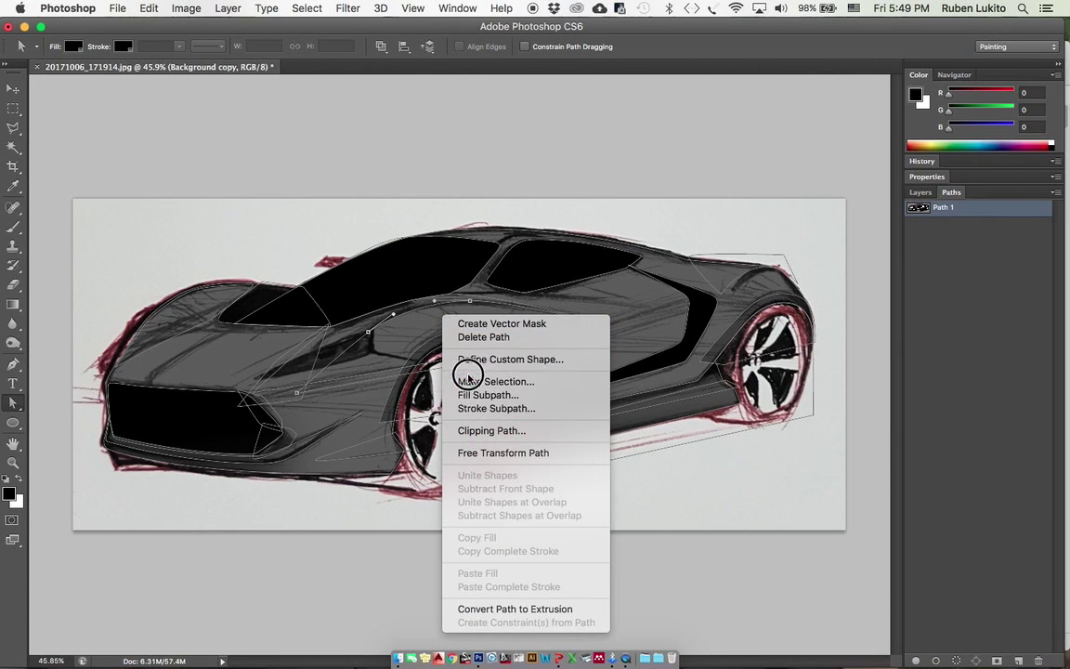
pyautogui.click(437, 341)
pyautogui.click(517, 315)
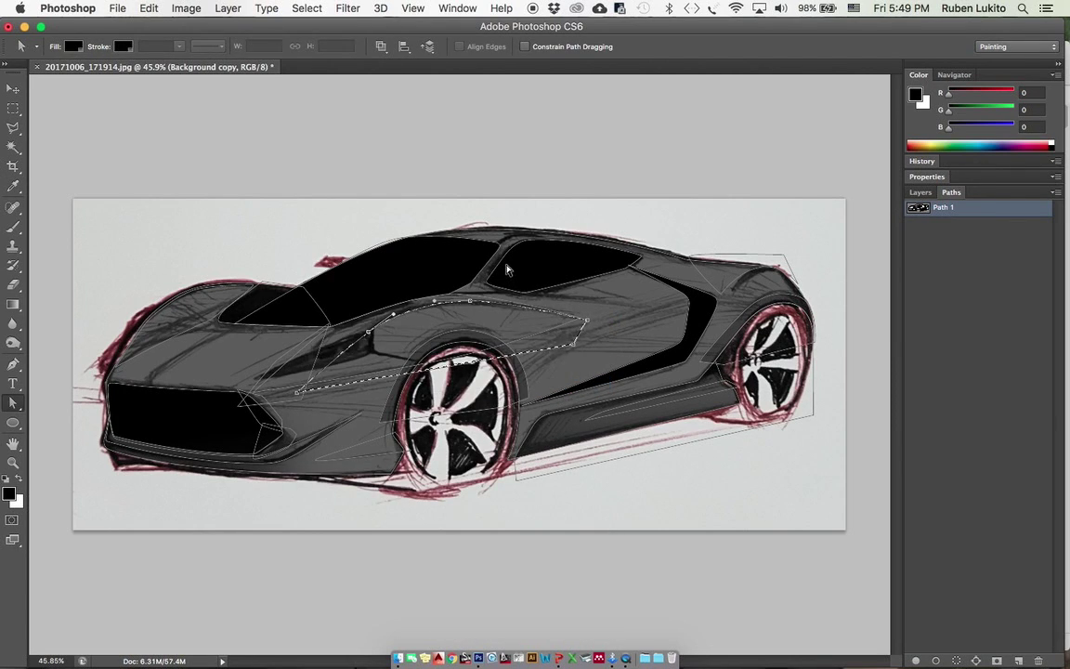
# Step: Add a new layer above the sketch copy, toggling the sketch overlay off and back on
pyautogui.click(920, 192)
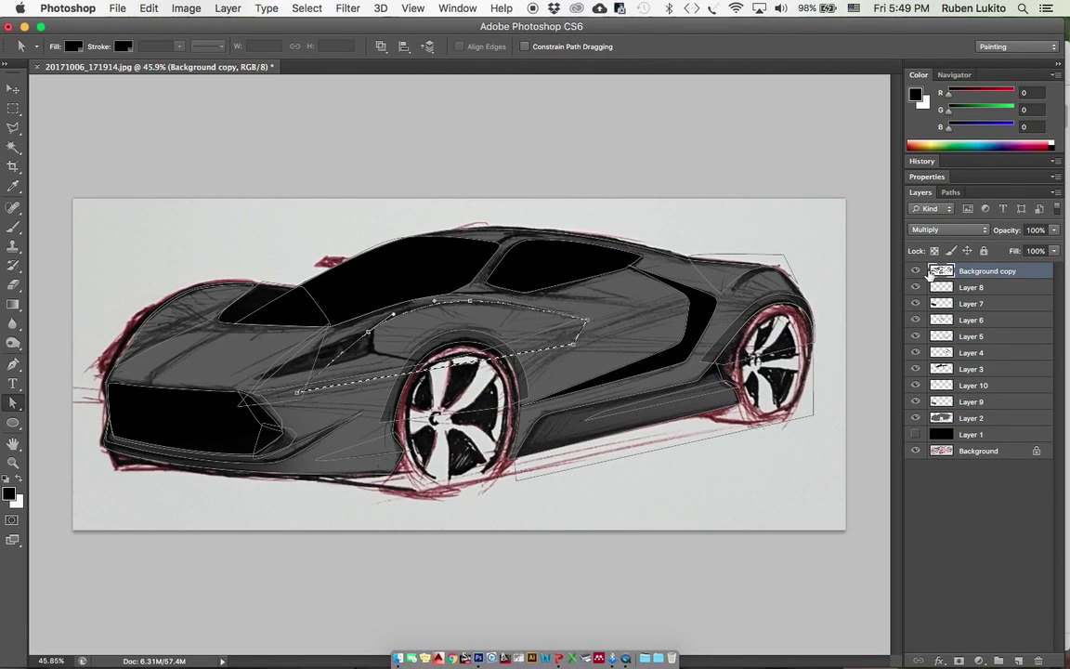
pyautogui.click(915, 270)
pyautogui.click(1018, 660)
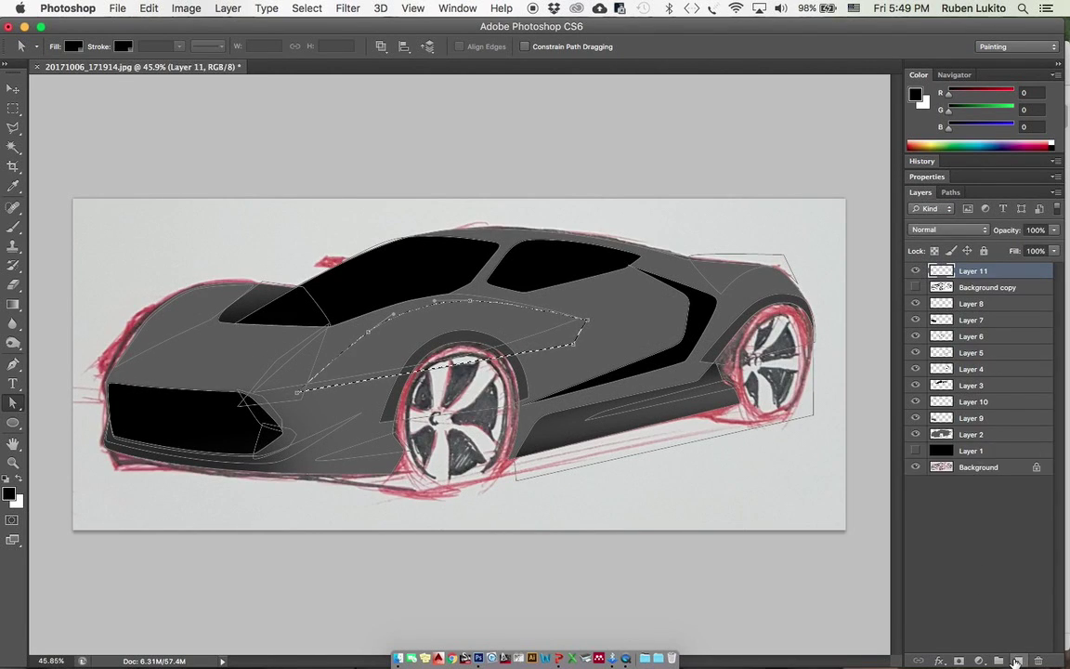
pyautogui.click(916, 288)
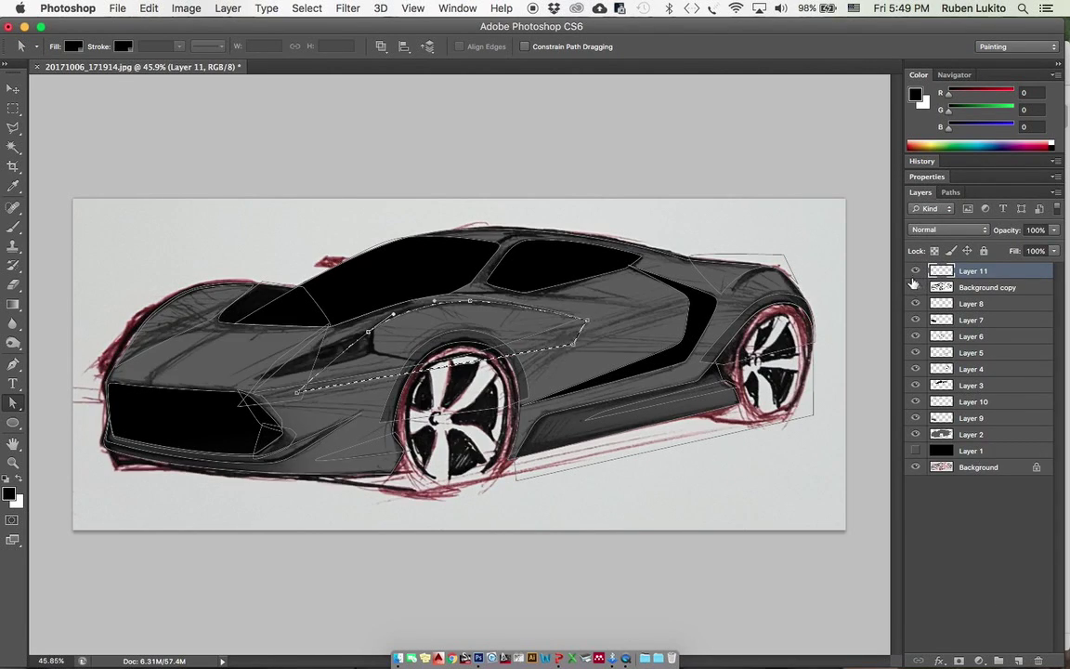
# Step: Paint a soft white highlight inside the front fender selection with a 500-pixel brush at 30% flow, and clear the selection
pyautogui.scroll(3, 449, 332)
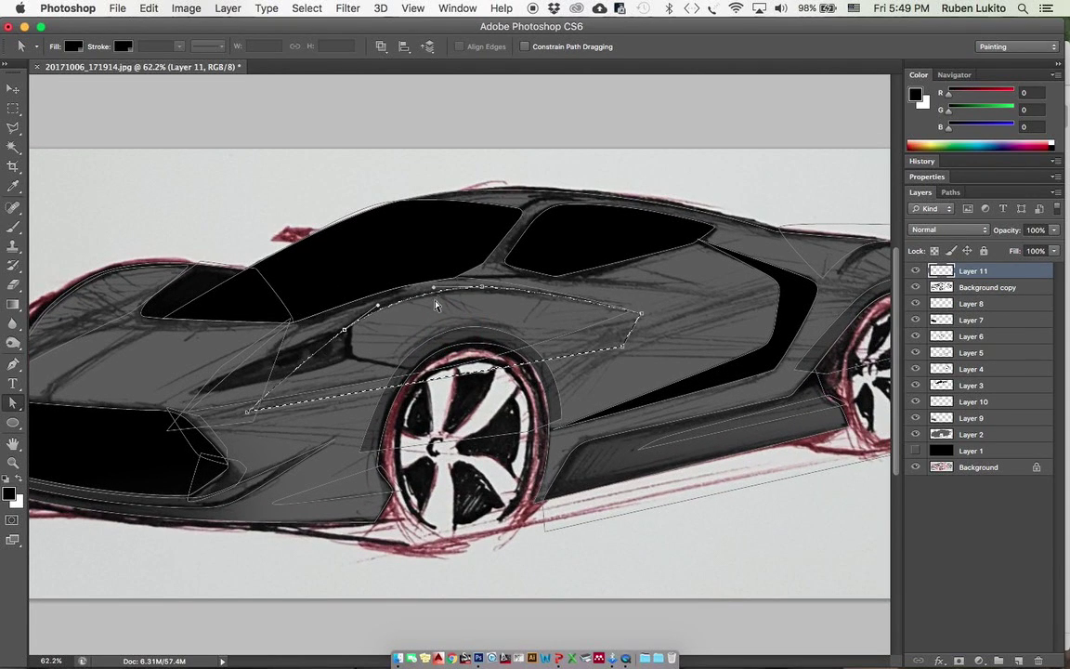
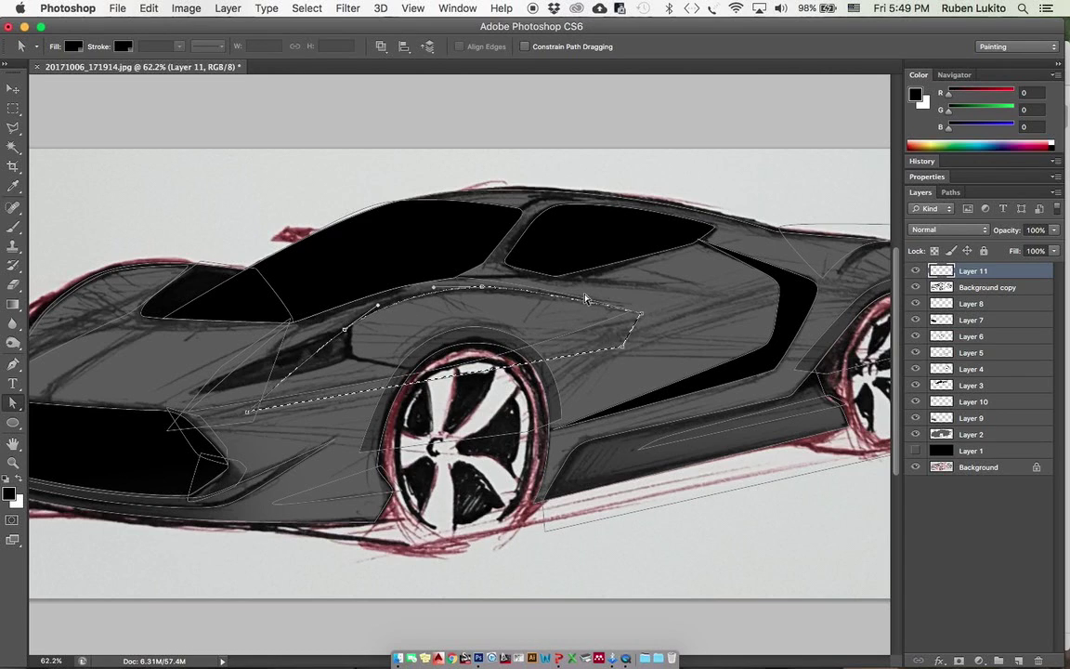
pyautogui.press('b')
pyautogui.press('x')
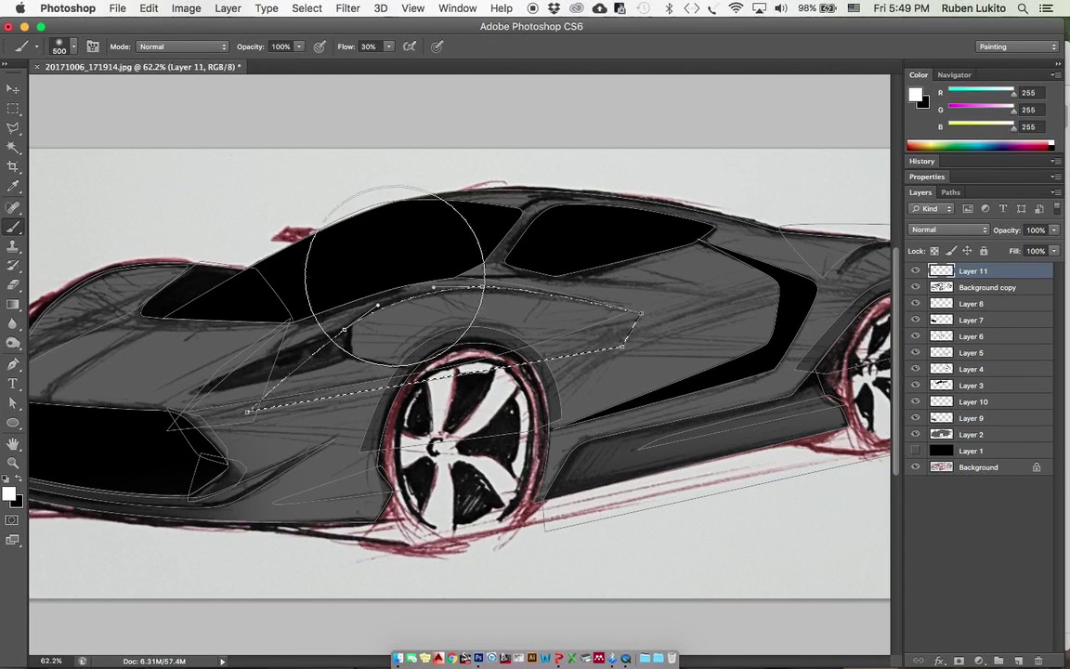
pyautogui.moveTo(320, 260)
pyautogui.mouseDown()
pyautogui.moveTo(425, 255)
pyautogui.moveTo(495, 215)
pyautogui.moveTo(478, 208)
pyautogui.moveTo(540, 215)
pyautogui.moveTo(391, 270)
pyautogui.moveTo(232, 263)
pyautogui.moveTo(279, 226)
pyautogui.mouseUp()
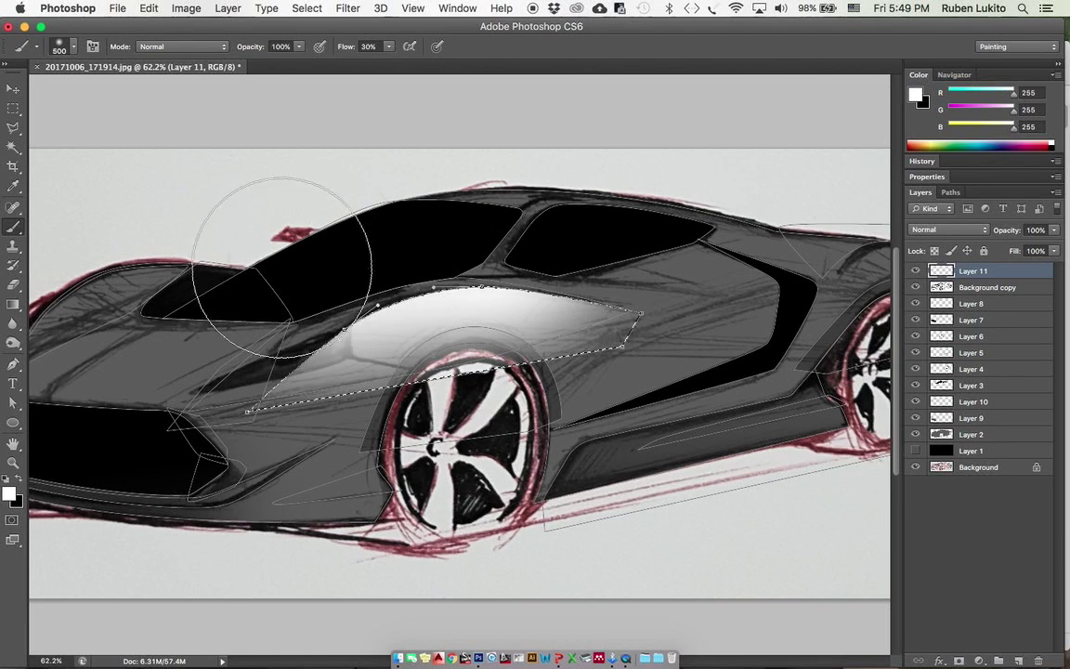
pyautogui.moveTo(570, 239); pyautogui.dragTo(585, 233)
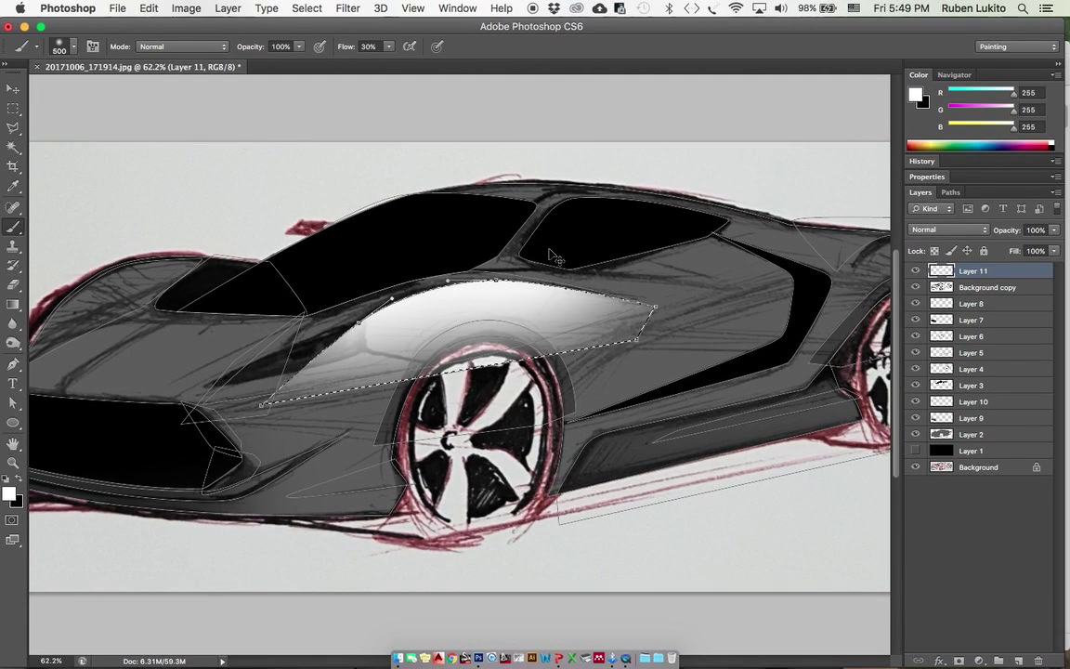
pyautogui.press('super+d')
# Step: Make a selection from the front wheel arch path with 0 feather radius, delete the highlight inside it and deselect
pyautogui.press('a')
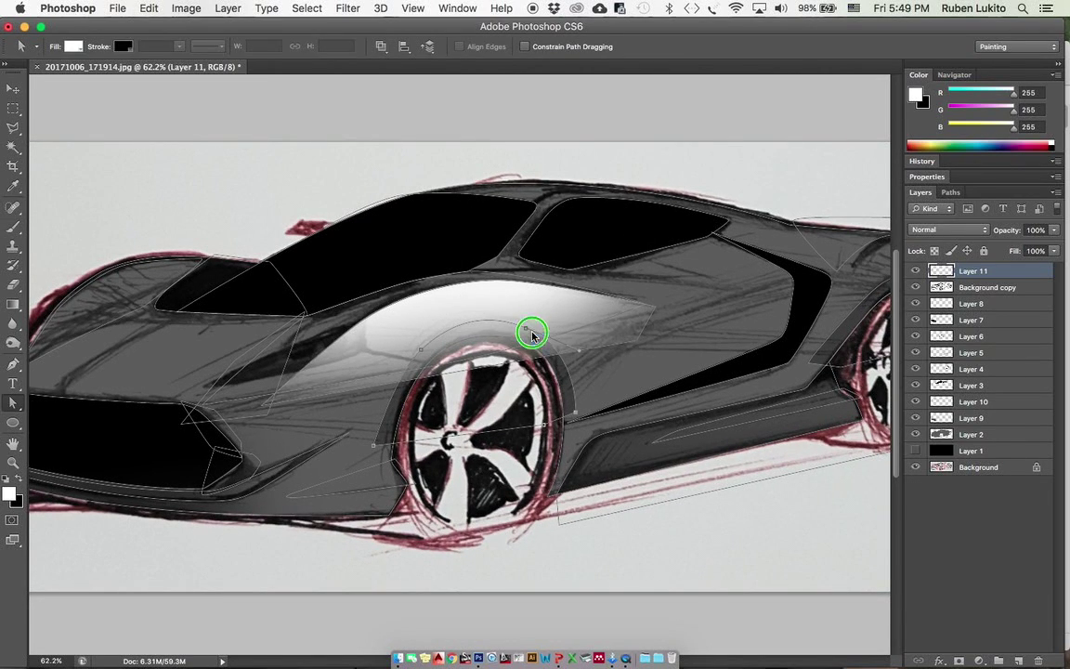
pyautogui.rightClick(532, 335)
pyautogui.click(562, 417)
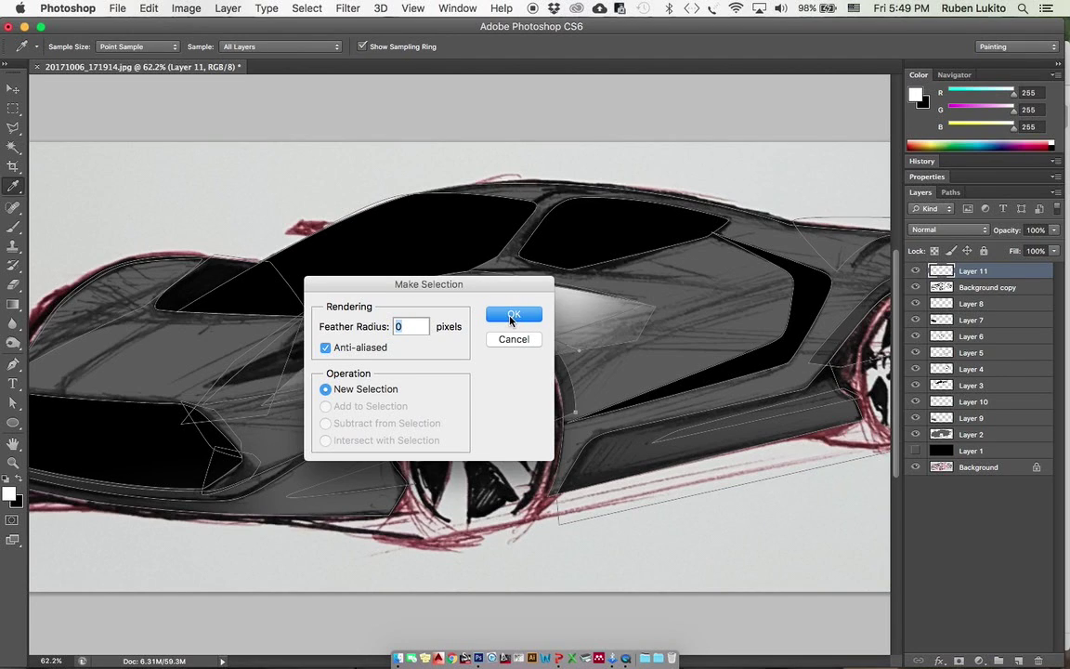
pyautogui.click(509, 315)
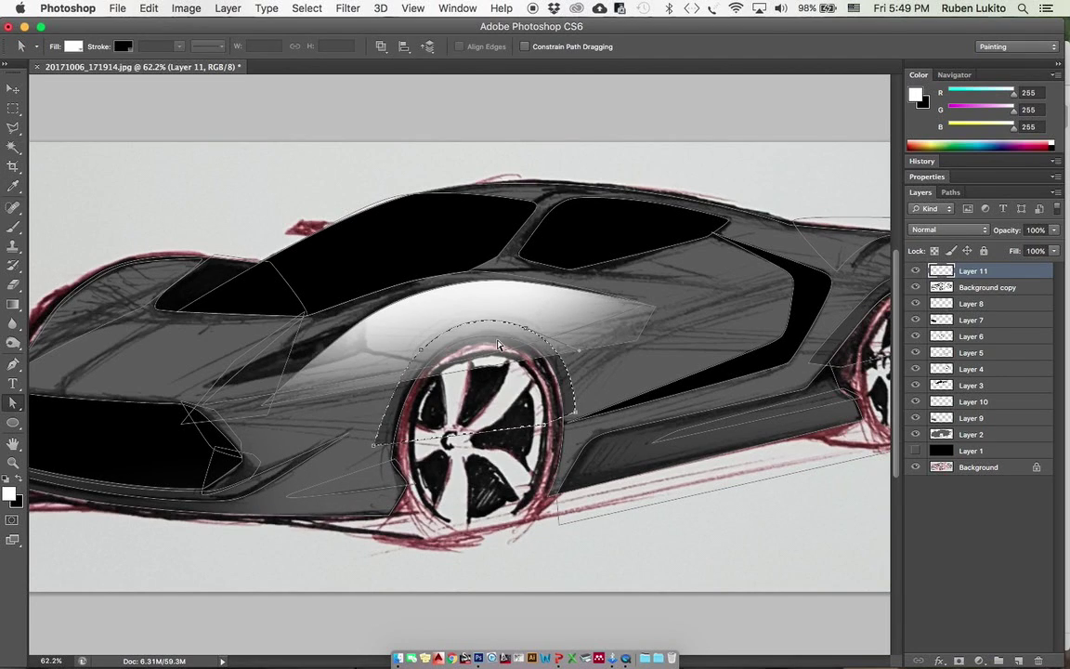
pyautogui.press('Return')
pyautogui.press('Delete')
pyautogui.press('super+d')
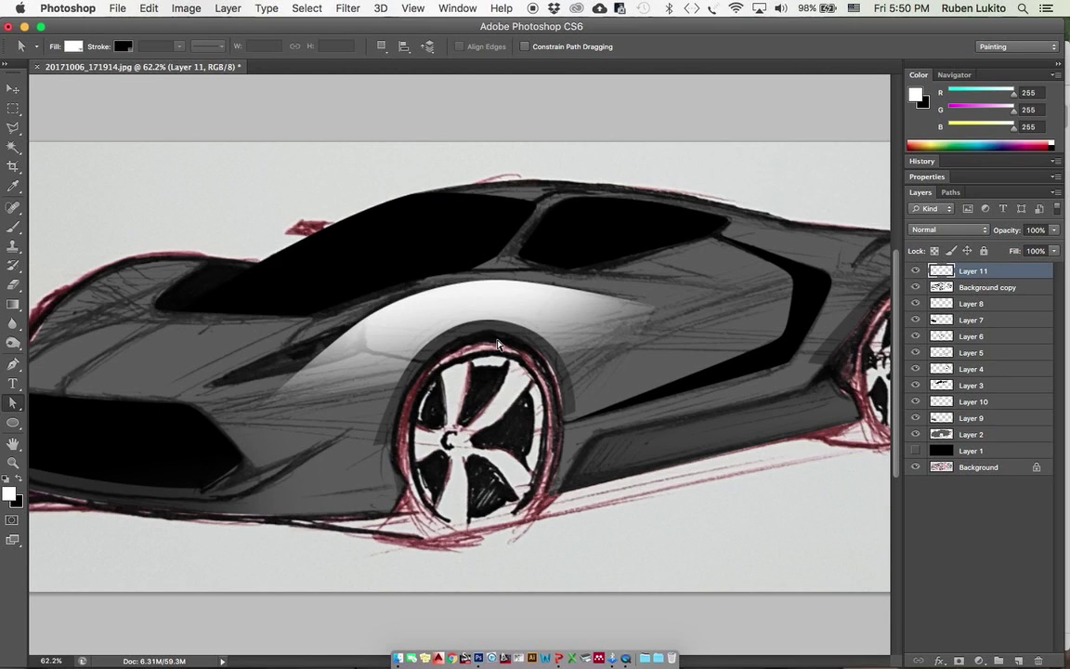
# Step: Erase along the lower edge of the front fender highlight with a 150-pixel soft eraser to fade it into the body
pyautogui.scroll(1, 505, 327)
pyautogui.press('e')
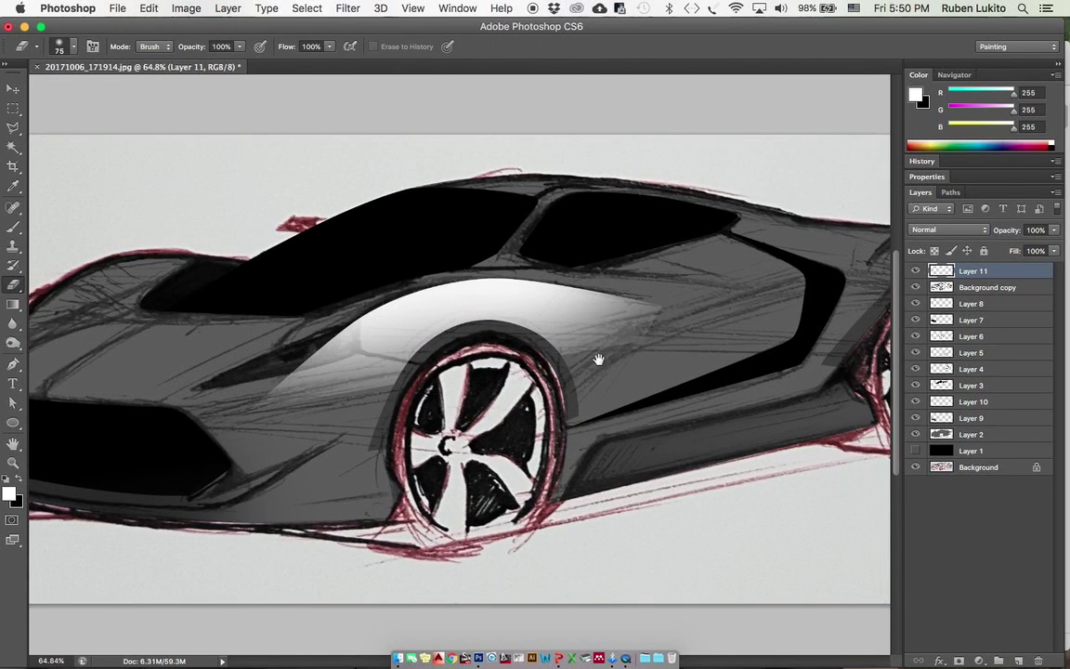
pyautogui.hscroll(-3, 598, 360)
pyautogui.moveTo(290, 416)
pyautogui.mouseDown()
pyautogui.moveTo(492, 372)
pyautogui.moveTo(264, 422)
pyautogui.moveTo(512, 373)
pyautogui.moveTo(241, 425)
pyautogui.mouseUp()
pyautogui.moveTo(255, 420); pyautogui.dragTo(293, 411)
pyautogui.moveTo(428, 401)
pyautogui.mouseDown()
pyautogui.moveTo(396, 396)
pyautogui.moveTo(457, 388)
pyautogui.moveTo(225, 444)
pyautogui.moveTo(516, 387)
pyautogui.moveTo(716, 333)
pyautogui.mouseUp()
pyautogui.press('super+z')
pyautogui.moveTo(555, 381); pyautogui.dragTo(752, 332)
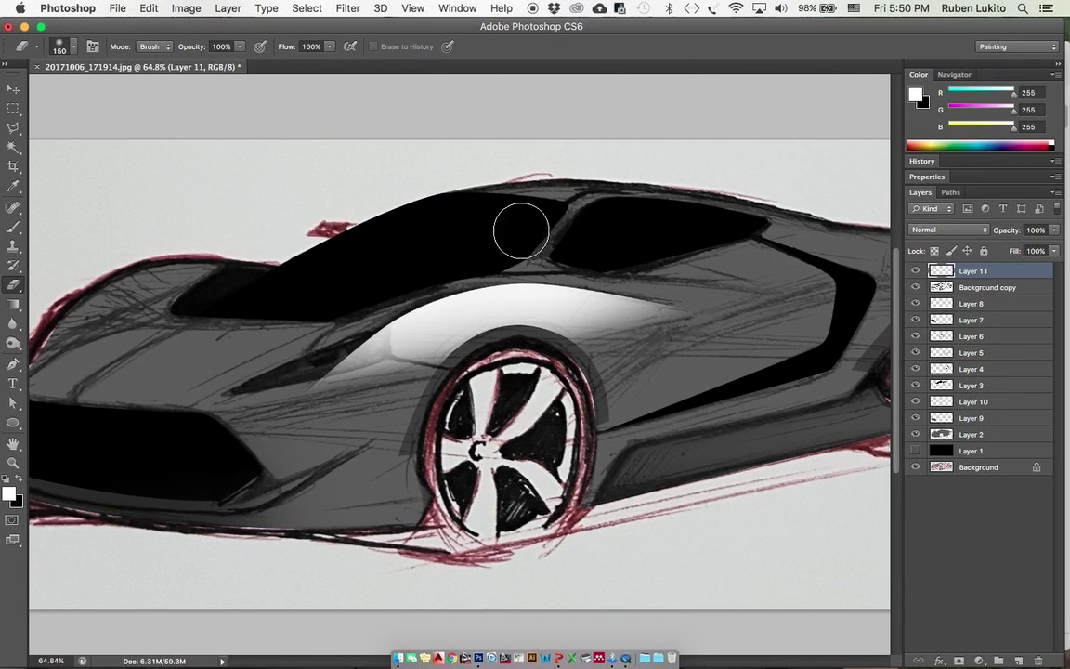
pyautogui.hscroll(-1, 481, 327)
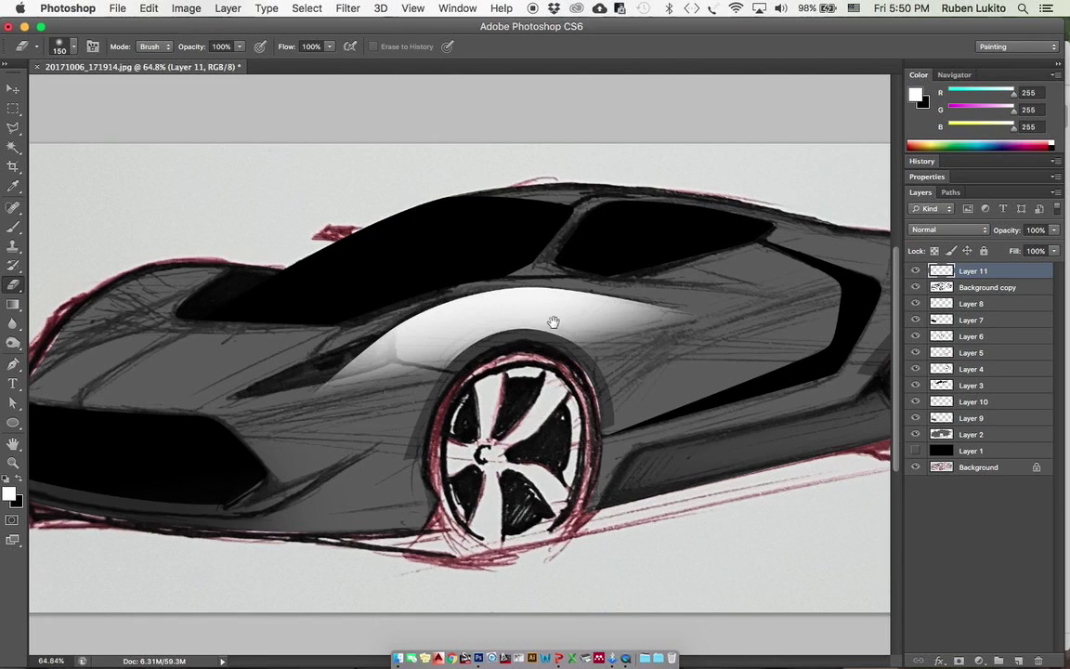
# Step: Darken the front fender highlight with Hue/Saturation, setting Lightness to -32
pyautogui.scroll(-8, 554, 322)
pyautogui.scroll(3, 534, 327)
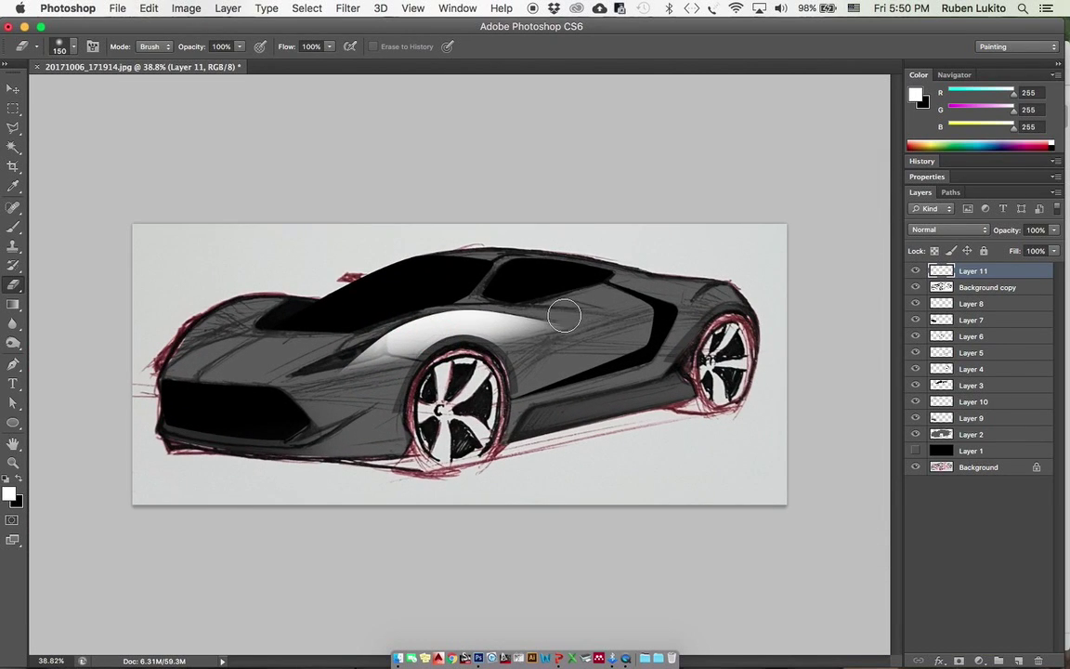
pyautogui.press('super+u')
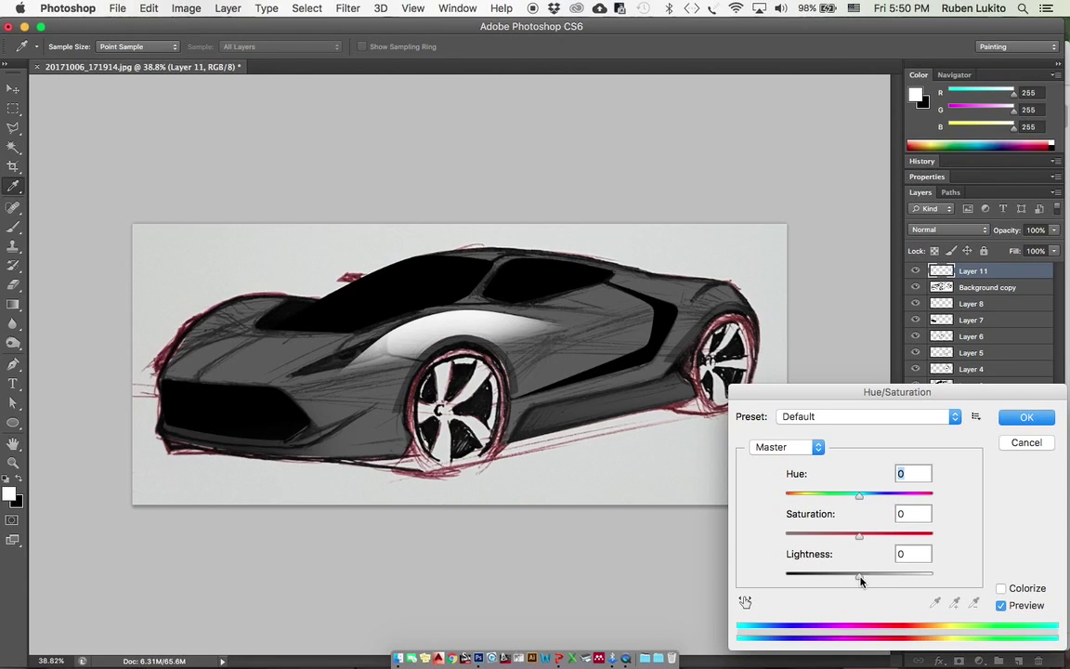
pyautogui.moveTo(860, 577); pyautogui.dragTo(836, 573)
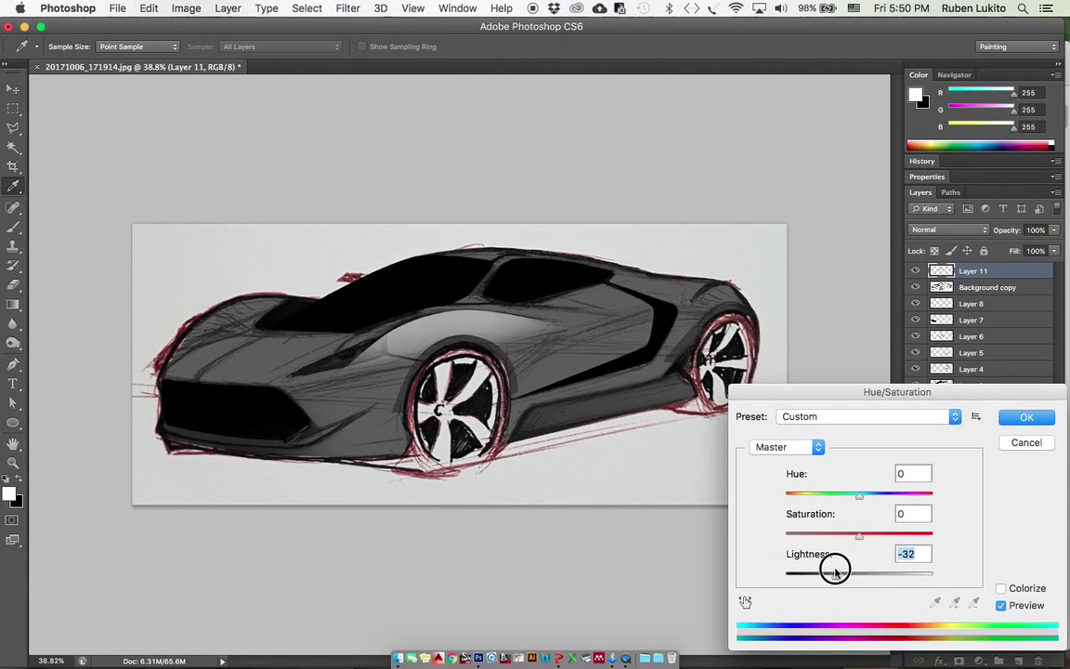
pyautogui.click(1033, 417)
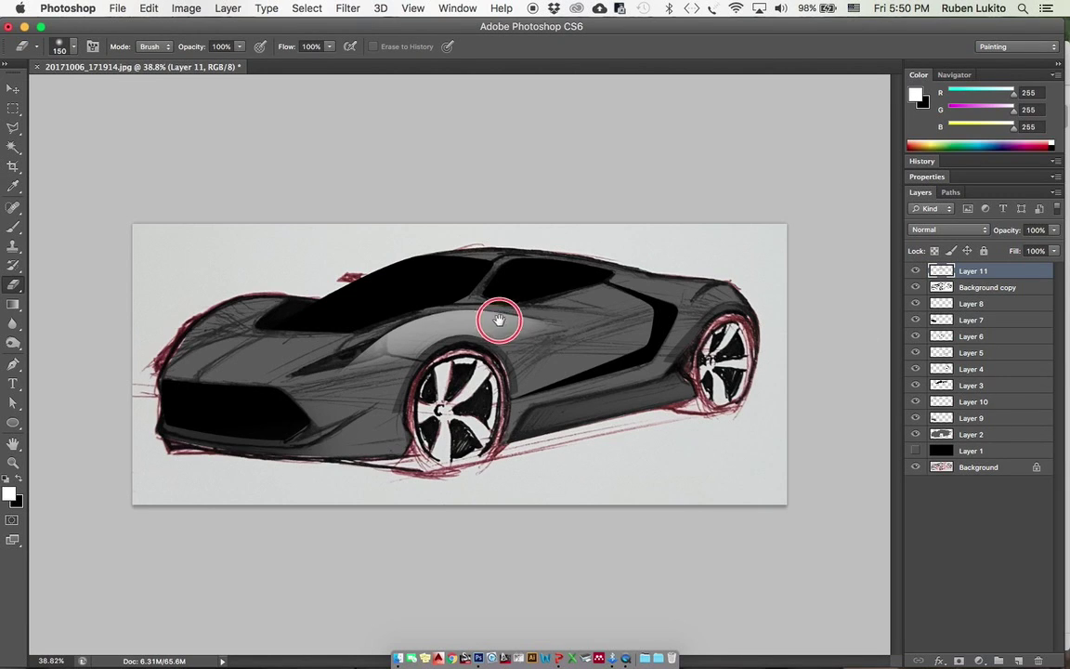
# Step: Sample the front fender highlight's grey (RGB 164) as the foreground colour
pyautogui.scroll(3, 499, 320)
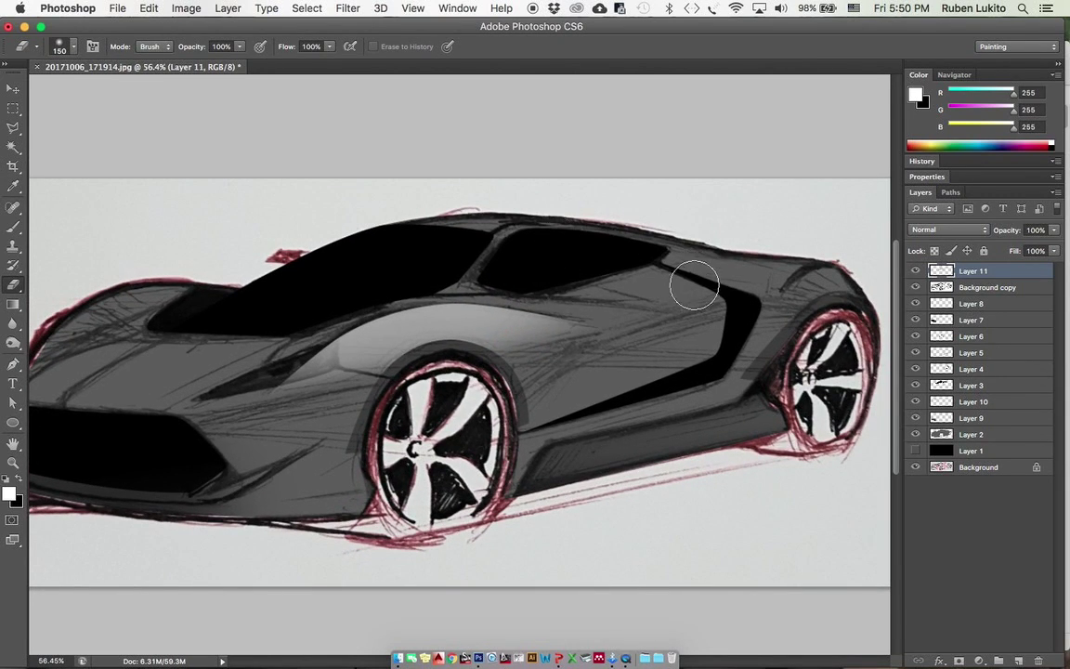
pyautogui.press('b')
pyautogui.keyDown('alt'); pyautogui.click(442, 310); pyautogui.keyUp('alt')
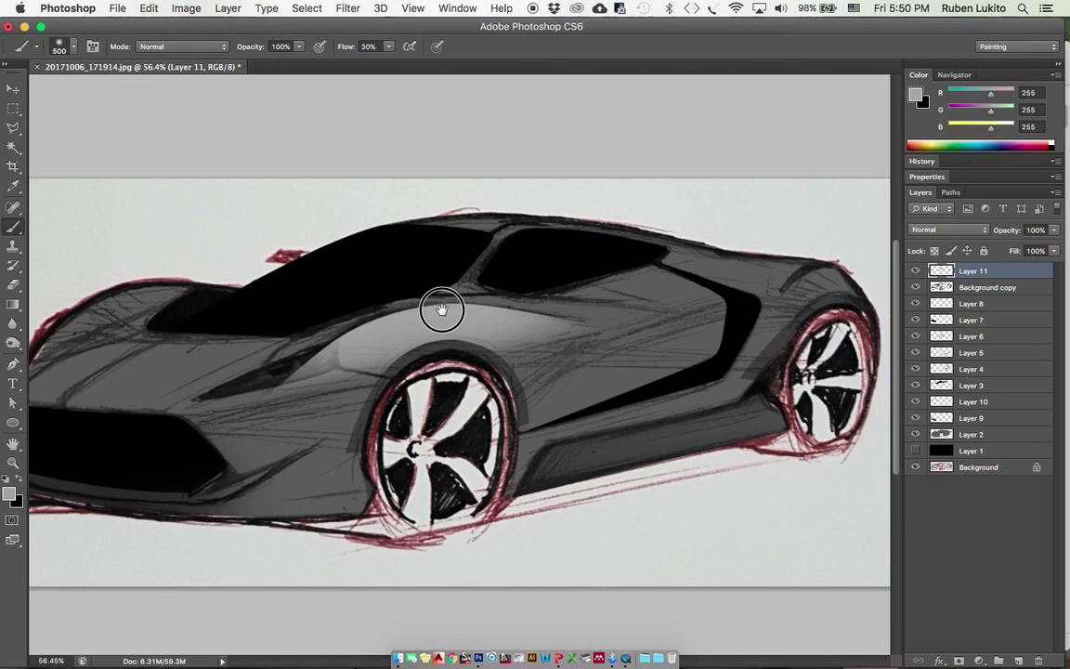
# Step: Show Path 1 on the car and make a selection from the rear fender subpath
pyautogui.press('p')
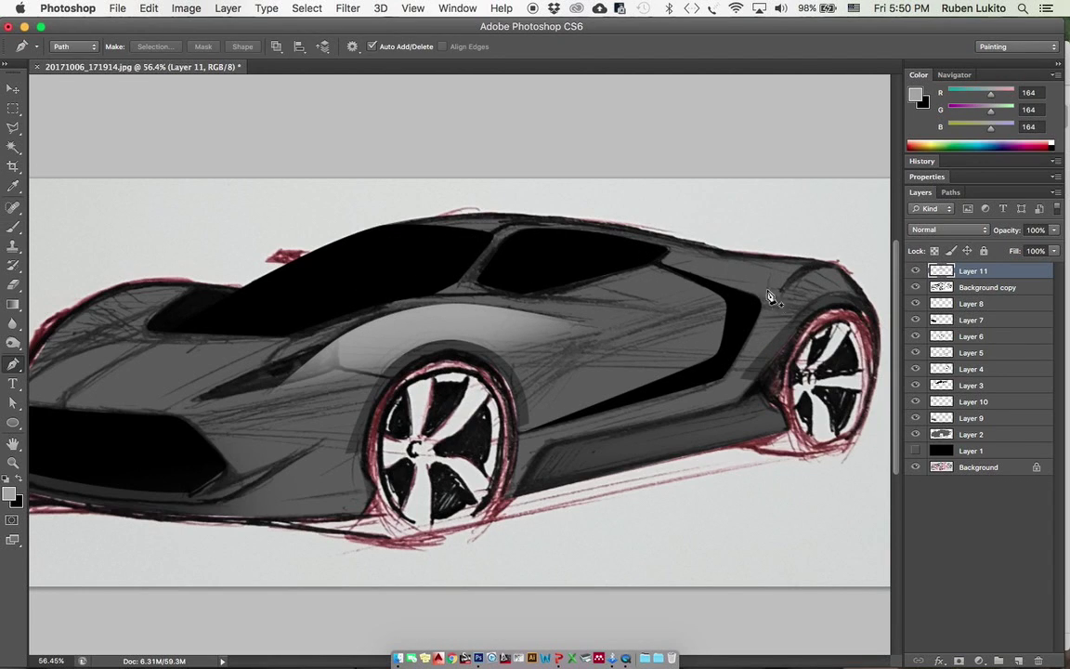
pyautogui.moveTo(740, 303); pyautogui.dragTo(770, 296)
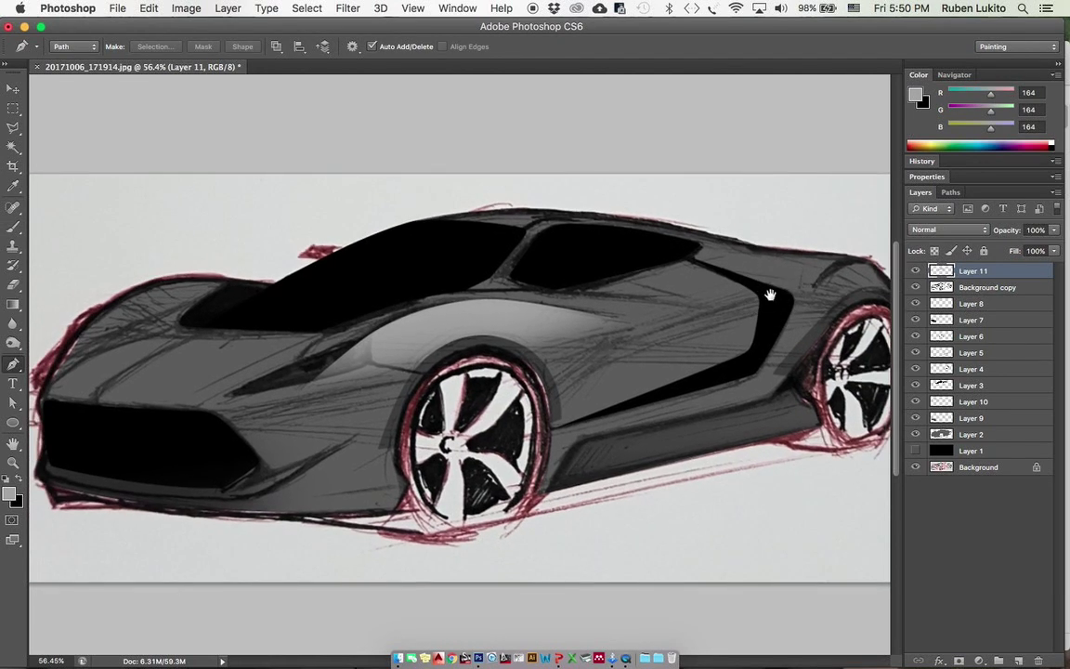
pyautogui.click(951, 193)
pyautogui.click(924, 210)
pyautogui.moveTo(821, 259); pyautogui.dragTo(789, 256)
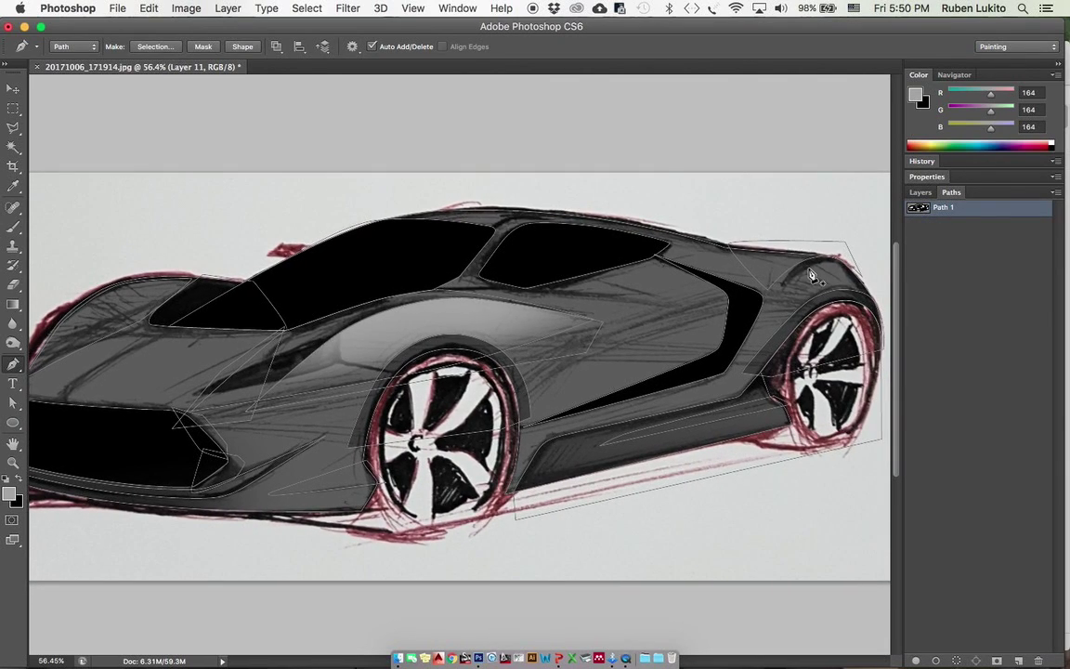
pyautogui.press('a')
pyautogui.rightClick(787, 250)
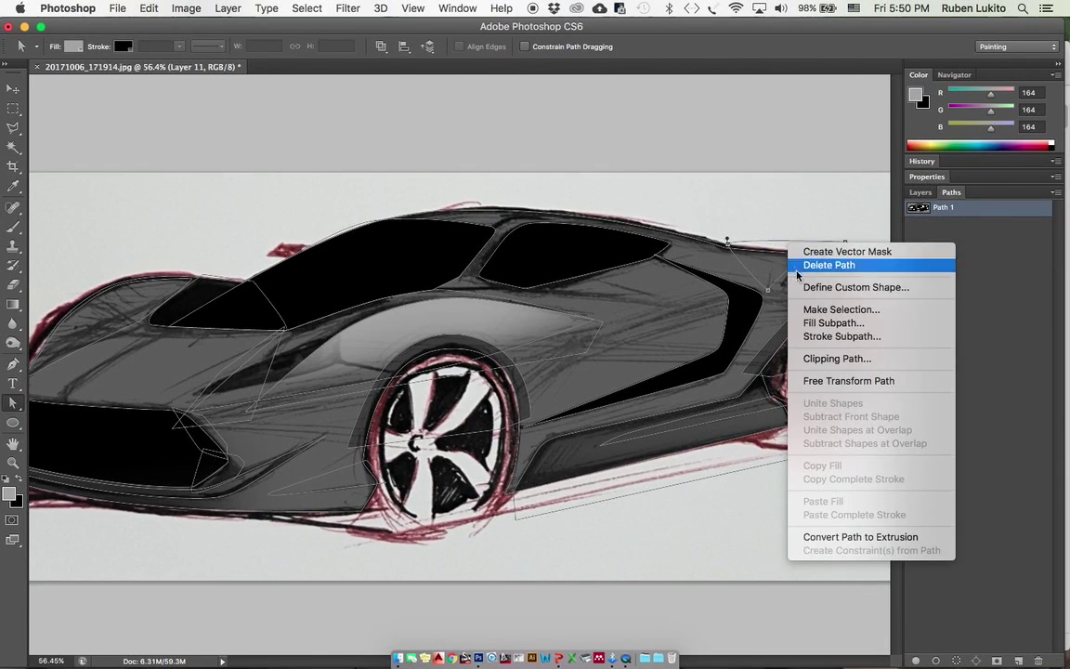
pyautogui.click(815, 309)
pyautogui.click(513, 314)
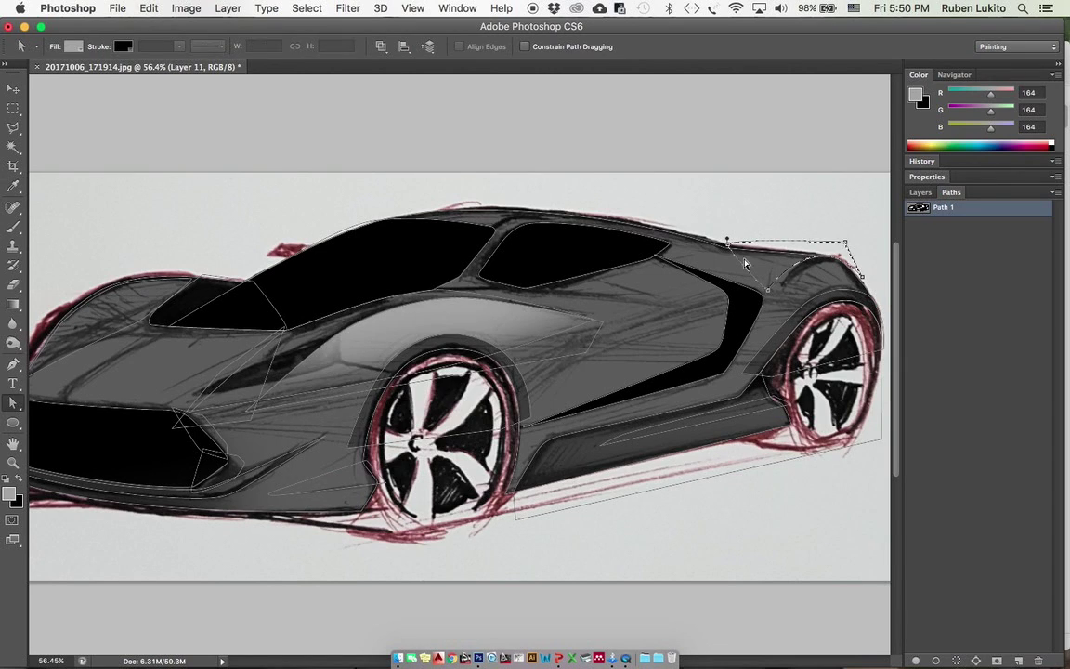
# Step: Restrict the rear fender selection to the car body outline and fill it with a grey-to-transparent gradient
pyautogui.rightClick(771, 244)
pyautogui.click(798, 335)
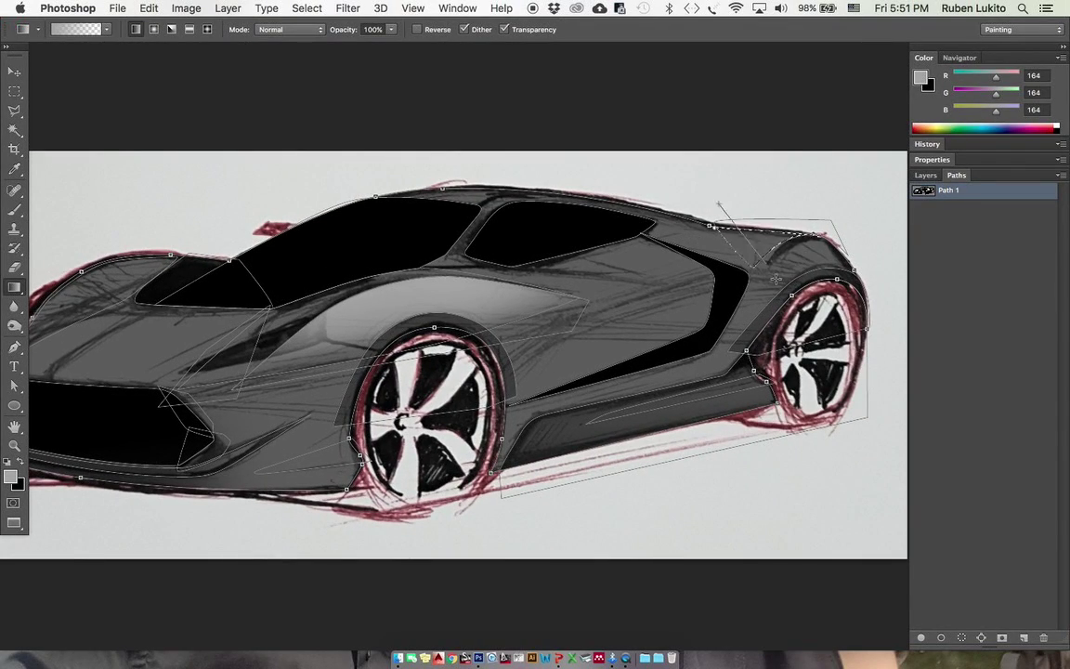
pyautogui.press('a')
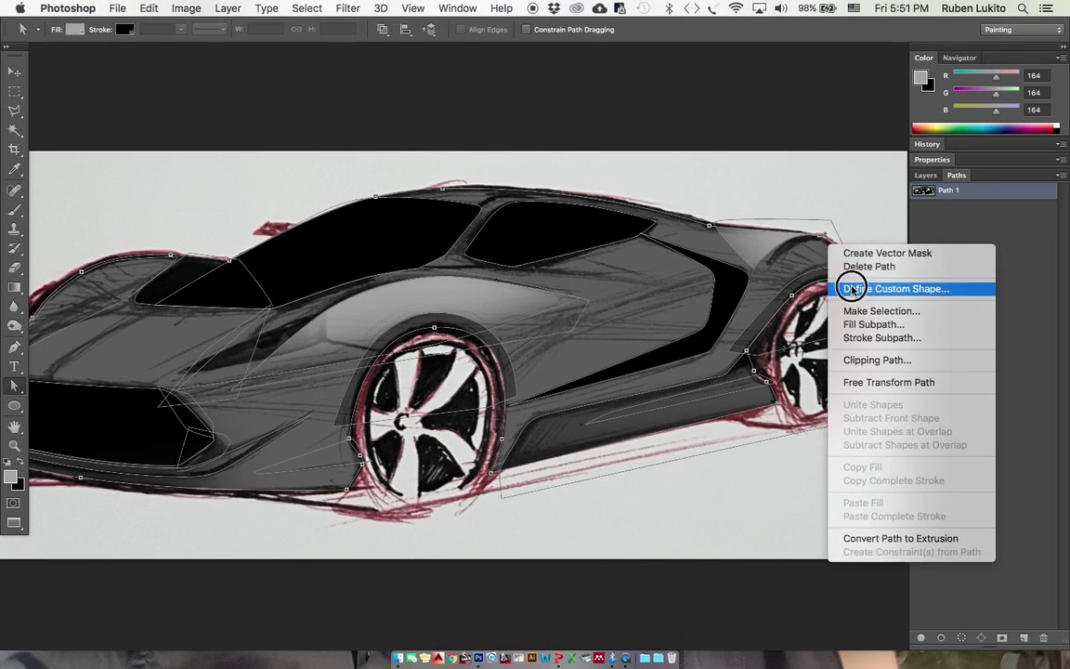
pyautogui.click(864, 305)
pyautogui.click(520, 310)
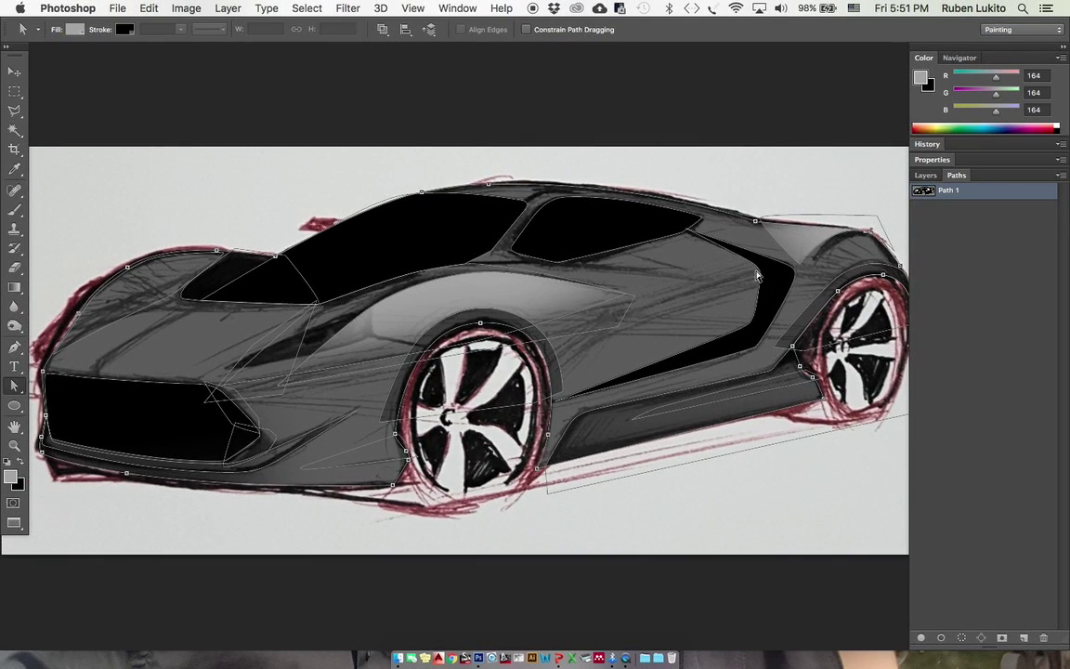
# Step: Fill the front bumper's lower lip and the triangular area ahead of the front wheel with sampled-grey gradients on separate layers
pyautogui.hscroll(-4, 757, 276)
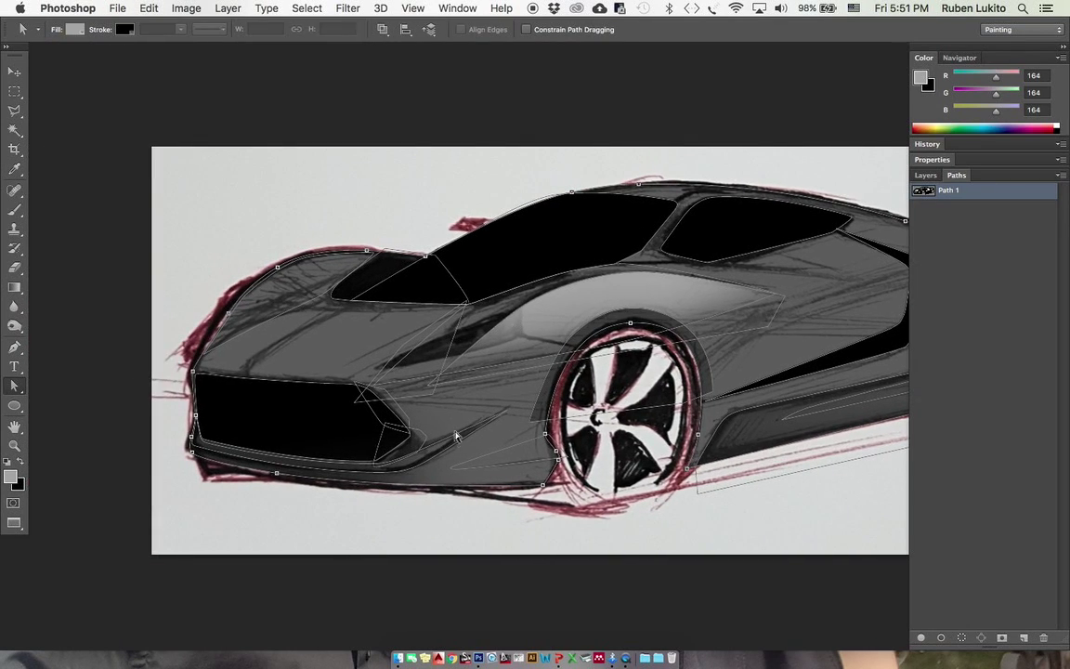
pyautogui.click(930, 177)
pyautogui.press('g')
pyautogui.press('x')
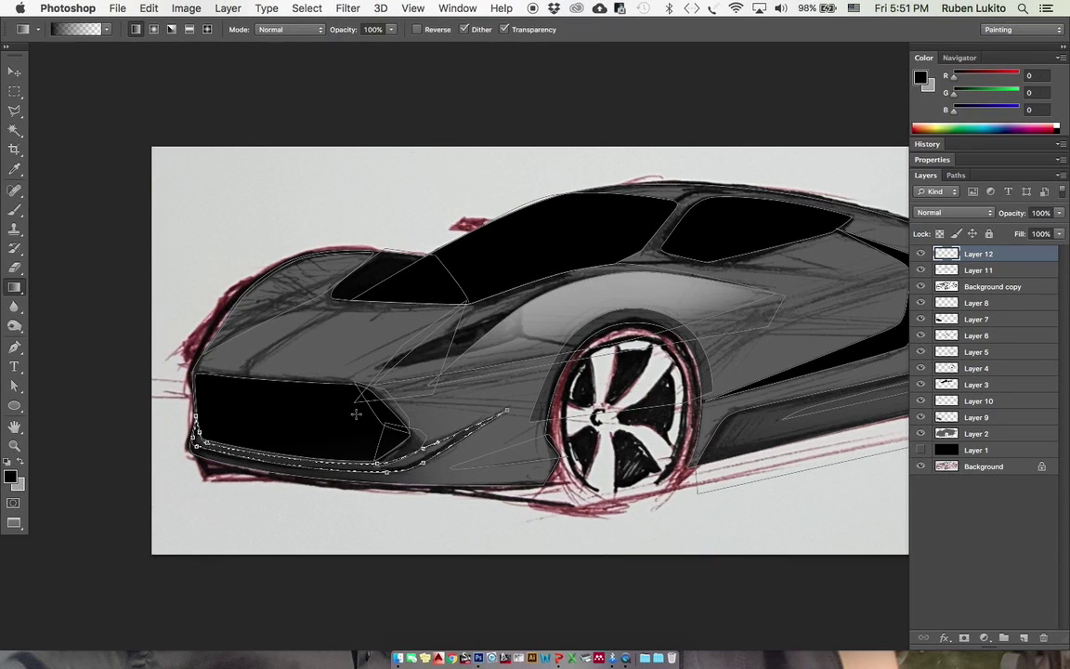
pyautogui.keyDown('alt'); pyautogui.click(600, 286); pyautogui.keyUp('alt')
pyautogui.moveTo(319, 438); pyautogui.dragTo(281, 502)
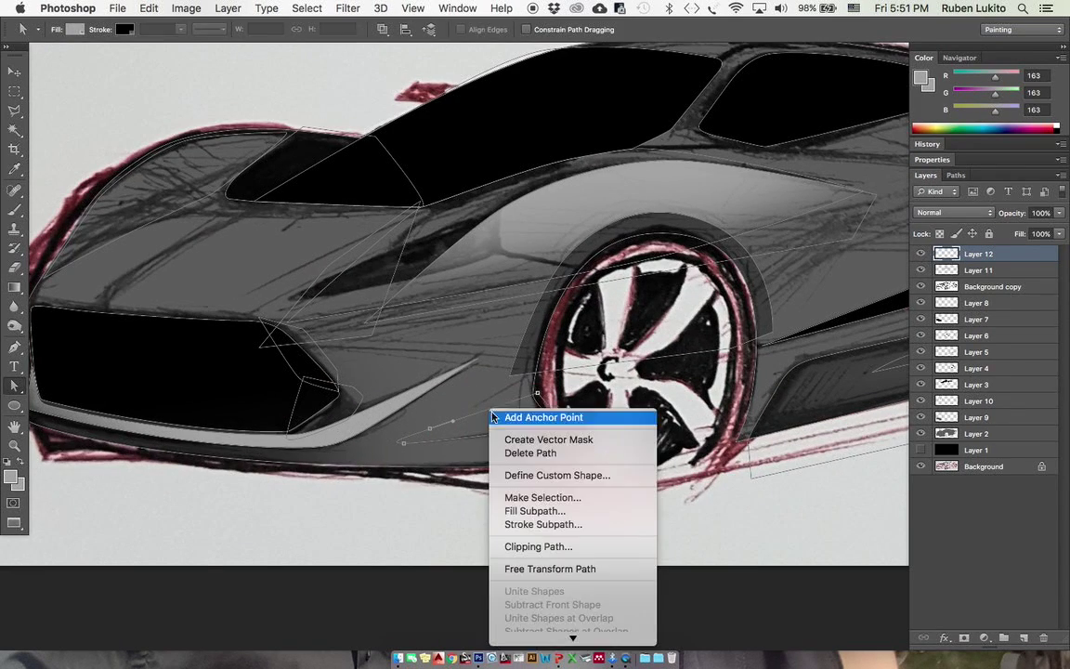
pyautogui.click(520, 494)
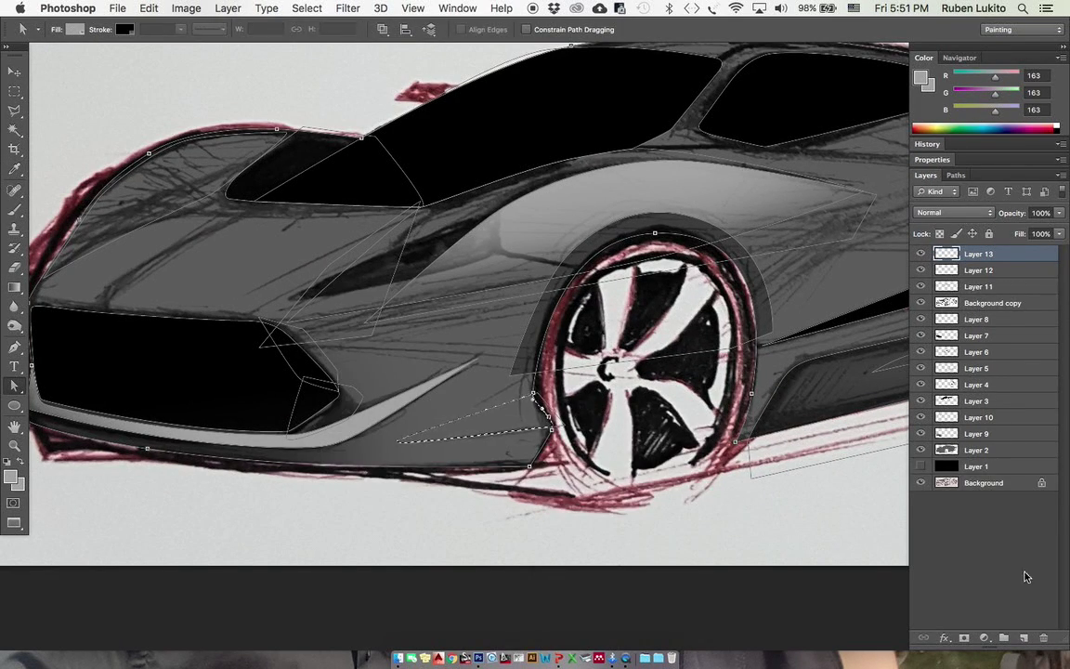
pyautogui.press('g')
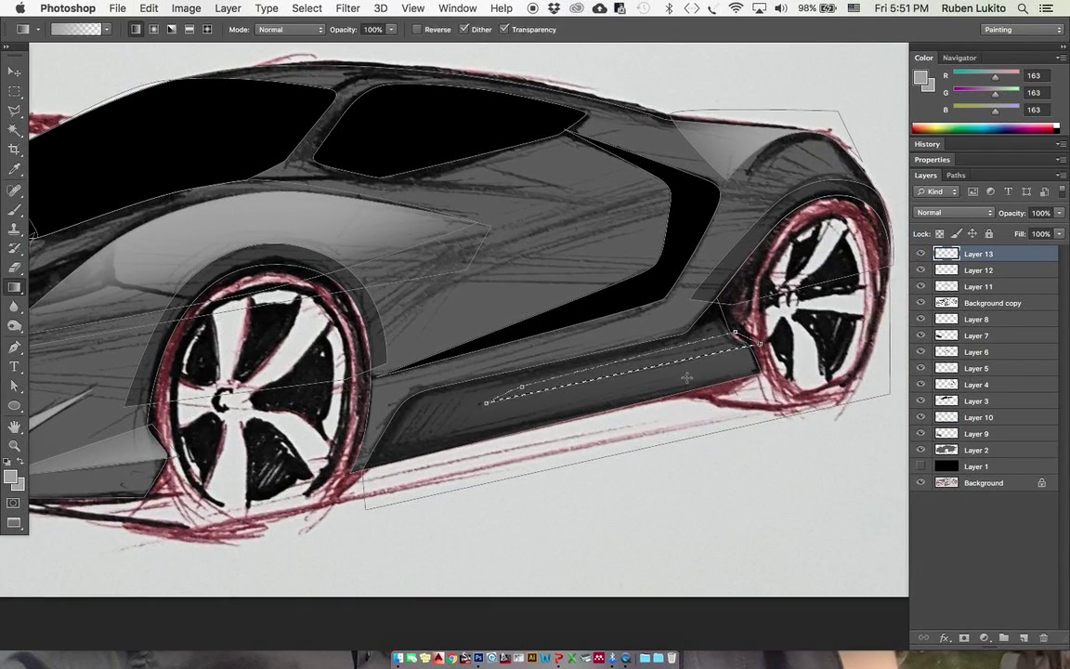
# Step: Intersect the side skirt highlight selection with the car body outline and fill it with a grey gradient on a new layer
pyautogui.rightClick(725, 321)
pyautogui.click(748, 407)
pyautogui.click(329, 439)
pyautogui.click(526, 313)
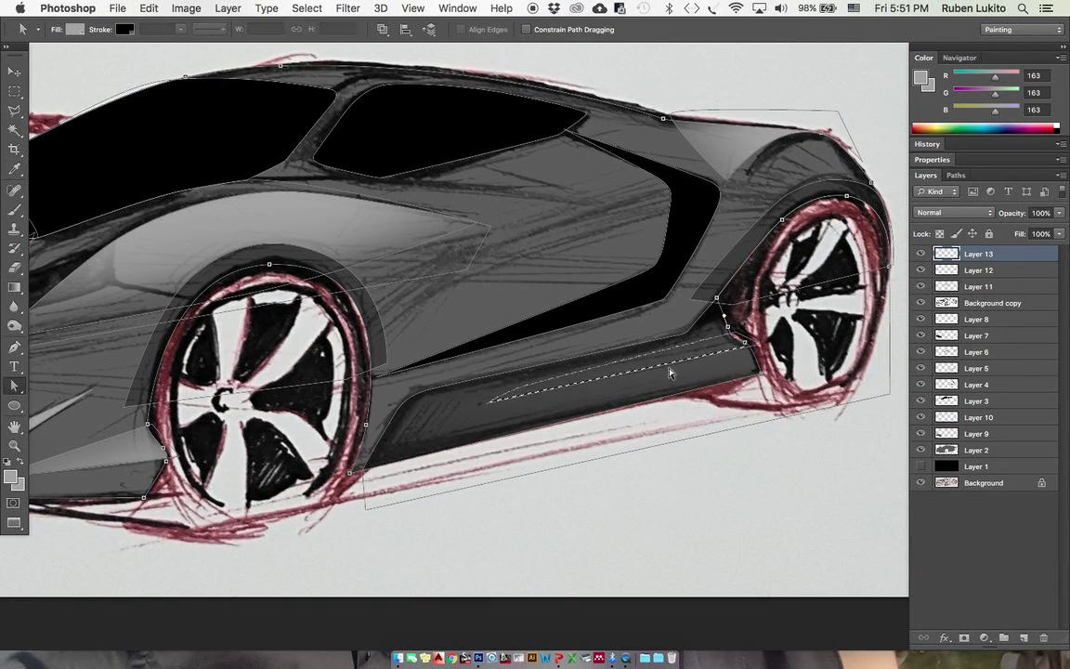
pyautogui.press('super+j')
pyautogui.press('super+z')
pyautogui.press('g')
pyautogui.click(1024, 638)
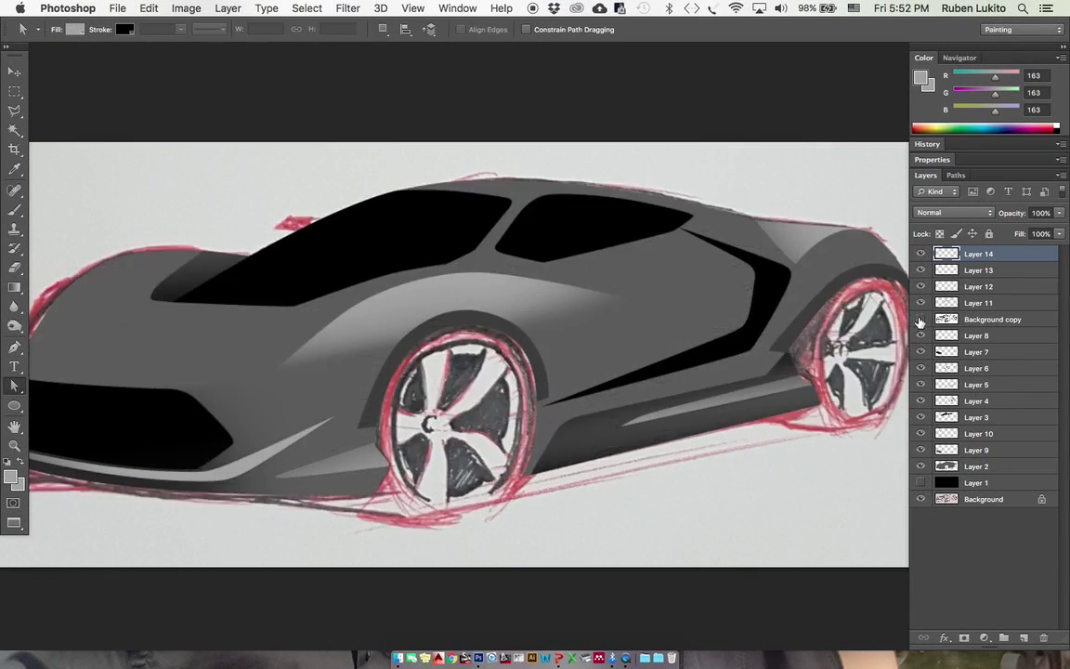
# Step: Show Path 1 and make a selection from the subpath over the top of the near front fender, below the windows
pyautogui.scroll(-5, 469, 353)
pyautogui.scroll(5, 410, 342)
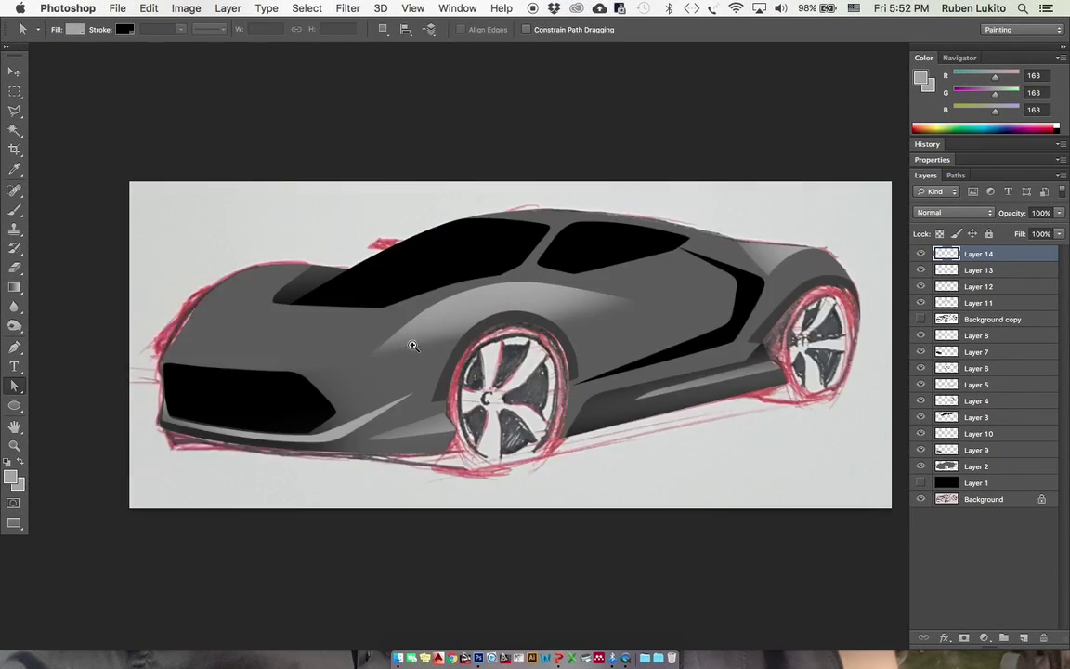
pyautogui.scroll(5, 410, 342)
pyautogui.scroll(-3, 530, 303)
pyautogui.click(596, 306)
pyautogui.hscroll(-2, 483, 321)
pyautogui.click(956, 175)
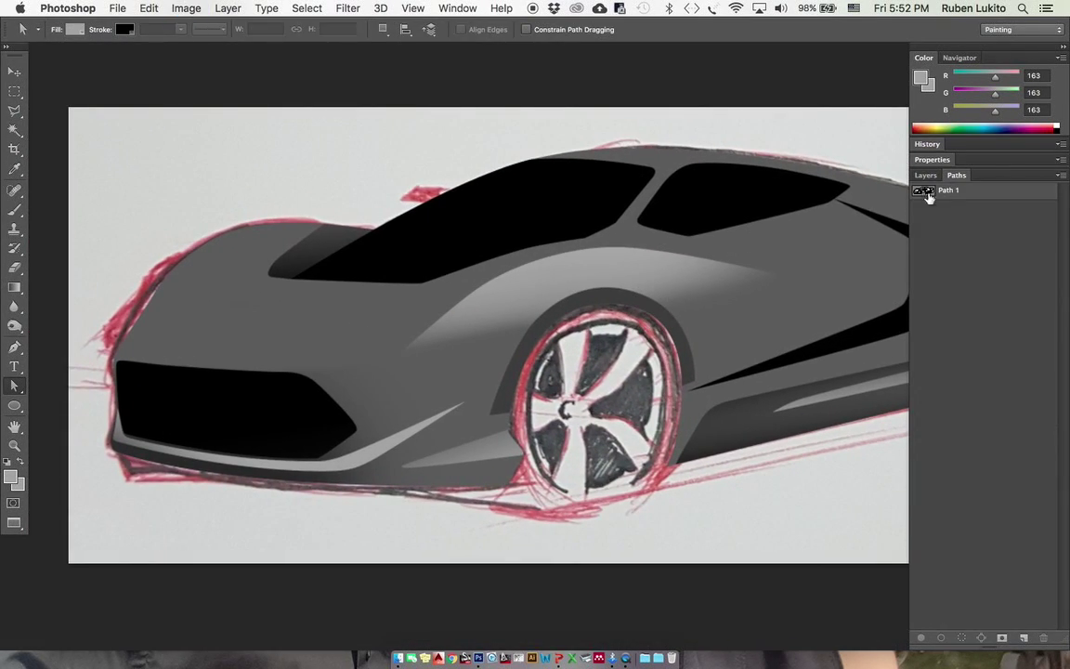
pyautogui.click(929, 192)
pyautogui.rightClick(380, 326)
pyautogui.click(432, 393)
pyautogui.click(494, 320)
# Step: Subtract the adjoining hood edge subpath and the front fender highlight subpath from the fender selection
pyautogui.click(405, 331)
pyautogui.rightClick(411, 330)
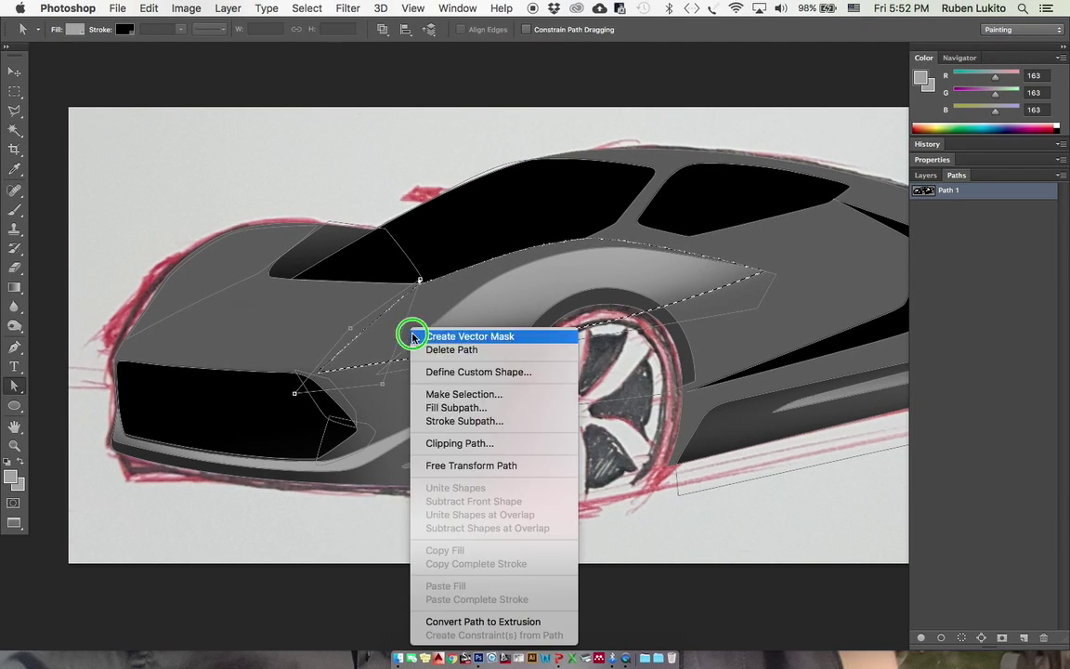
pyautogui.click(442, 391)
pyautogui.click(423, 423)
pyautogui.click(501, 314)
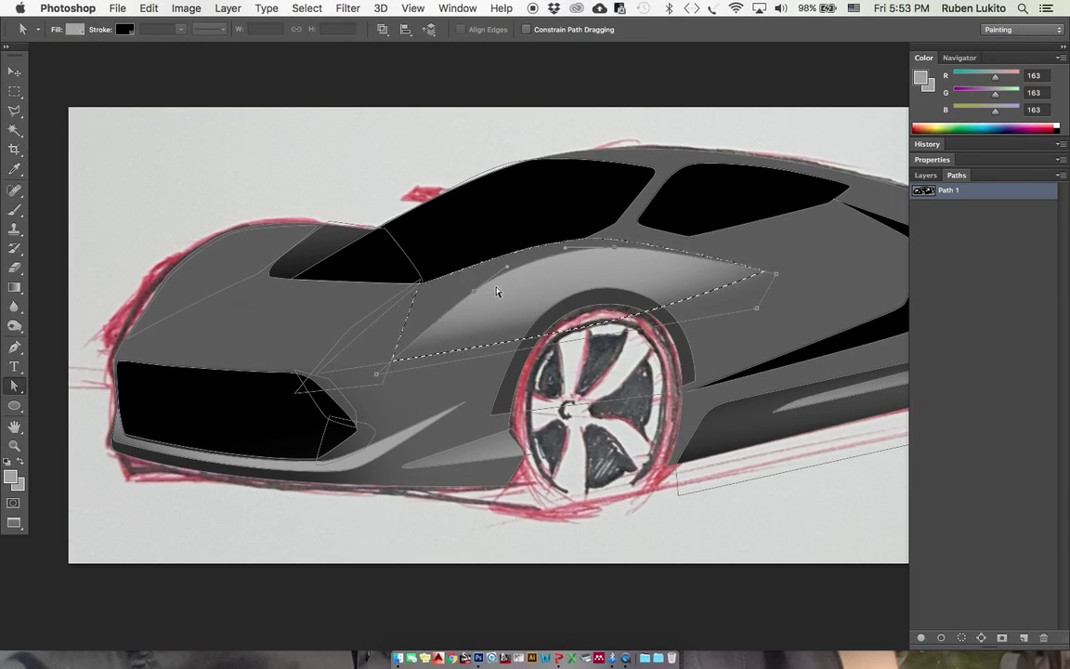
pyautogui.rightClick(496, 291)
pyautogui.click(539, 352)
pyautogui.click(405, 427)
pyautogui.click(514, 314)
# Step: Fill the remaining fender band with a sampled light grey (219) to transparent gradient on a new layer, and deselect it
pyautogui.press('g')
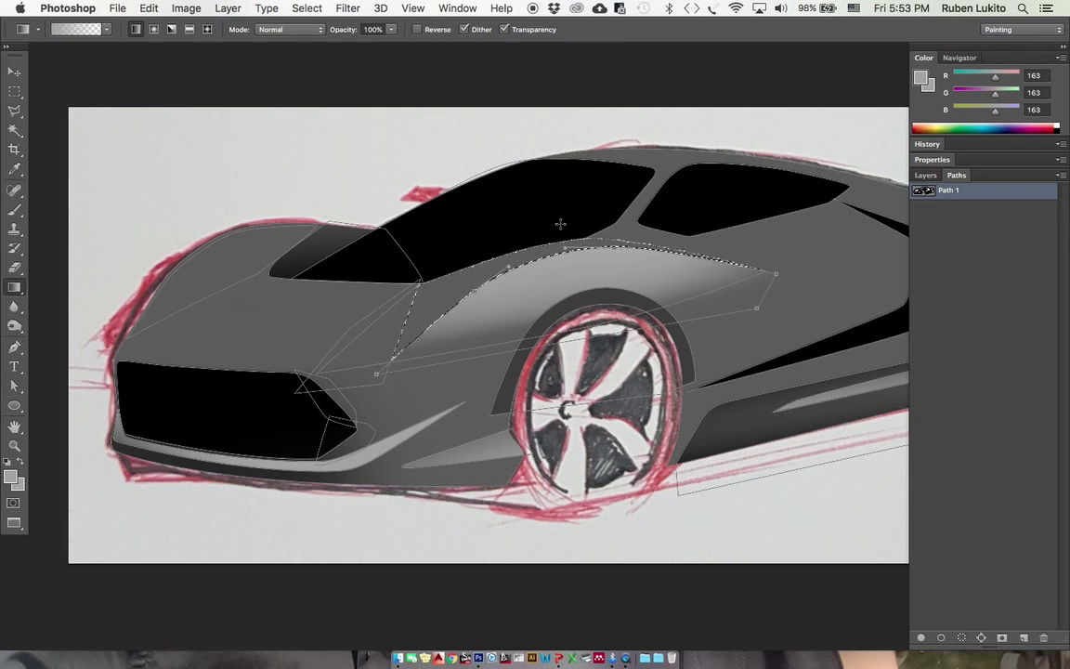
pyautogui.click(926, 174)
pyautogui.click(1023, 637)
pyautogui.keyDown('alt'); pyautogui.click(570, 360); pyautogui.keyUp('alt')
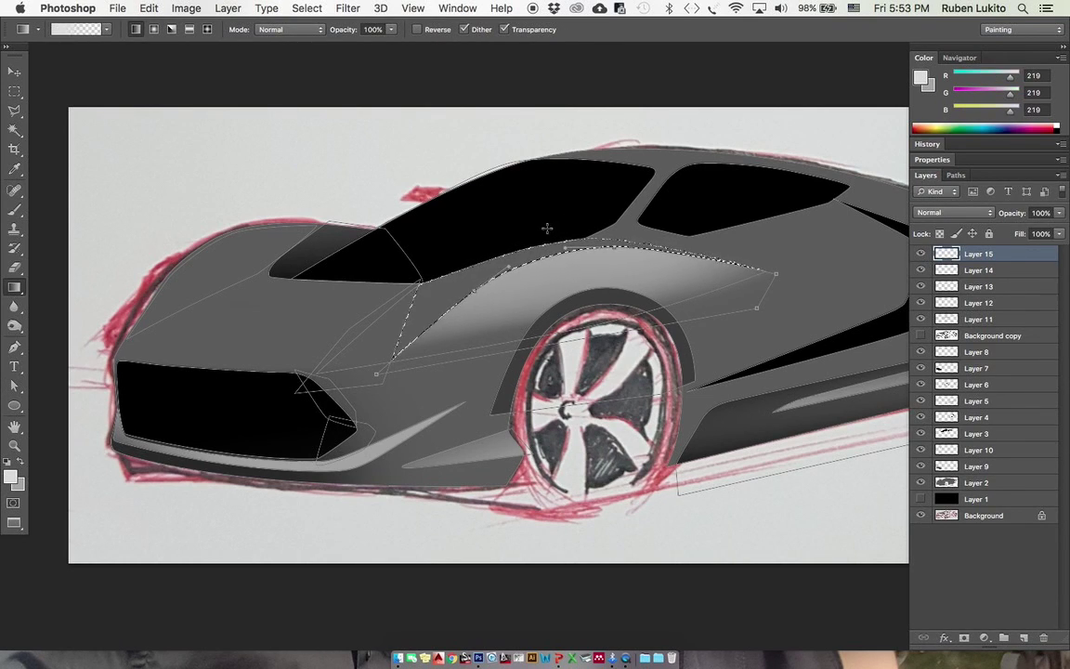
pyautogui.moveTo(547, 227); pyautogui.dragTo(494, 338)
pyautogui.press('super+d')
pyautogui.press('a')
pyautogui.click(522, 321)
# Step: Show Path 1 and the hidden Background copy sketch layer over the shaded car
pyautogui.moveTo(554, 293); pyautogui.dragTo(531, 310)
pyautogui.press('super+shift+h')
pyautogui.moveTo(339, 294); pyautogui.dragTo(405, 301)
pyautogui.moveTo(602, 260); pyautogui.dragTo(513, 287)
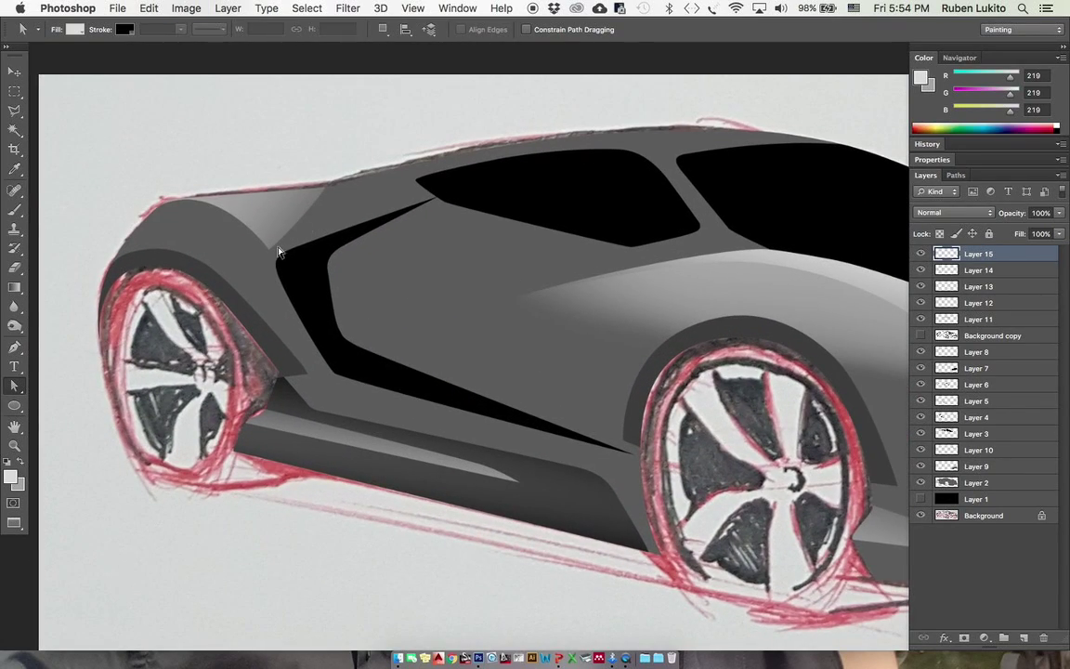
pyautogui.moveTo(603, 299); pyautogui.dragTo(574, 292)
pyautogui.press('p')
pyautogui.click(955, 175)
pyautogui.click(957, 194)
pyautogui.moveTo(641, 297); pyautogui.dragTo(557, 298)
pyautogui.click(926, 176)
pyautogui.click(922, 336)
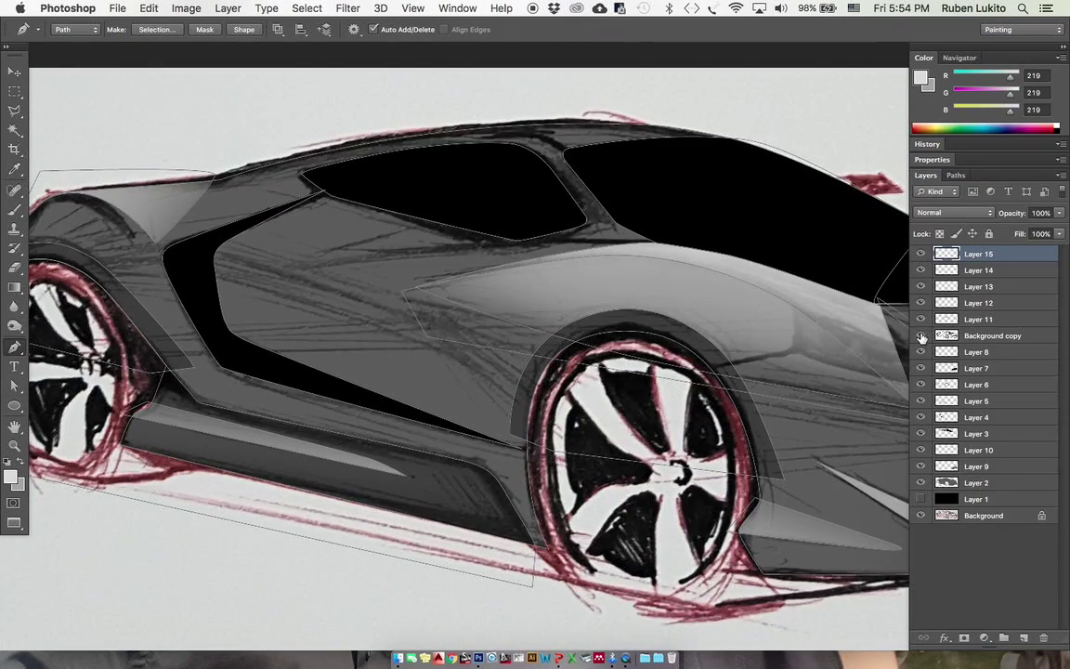
# Step: Draw a closed subpath around the upper door panel, between the side window, front fender and black side intake
pyautogui.scroll(-3, 600, 282)
pyautogui.scroll(4, 589, 309)
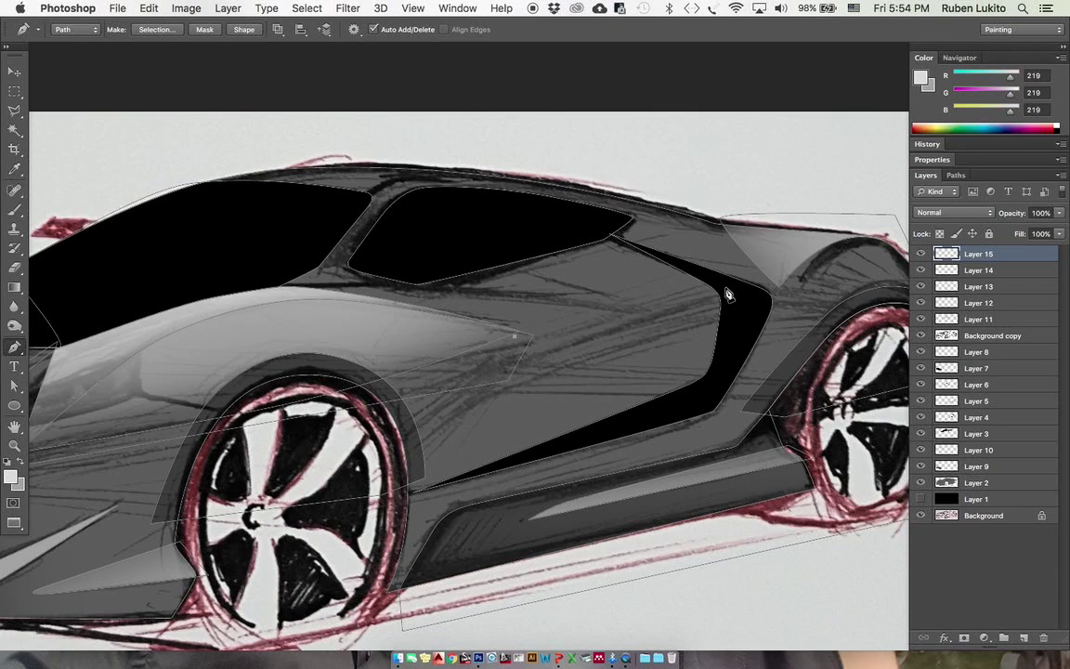
pyautogui.press('a')
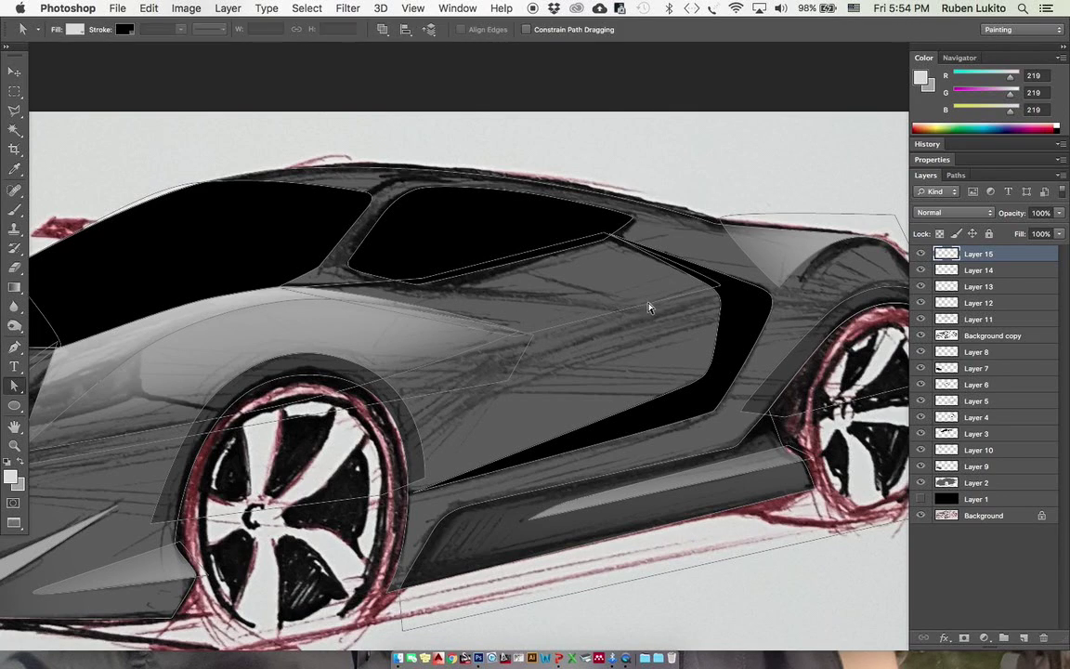
# Step: Make a selection from the upper door panel subpath and subtract the side window from it
pyautogui.rightClick(649, 306)
pyautogui.click(690, 369)
pyautogui.press('Return')
pyautogui.rightClick(554, 261)
pyautogui.click(606, 323)
pyautogui.press('Return')
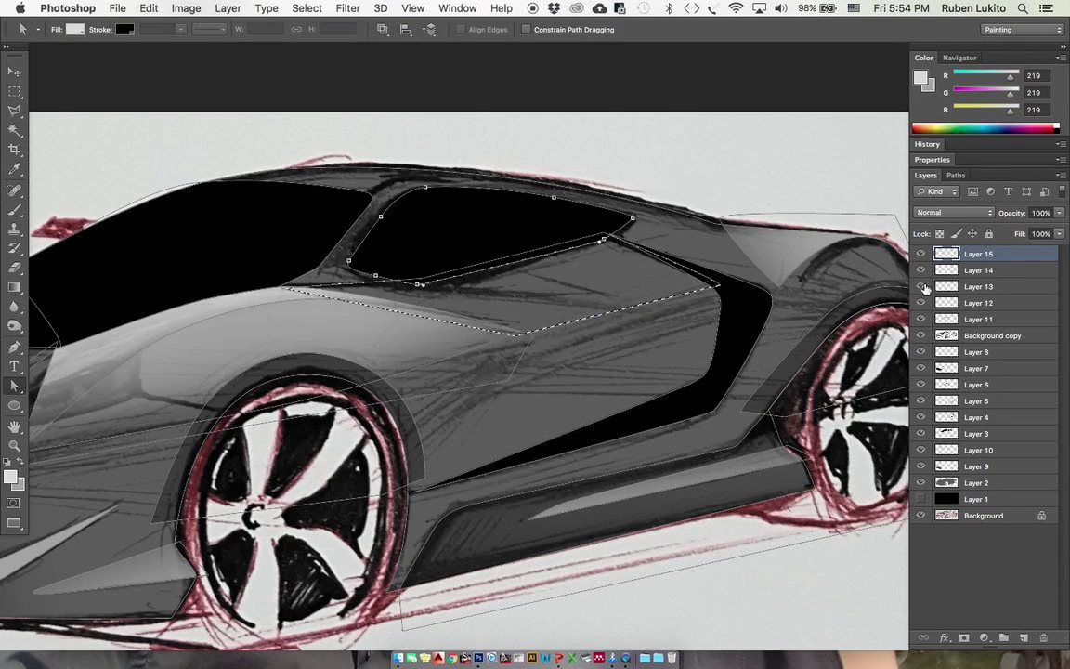
# Step: Add a new layer, subtract the black side intake subpath from the door selection and switch to full-screen view
pyautogui.hotkey('ctrl', 'shift', 'alt', 'n')
pyautogui.press('g')
pyautogui.press('super+z')
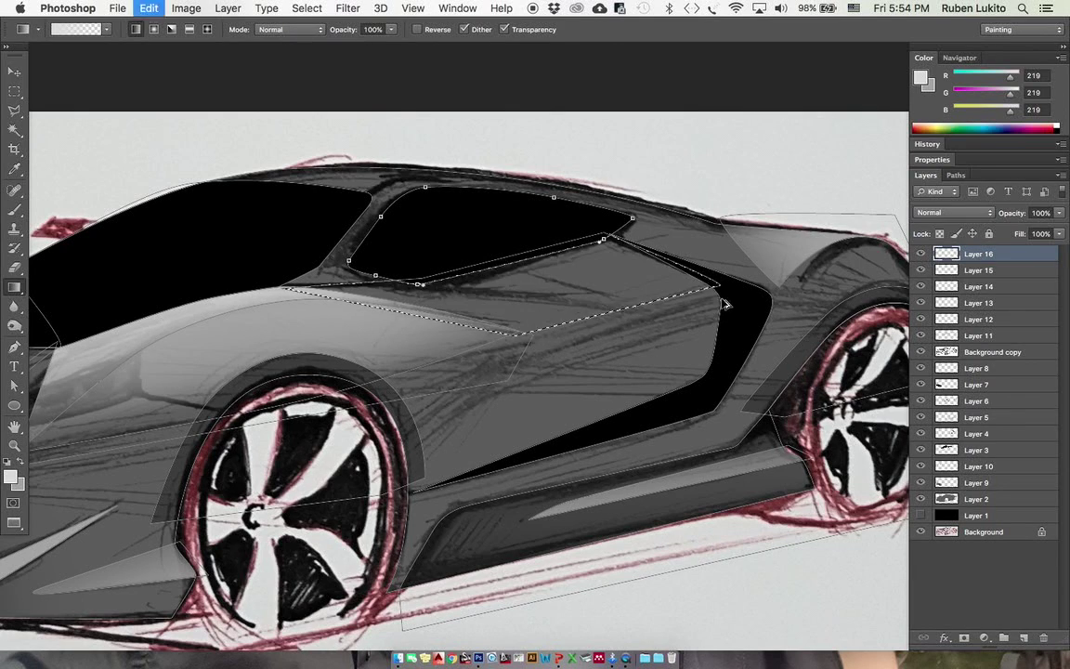
pyautogui.press('a')
pyautogui.rightClick(723, 301)
pyautogui.click(753, 368)
pyautogui.click(451, 421)
pyautogui.press('Return')
pyautogui.press('f')
pyautogui.press('g')
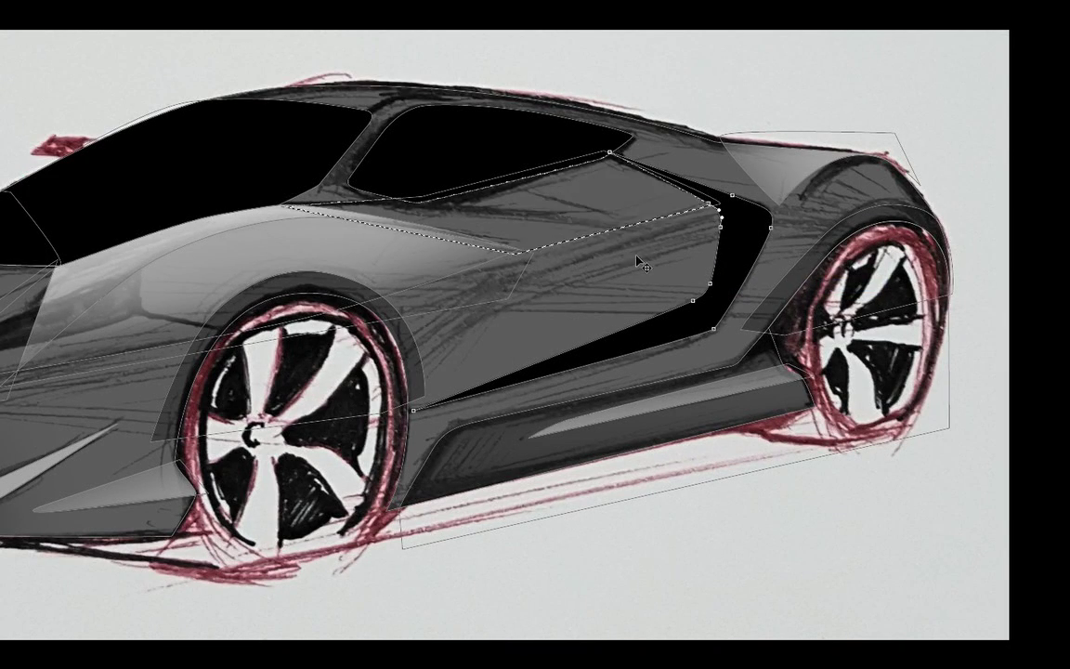
pyautogui.moveTo(641, 262); pyautogui.dragTo(595, 178)
pyautogui.moveTo(492, 268); pyautogui.dragTo(548, 168)
pyautogui.press('a')
pyautogui.press('5')
pyautogui.click(448, 260)
pyautogui.rightClick(446, 260)
pyautogui.click(477, 328)
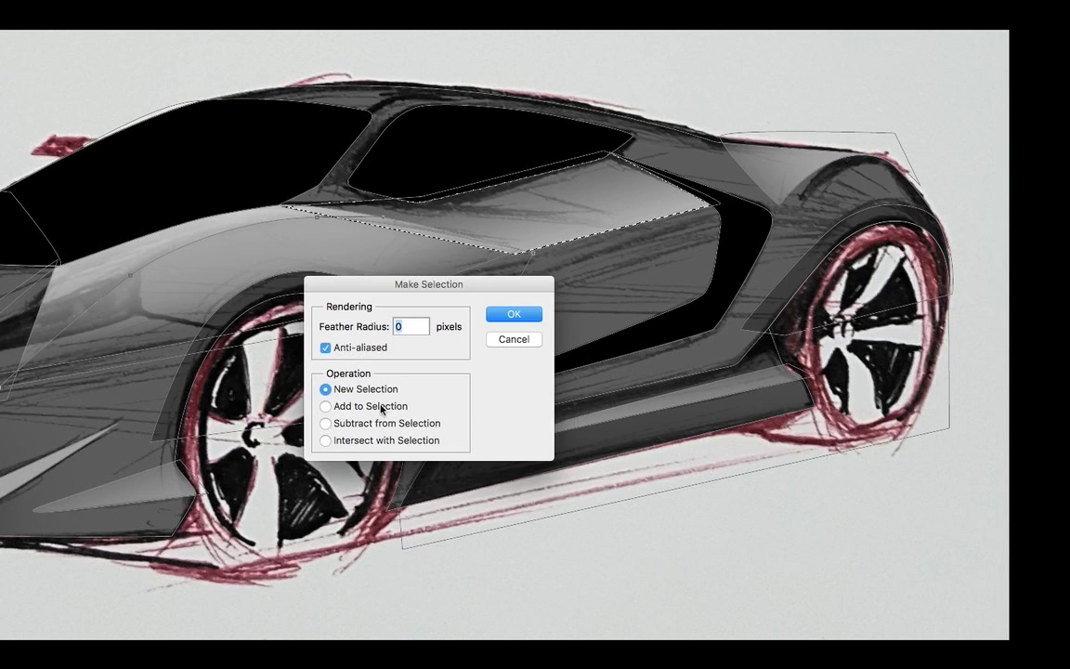
pyautogui.click(379, 422)
pyautogui.press('Return')
pyautogui.press('super+alt+z')
pyautogui.press('super+alt+z')
pyautogui.press('super+alt+z')
pyautogui.press('super+alt+z')
# Step: Subtract the front fender highlight subpath and the fender's upper band subpath from the door selection
pyautogui.rightClick(519, 269)
pyautogui.click(567, 358)
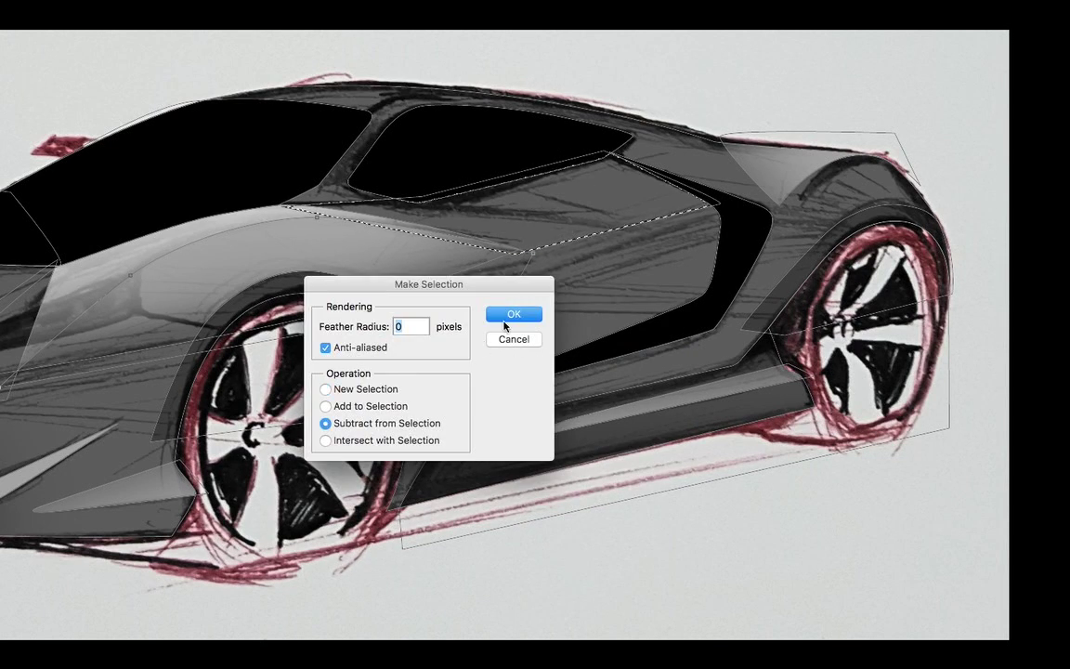
pyautogui.click(508, 314)
pyautogui.rightClick(385, 242)
pyautogui.click(453, 333)
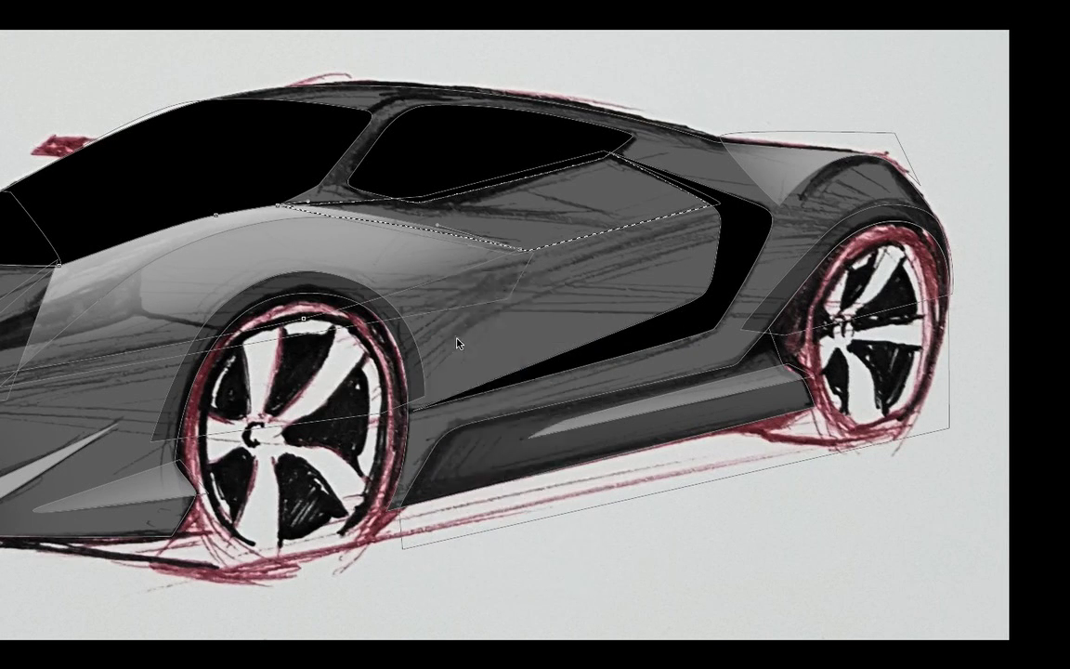
pyautogui.press('Return')
# Step: Fill the upper door panel selection with a light grey to transparent gradient and deselect it
pyautogui.press('g')
pyautogui.moveTo(528, 259); pyautogui.dragTo(578, 134)
pyautogui.press('super+d')
pyautogui.press('a')
pyautogui.click(611, 240)
pyautogui.scroll(-5, 611, 242)
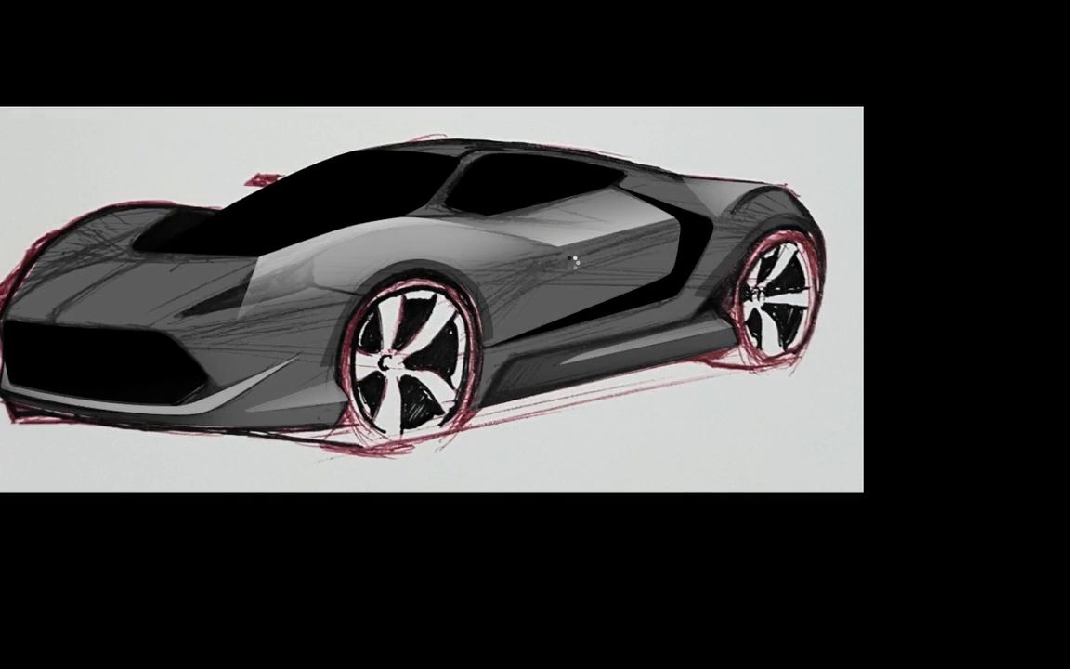
# Step: Return to the standard screen mode, hide the Background copy layer and flip the canvas horizontally
pyautogui.press('f')
pyautogui.click(916, 371)
pyautogui.moveTo(266, 247)
pyautogui.mouseDown()
pyautogui.moveTo(363, 248)
pyautogui.moveTo(411, 270)
pyautogui.mouseUp()
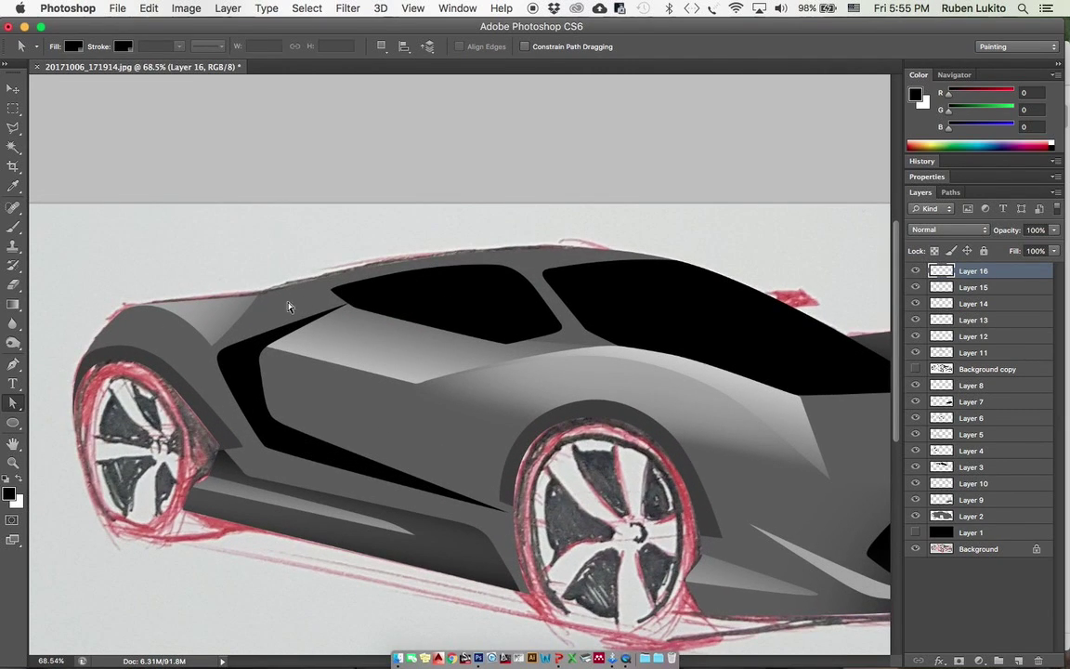
# Step: Draw a closed subpath in Path 1 around the rear quarter panel, between the side window and the rear fender
pyautogui.click(951, 192)
pyautogui.moveTo(304, 317); pyautogui.dragTo(340, 290)
pyautogui.press('p')
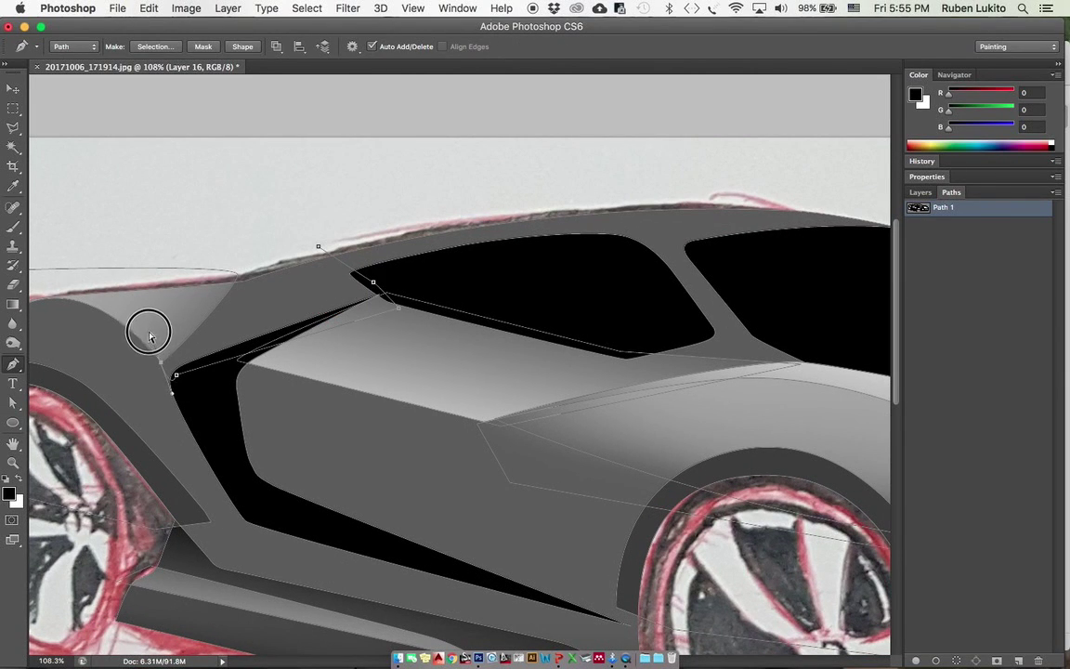
pyautogui.click(193, 273)
pyautogui.click(275, 223)
pyautogui.click(319, 246)
# Step: Make a selection from the rear quarter panel subpath and subtract the rear fender highlight, black side intake, upper door panel and side window
pyautogui.press('a')
pyautogui.rightClick(351, 269)
pyautogui.click(423, 313)
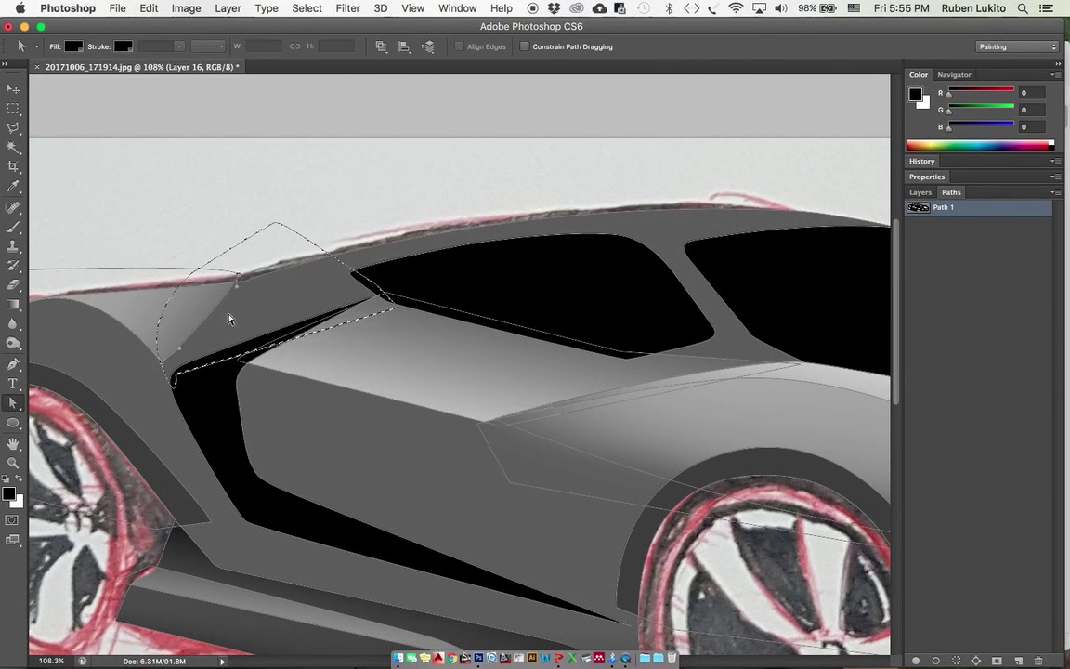
pyautogui.click(277, 342)
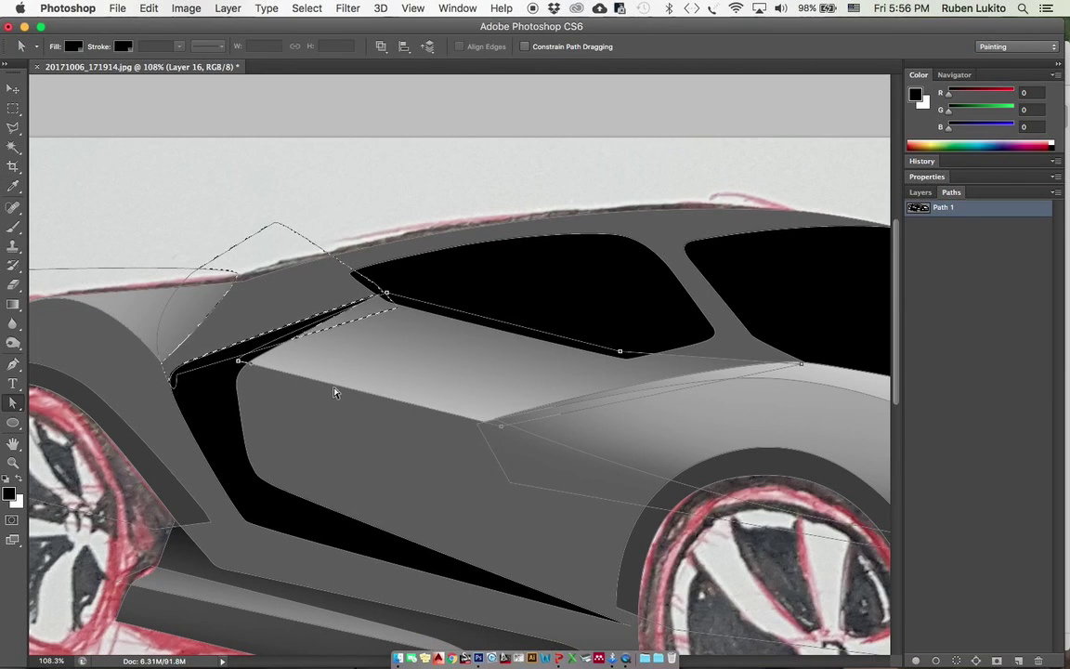
pyautogui.click(447, 252)
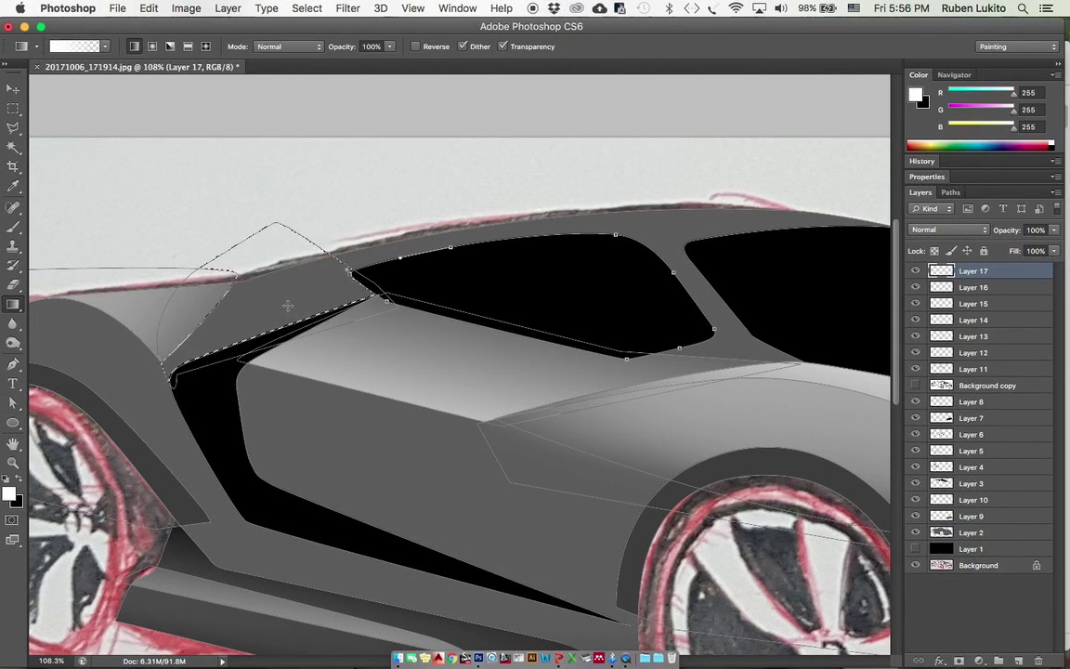
# Step: Intersect the rear quarter panel selection with the car body outline, fill it with a white-to-transparent gradient and deselect it
pyautogui.rightClick(298, 271)
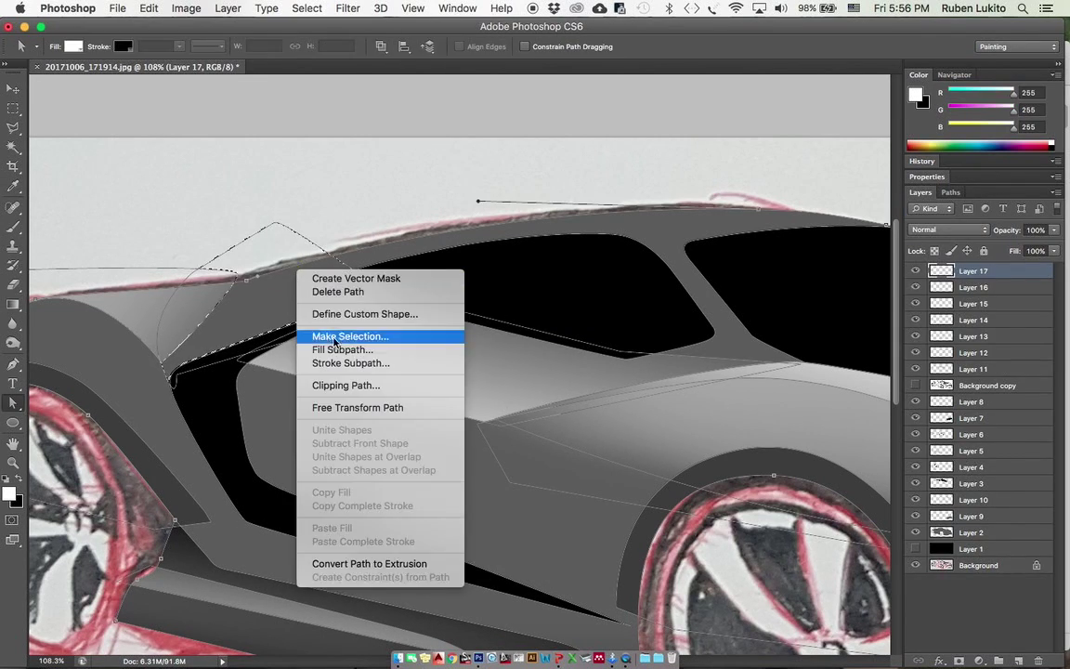
pyautogui.click(335, 336)
pyautogui.click(513, 314)
pyautogui.press('g')
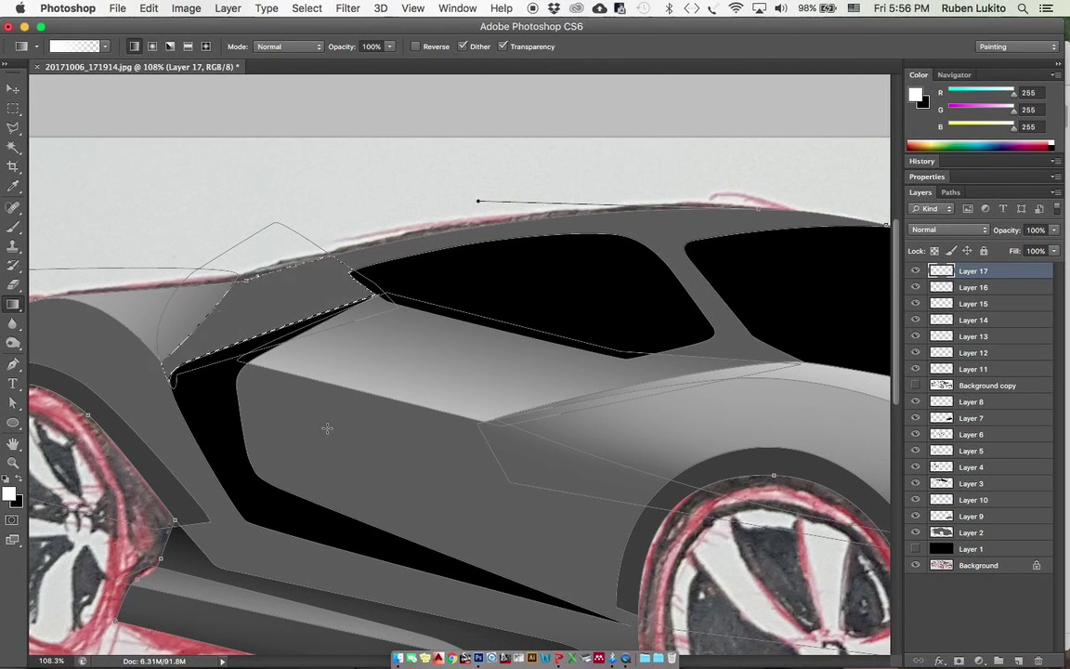
pyautogui.moveTo(282, 309); pyautogui.dragTo(237, 193)
pyautogui.press('super+d')
pyautogui.press('a')
# Step: Flip the canvas horizontally and back to review the shading in both orientations
pyautogui.scroll(-5, 409, 352)
pyautogui.moveTo(341, 350); pyautogui.dragTo(278, 350)
pyautogui.press('super+shift+h')
pyautogui.moveTo(564, 320); pyautogui.dragTo(609, 310)
pyautogui.press('v')
pyautogui.moveTo(636, 351); pyautogui.dragTo(617, 333)
pyautogui.press('super+shift+h')
# Step: Show Path 1 and make a selection from the far front fender subpath beside the hood
pyautogui.click(951, 192)
pyautogui.click(948, 207)
pyautogui.press('a')
pyautogui.click(725, 355)
pyautogui.rightClick(726, 359)
pyautogui.click(747, 428)
pyautogui.click(510, 327)
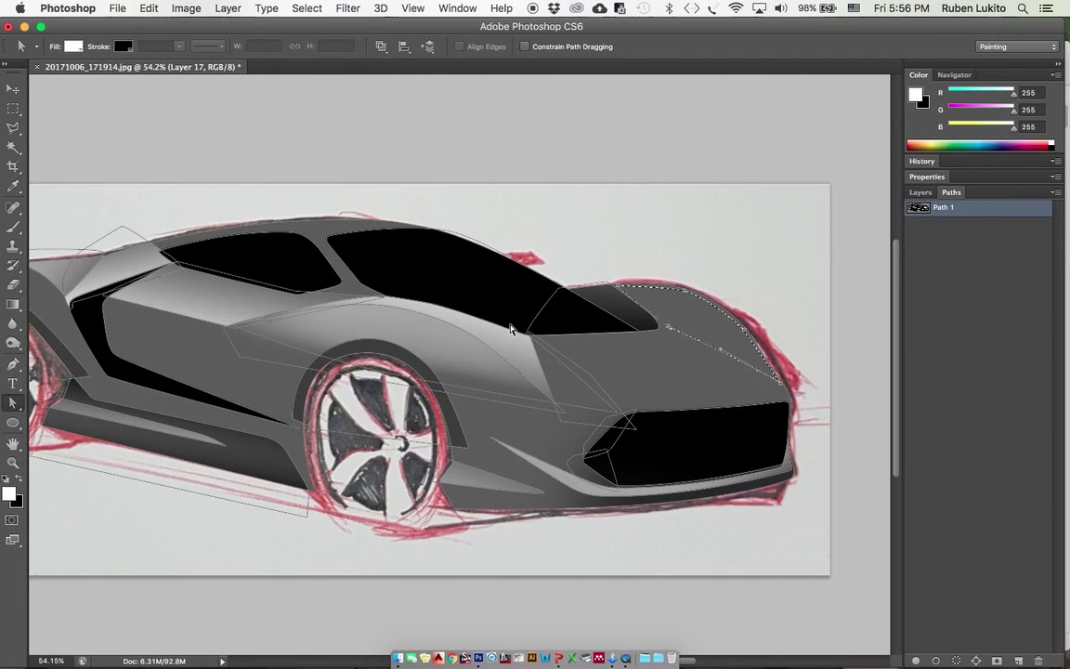
# Step: Fill the far front fender with a sampled dark grey (52, 53, 52) to transparent gradient on a new layer, and deselect it
pyautogui.press('g')
pyautogui.click(921, 192)
pyautogui.press('x')
pyautogui.keyDown('alt'); pyautogui.click(612, 294); pyautogui.keyUp('alt')
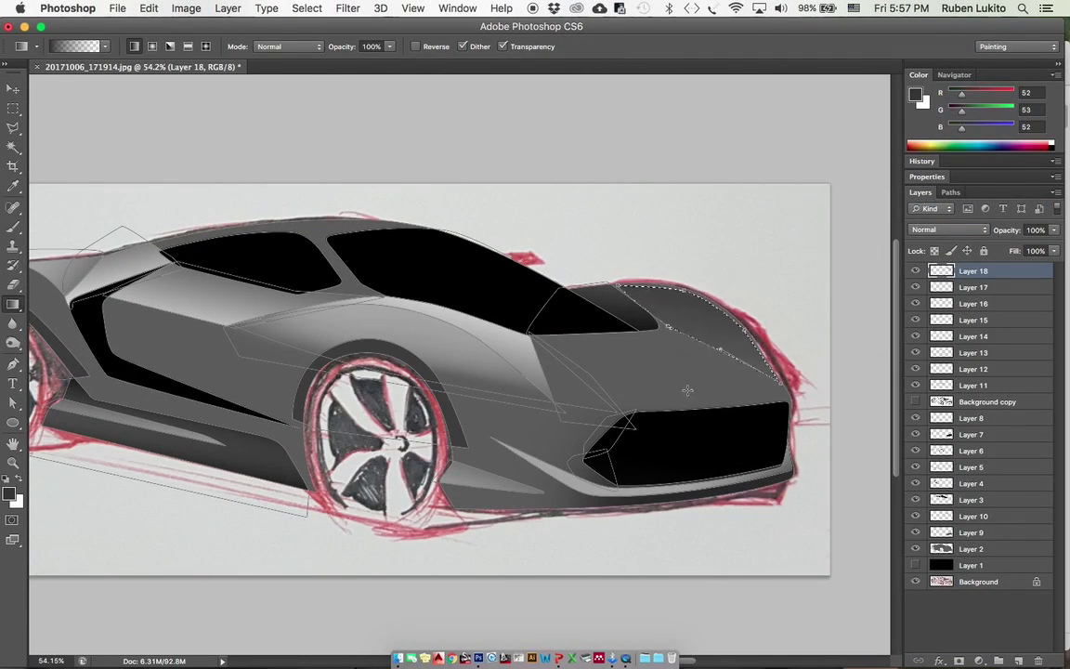
pyautogui.moveTo(685, 407); pyautogui.dragTo(726, 209)
pyautogui.press('super+d')
pyautogui.press('a')
pyautogui.press('Return')
# Step: Flip the canvas back to its original orientation
pyautogui.moveTo(690, 373); pyautogui.dragTo(801, 362)
pyautogui.press('super+shift+h')
pyautogui.moveTo(559, 325); pyautogui.dragTo(601, 334)
pyautogui.scroll(-3, 561, 330)
pyautogui.moveTo(342, 345); pyautogui.dragTo(472, 339)
pyautogui.moveTo(587, 339); pyautogui.dragTo(614, 351)
pyautogui.scroll(-1, 525, 346)
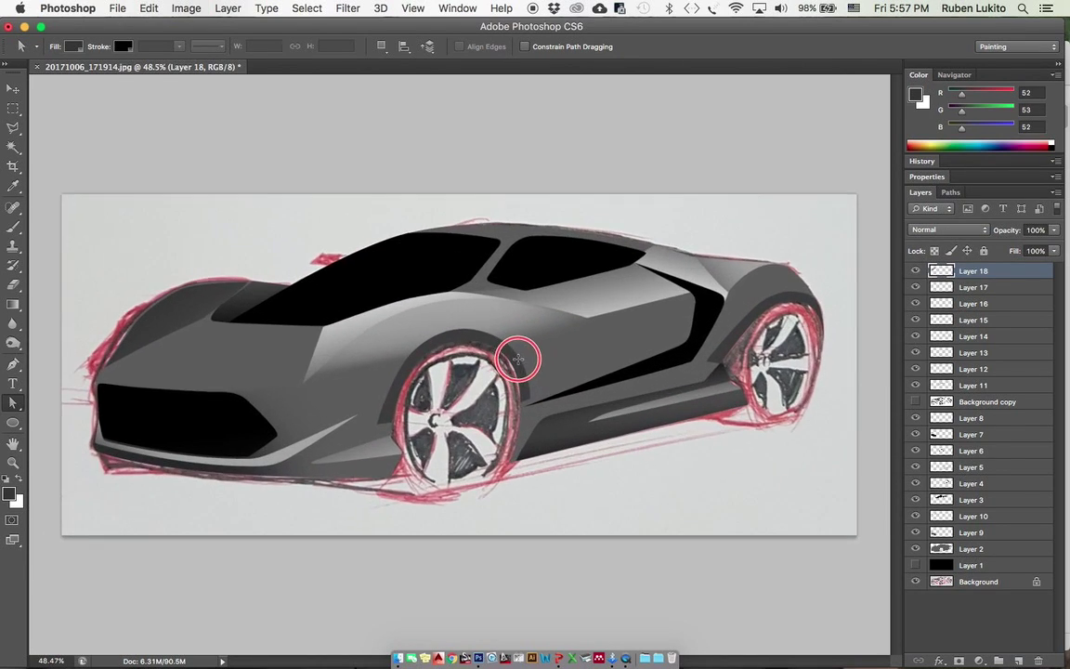
# Step: Paint a soft black spot on the door on a new layer with a 250 px brush at 30% flow
pyautogui.click(1019, 659)
pyautogui.press('b')
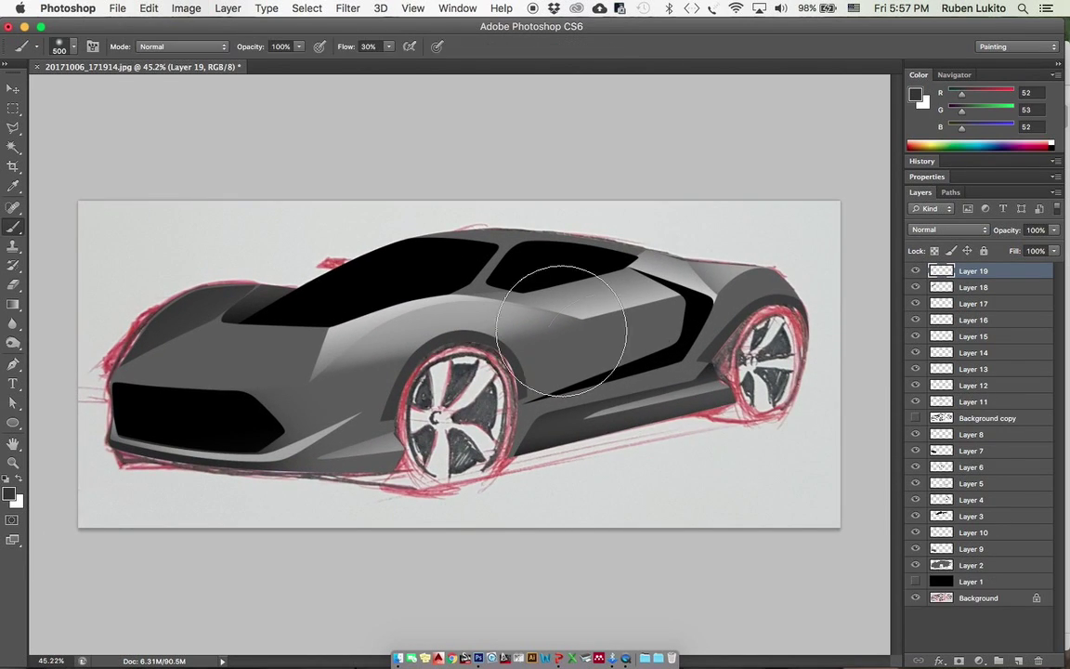
pyautogui.keyDown('alt'); pyautogui.click(450, 276); pyautogui.keyUp('alt')
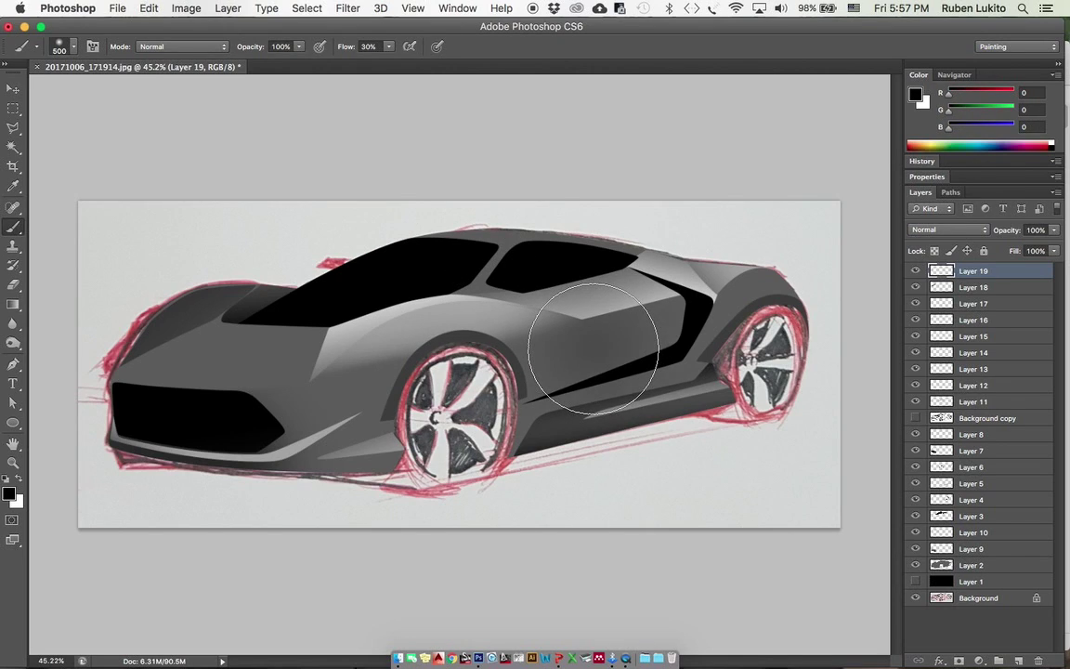
pyautogui.press('space')
pyautogui.click(565, 360)
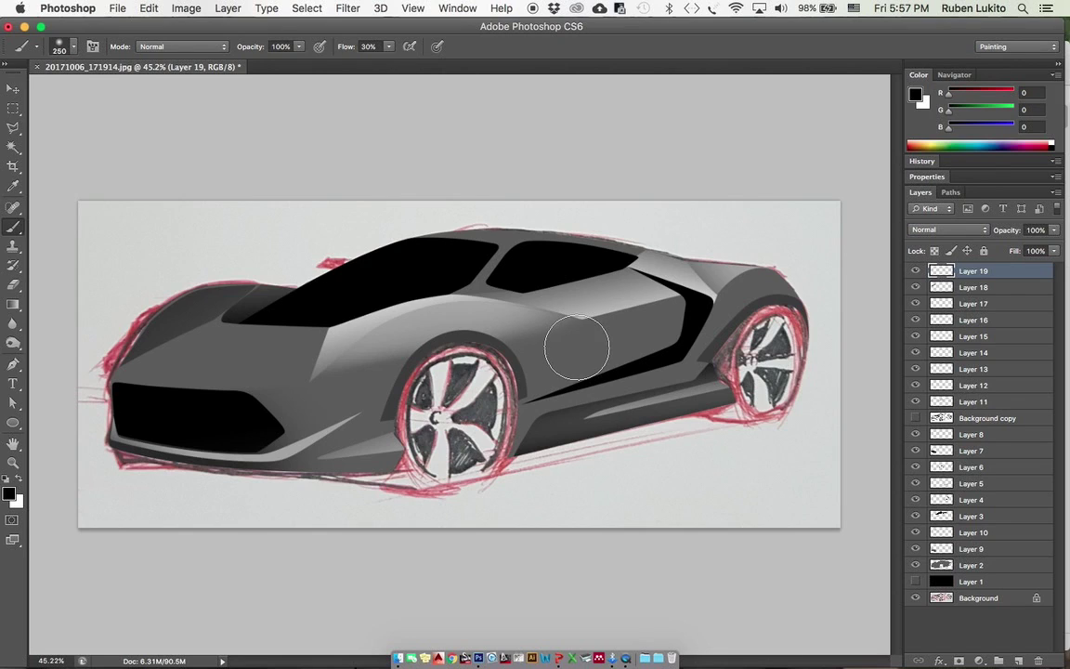
pyautogui.click(577, 347)
pyautogui.click(577, 347)
pyautogui.click(577, 348)
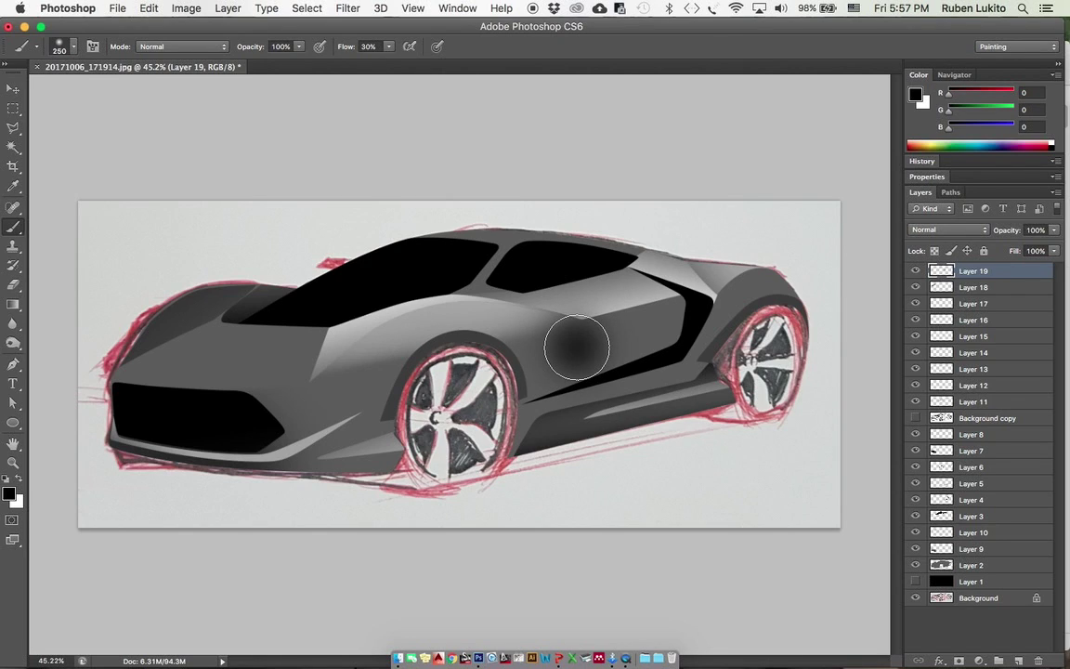
# Step: Free-transform the black spot on the door to 176.87% width and 80.65% height, rotated -12.05°, and reposition it on the door
pyautogui.press('super+t')
pyautogui.moveTo(644, 345); pyautogui.dragTo(748, 342)
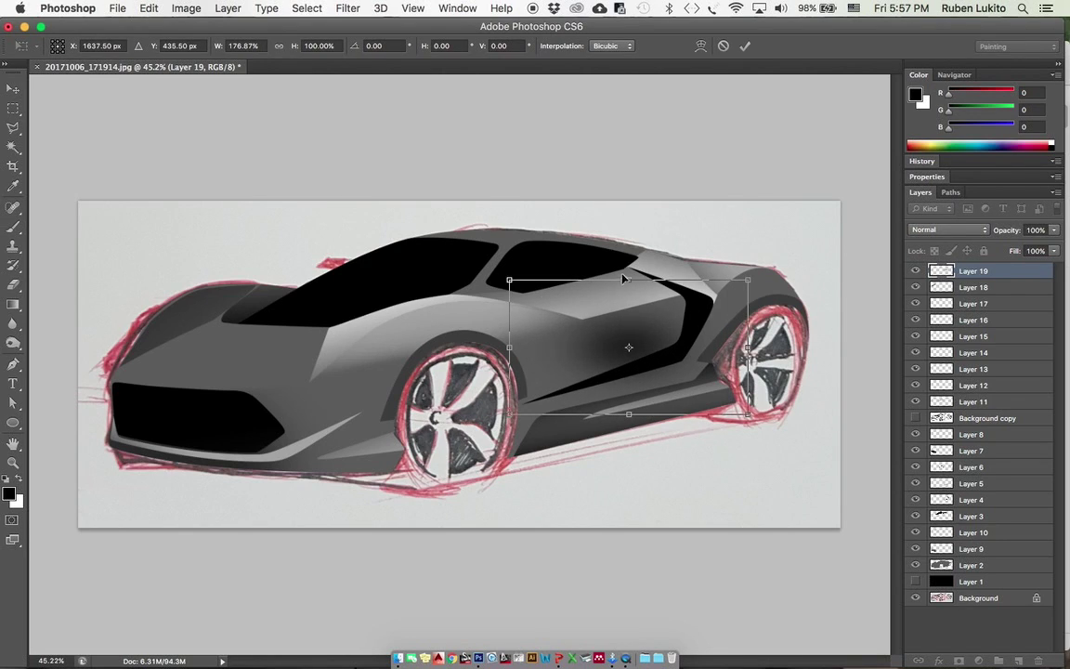
pyautogui.moveTo(632, 280); pyautogui.dragTo(635, 303)
pyautogui.moveTo(681, 258); pyautogui.dragTo(659, 248)
pyautogui.moveTo(670, 326); pyautogui.dragTo(635, 309)
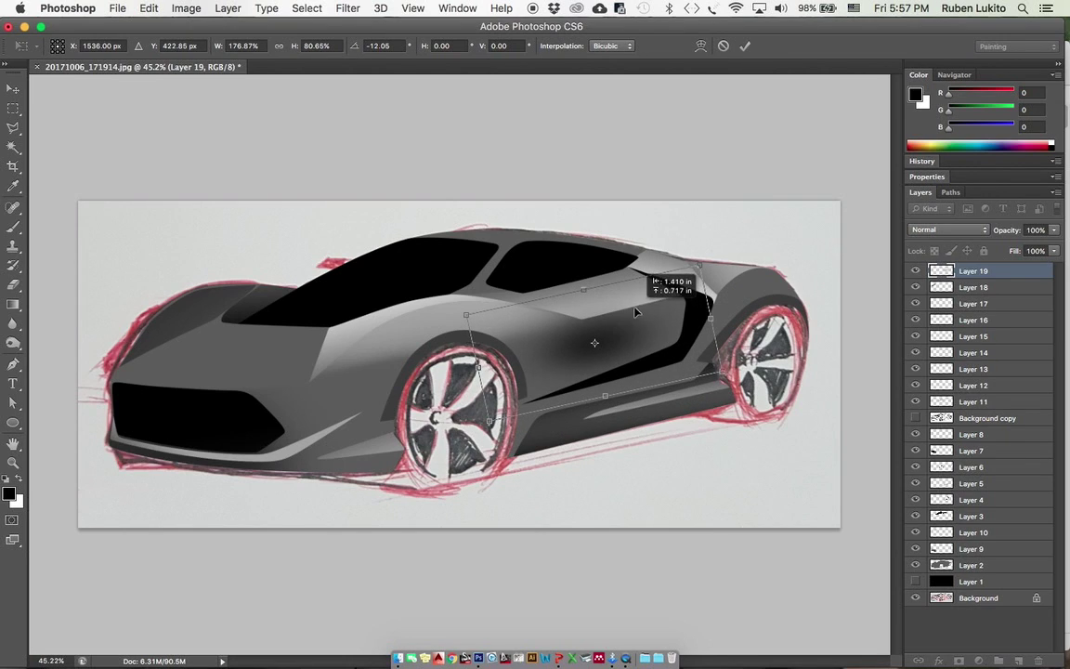
# Step: Stretch the door spot into a long shadow at 689.60% width, 108.06% height and -15.12° rotation, and apply the transform
pyautogui.moveTo(719, 319); pyautogui.dragTo(828, 283)
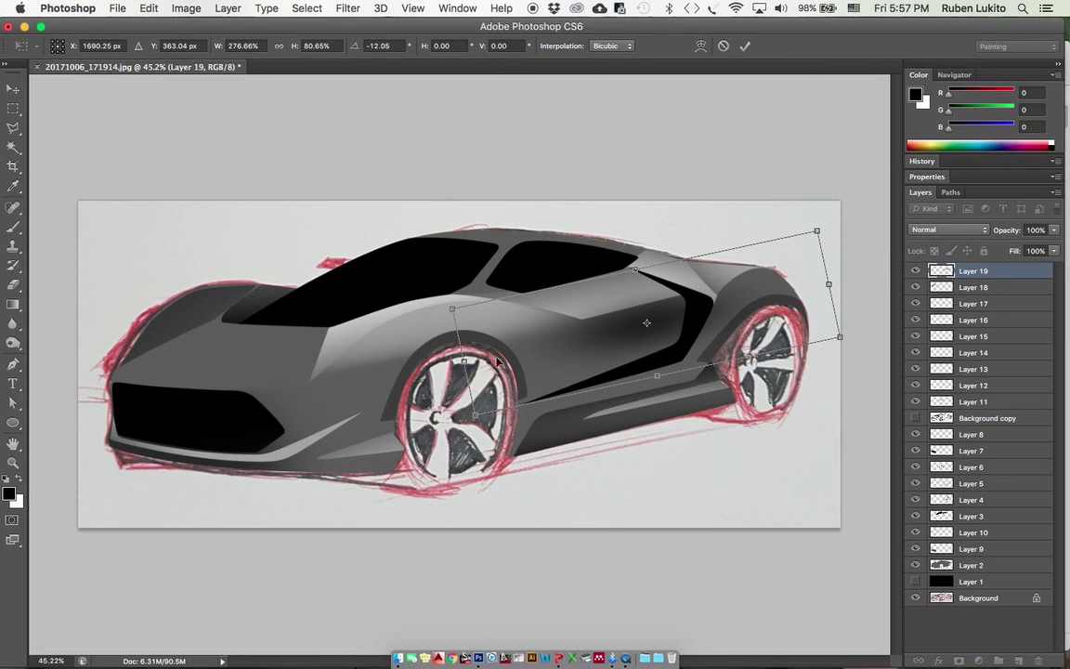
pyautogui.moveTo(460, 366); pyautogui.dragTo(311, 386)
pyautogui.scroll(-5, 697, 322)
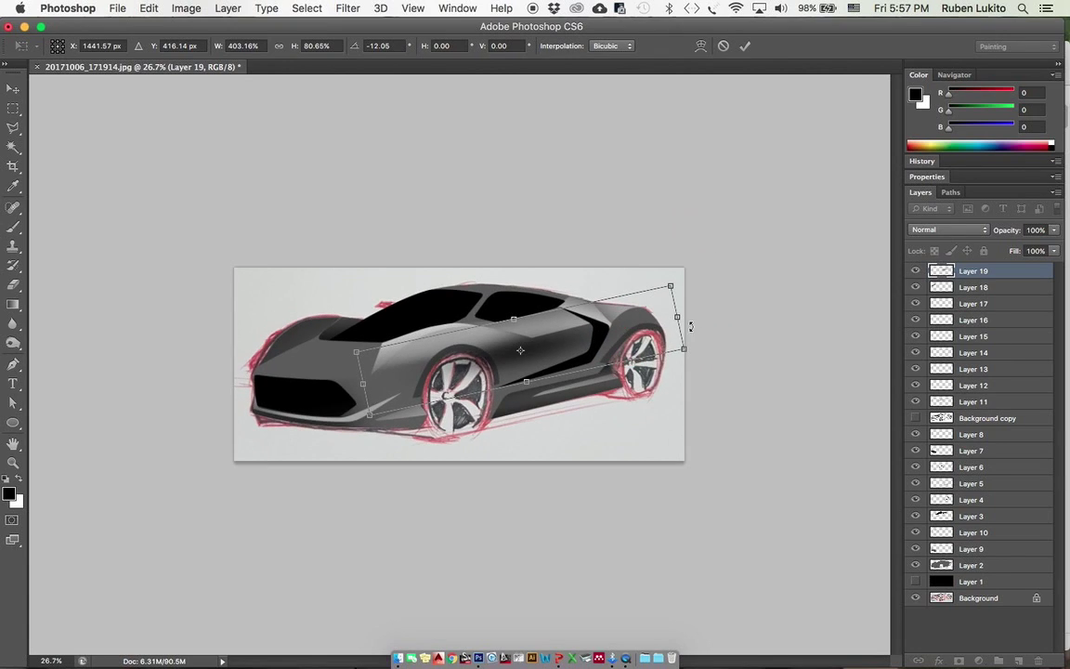
pyautogui.moveTo(678, 316)
pyautogui.mouseDown()
pyautogui.moveTo(759, 296)
pyautogui.moveTo(673, 314)
pyautogui.mouseUp()
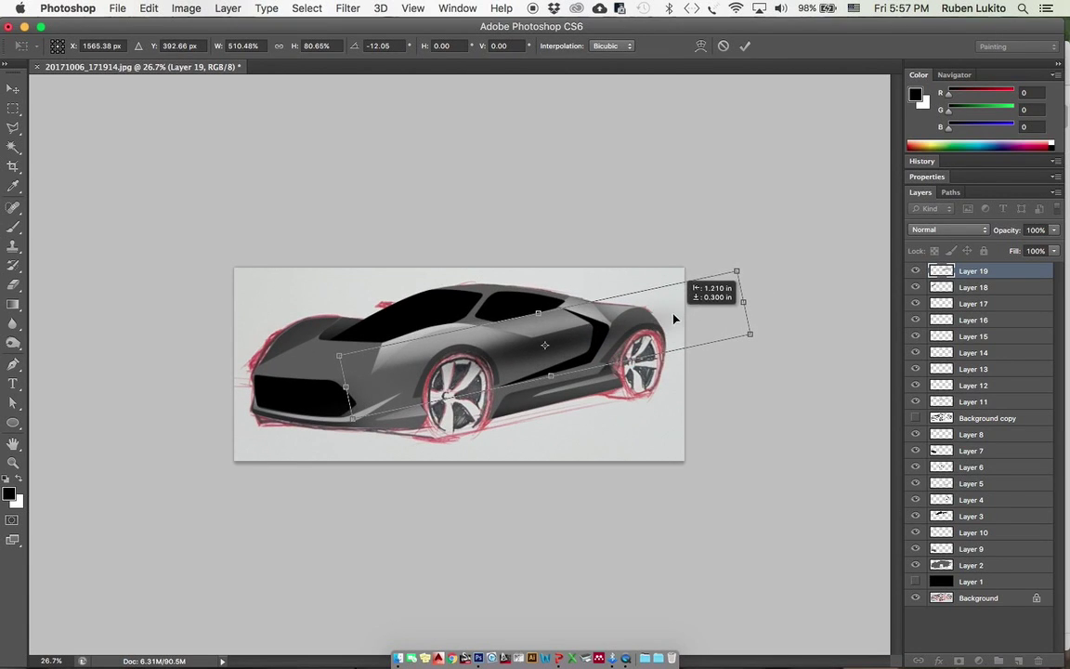
pyautogui.moveTo(743, 303); pyautogui.dragTo(883, 273)
pyautogui.moveTo(714, 298); pyautogui.dragTo(659, 310)
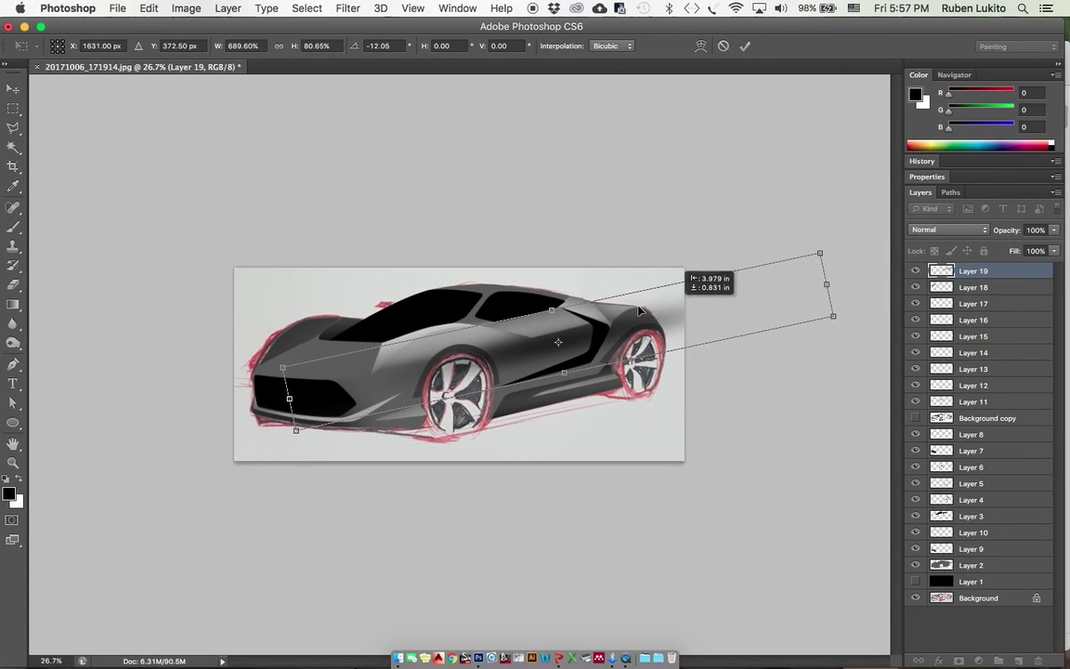
pyautogui.moveTo(618, 265)
pyautogui.mouseDown()
pyautogui.moveTo(610, 256)
pyautogui.moveTo(621, 239)
pyautogui.moveTo(622, 252)
pyautogui.mouseUp()
pyautogui.scroll(3, 623, 274)
pyautogui.moveTo(640, 306); pyautogui.dragTo(663, 409)
pyautogui.moveTo(669, 317); pyautogui.dragTo(666, 312)
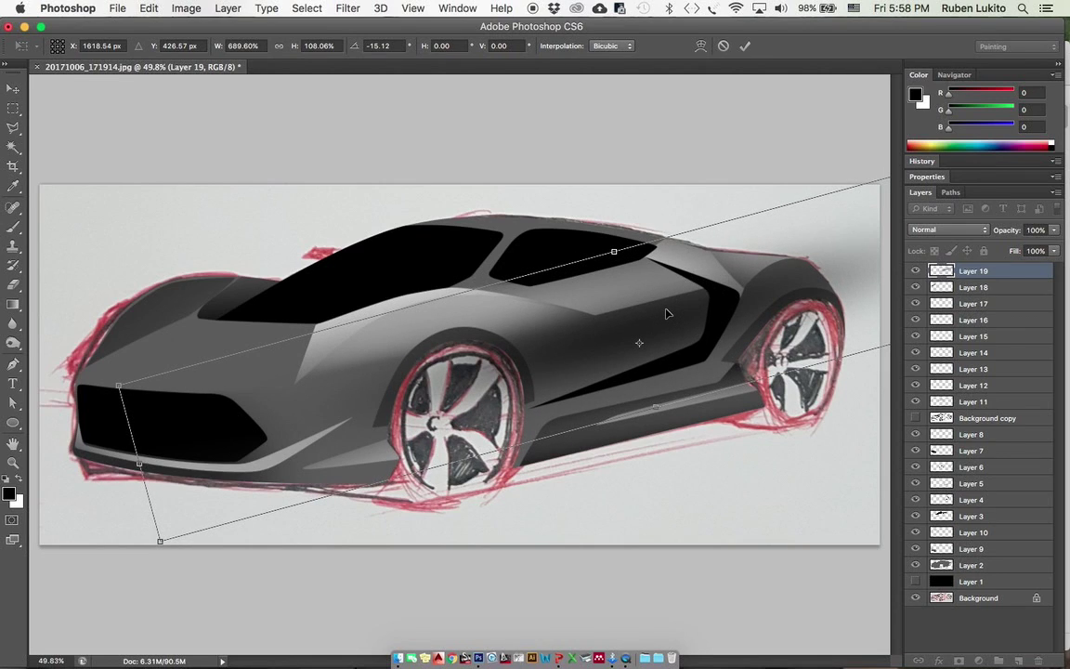
pyautogui.press('Return')
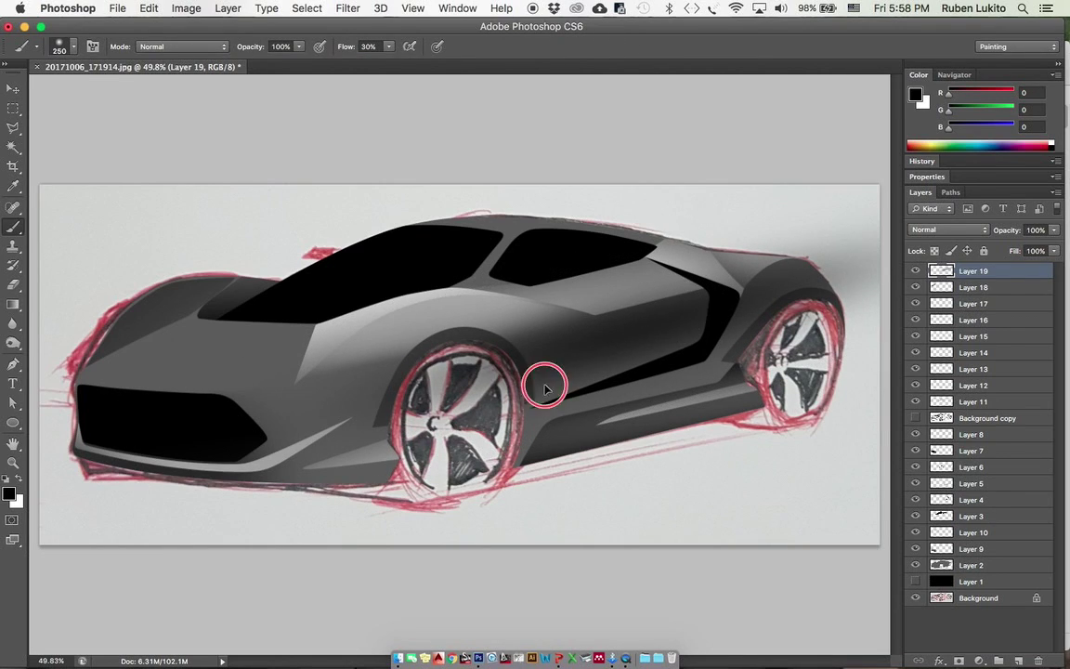
# Step: Erase the shadow spilling over the rear fender and the background behind the car with a 150 px eraser
pyautogui.scroll(-3, 545, 387)
pyautogui.press('e')
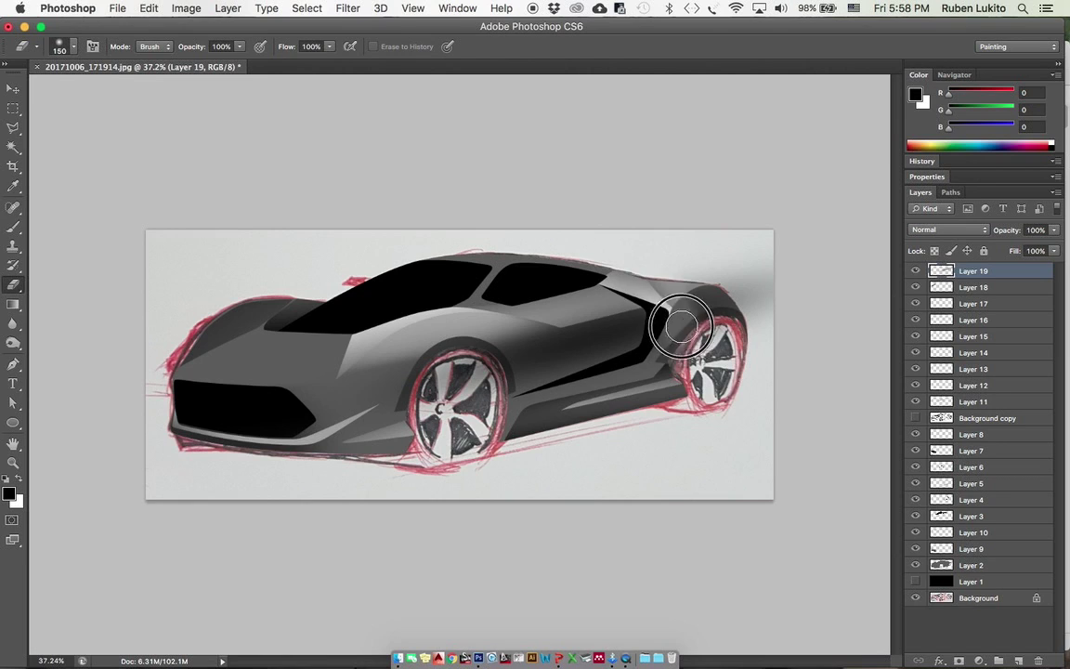
pyautogui.moveTo(681, 326)
pyautogui.mouseDown()
pyautogui.moveTo(676, 306)
pyautogui.moveTo(733, 291)
pyautogui.moveTo(783, 253)
pyautogui.mouseUp()
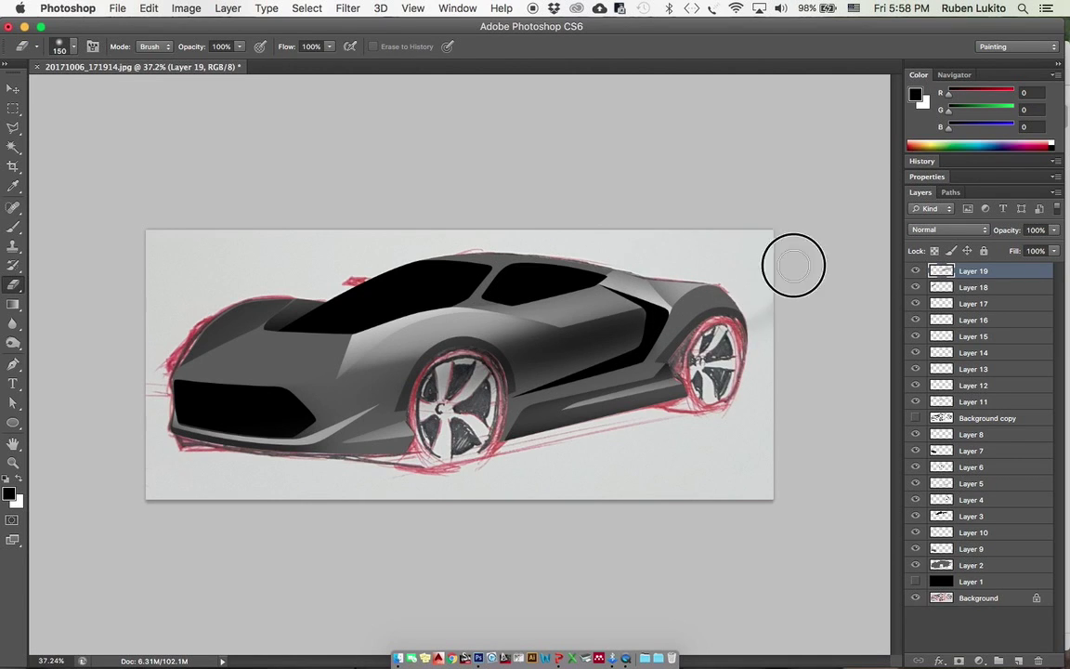
# Step: Erase the shadow from the upper door panel and around the front wheel arch
pyautogui.scroll(5, 606, 406)
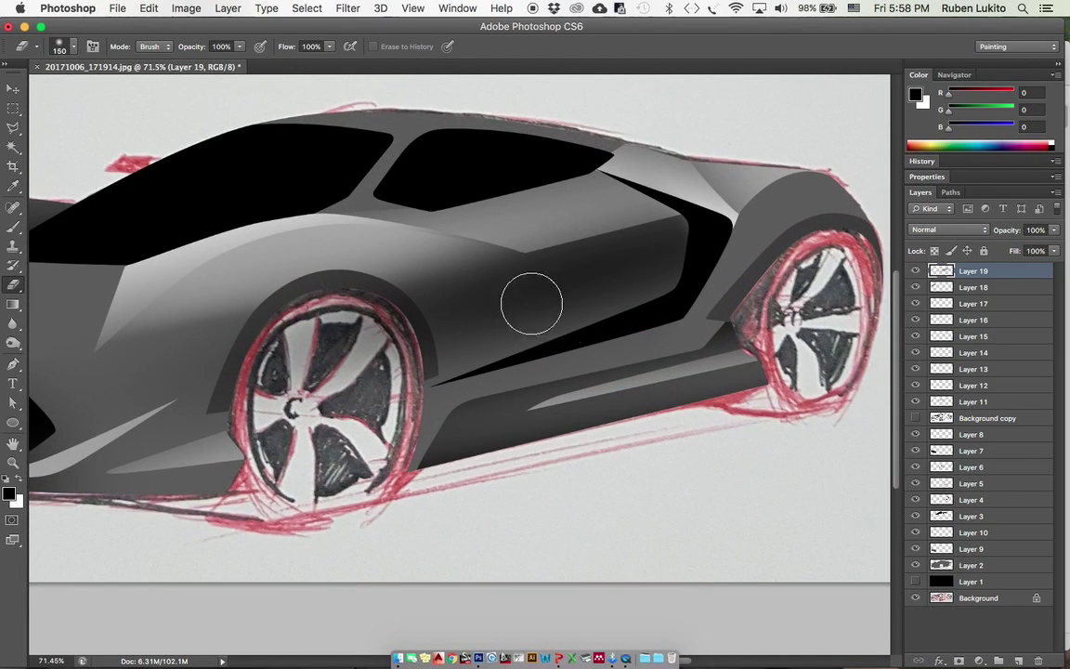
pyautogui.moveTo(522, 215); pyautogui.dragTo(368, 275)
pyautogui.moveTo(546, 187)
pyautogui.mouseDown()
pyautogui.moveTo(638, 171)
pyautogui.moveTo(478, 210)
pyautogui.moveTo(661, 170)
pyautogui.mouseUp()
pyautogui.moveTo(392, 279); pyautogui.dragTo(421, 330)
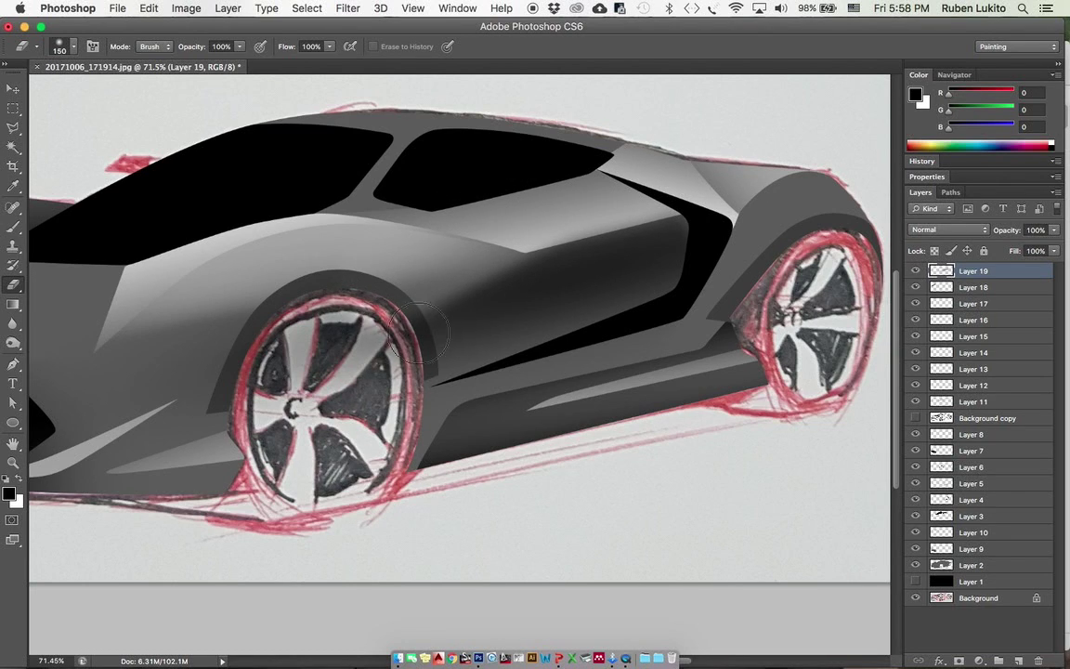
pyautogui.scroll(-2, 458, 378)
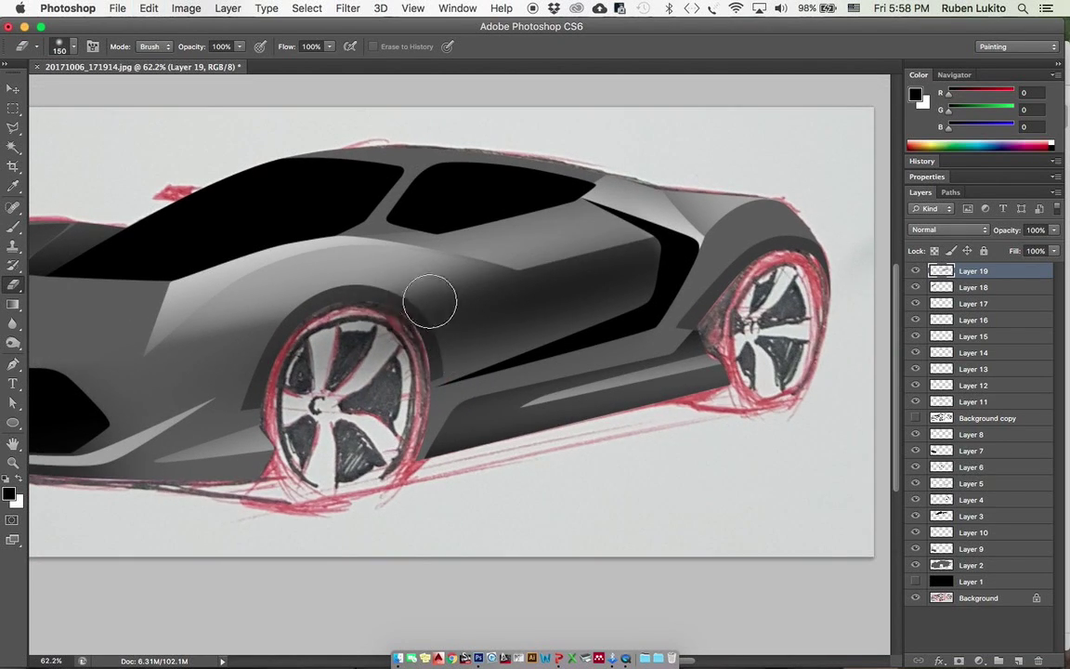
# Step: Select a rectangular area of the shadow layer from the front wheel arch to the door's front half
pyautogui.press('m')
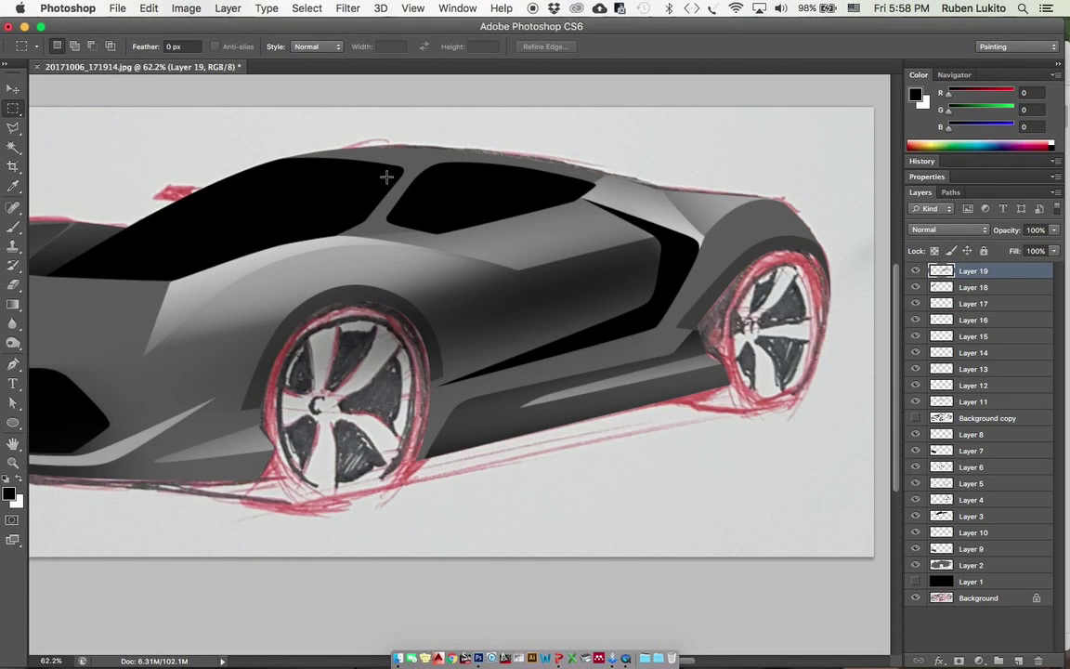
pyautogui.moveTo(379, 182); pyautogui.dragTo(540, 385)
pyautogui.press('super+c')
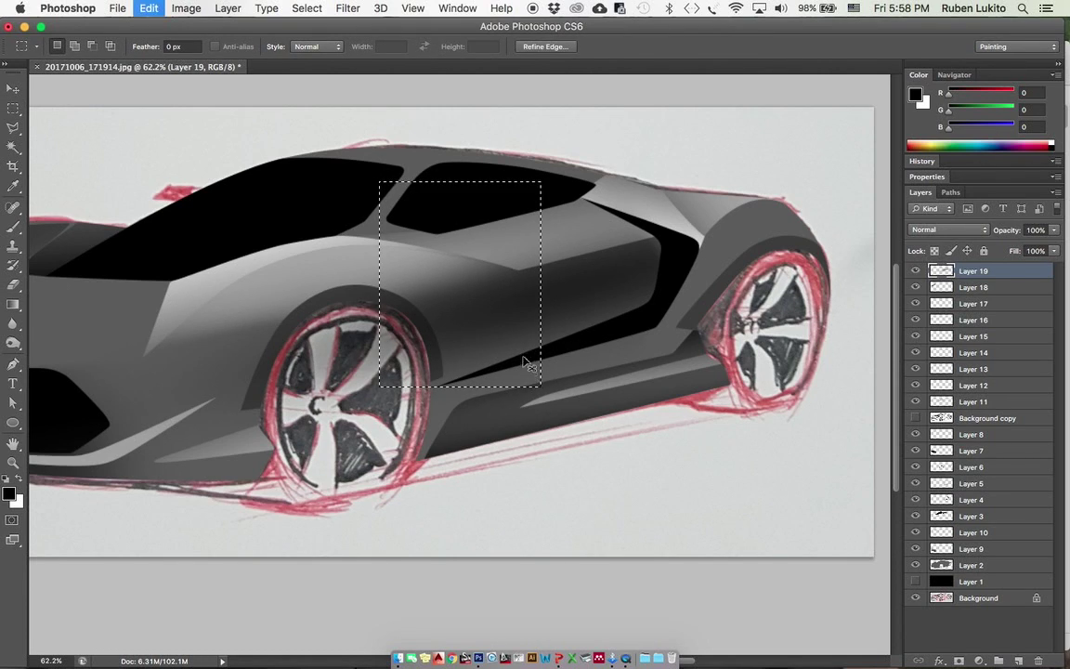
# Step: Try to warp the selected shadow strongly down towards the front wheel, and undo the warp and deselection
pyautogui.press('super+t')
pyautogui.click(701, 46)
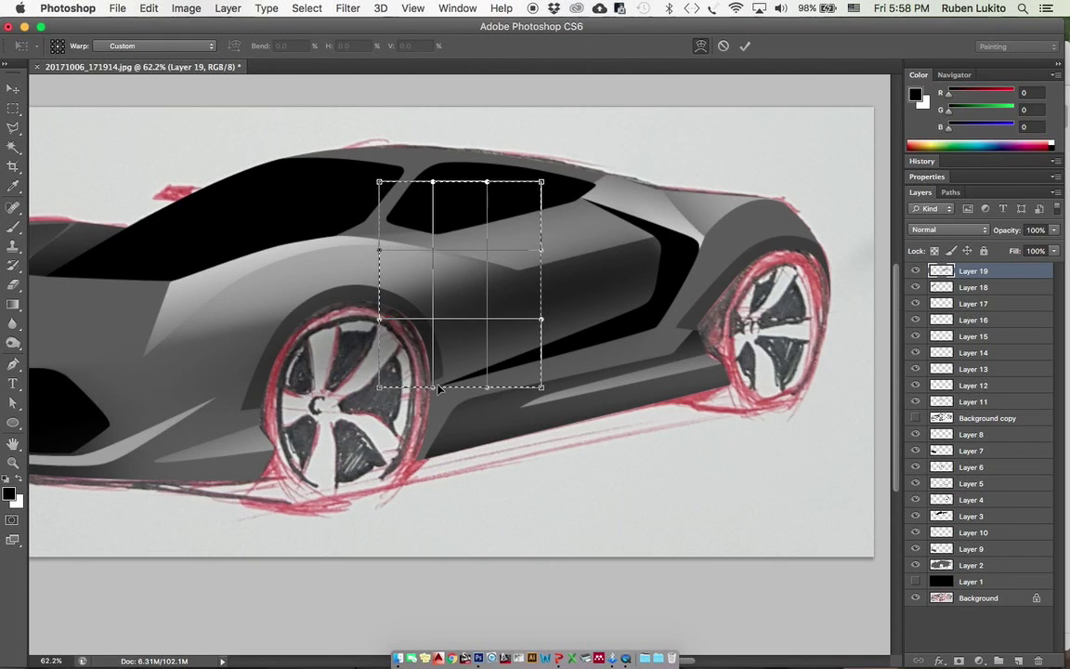
pyautogui.moveTo(439, 388); pyautogui.dragTo(392, 398)
pyautogui.moveTo(430, 351); pyautogui.dragTo(384, 384)
pyautogui.moveTo(432, 347); pyautogui.dragTo(461, 339)
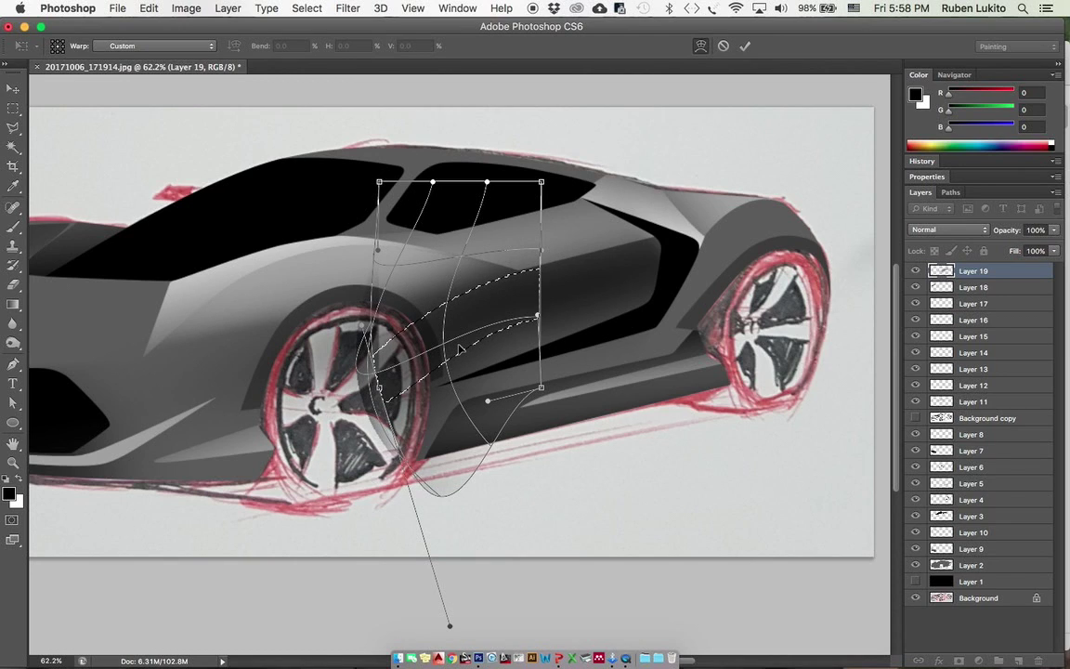
pyautogui.press('Return')
pyautogui.press('super+d')
pyautogui.scroll(2, 526, 375)
pyautogui.press('super+z')
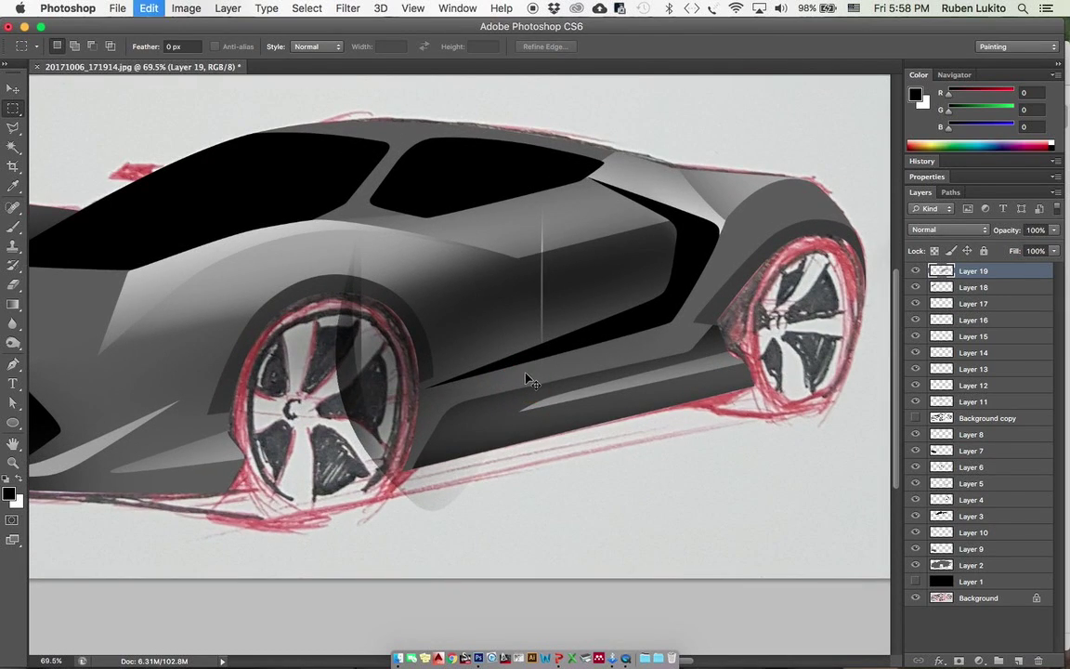
pyautogui.press('alt+super+z')
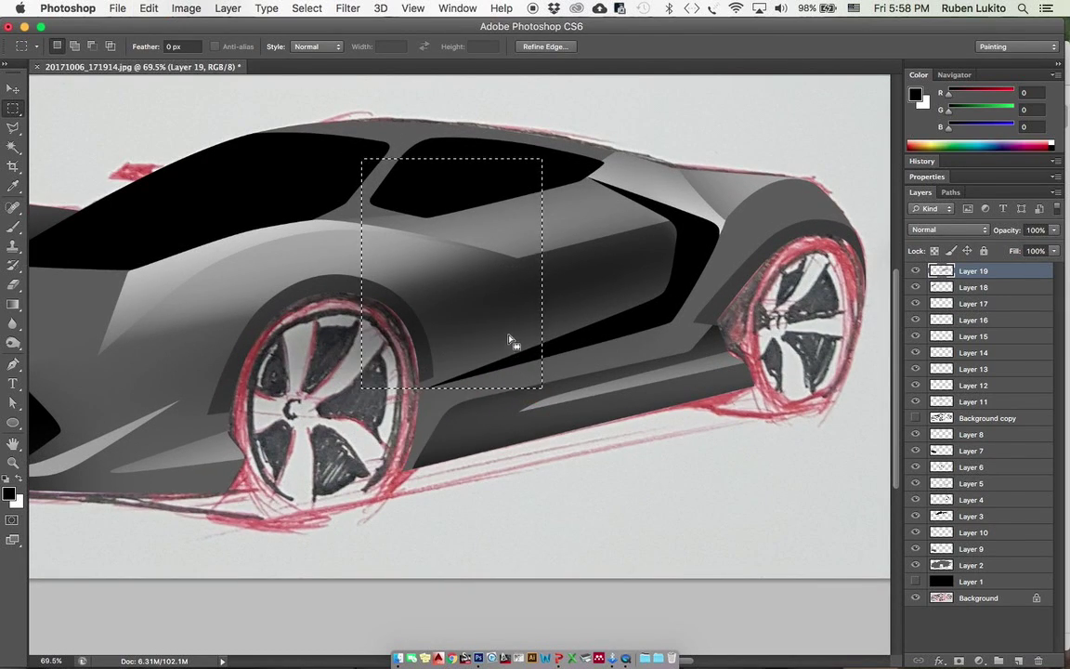
# Step: Warp the lower edge of the selected shadow down towards the base of the front wheel, apply it, and deselect
pyautogui.press('super+t')
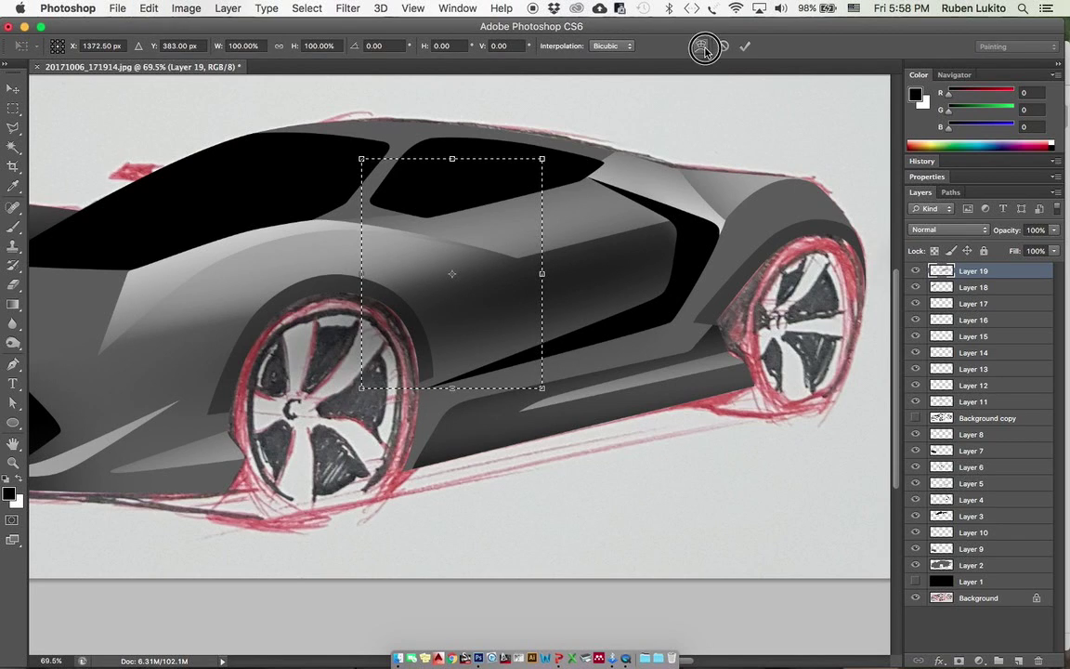
pyautogui.click(702, 46)
pyautogui.moveTo(419, 395); pyautogui.dragTo(351, 479)
pyautogui.moveTo(422, 427); pyautogui.dragTo(423, 449)
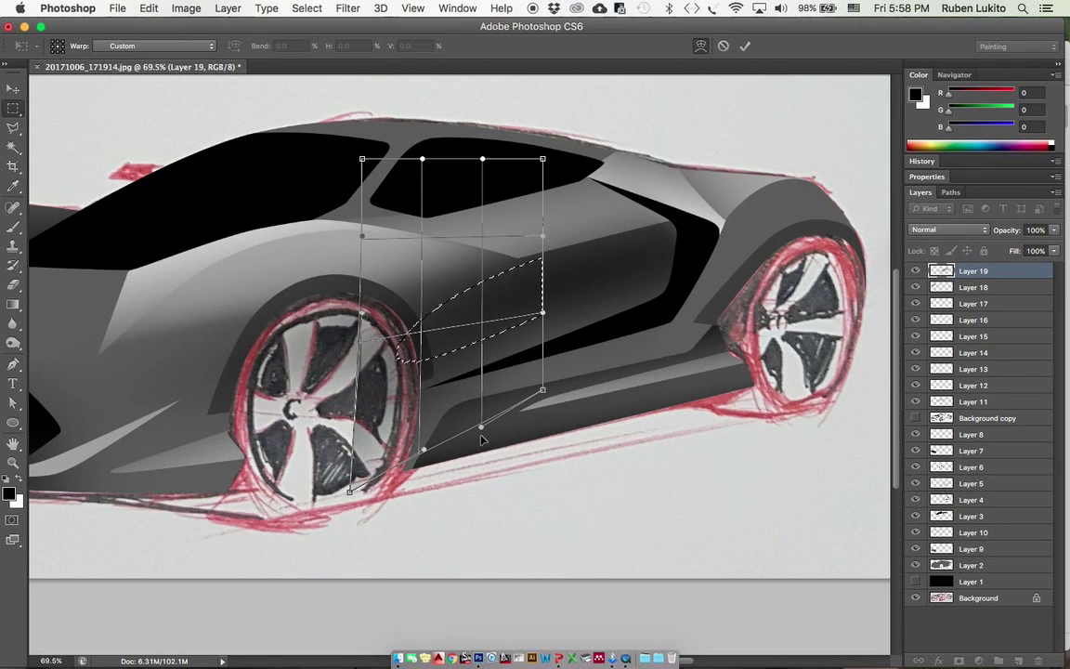
pyautogui.press('Return')
pyautogui.press('m')
pyautogui.press('super+d')
# Step: Erase the shadow's seam and spill over the front wheel, load the area outside Layer 2's body shape as a selection, and deselect it
pyautogui.press('e')
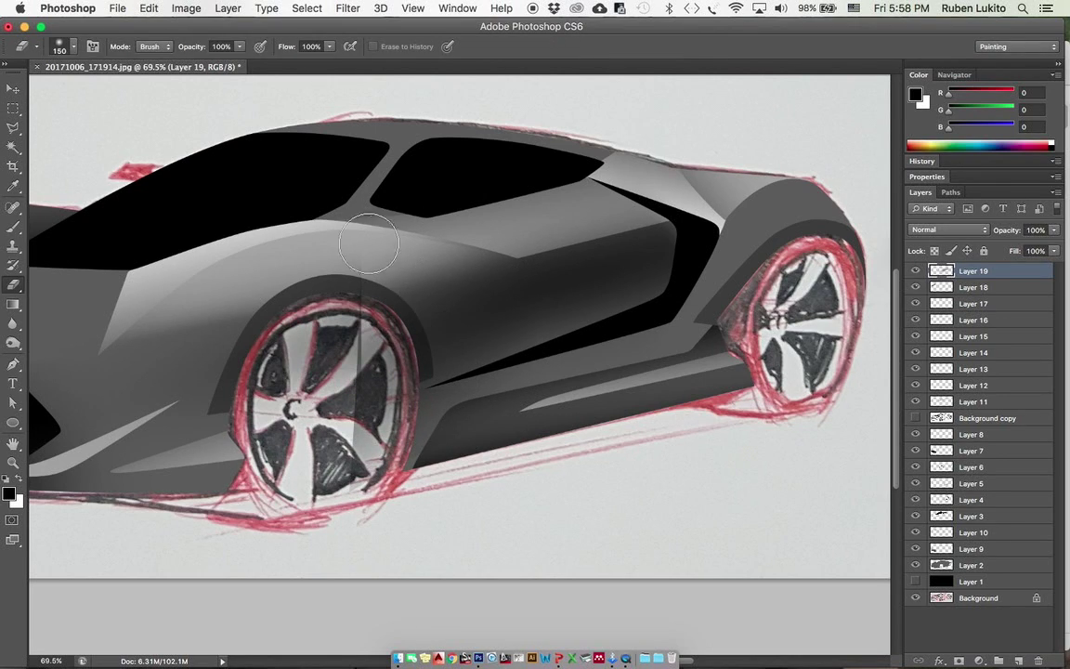
pyautogui.moveTo(336, 238)
pyautogui.mouseDown()
pyautogui.moveTo(358, 427)
pyautogui.moveTo(322, 333)
pyautogui.moveTo(318, 487)
pyautogui.moveTo(241, 424)
pyautogui.moveTo(383, 470)
pyautogui.mouseUp()
pyautogui.scroll(1, 376, 435)
pyautogui.press('super+z')
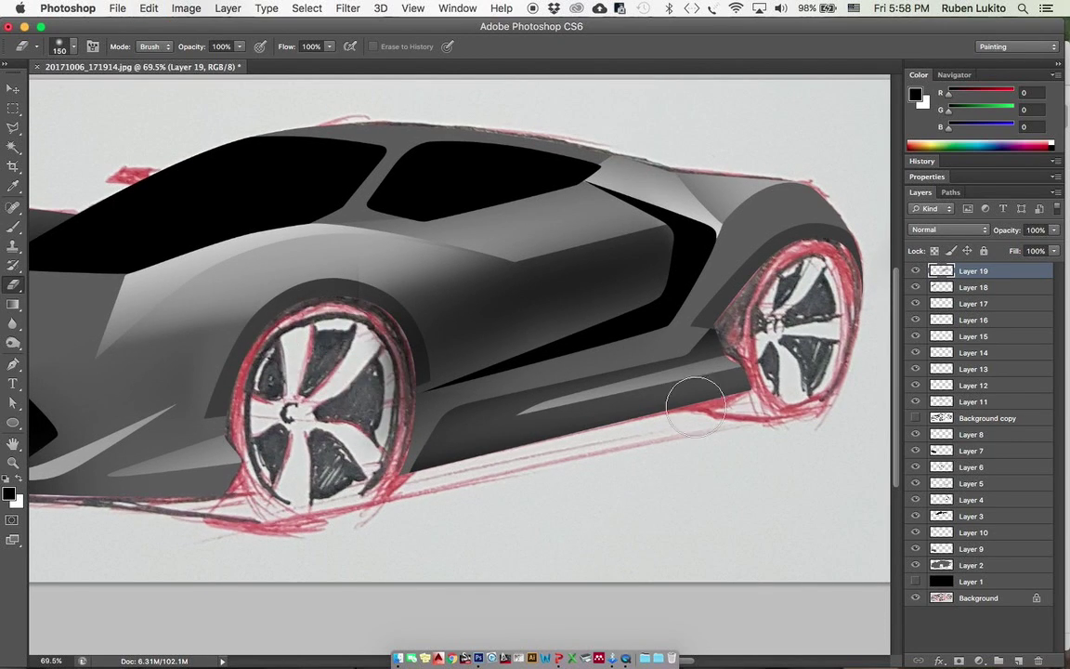
pyautogui.keyDown('super'); pyautogui.click(940, 564); pyautogui.keyUp('super')
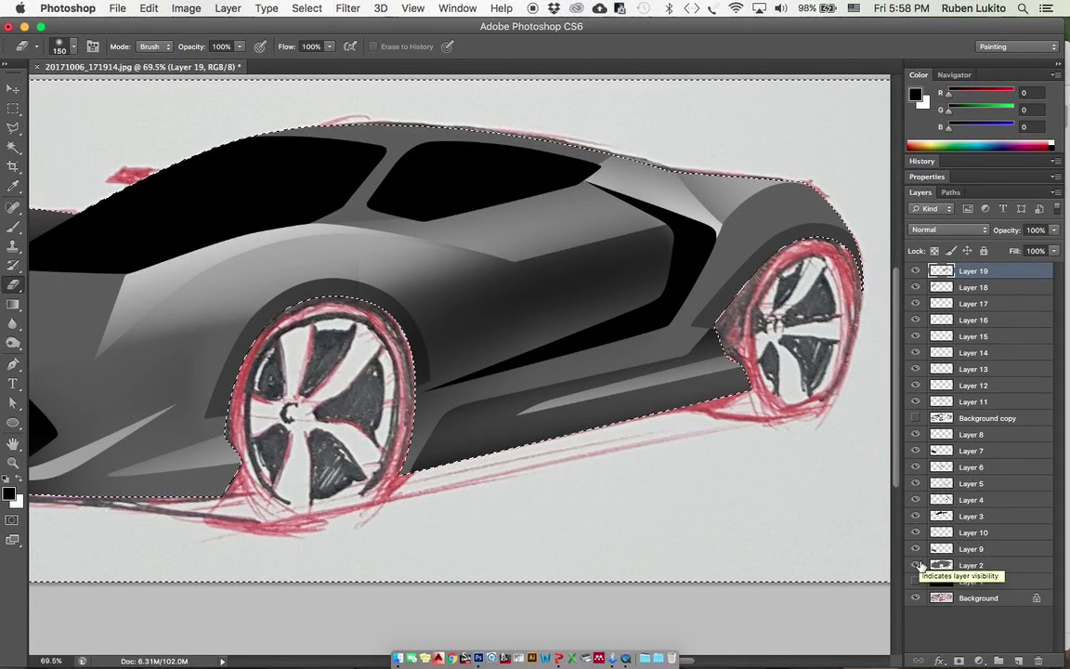
pyautogui.press('super+d')
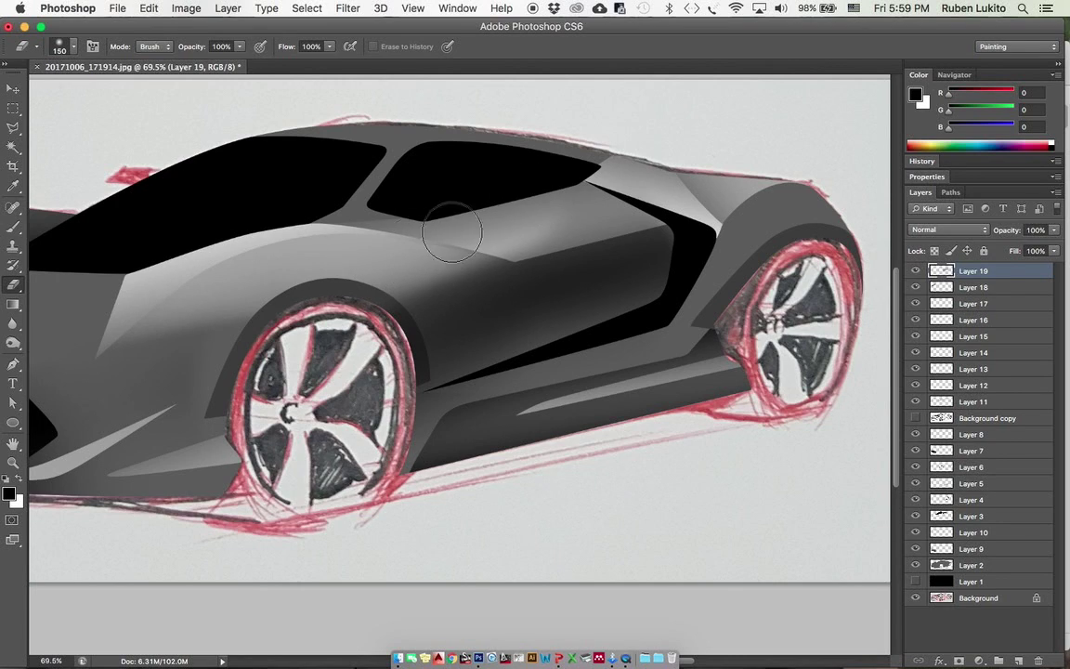
# Step: Erase the shadow along the upper door panel below the side window to sharpen the crease highlight
pyautogui.moveTo(452, 232); pyautogui.dragTo(555, 188)
pyautogui.moveTo(442, 234)
pyautogui.mouseDown()
pyautogui.moveTo(643, 172)
pyautogui.moveTo(601, 184)
pyautogui.mouseUp()
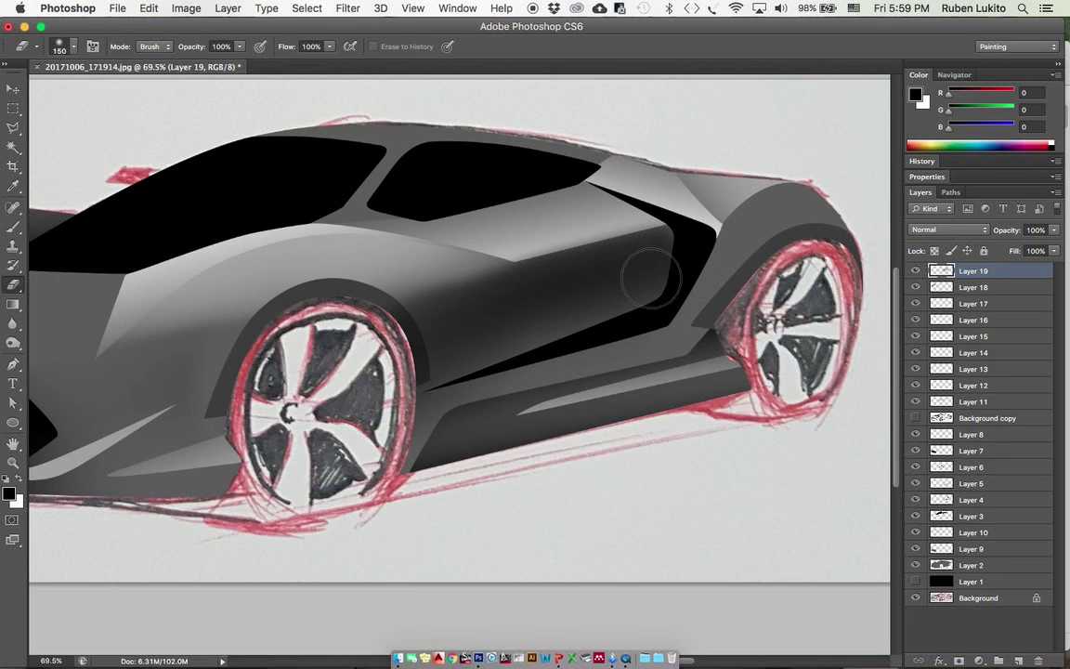
# Step: Select the rear end of the door shadow with a rectangle, widen it towards the rear wheel, apply the transform, and deselect
pyautogui.moveTo(723, 264); pyautogui.dragTo(677, 271)
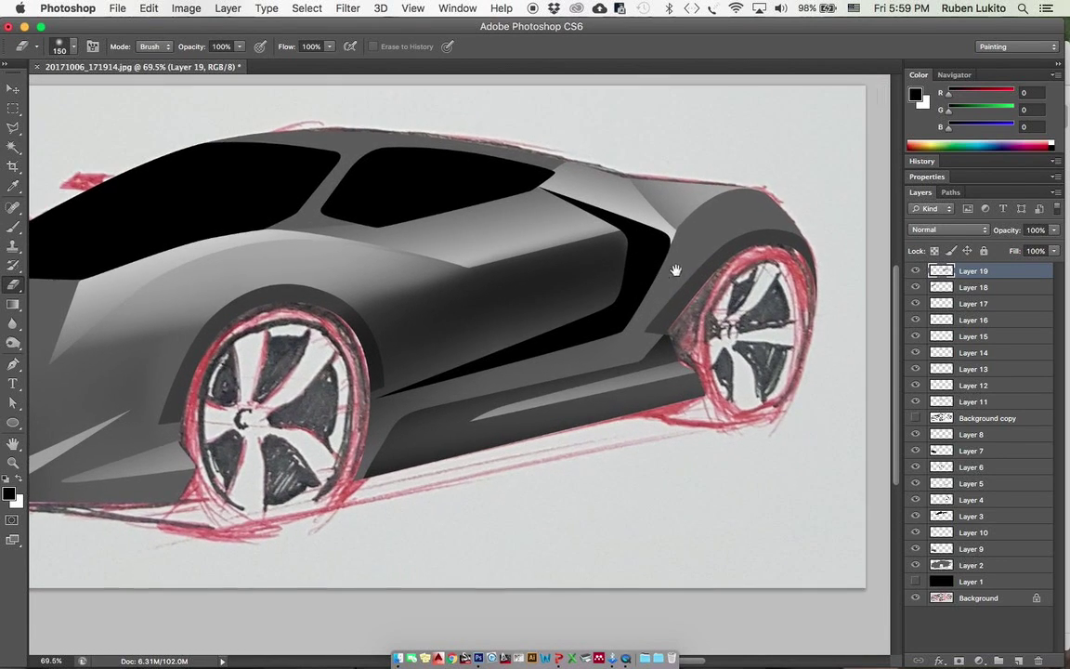
pyautogui.click(13, 107)
pyautogui.moveTo(716, 181)
pyautogui.mouseDown()
pyautogui.moveTo(573, 386)
pyautogui.moveTo(555, 380)
pyautogui.mouseUp()
pyautogui.press('super+x')
pyautogui.press('super+t')
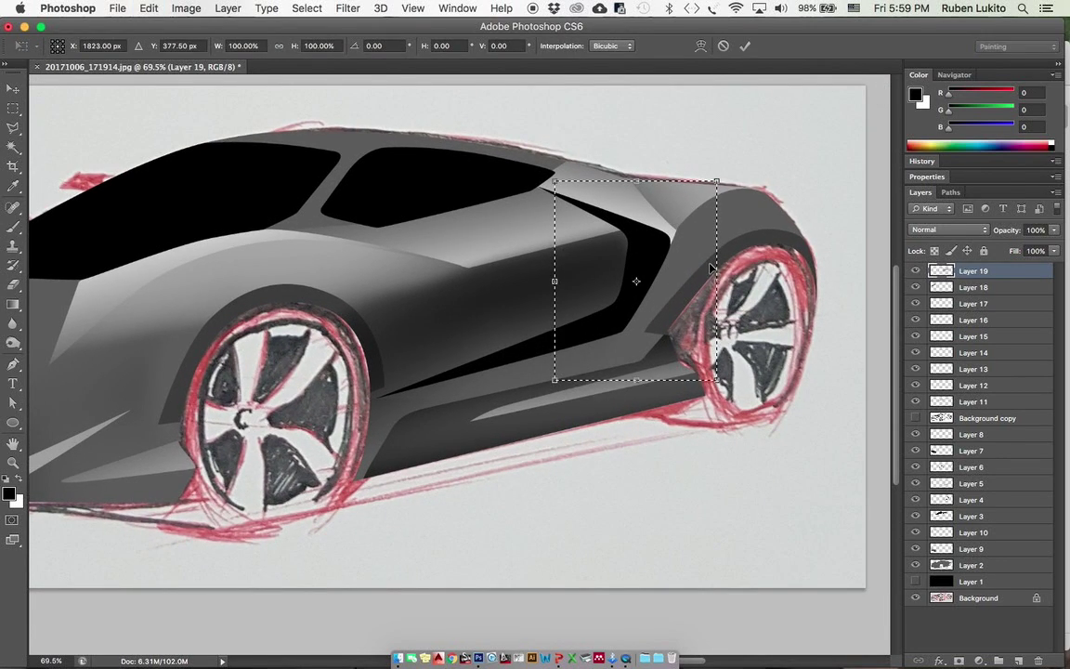
pyautogui.moveTo(718, 283); pyautogui.dragTo(747, 271)
pyautogui.press('Return')
pyautogui.press('super+d')
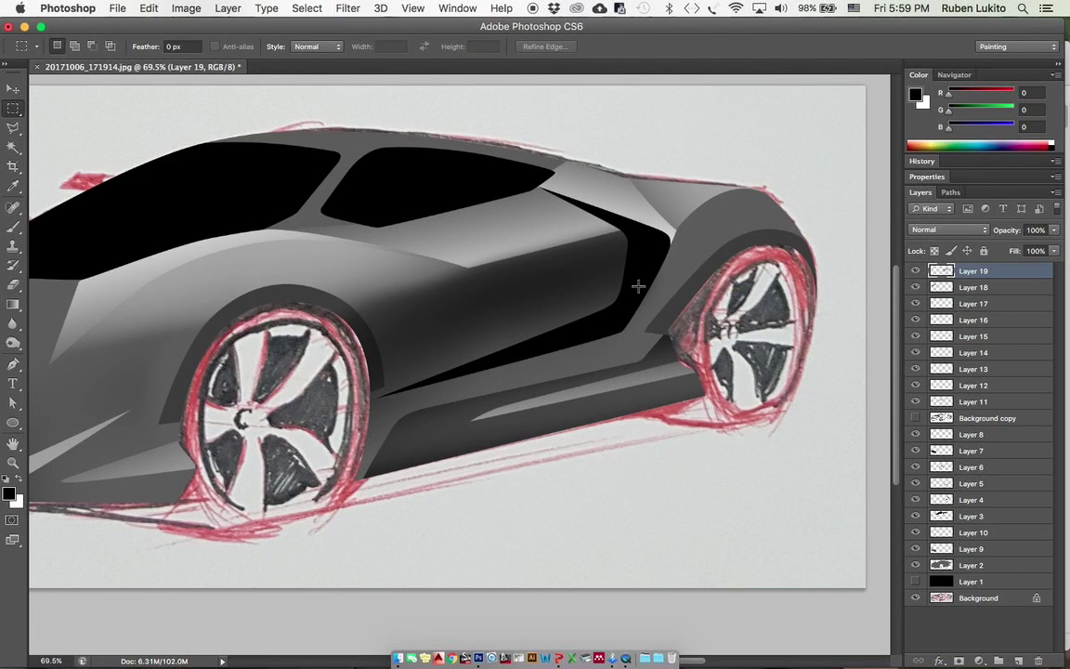
# Step: Try to erase part of the shadow layer along the side sill, and undo the stroke
pyautogui.press('e')
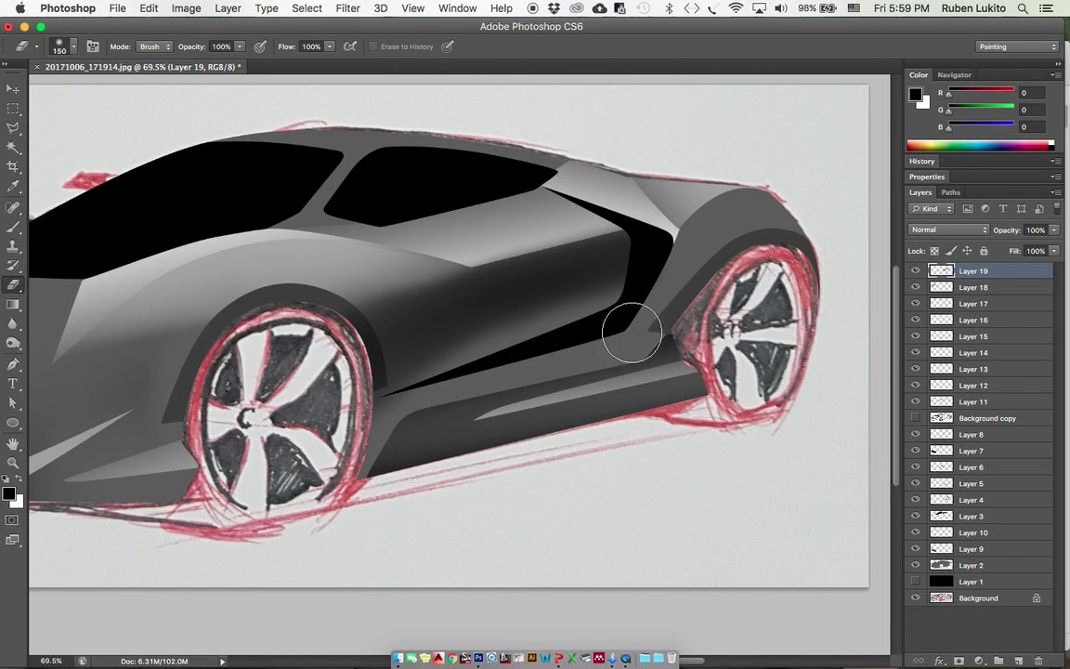
pyautogui.moveTo(520, 378)
pyautogui.mouseDown()
pyautogui.moveTo(535, 377)
pyautogui.moveTo(490, 406)
pyautogui.mouseUp()
pyautogui.press('super+z')
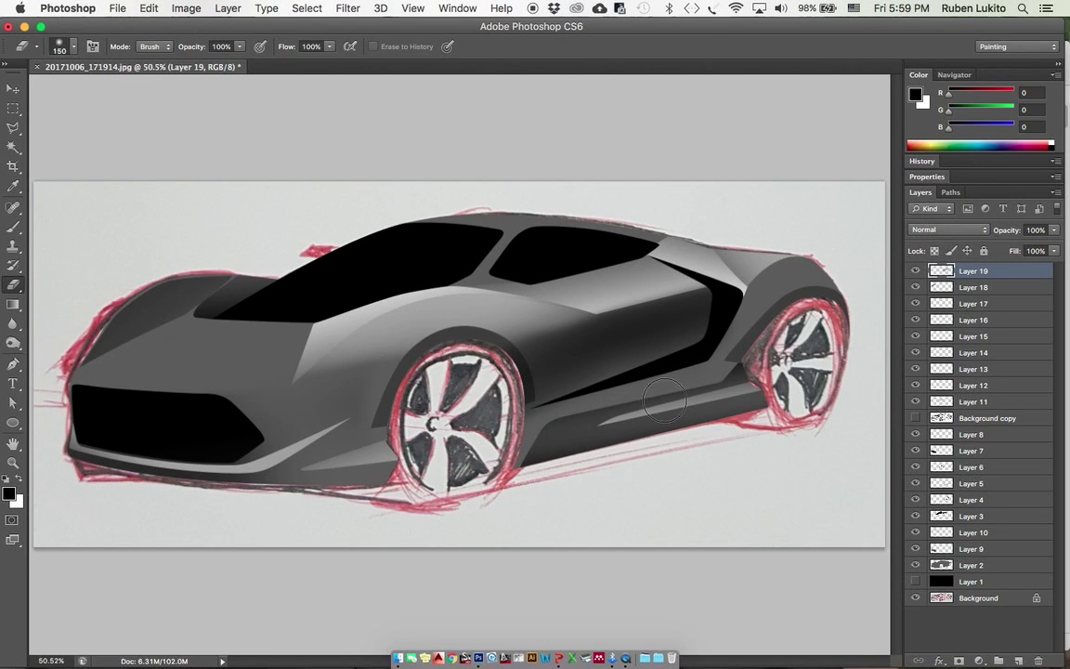
# Step: Flip the canvas horizontally
pyautogui.scroll(-5, 650, 409)
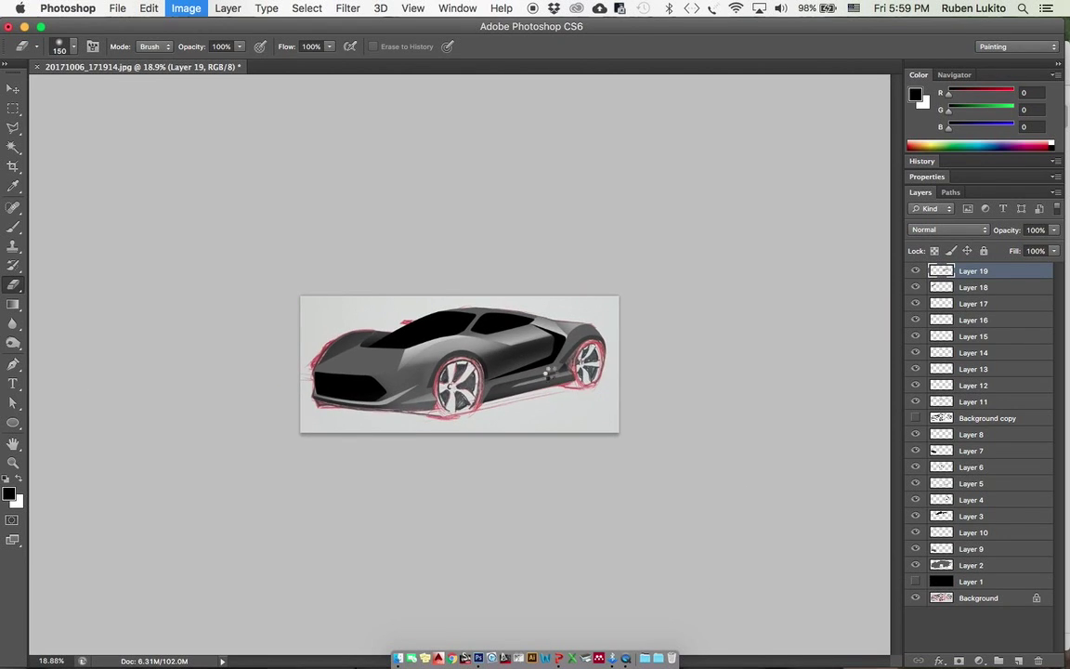
pyautogui.scroll(5, 455, 399)
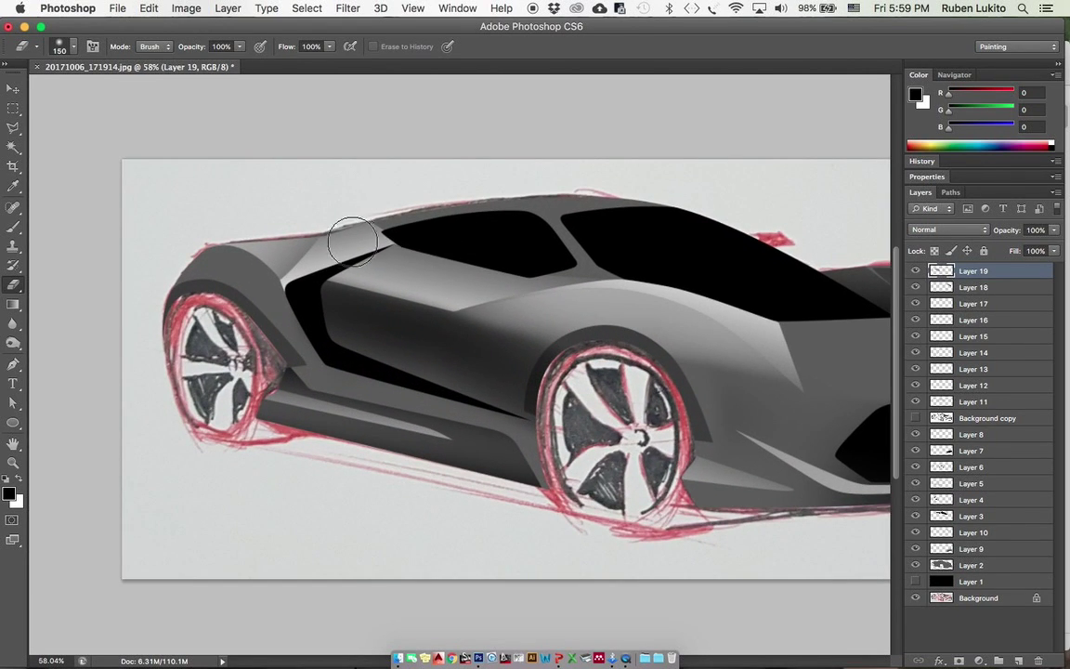
# Step: Add a new layer and dab a soft black 250 px brush spot on the front fender between wheel and grille
pyautogui.moveTo(549, 290); pyautogui.dragTo(377, 280)
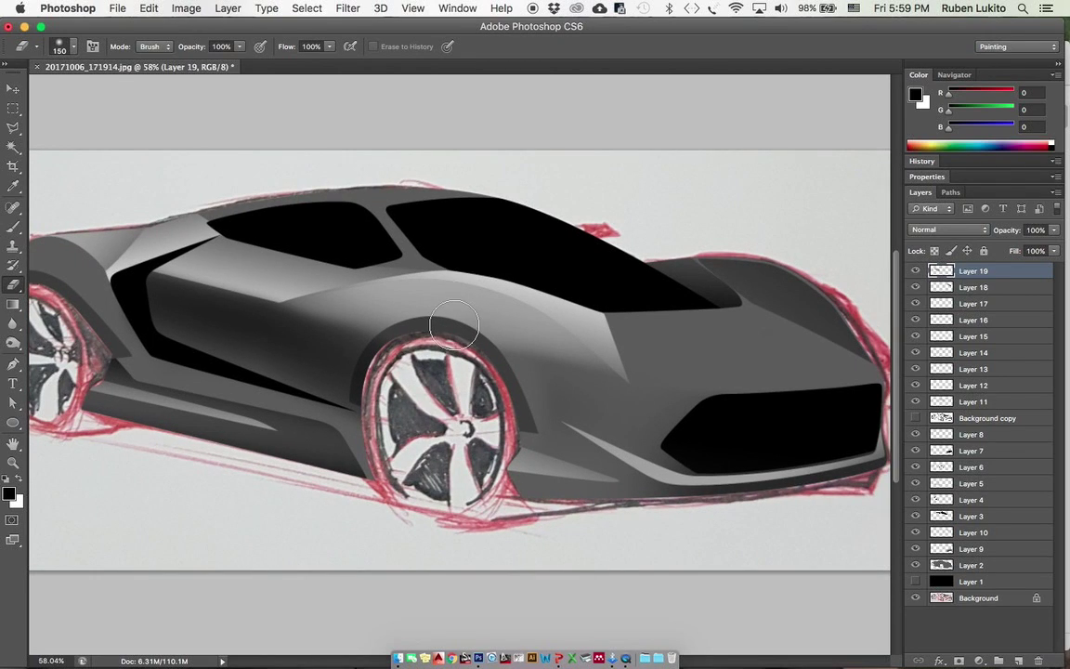
pyautogui.press('super+alt+shift+n')
pyautogui.press('b')
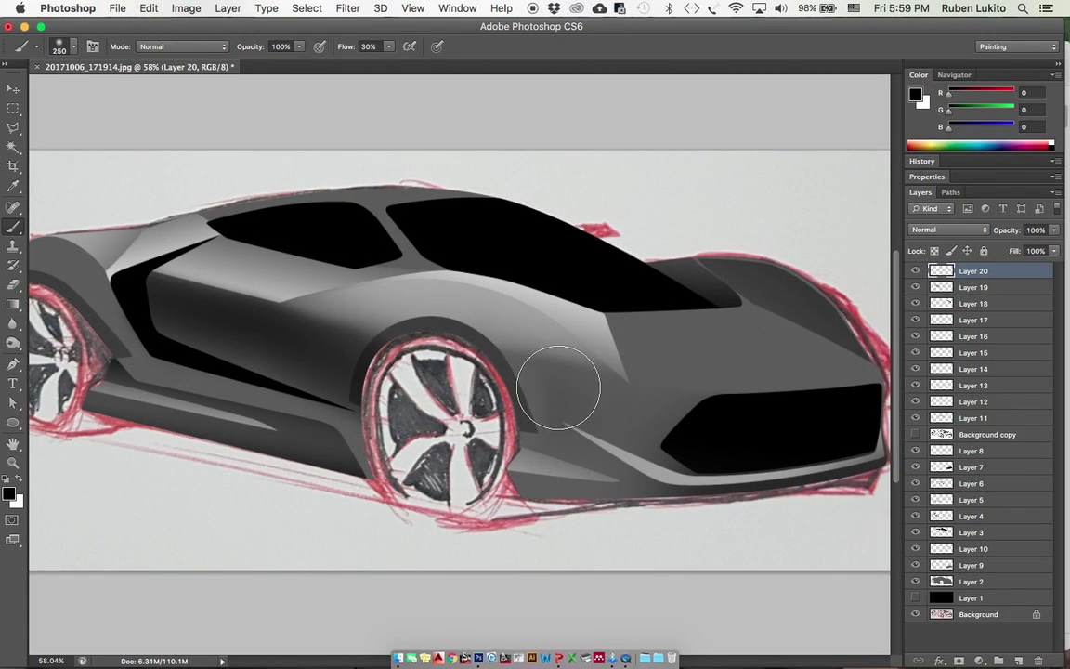
pyautogui.click(554, 381)
pyautogui.click(554, 379)
# Step: Transform the front fender shadow to about 242% width and 71% height, rotated about 10° towards the grille
pyautogui.press('super+t')
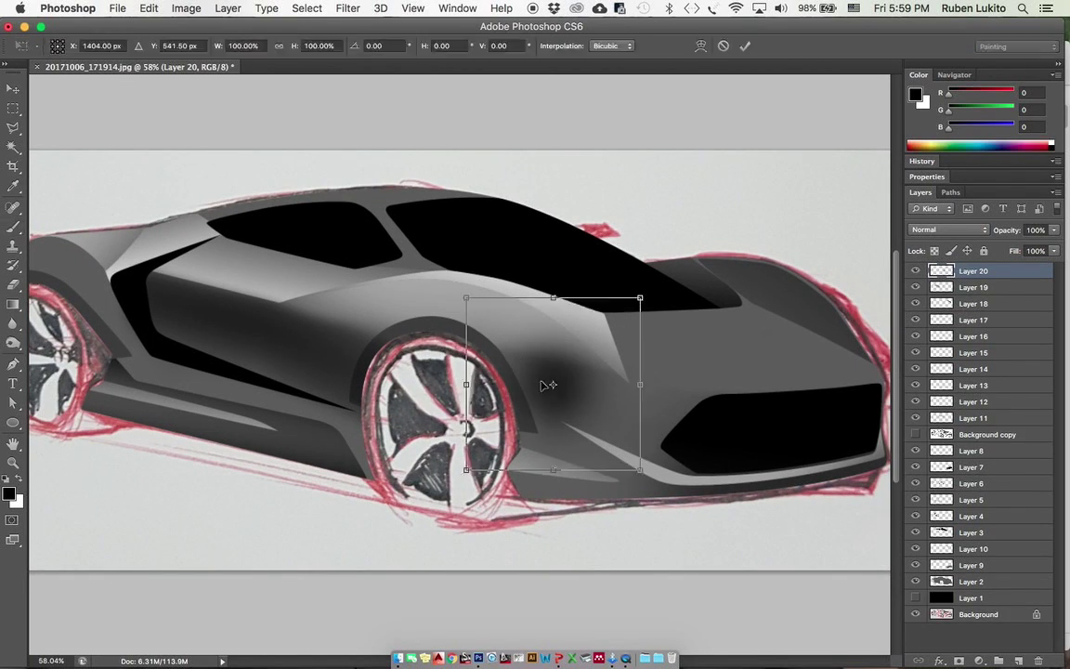
pyautogui.moveTo(555, 295); pyautogui.dragTo(555, 325)
pyautogui.moveTo(590, 374); pyautogui.dragTo(743, 375)
pyautogui.moveTo(660, 270); pyautogui.dragTo(677, 284)
pyautogui.moveTo(594, 305); pyautogui.dragTo(588, 326)
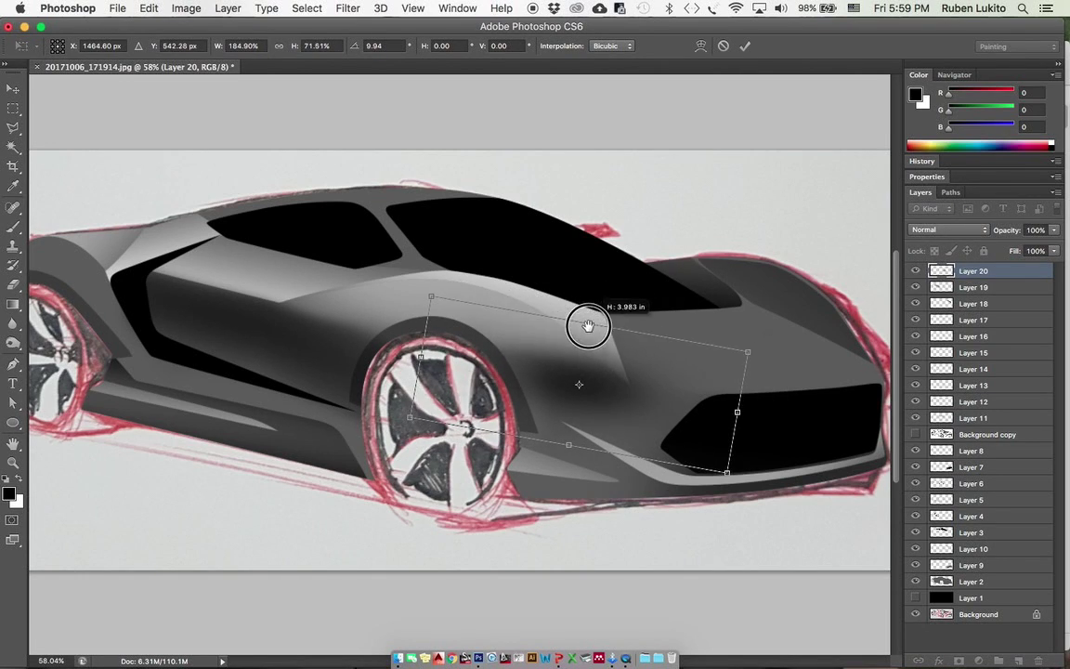
pyautogui.moveTo(609, 364); pyautogui.dragTo(556, 356)
pyautogui.moveTo(706, 406); pyautogui.dragTo(788, 422)
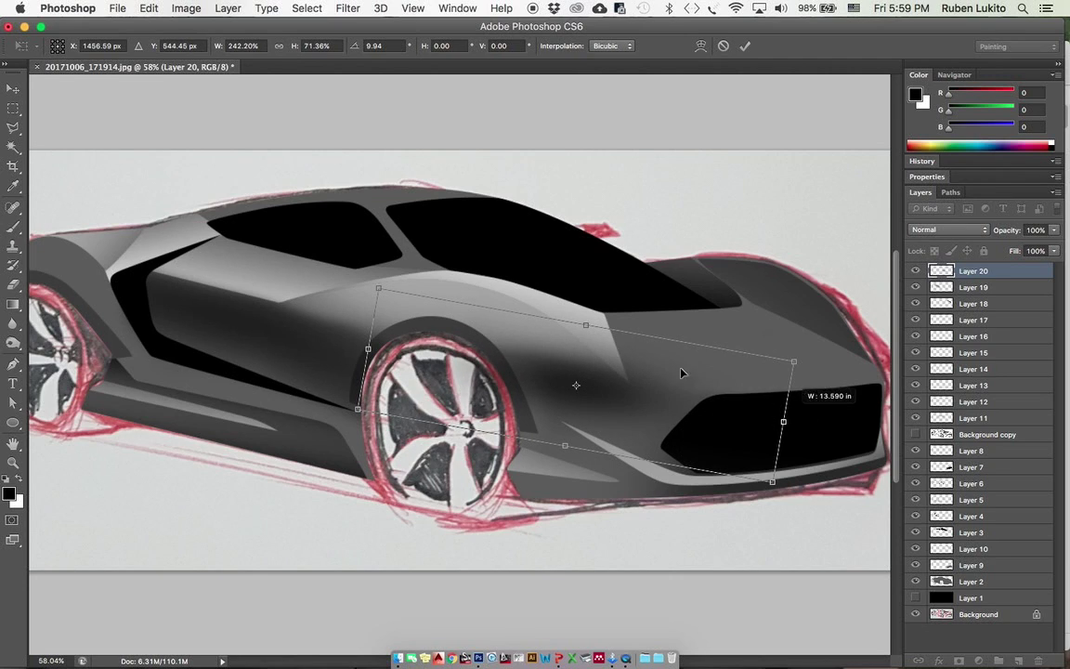
# Step: Stretch the front fender shadow to about 505% width and 69% height, and apply the transform
pyautogui.moveTo(585, 324); pyautogui.dragTo(581, 353)
pyautogui.moveTo(365, 365); pyautogui.dragTo(105, 316)
pyautogui.moveTo(454, 306); pyautogui.dragTo(527, 346)
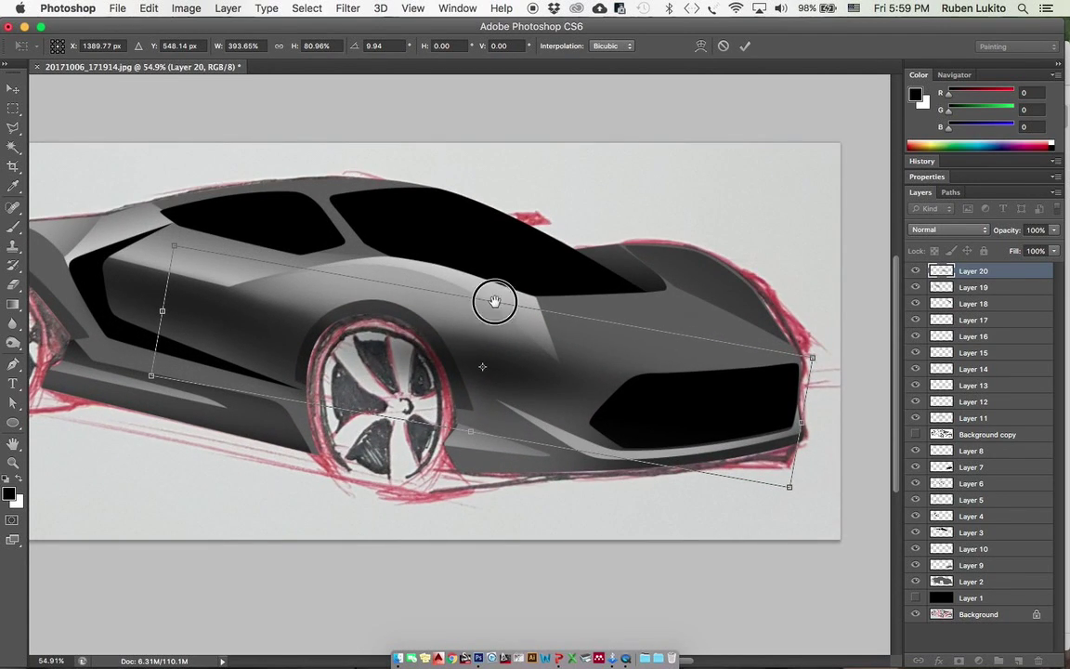
pyautogui.moveTo(493, 301); pyautogui.dragTo(486, 319)
pyautogui.moveTo(509, 358); pyautogui.dragTo(503, 348)
pyautogui.keyDown('alt'); pyautogui.click(514, 360); pyautogui.keyUp('alt')
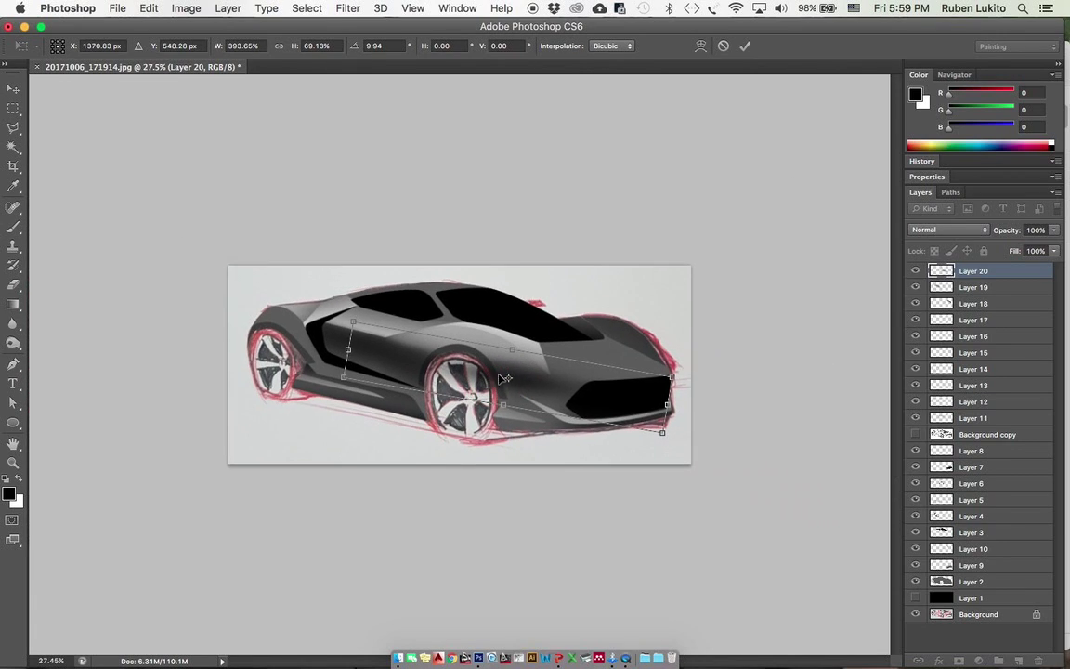
pyautogui.moveTo(657, 407); pyautogui.dragTo(641, 383)
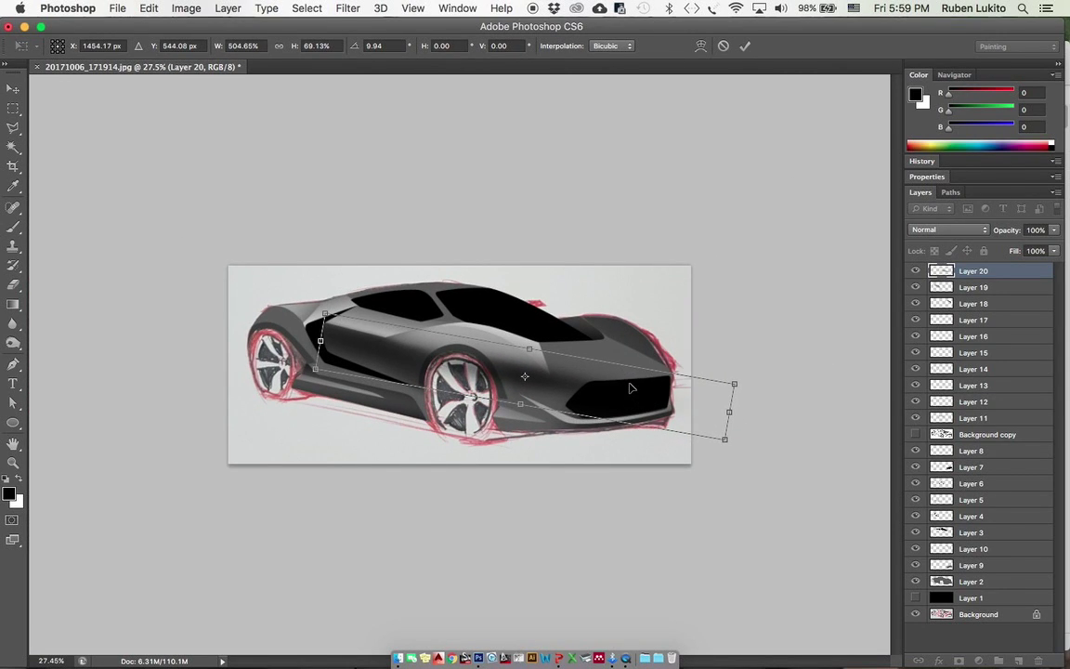
pyautogui.press('Return')
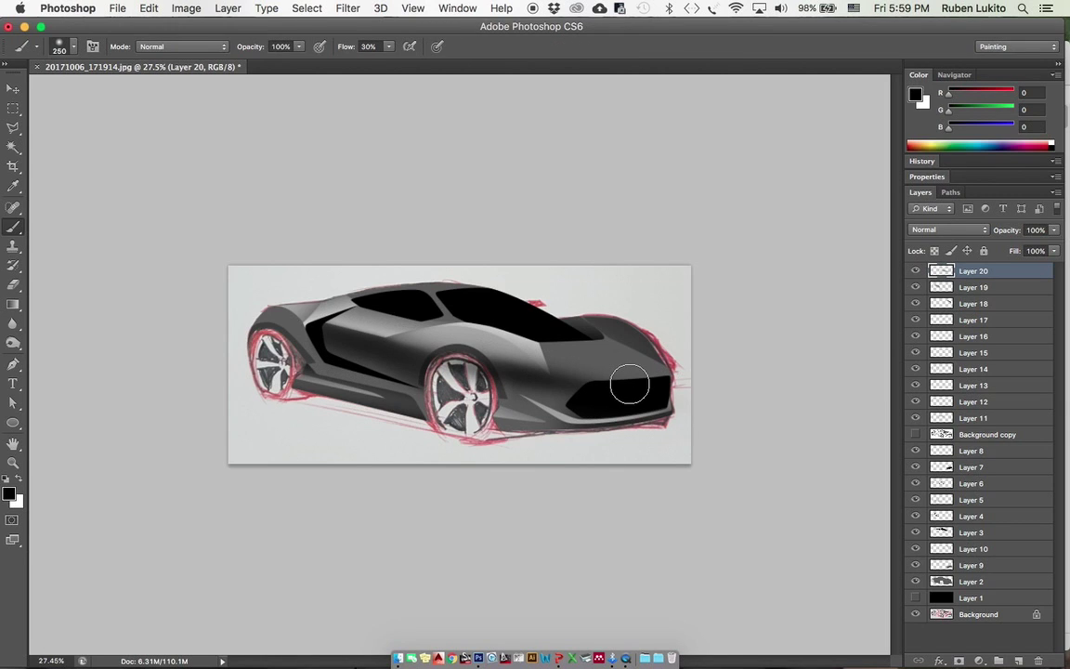
# Step: Select the car body shape from Layer 2, delete the shadow outside it, and deselect
pyautogui.keyDown('super'); pyautogui.click(942, 579); pyautogui.keyUp('super')
pyautogui.press('super+shift+i')
pyautogui.press('Delete')
pyautogui.press('super+d')
# Step: Try to erase part of the front shadow on the hood with a 300 px soft eraser, and undo the changes
pyautogui.press('e')
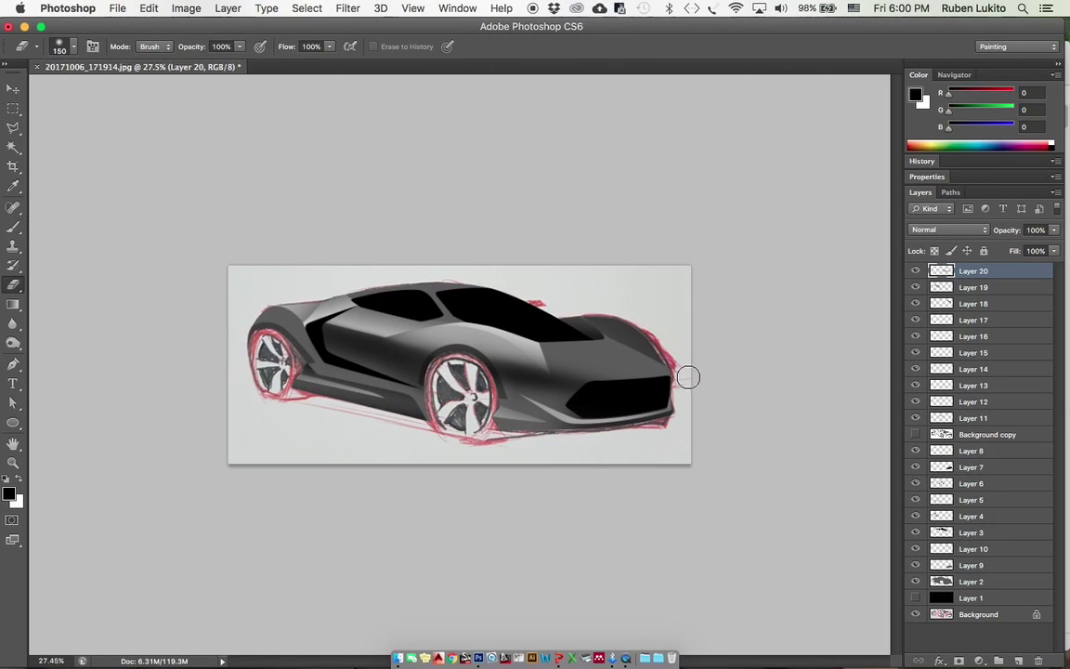
pyautogui.scroll(5, 624, 383)
pyautogui.moveTo(624, 357); pyautogui.dragTo(600, 325)
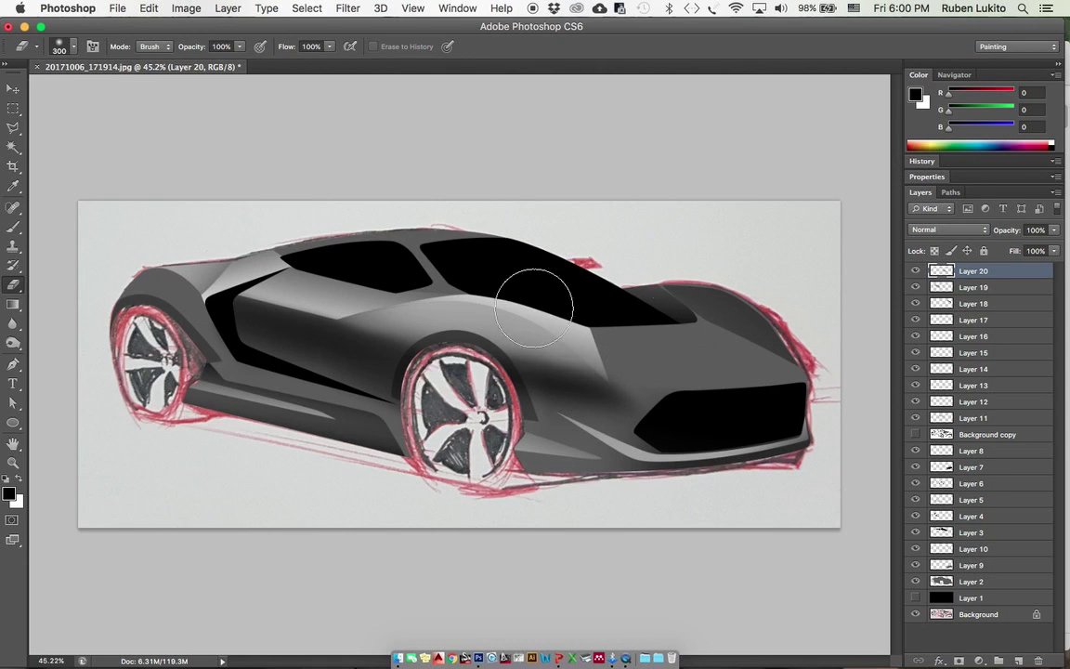
pyautogui.scroll(-4, 606, 348)
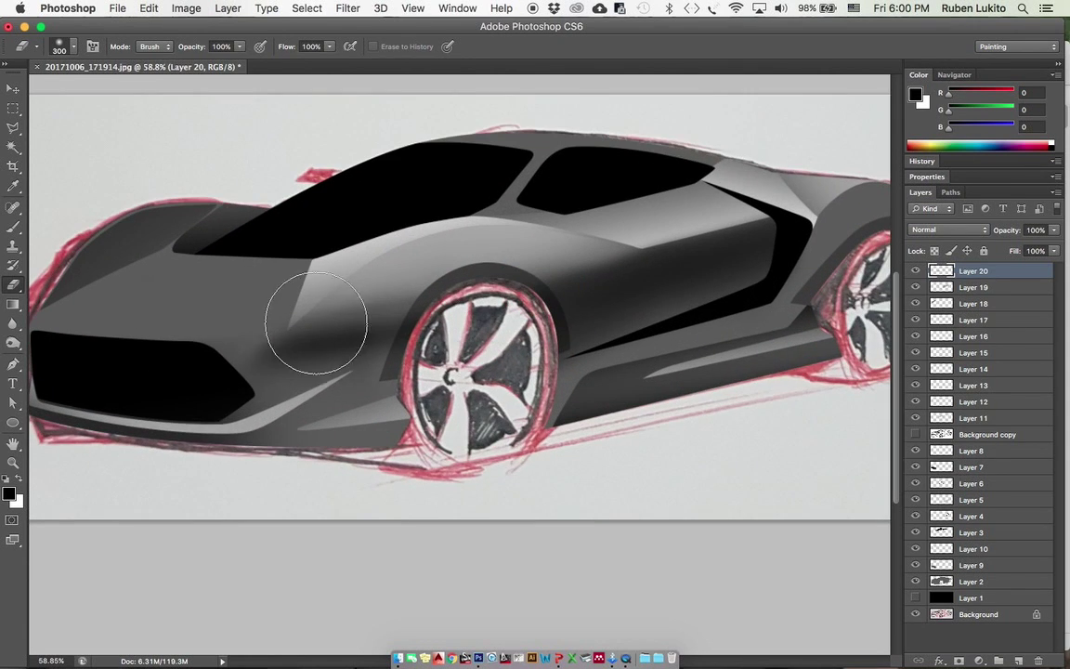
pyautogui.scroll(-3, 311, 413)
pyautogui.scroll(5, 321, 406)
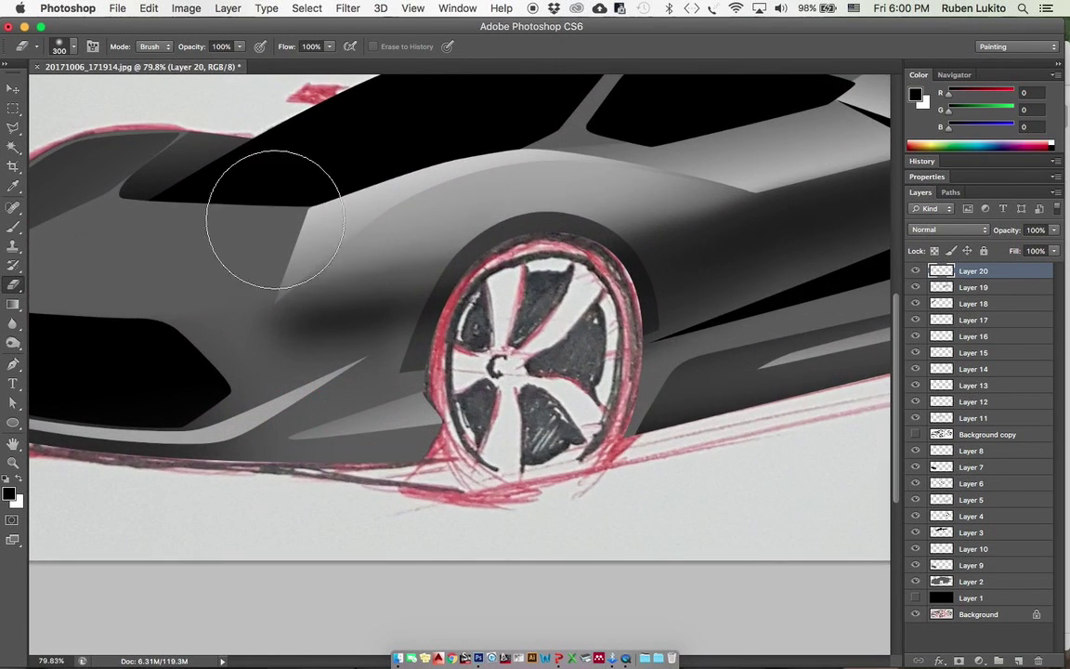
pyautogui.scroll(-5, 372, 400)
pyautogui.press('super+alt+z')
pyautogui.press('super+alt+z')
pyautogui.press('super+alt+z')
pyautogui.press('super+alt+z')
# Step: Set the eraser size to 64 px and erase the shadow on the hood beside the front fender crease
pyautogui.scroll(4, 621, 385)
pyautogui.rightClick(678, 344)
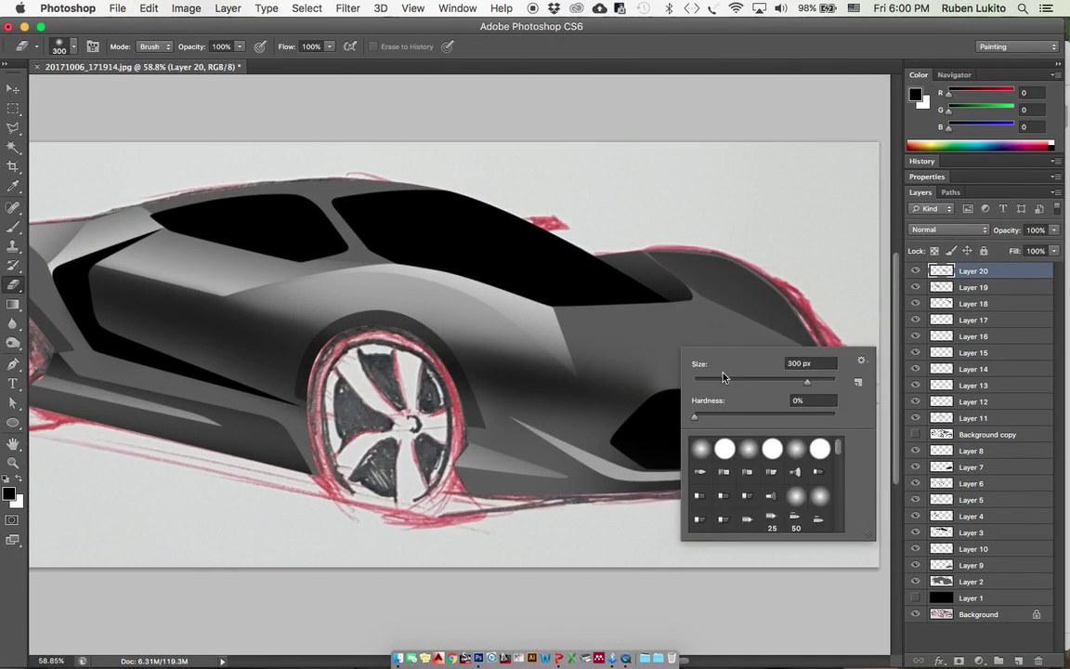
pyautogui.click(724, 376)
pyautogui.moveTo(647, 362); pyautogui.dragTo(591, 359)
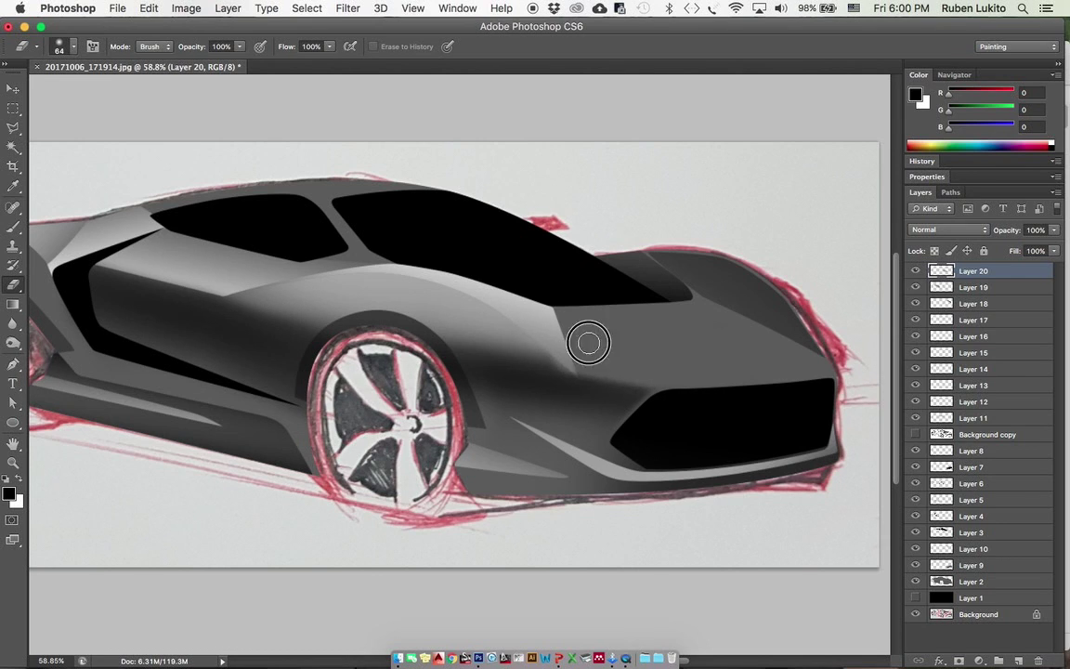
# Step: Flip the canvas horizontally and set the eraser size to 300 px
pyautogui.press('super+shift+h')
pyautogui.hscroll(-4, 243, 351)
pyautogui.moveTo(563, 325)
pyautogui.mouseDown()
pyautogui.moveTo(537, 400)
pyautogui.moveTo(573, 321)
pyautogui.moveTo(535, 394)
pyautogui.mouseUp()
pyautogui.scroll(-3, 520, 362)
pyautogui.rightClick(499, 327)
pyautogui.click(397, 328)
pyautogui.press(']')
pyautogui.press(']')
pyautogui.press(']')
pyautogui.press(']')
pyautogui.press(']')
pyautogui.press(']')
pyautogui.press(']')
pyautogui.press(']')
pyautogui.press(']')
pyautogui.press(']')
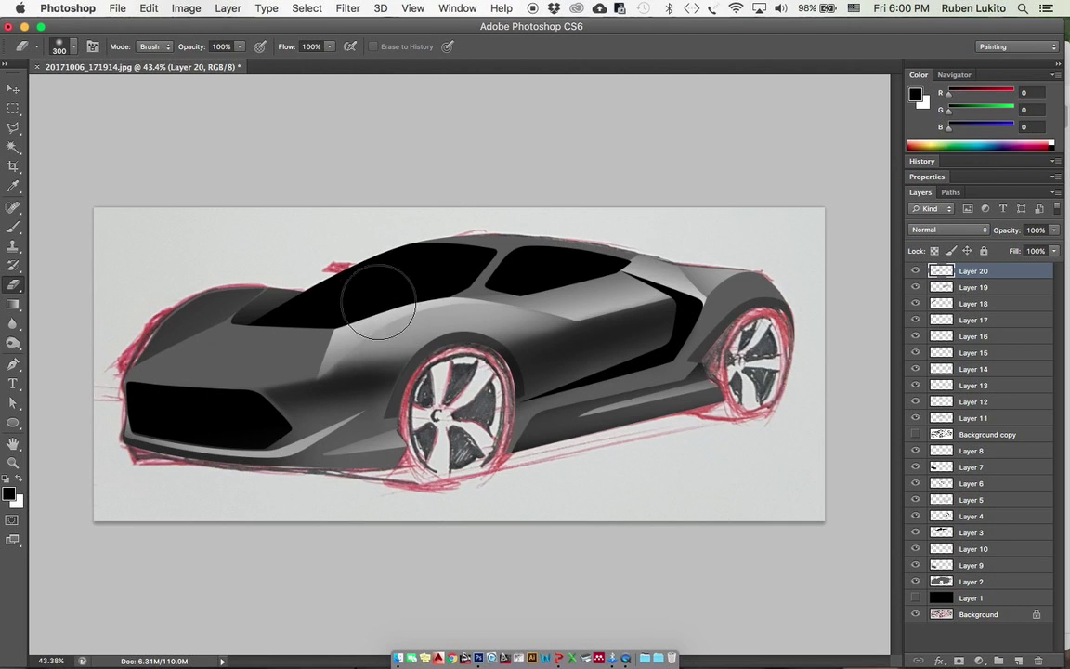
pyautogui.moveTo(440, 350)
pyautogui.mouseDown()
pyautogui.moveTo(415, 348)
pyautogui.moveTo(440, 353)
pyautogui.mouseUp()
pyautogui.scroll(1, 439, 353)
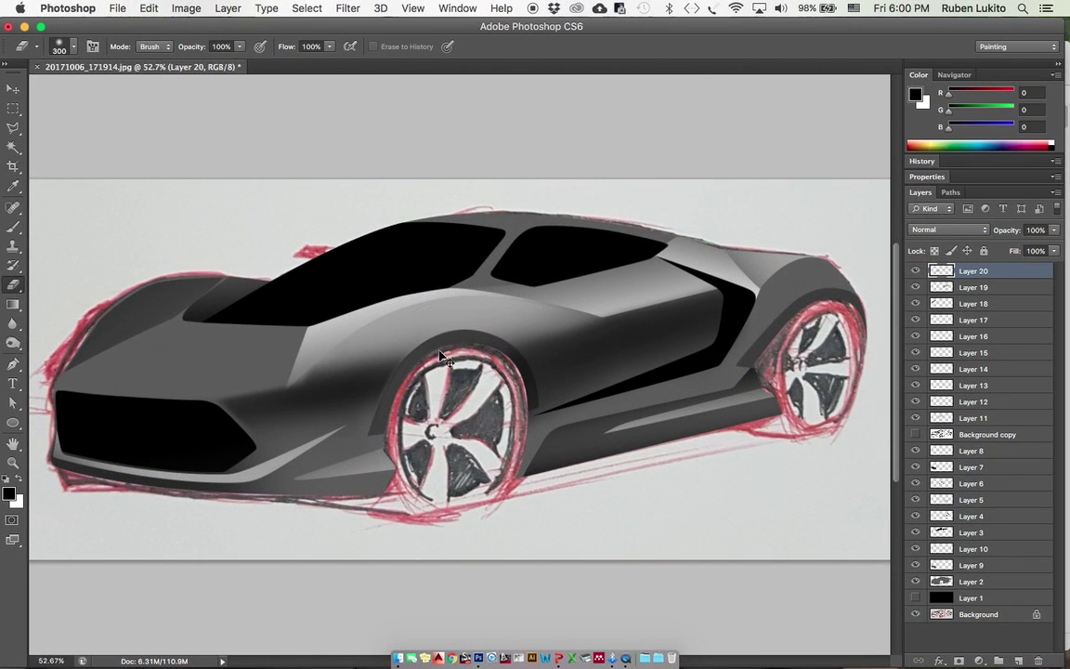
pyautogui.scroll(-2, 453, 330)
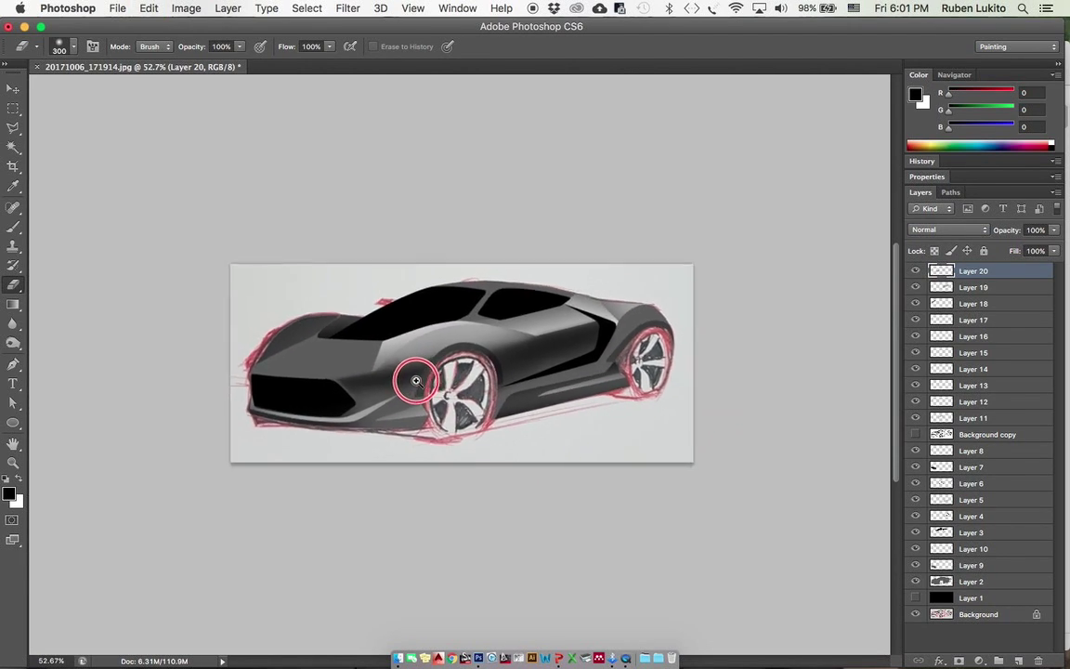
pyautogui.scroll(2, 520, 321)
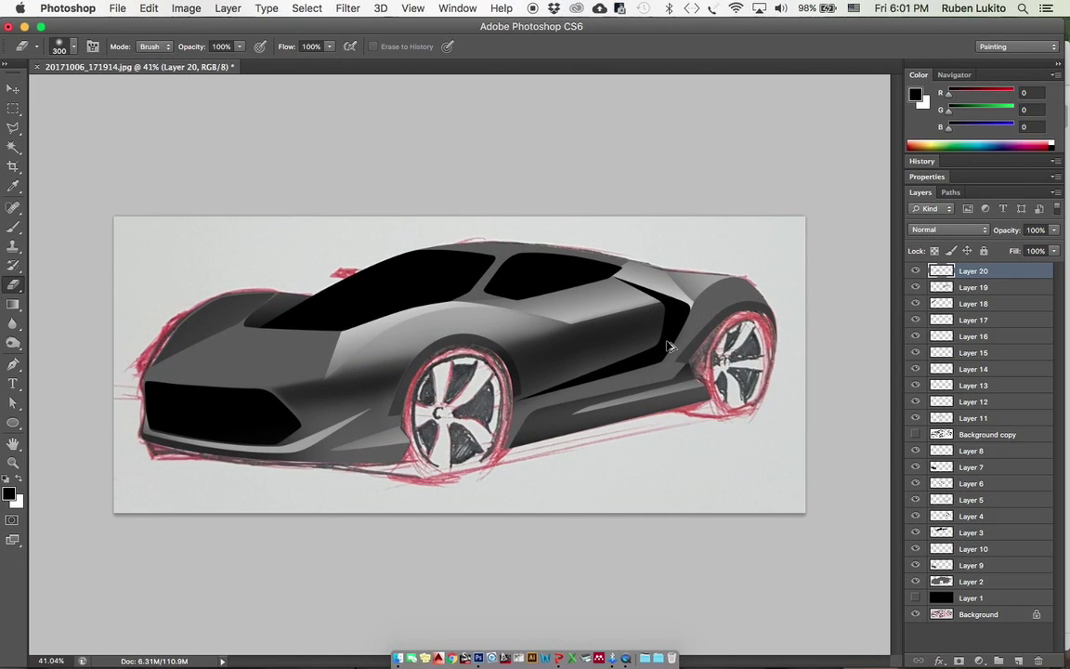
# Step: Add a new layer, dab a soft black spot, and transform it onto the rear fender, rotated 15.75° at 81.69% height
pyautogui.press('super+alt+shift+n')
pyautogui.press('b')
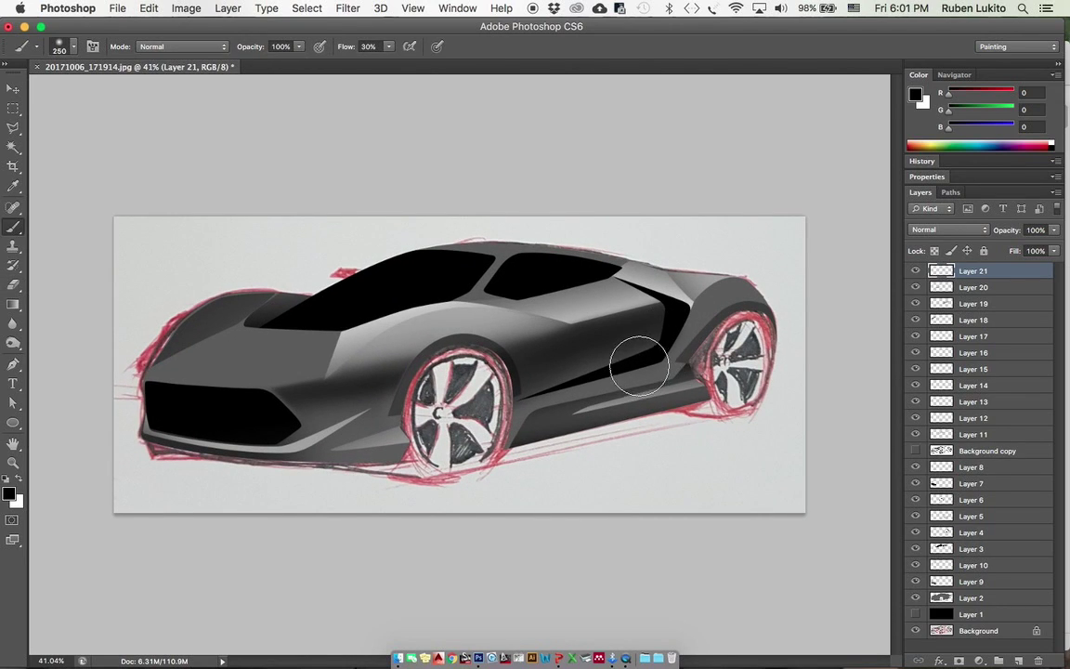
pyautogui.moveTo(613, 407); pyautogui.dragTo(618, 410)
pyautogui.moveTo(618, 347); pyautogui.dragTo(708, 268)
pyautogui.moveTo(687, 340); pyautogui.dragTo(668, 372)
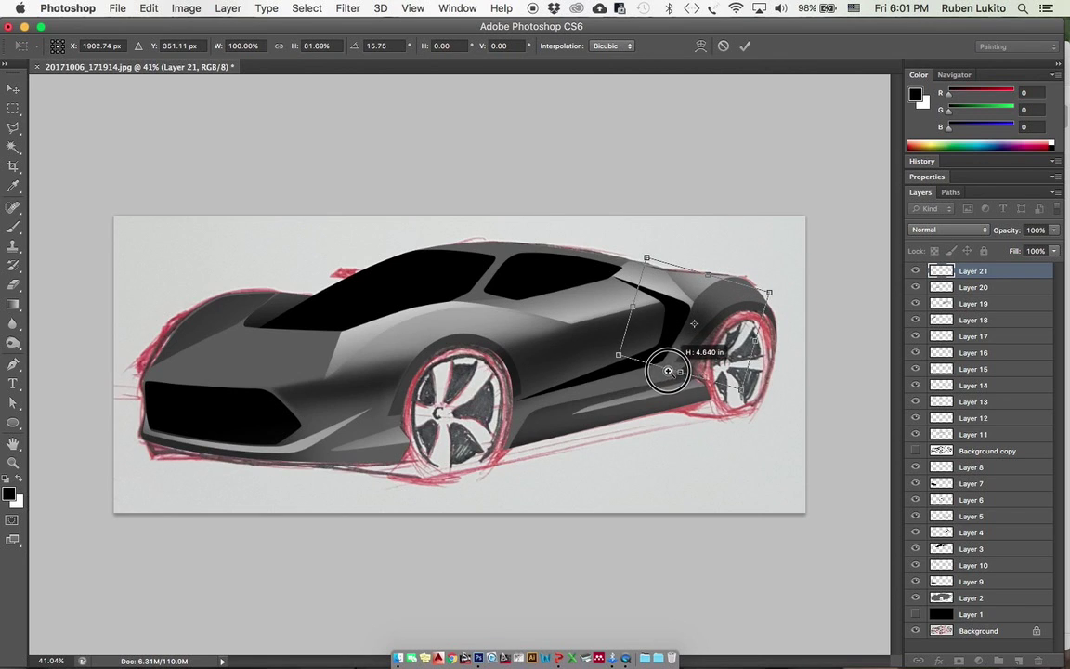
# Step: Distort the rear fender shadow diagonally along the panel behind the side intake to about 176% width and 82% height, and apply it
pyautogui.click(704, 326)
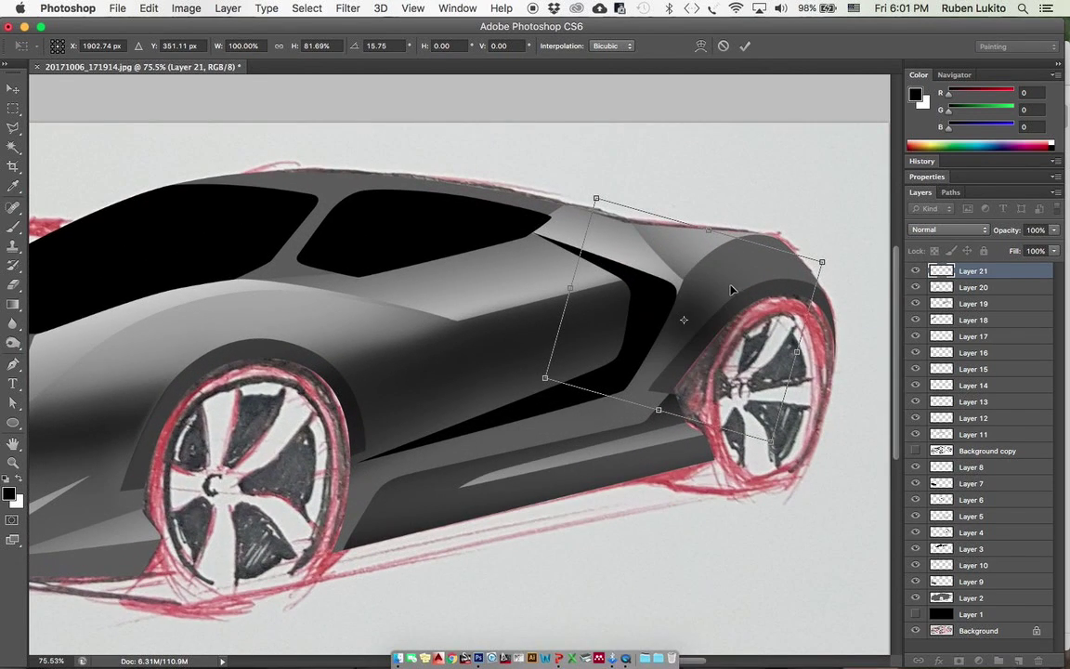
pyautogui.moveTo(730, 235); pyautogui.dragTo(721, 267)
pyautogui.moveTo(707, 306); pyautogui.dragTo(716, 275)
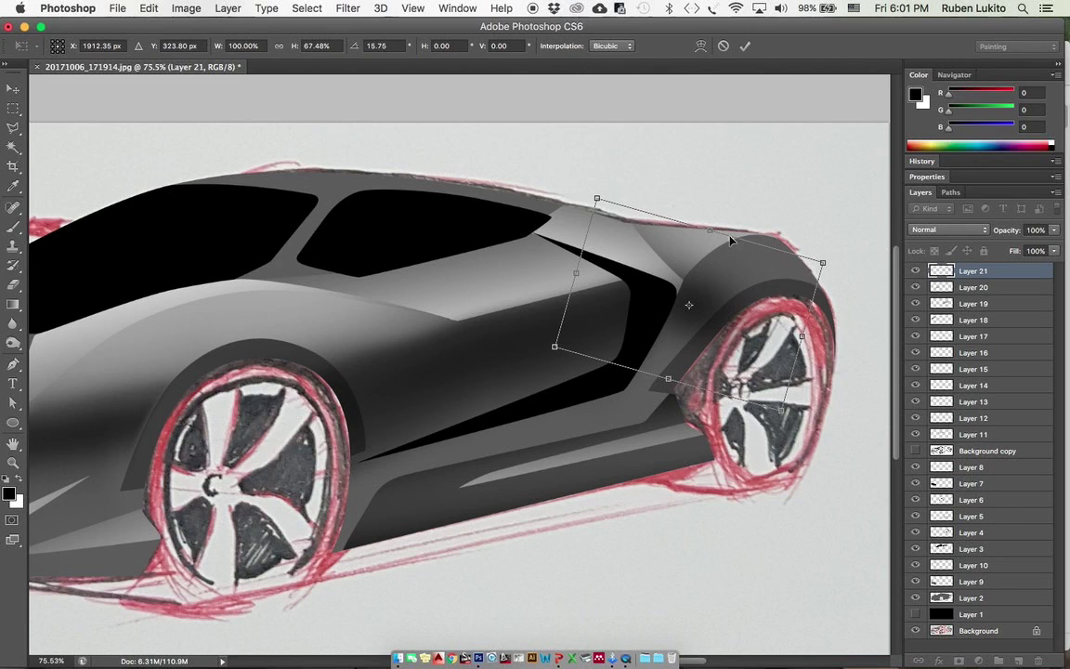
pyautogui.moveTo(597, 197); pyautogui.dragTo(667, 133)
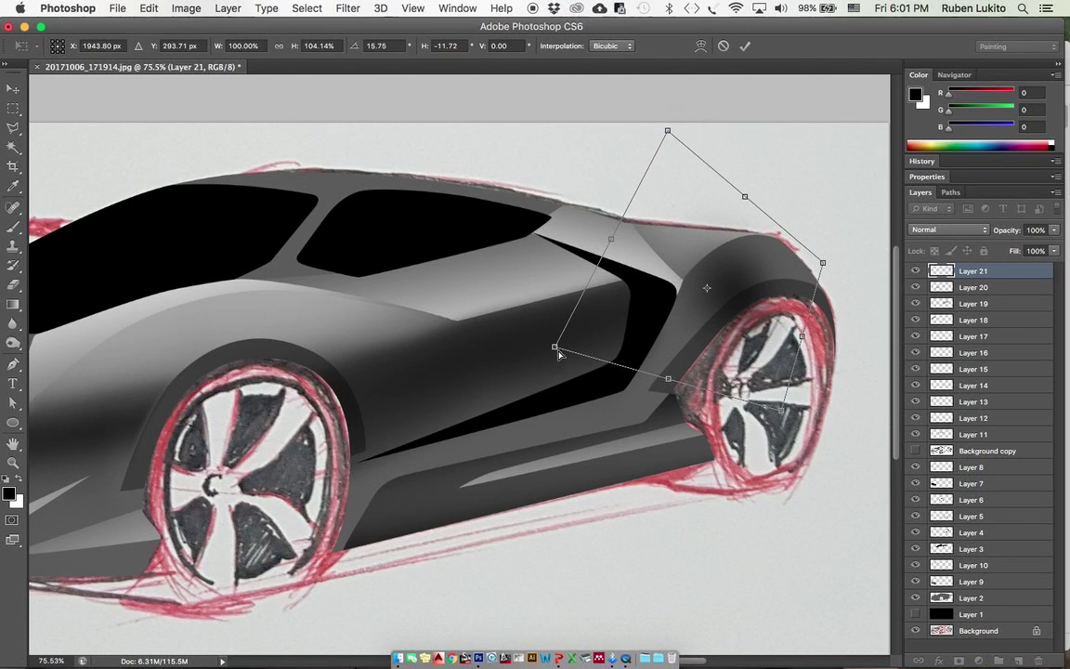
pyautogui.moveTo(557, 350); pyautogui.dragTo(451, 398)
pyautogui.moveTo(731, 282); pyautogui.dragTo(660, 284)
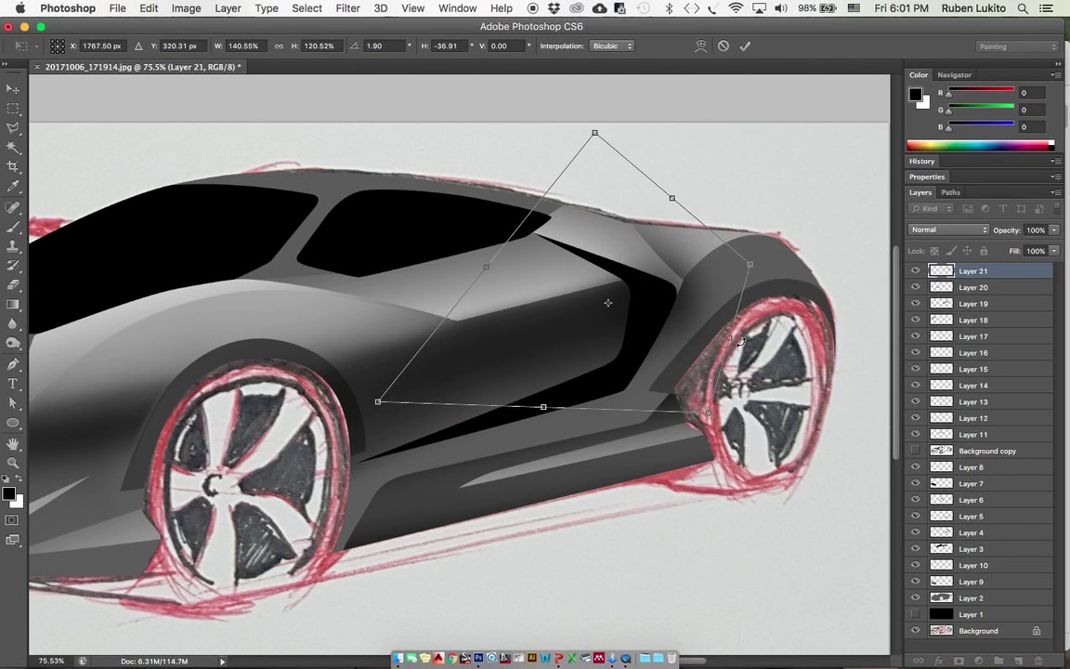
pyautogui.moveTo(731, 340); pyautogui.dragTo(796, 363)
pyautogui.moveTo(676, 201); pyautogui.dragTo(666, 289)
pyautogui.moveTo(698, 333); pyautogui.dragTo(681, 284)
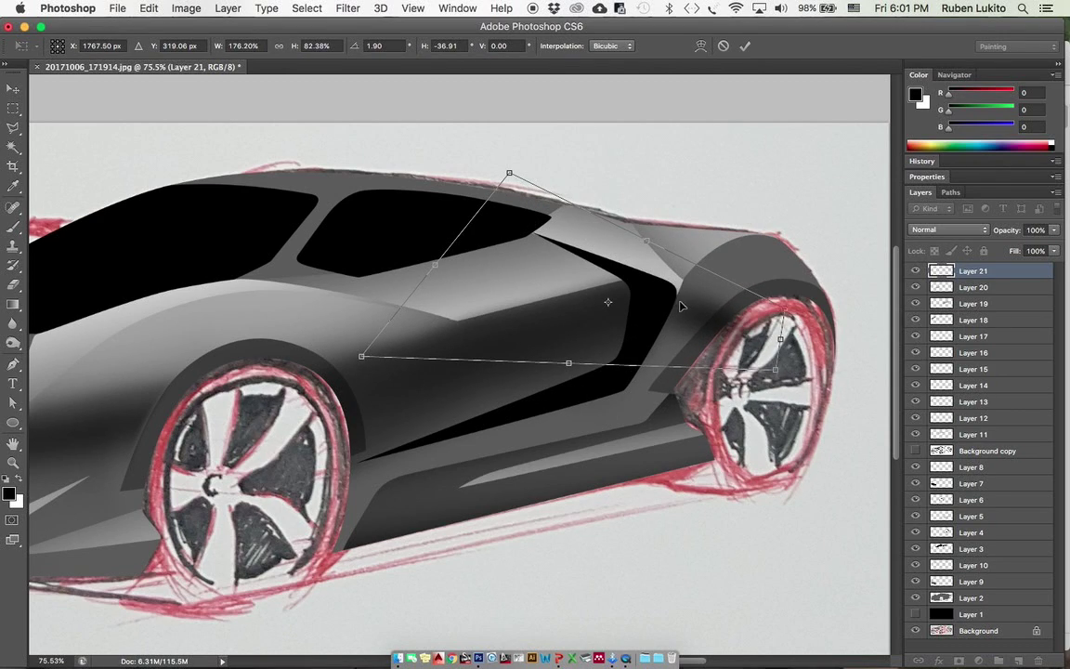
pyautogui.press('Return')
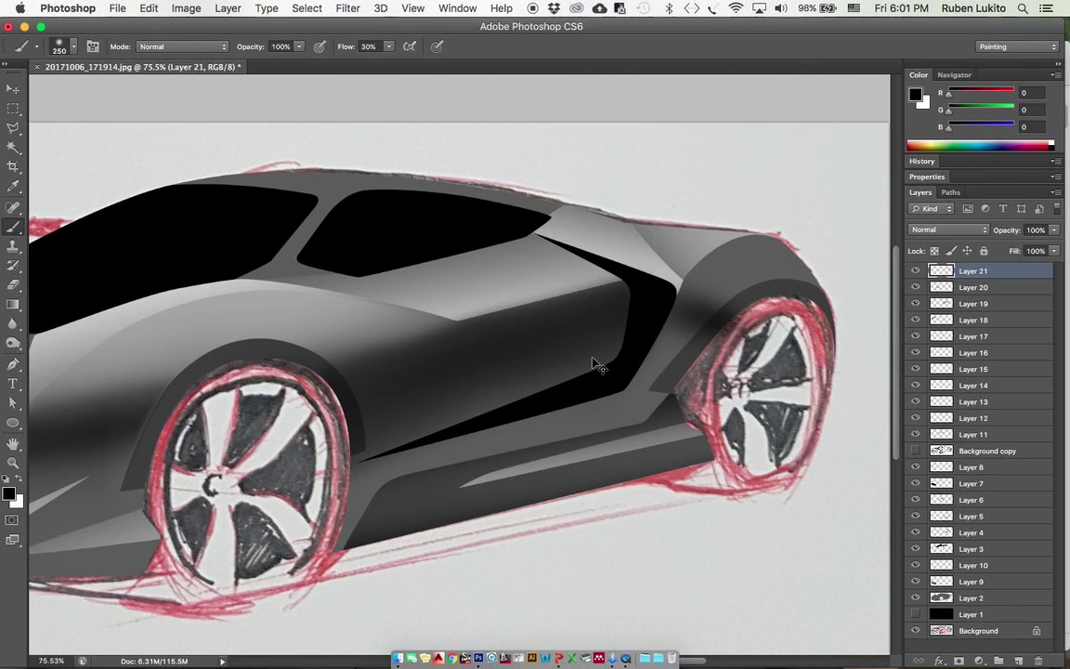
# Step: Move the rear shadow slightly up towards the side intake and apply the transform
pyautogui.press('super+t')
pyautogui.moveTo(689, 304); pyautogui.dragTo(674, 298)
pyautogui.press('Return')
# Step: Duplicate the rear shadow layer, rotate the copy about -5.7° and shift it slightly down, and merge it into the original
pyautogui.press('super+j')
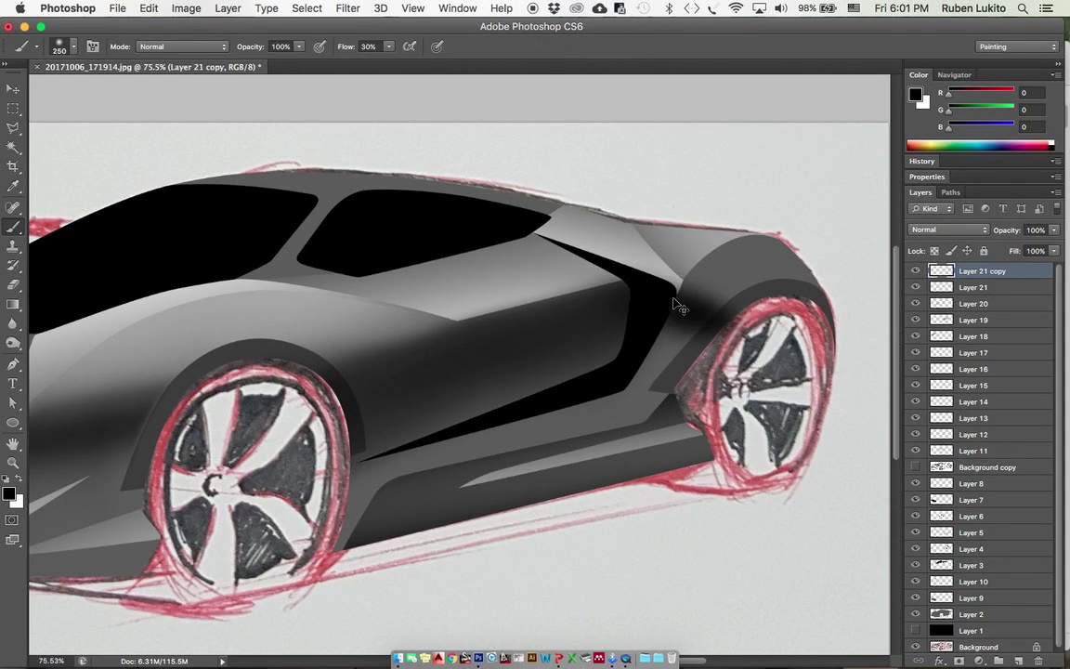
pyautogui.press('super+t')
pyautogui.moveTo(697, 332); pyautogui.dragTo(689, 340)
pyautogui.moveTo(386, 370); pyautogui.dragTo(392, 387)
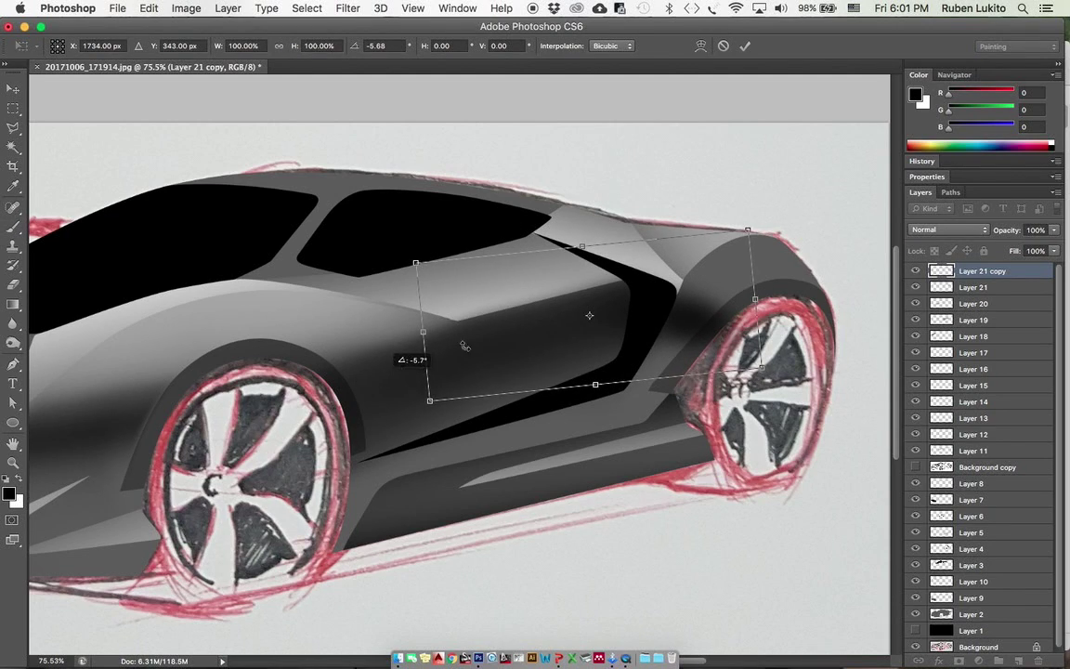
pyautogui.moveTo(630, 325); pyautogui.dragTo(622, 333)
pyautogui.press('Return')
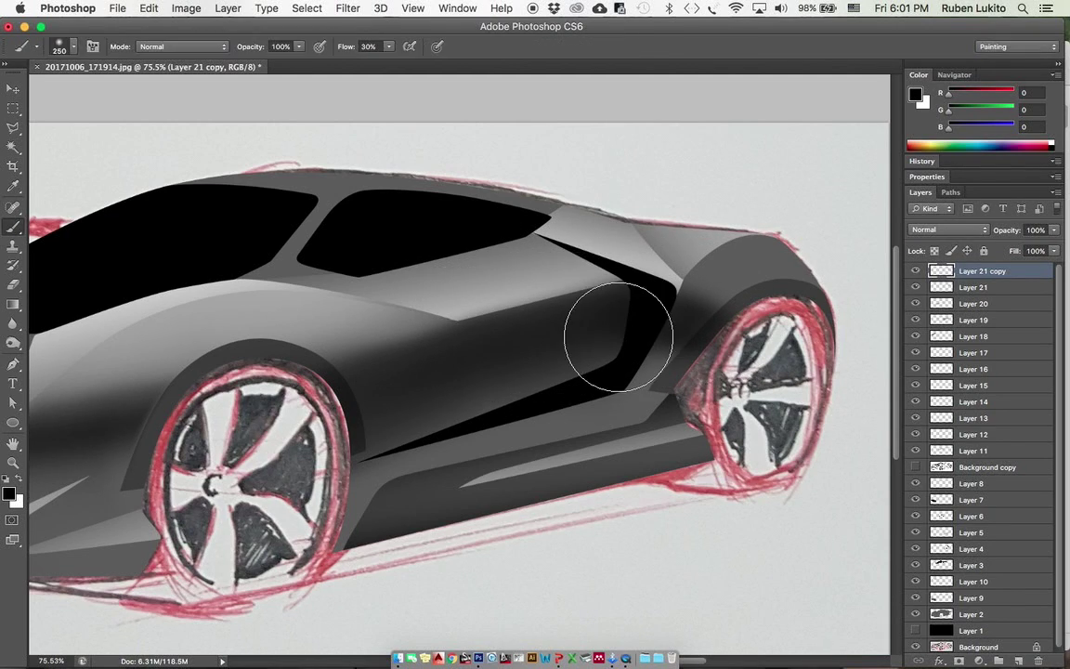
pyautogui.press('e')
pyautogui.press('super+e')
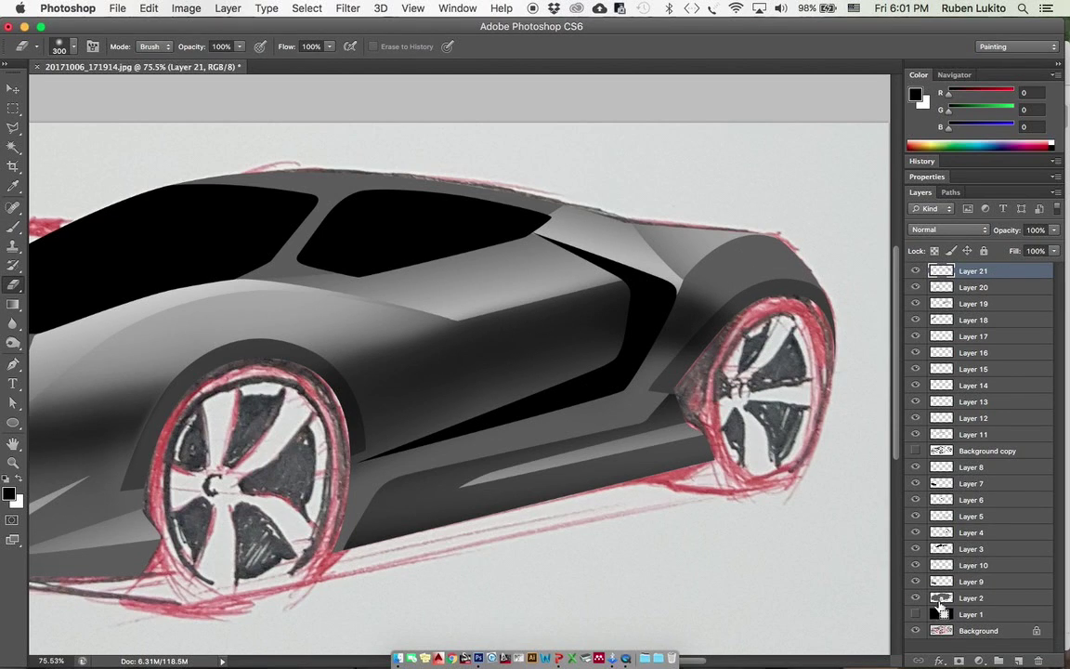
# Step: Delete the parts of the rear shadow outside the car body and erase its lower end near the side sill
pyautogui.keyDown('super'); pyautogui.click(940, 604); pyautogui.keyUp('super')
pyautogui.press('super+d')
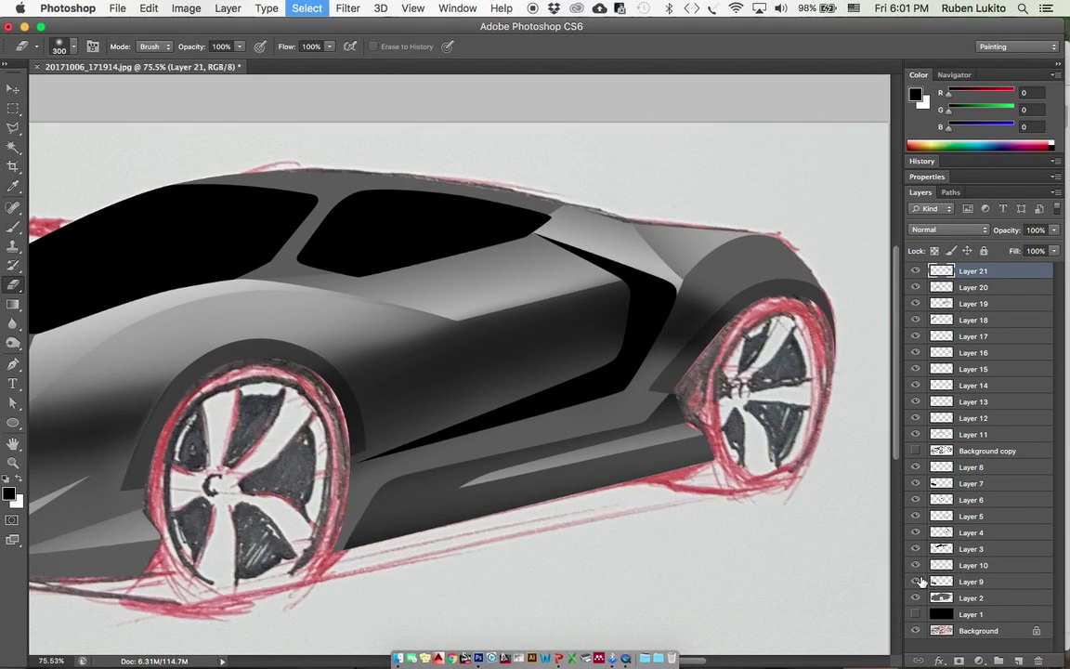
pyautogui.moveTo(702, 332); pyautogui.dragTo(676, 343)
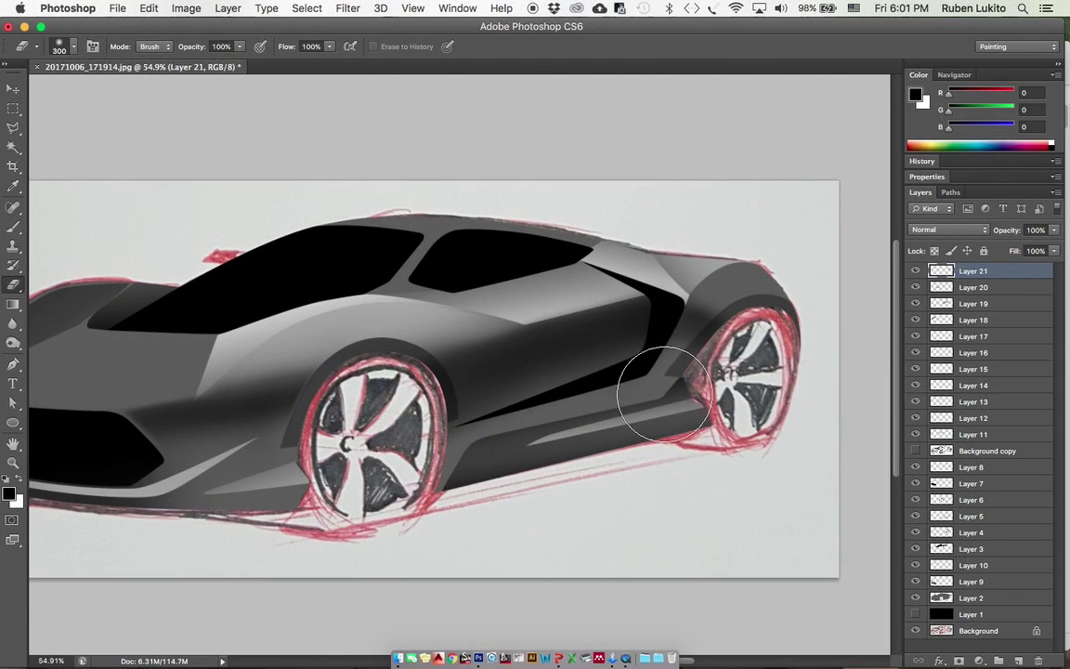
pyautogui.moveTo(662, 390); pyautogui.dragTo(632, 401)
# Step: Soften the highlight layer between the hood and the front fender with a Gaussian Blur of 7.4 pixels
pyautogui.moveTo(397, 349)
pyautogui.mouseDown()
pyautogui.moveTo(421, 340)
pyautogui.moveTo(381, 359)
pyautogui.moveTo(360, 344)
pyautogui.mouseUp()
pyautogui.press('v')
pyautogui.press('super+z')
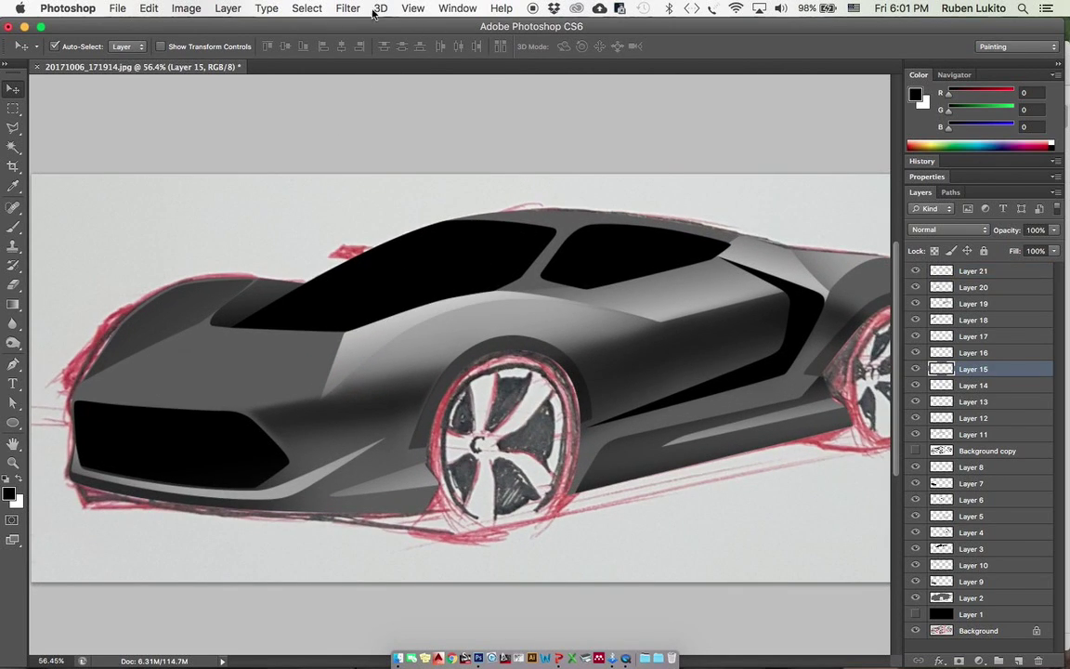
pyautogui.click(347, 8)
pyautogui.moveTo(355, 181)
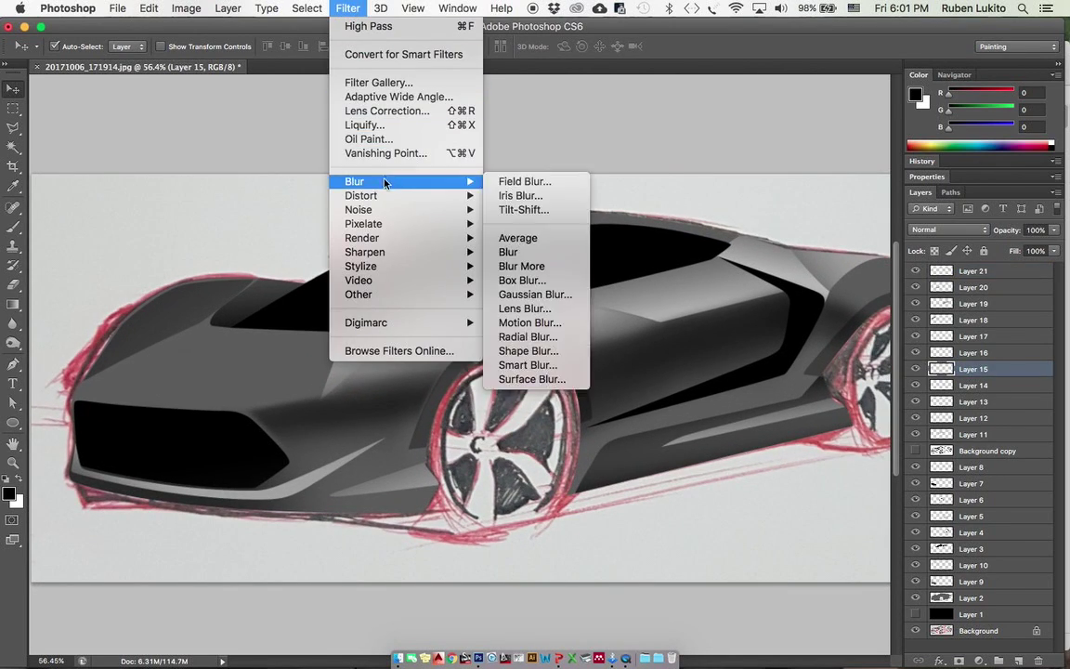
pyautogui.click(526, 298)
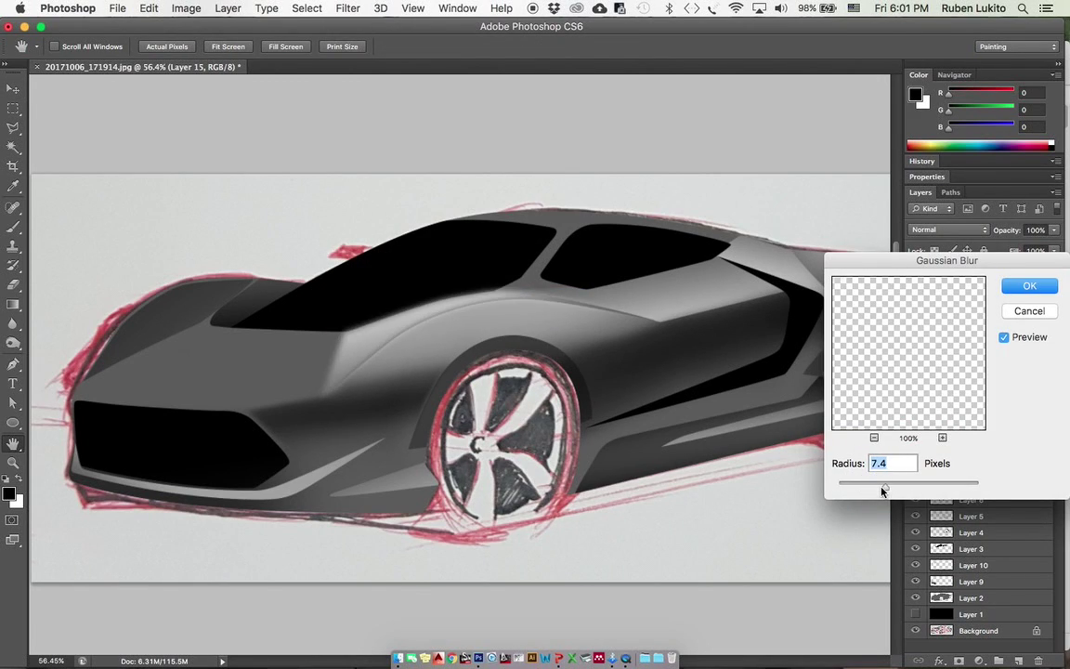
pyautogui.moveTo(872, 489)
pyautogui.mouseDown()
pyautogui.moveTo(897, 484)
pyautogui.moveTo(885, 483)
pyautogui.mouseUp()
pyautogui.click(1026, 288)
# Step: Apply the same Gaussian Blur to the front fender, rear shoulder and door highlight layers
pyautogui.click(452, 332)
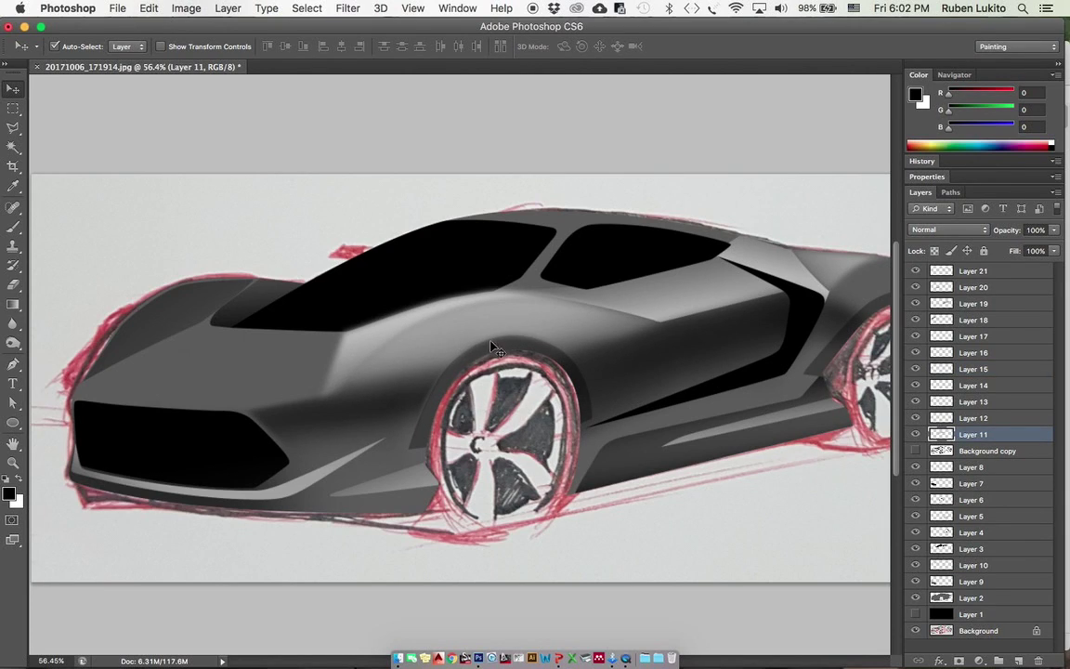
pyautogui.click(784, 272)
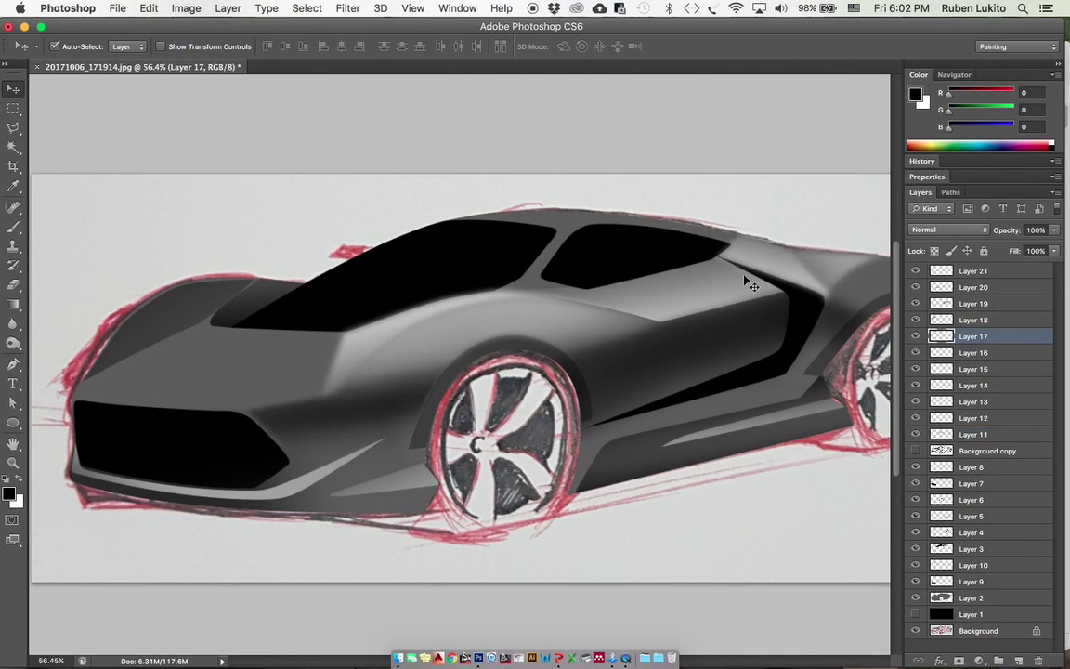
pyautogui.click(699, 297)
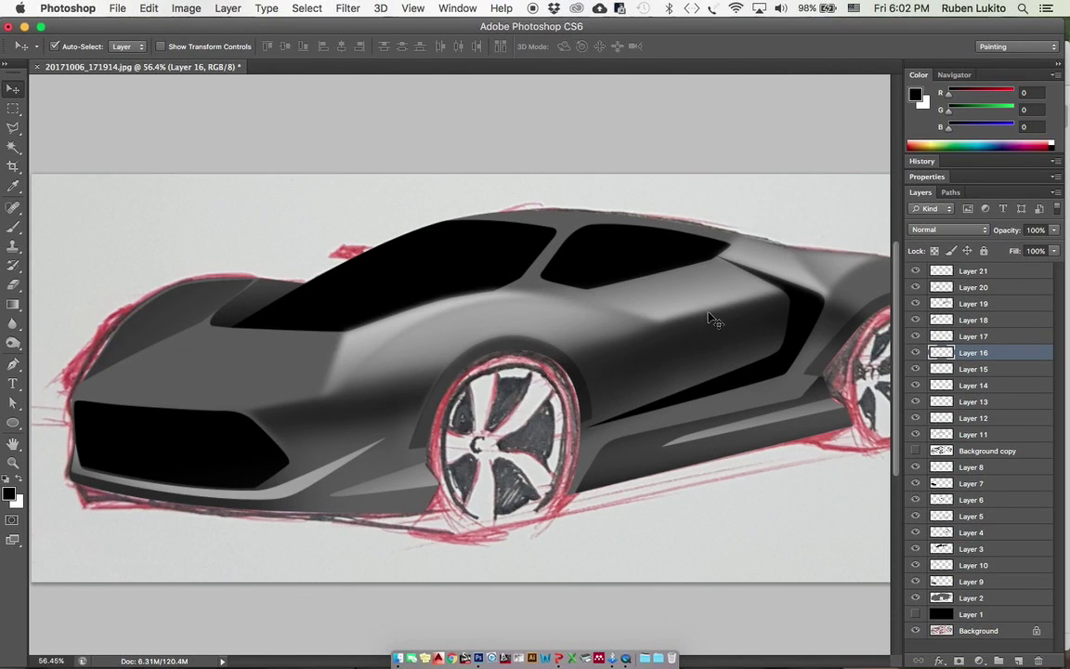
pyautogui.click(650, 290)
pyautogui.moveTo(677, 318); pyautogui.dragTo(613, 324)
# Step: Mirror the canvas horizontally to check the softened highlights on the car's side, and mirror it back
pyautogui.press('super+shift+h')
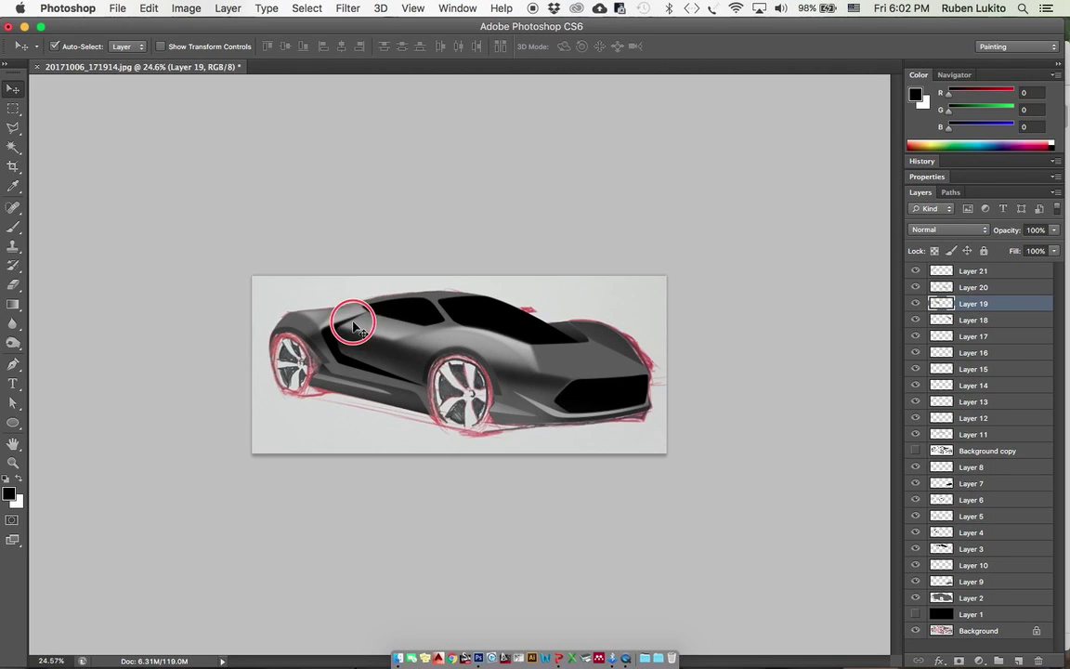
pyautogui.scroll(5, 353, 319)
pyautogui.hotkey('alt', '[')
pyautogui.hotkey('alt', '[')
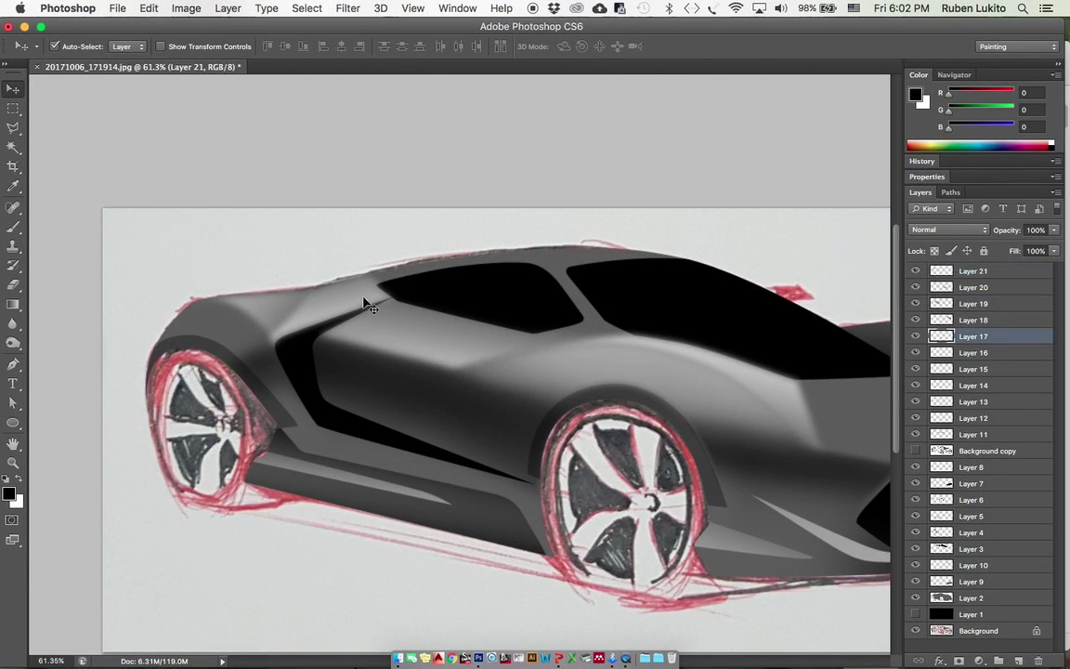
pyautogui.press('e')
pyautogui.scroll(-5, 432, 306)
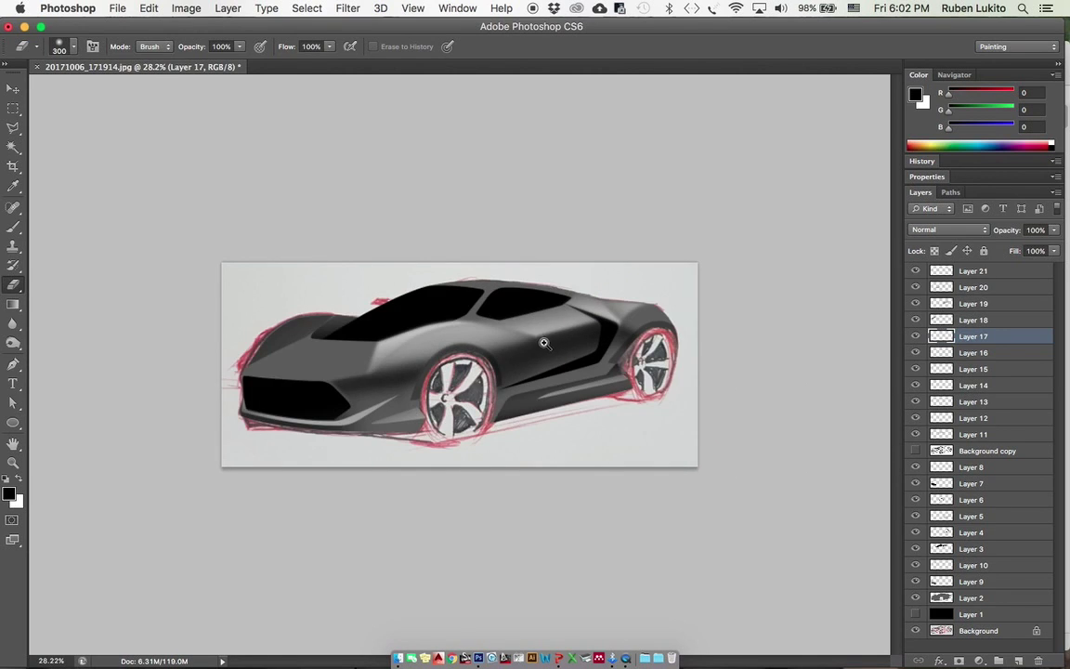
pyautogui.scroll(3, 545, 340)
# Step: Darken the gradient layer between the hood and the front fender with a Hue/Saturation lightness of -82
pyautogui.keyDown('super'); pyautogui.click(337, 338); pyautogui.keyUp('super')
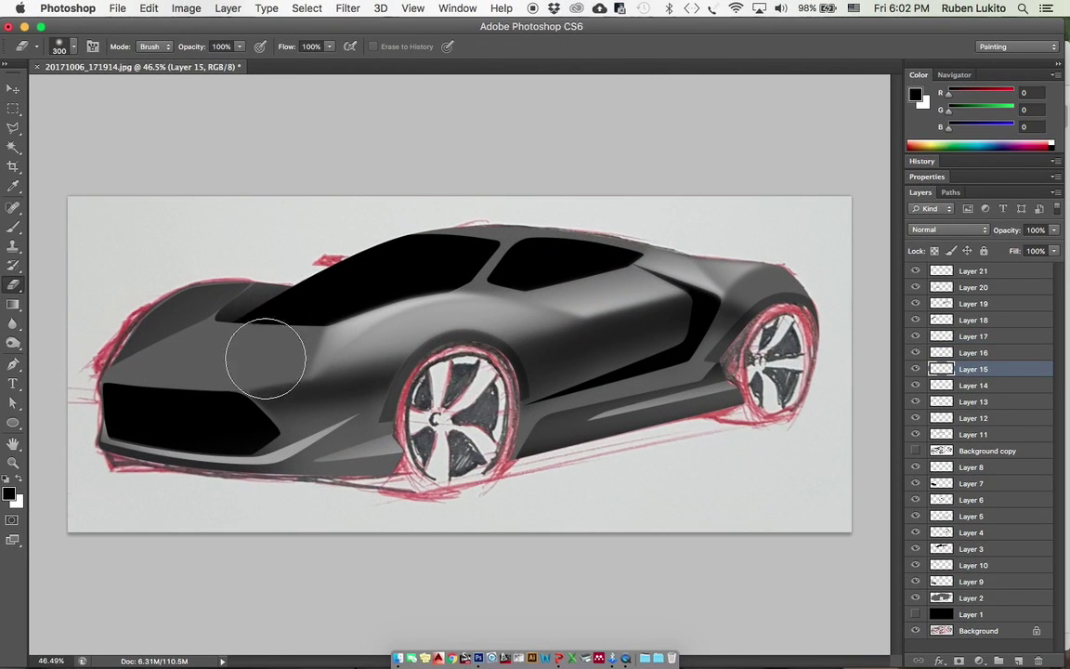
pyautogui.scroll(-3, 293, 332)
pyautogui.moveTo(293, 332); pyautogui.dragTo(333, 279)
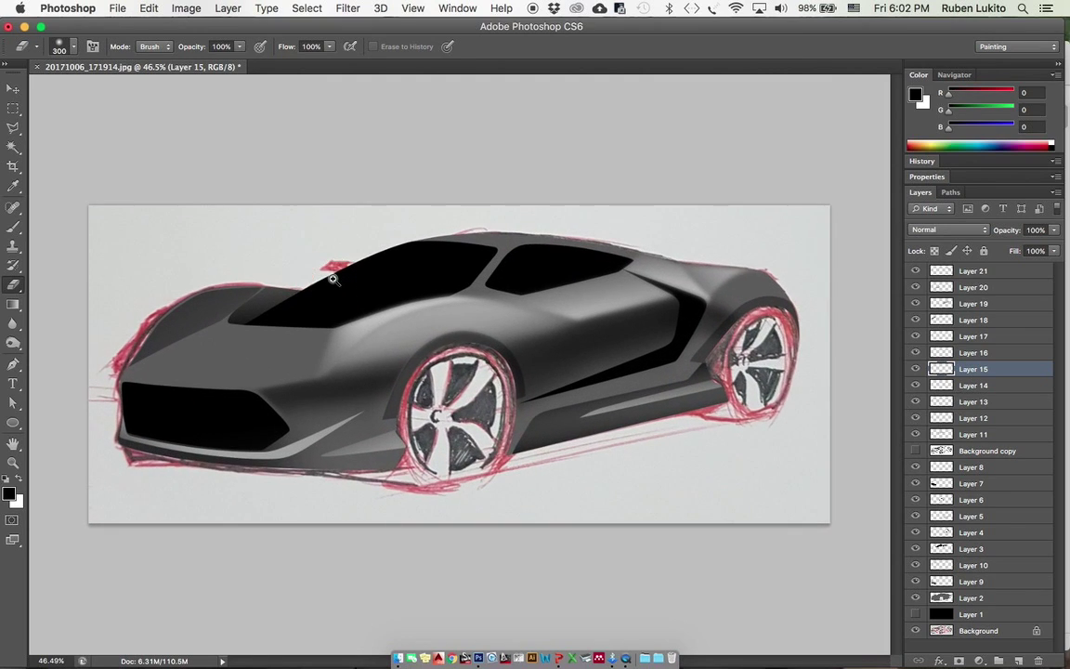
pyautogui.press('super+u')
pyautogui.moveTo(862, 578); pyautogui.dragTo(795, 568)
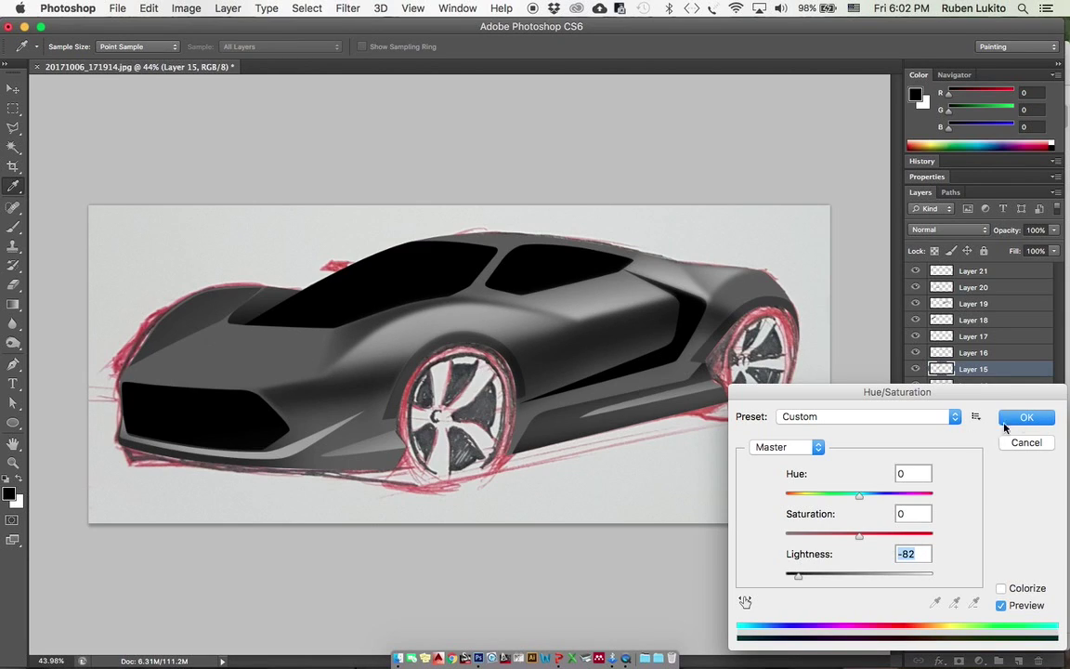
pyautogui.click(1034, 420)
# Step: Brighten the far front fender's gradient layer with a Hue/Saturation lightness of +65
pyautogui.press('b')
pyautogui.press('v')
pyautogui.click(172, 289)
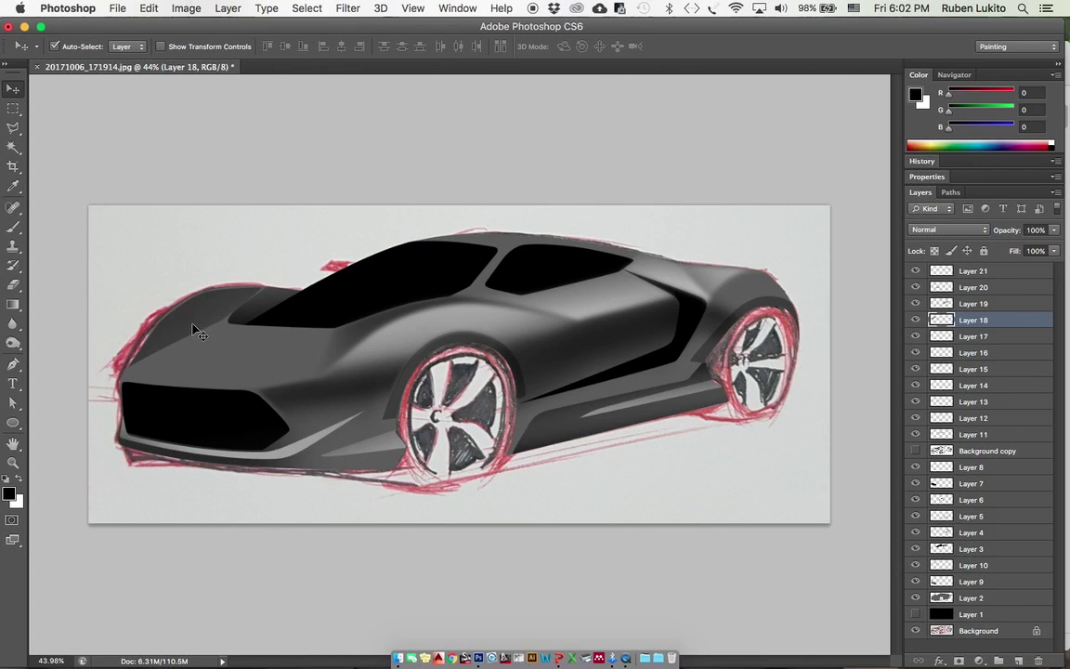
pyautogui.press('super+u')
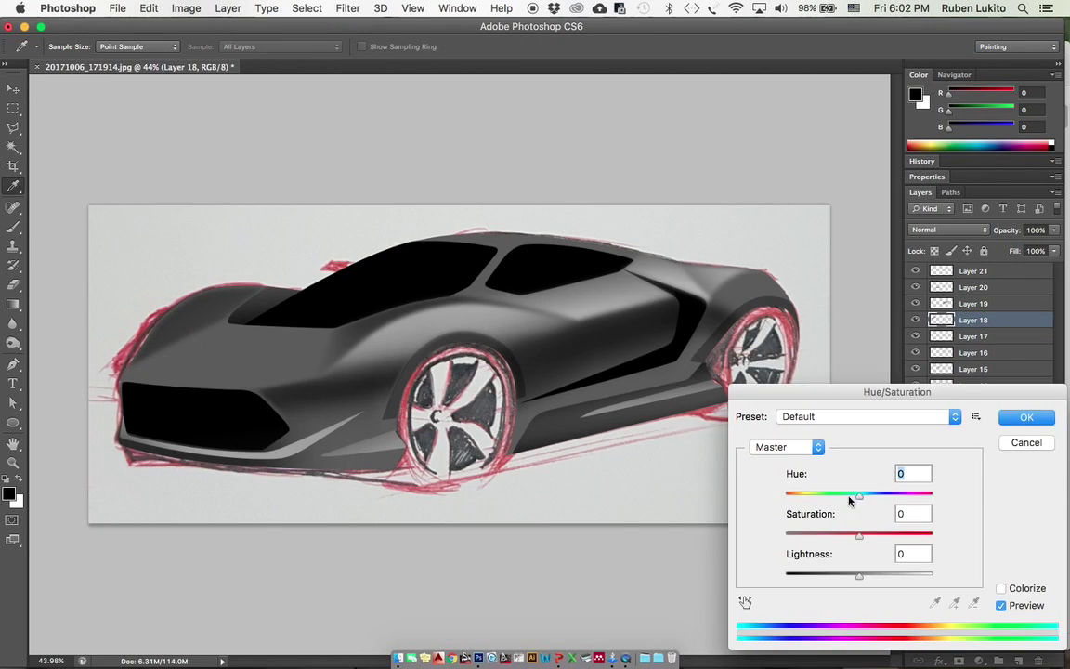
pyautogui.moveTo(862, 578); pyautogui.dragTo(906, 576)
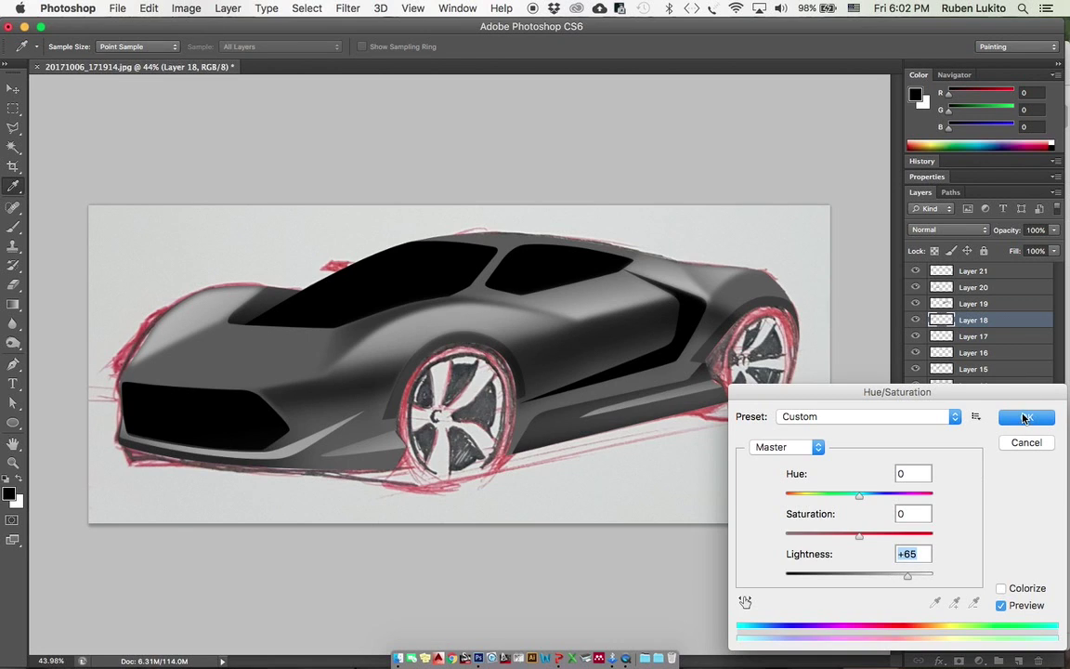
pyautogui.click(1024, 418)
# Step: Mirror the canvas horizontally and inspect the brightened far front fender up close
pyautogui.scroll(-5, 489, 321)
pyautogui.press('super+shift+h')
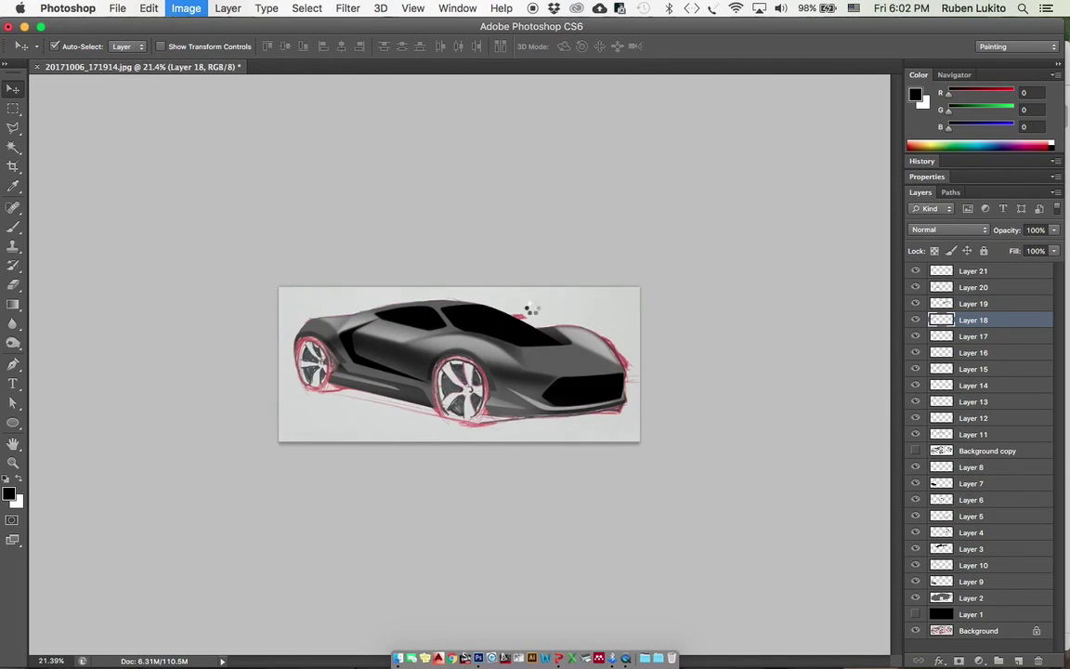
pyautogui.scroll(5, 478, 321)
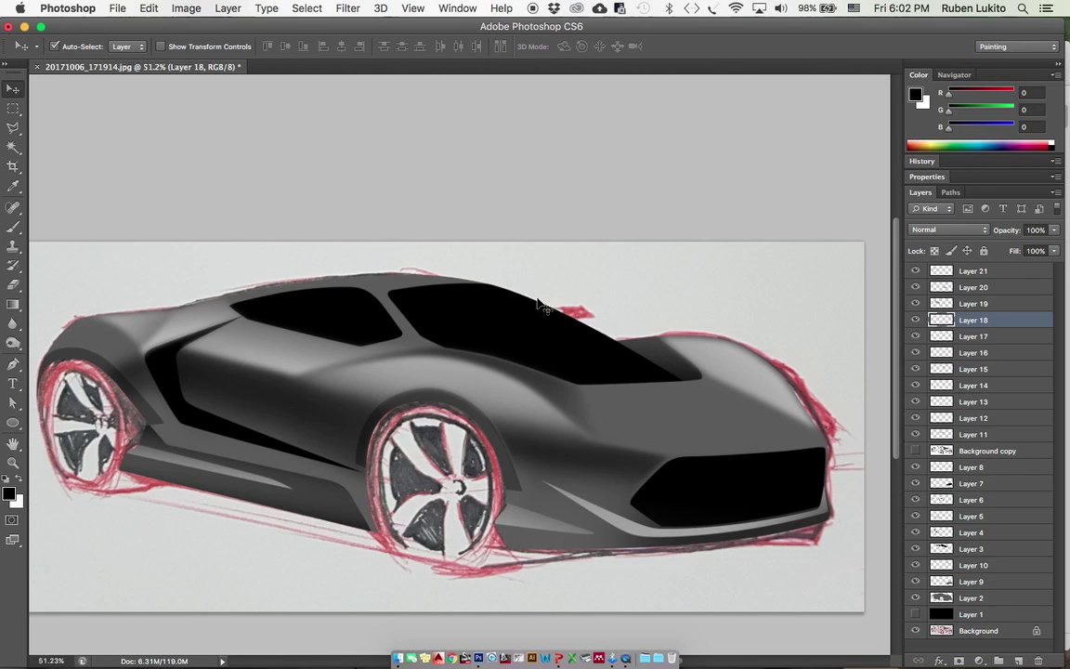
pyautogui.moveTo(567, 356)
pyautogui.mouseDown()
pyautogui.moveTo(543, 360)
pyautogui.moveTo(565, 351)
pyautogui.moveTo(553, 355)
pyautogui.mouseUp()
pyautogui.press('e')
pyautogui.press('v')
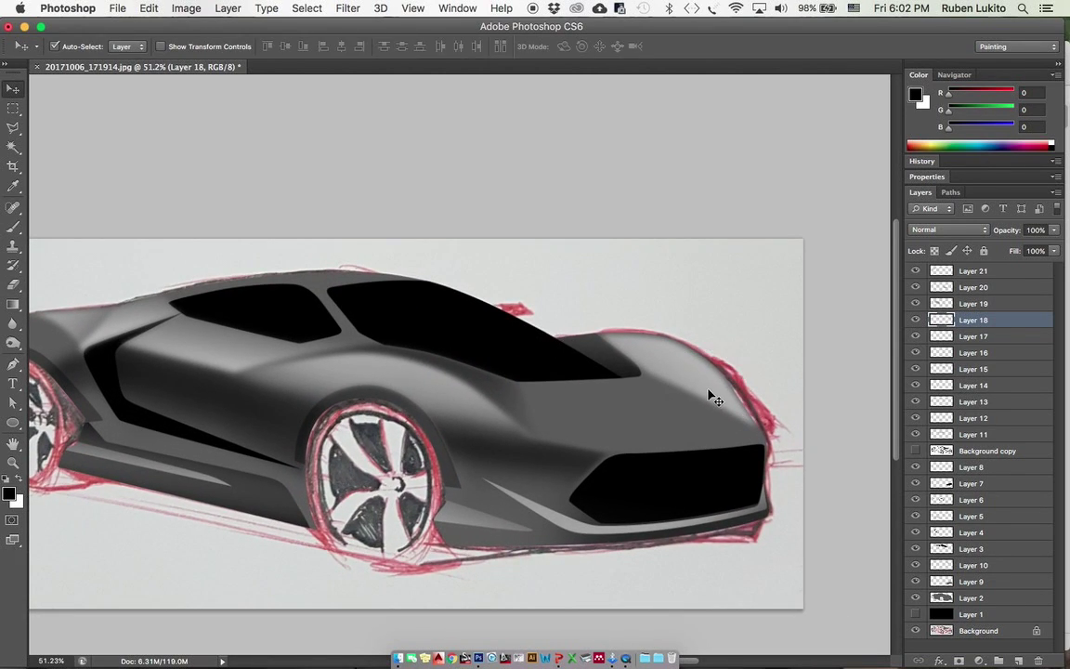
# Step: Set the eraser size to 23 px and mirror the canvas back to its original orientation
pyautogui.press('e')
pyautogui.moveTo(670, 410); pyautogui.dragTo(690, 417)
pyautogui.rightClick(690, 417)
pyautogui.click(728, 451)
pyautogui.click(781, 353)
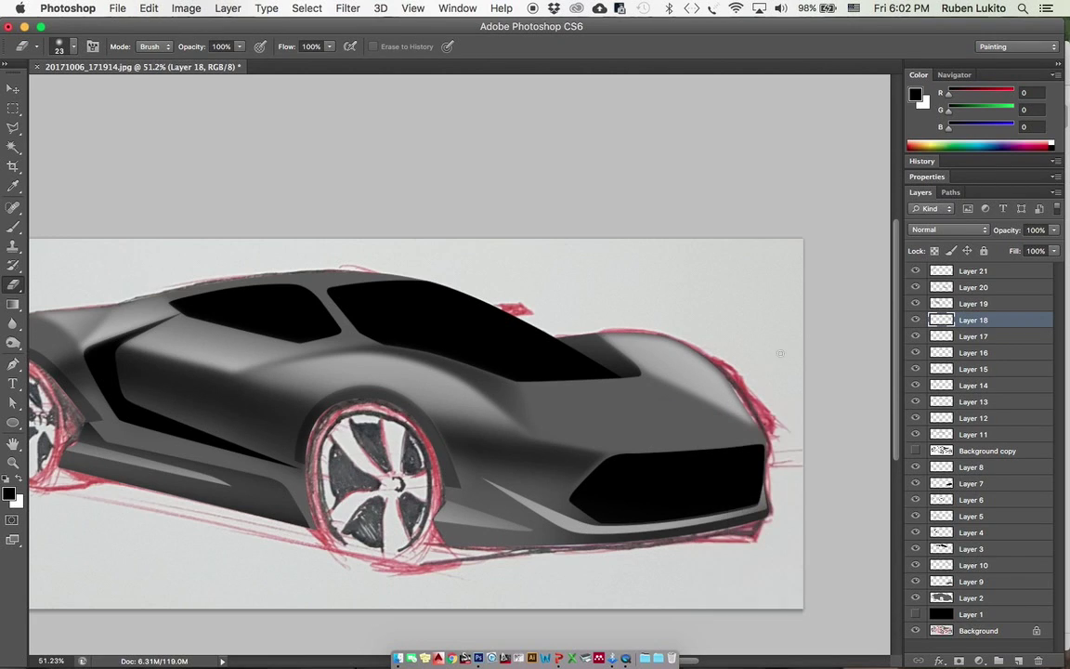
pyautogui.hscroll(-10, 511, 390)
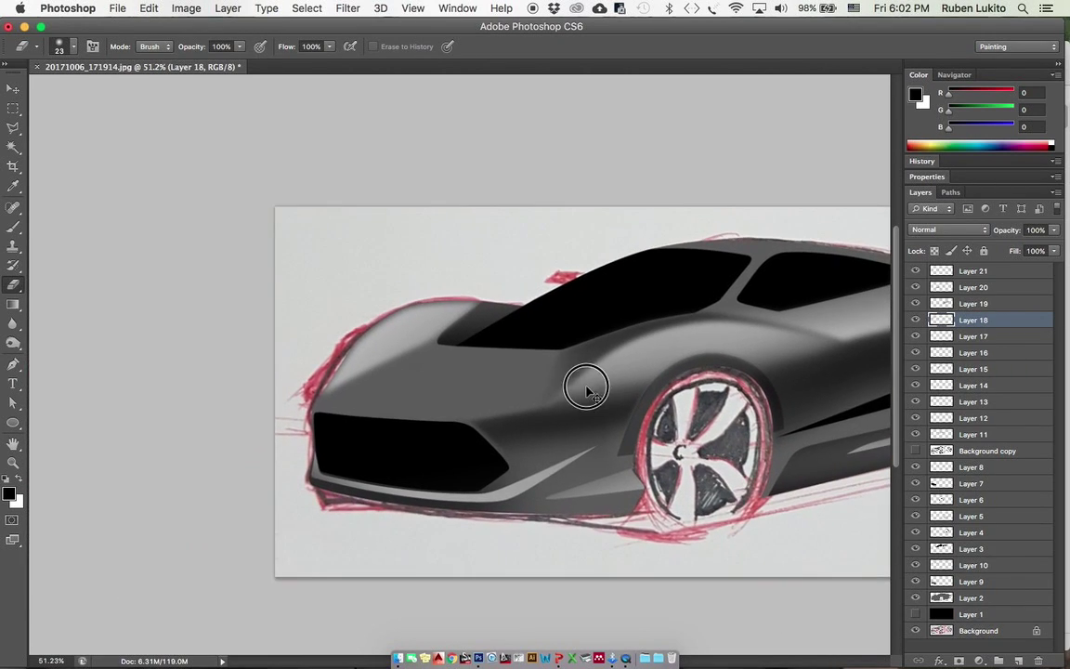
# Step: Hide the Background sketch, show the black Layer 1 behind the car and raise it to full opacity
pyautogui.click(916, 632)
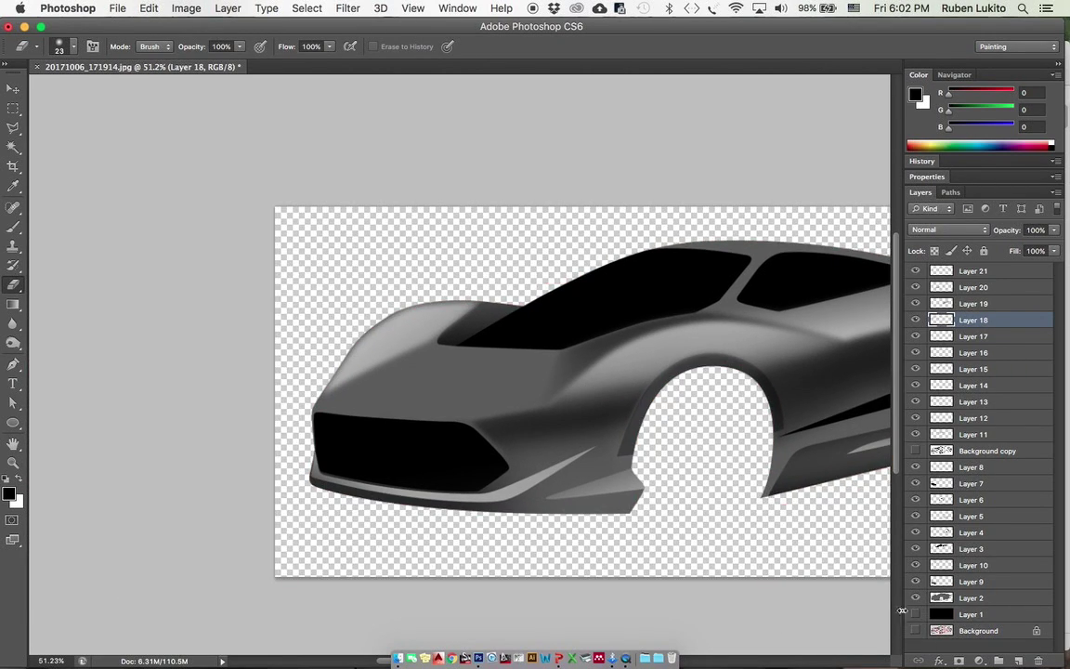
pyautogui.click(916, 632)
pyautogui.click(947, 629)
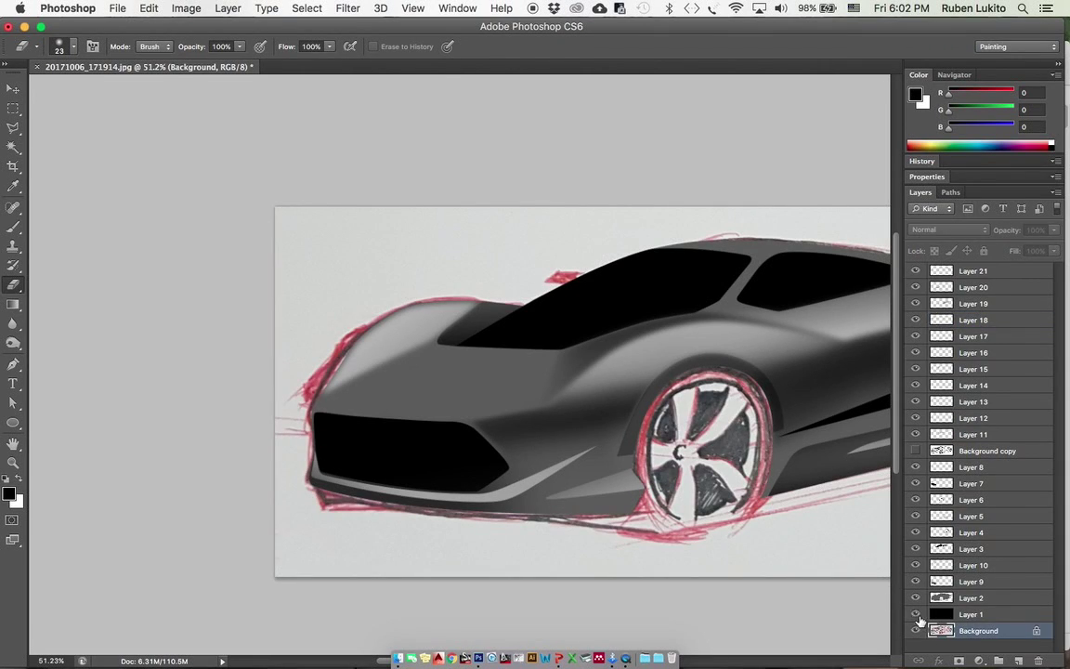
pyautogui.click(916, 631)
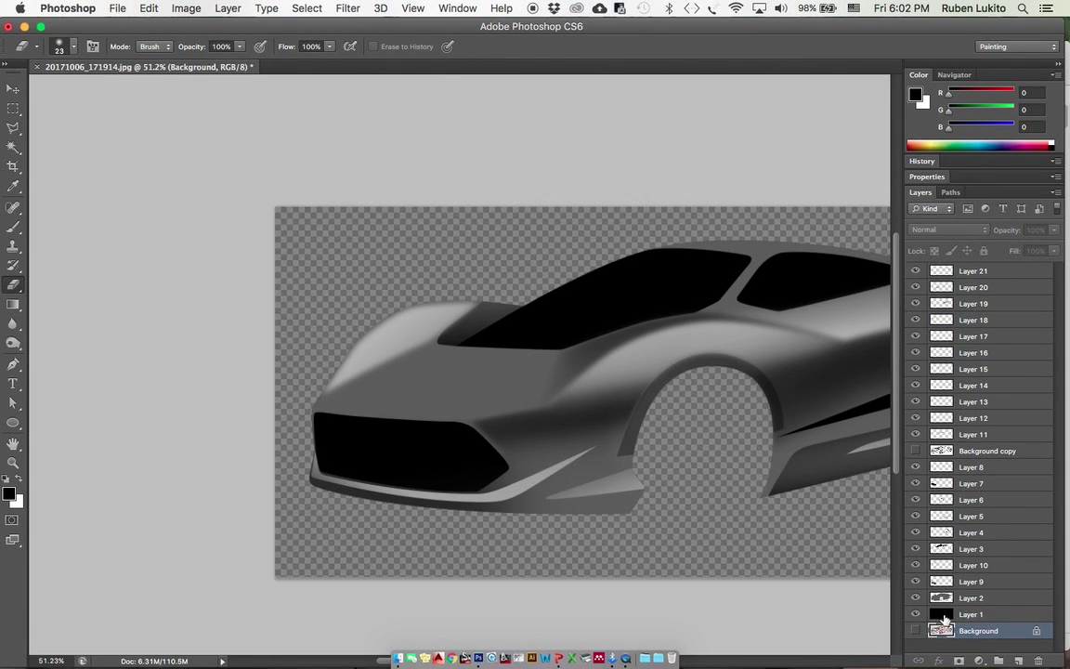
pyautogui.click(944, 615)
pyautogui.moveTo(1054, 252)
pyautogui.mouseDown()
pyautogui.moveTo(1059, 271)
pyautogui.moveTo(1069, 246)
pyautogui.mouseUp()
pyautogui.click(1054, 230)
pyautogui.click(609, 358)
pyautogui.scroll(-1, 609, 357)
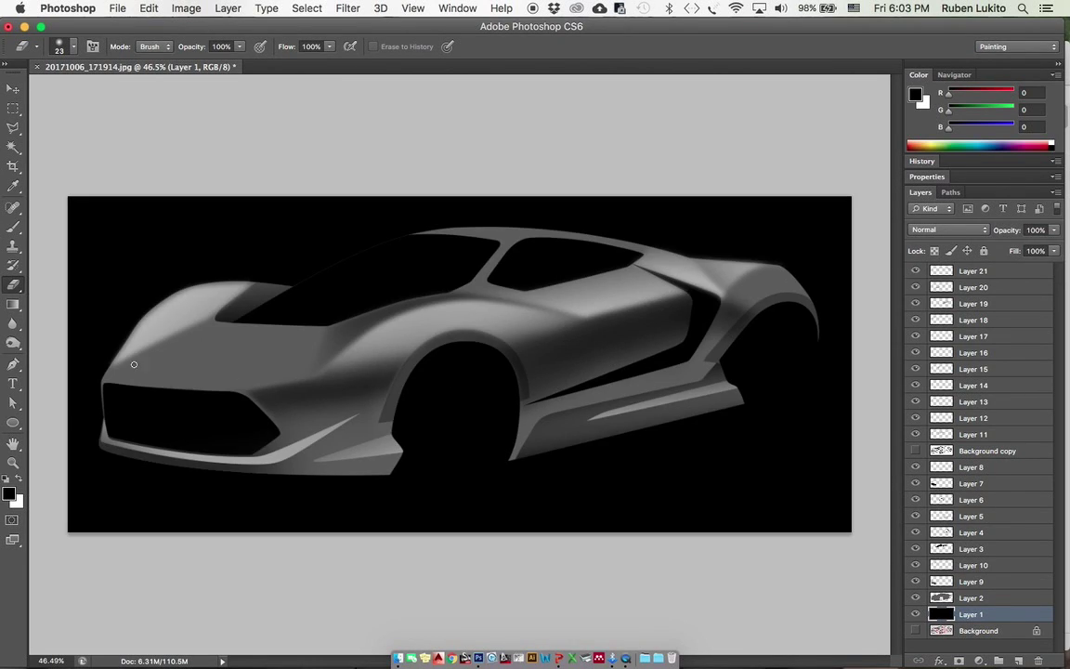
# Step: Soften the lower edge of the far front fender highlight along the hood with a 56 px eraser
pyautogui.keyDown('super'); pyautogui.click(179, 331); pyautogui.keyUp('super')
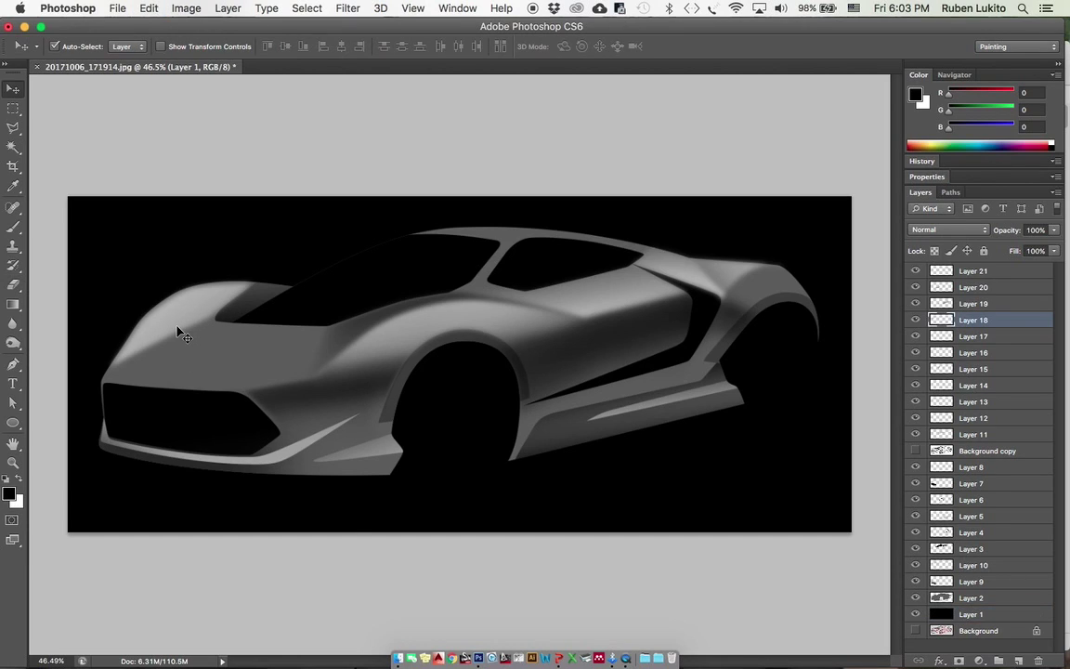
pyautogui.rightClick(159, 356)
pyautogui.click(246, 320)
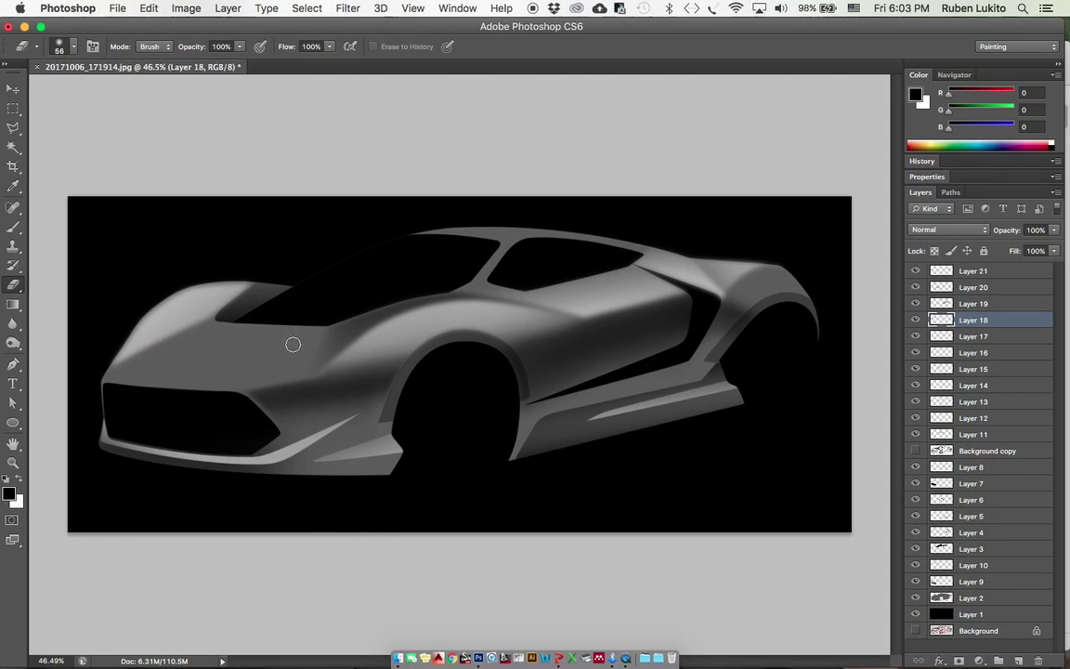
pyautogui.moveTo(105, 367); pyautogui.dragTo(234, 325)
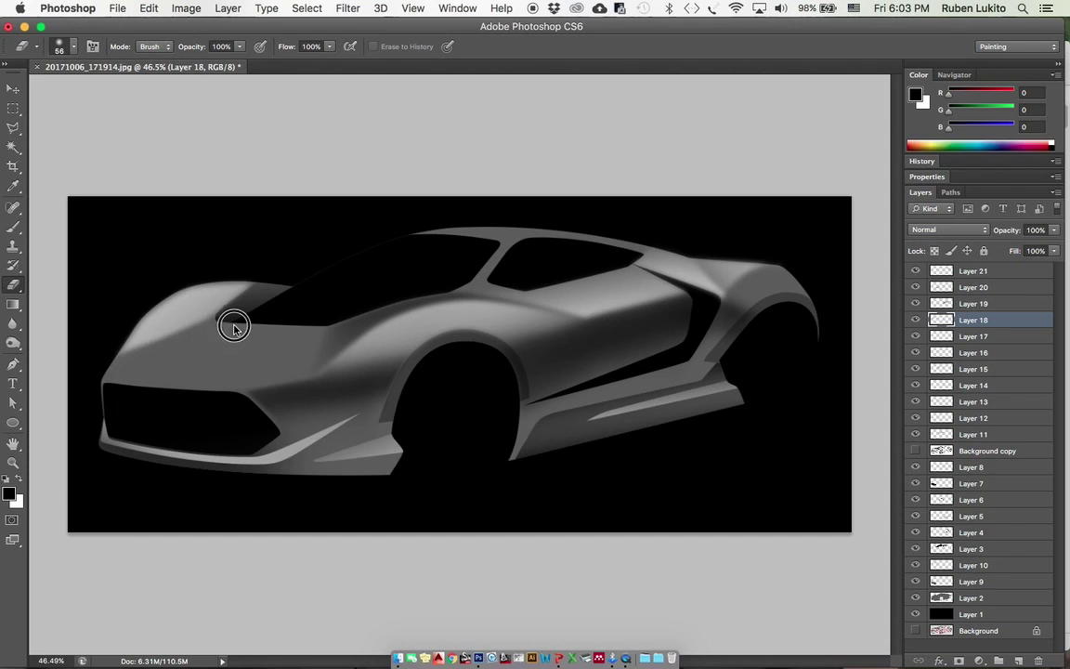
pyautogui.moveTo(127, 364); pyautogui.dragTo(236, 319)
pyautogui.moveTo(128, 367)
pyautogui.mouseDown()
pyautogui.moveTo(248, 318)
pyautogui.moveTo(222, 378)
pyautogui.mouseUp()
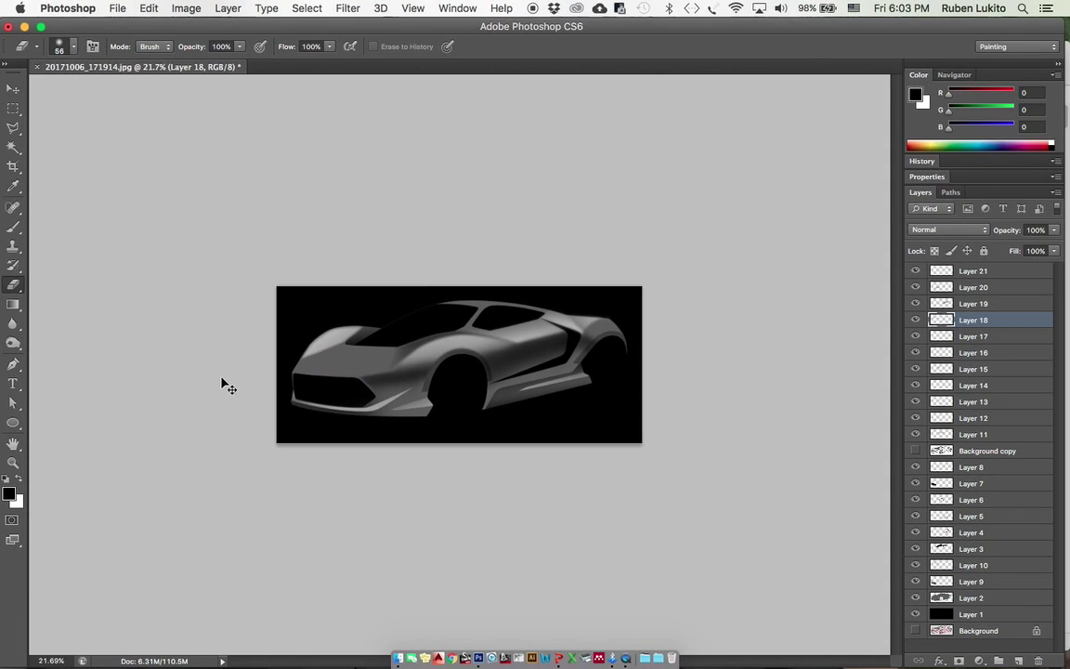
pyautogui.scroll(3, 576, 339)
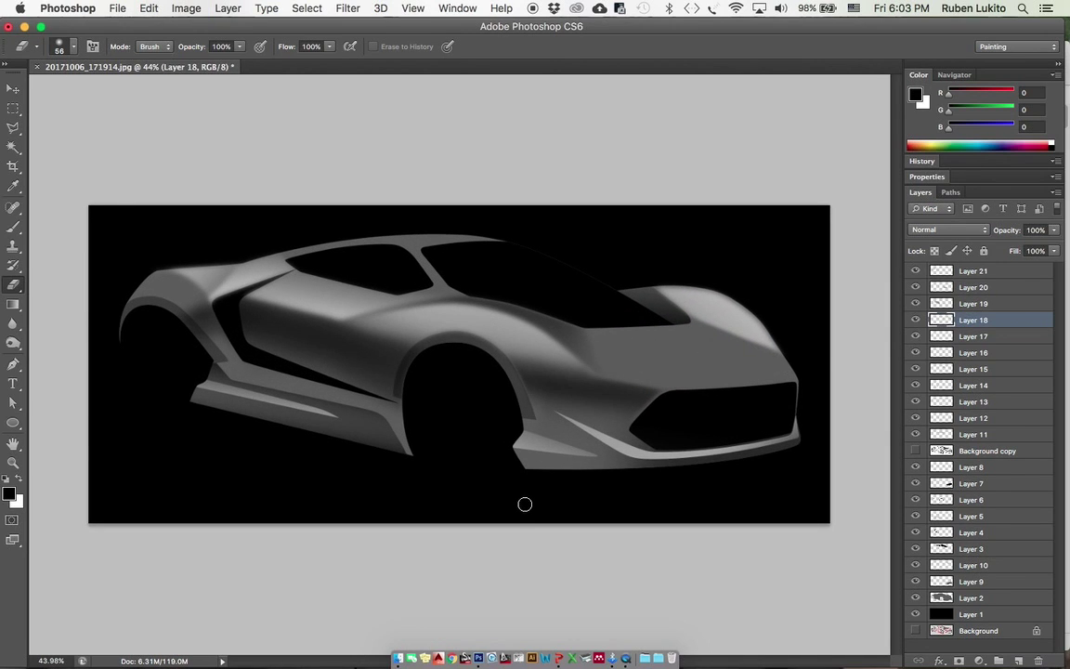
pyautogui.moveTo(645, 299); pyautogui.dragTo(693, 279)
pyautogui.moveTo(620, 315); pyautogui.dragTo(576, 326)
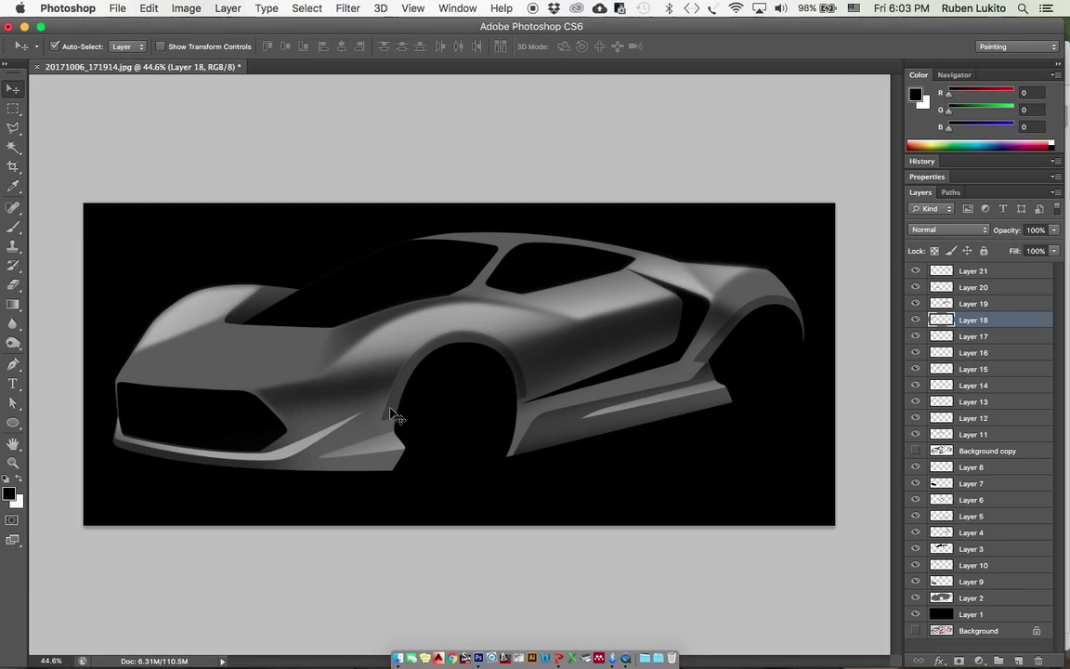
# Step: Fade the trim highlight layer at the front bumper's side and around the wheel arches with a soft 300 px eraser
pyautogui.keyDown('super'); pyautogui.click(395, 417); pyautogui.keyUp('super')
pyautogui.rightClick(396, 449)
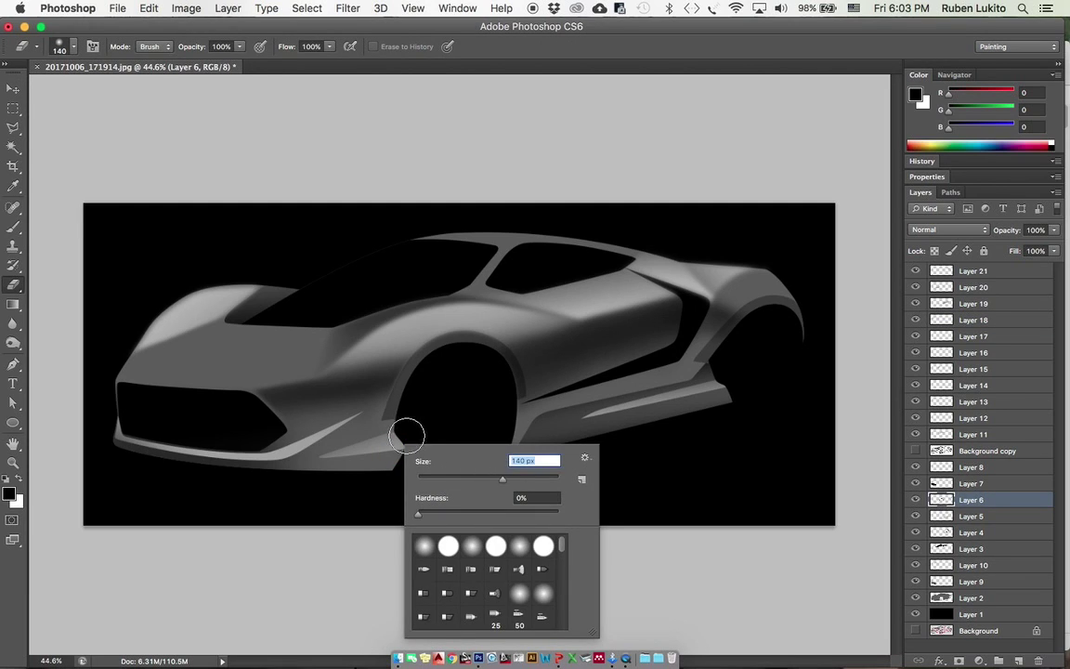
pyautogui.click(333, 434)
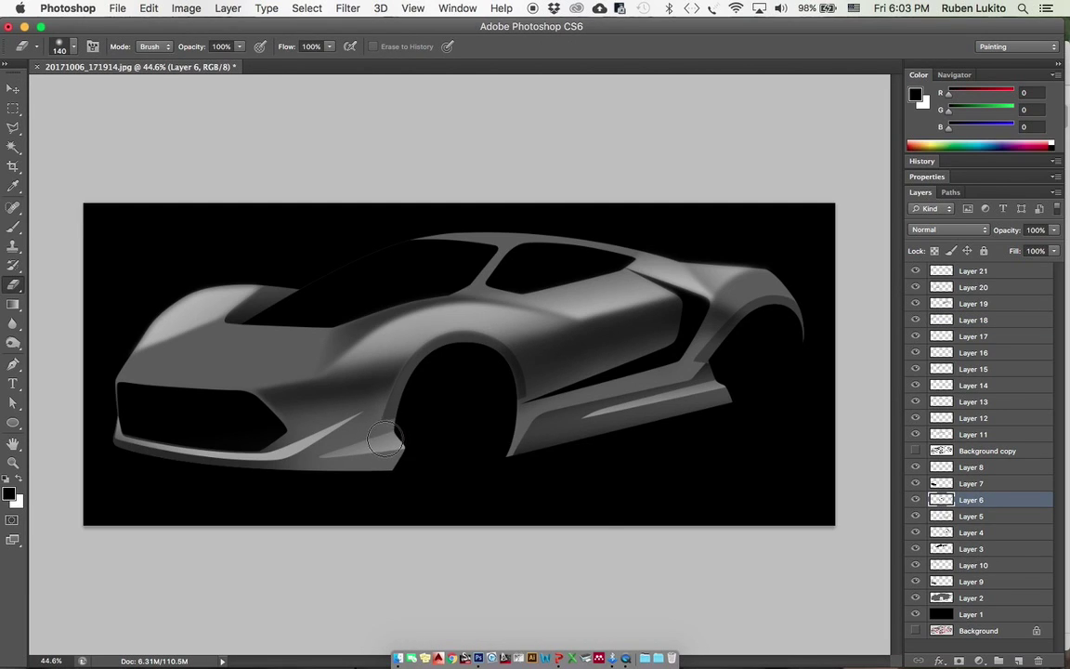
pyautogui.press(']')
pyautogui.press(']')
pyautogui.press(']')
pyautogui.click(399, 428)
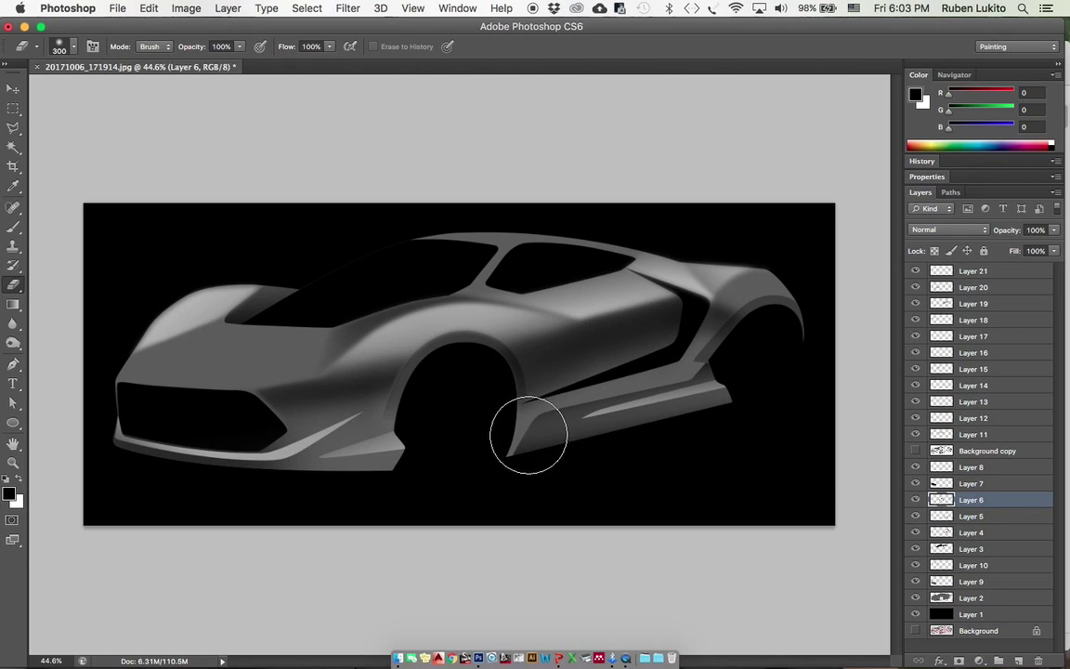
pyautogui.press('super+z')
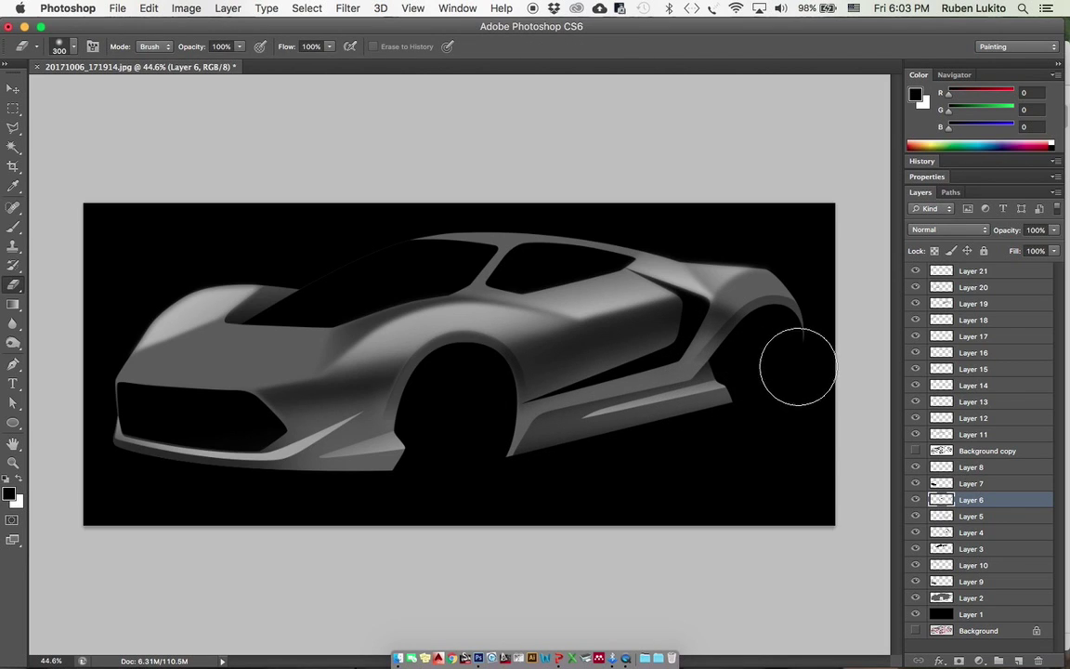
pyautogui.press('super+equal')
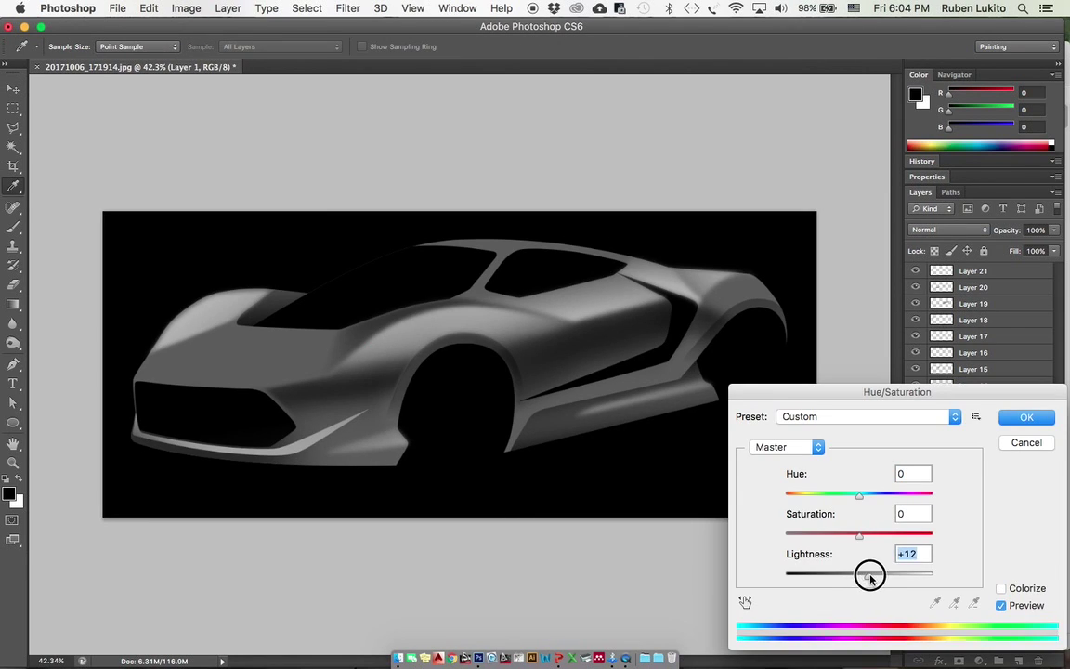
# Step: Lighten the black Layer 1 backdrop to a mid grey with Hue/Saturation
pyautogui.moveTo(869, 577); pyautogui.dragTo(899, 570)
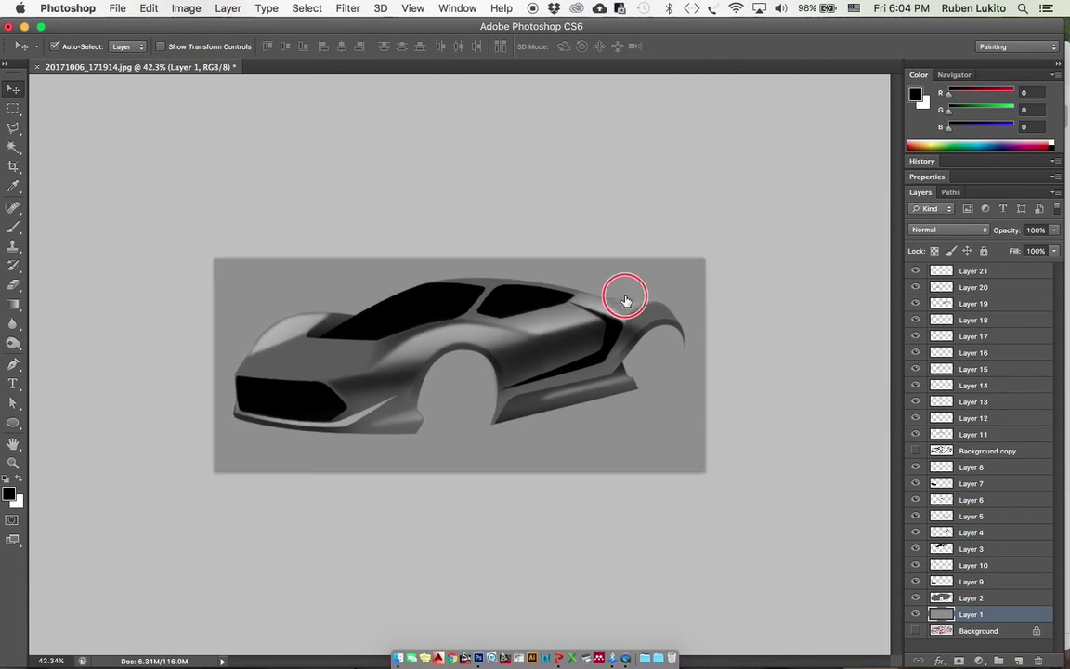
pyautogui.scroll(3, 665, 312)
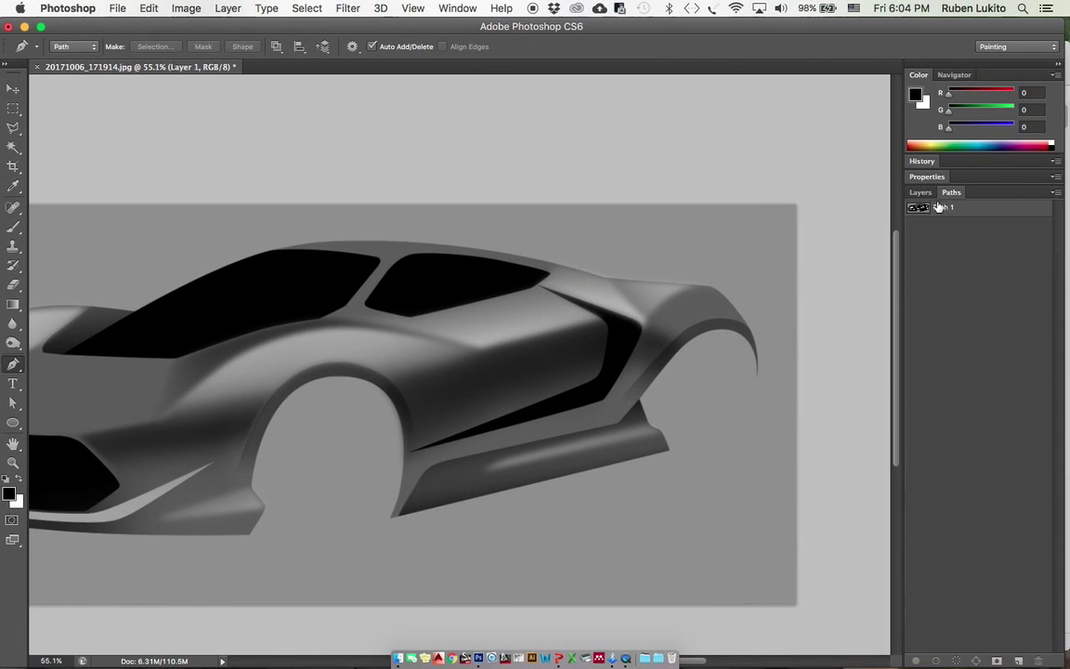
# Step: Build a selection from the overlapping Path 1 subpaths at the upper edge of the rear fender
pyautogui.scroll(3, 694, 303)
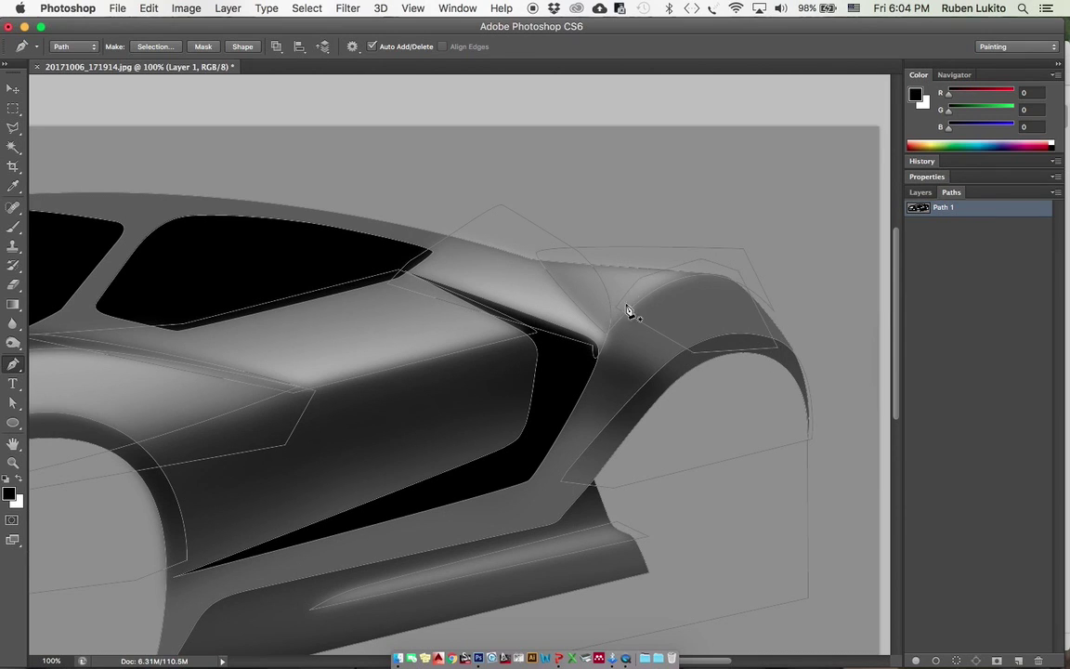
pyautogui.press('a')
pyautogui.rightClick(643, 284)
pyautogui.click(670, 372)
pyautogui.press('Return')
pyautogui.rightClick(648, 294)
pyautogui.click(677, 386)
pyautogui.press('Return')
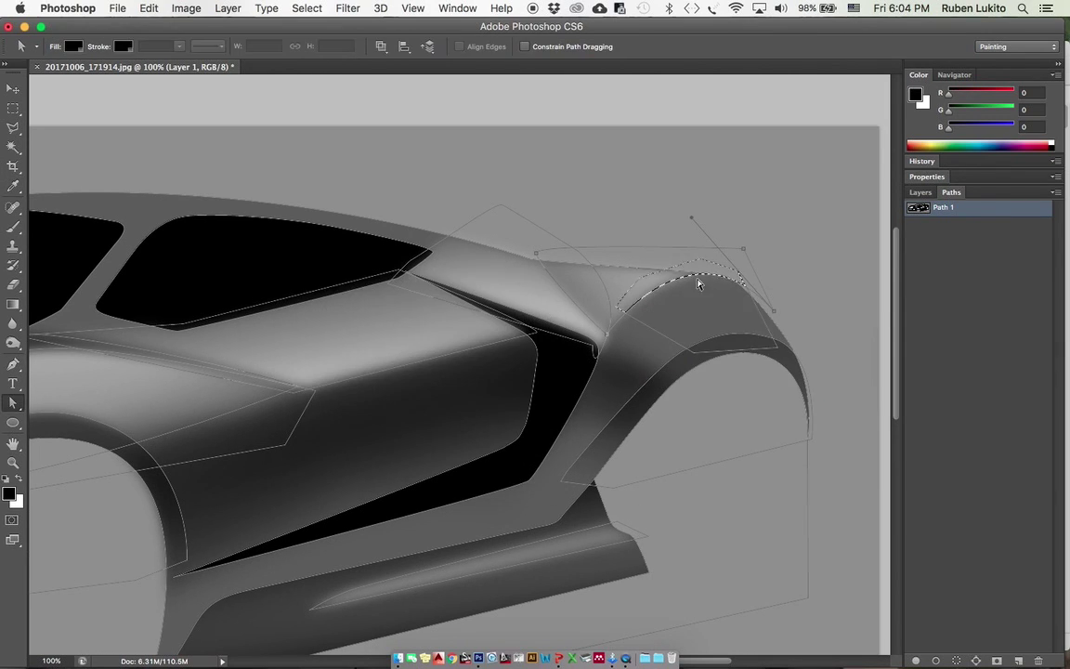
# Step: Refine the selection with the neighbouring subpaths so it covers the rear fender surface above the wheel arch
pyautogui.rightClick(674, 321)
pyautogui.click(710, 390)
pyautogui.click(426, 423)
pyautogui.press('Return')
pyautogui.click(739, 334)
pyautogui.rightClick(739, 334)
pyautogui.click(767, 401)
pyautogui.click(408, 423)
pyautogui.press('Return')
# Step: Add a layer above Layer 18, fill the rear fender selection with a white gradient fading downward, and deselect
pyautogui.click(921, 192)
pyautogui.click(992, 599)
pyautogui.click(989, 320)
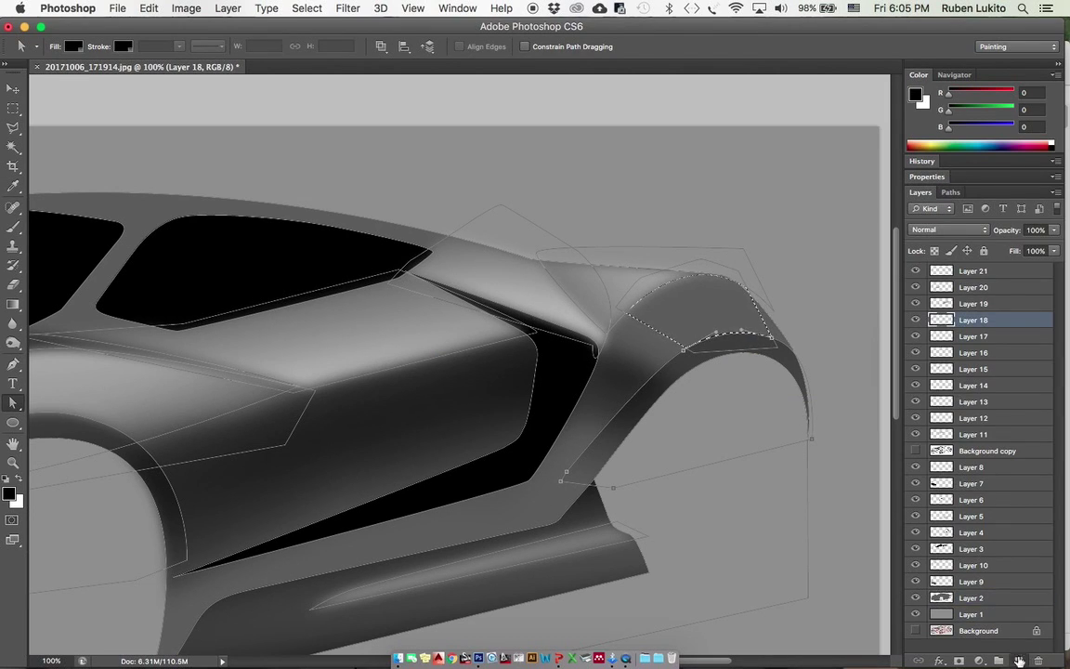
pyautogui.click(1019, 660)
pyautogui.press('g')
pyautogui.press('x')
pyautogui.moveTo(713, 284); pyautogui.dragTo(731, 354)
pyautogui.press('super+d')
pyautogui.press('a')
pyautogui.press('Return')
# Step: Fade the forward part of the rear fender highlight with a soft 300 px eraser and mirror the canvas
pyautogui.press('e')
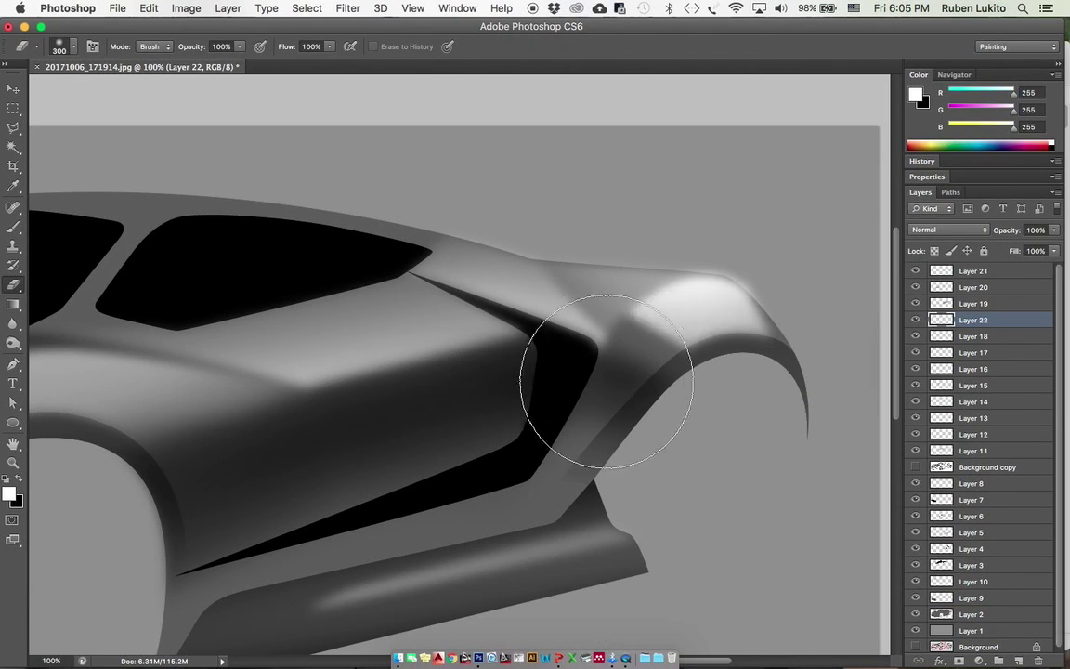
pyautogui.moveTo(606, 382); pyautogui.dragTo(580, 334)
pyautogui.scroll(-5, 825, 268)
pyautogui.press('super+shift+h')
# Step: Blend the rear fender highlight's forward edge with a small eraser, enlarge the eraser to 175 px, and undo the last erasing stroke
pyautogui.scroll(3, 368, 327)
pyautogui.rightClick(368, 325)
pyautogui.click(446, 360)
pyautogui.press('Return')
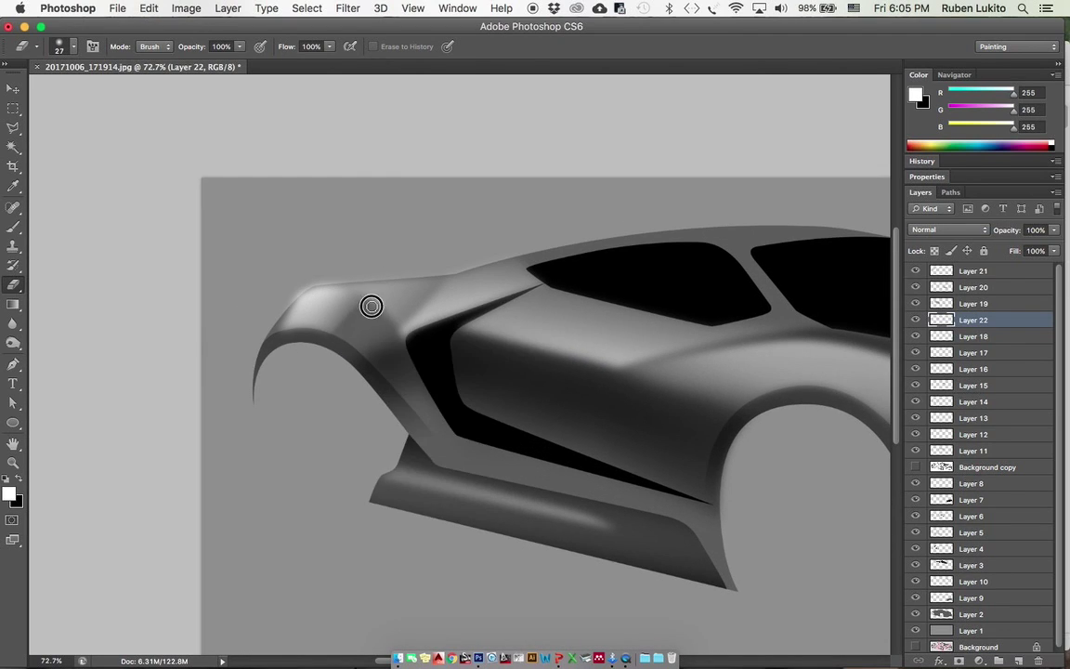
pyautogui.rightClick(372, 306)
pyautogui.click(459, 345)
pyautogui.moveTo(459, 345); pyautogui.dragTo(435, 335)
pyautogui.click(359, 351)
pyautogui.moveTo(362, 348); pyautogui.dragTo(365, 353)
pyautogui.press(']')
pyautogui.press(']')
pyautogui.press(']')
pyautogui.press(']')
pyautogui.press(']')
pyautogui.press(']')
pyautogui.press(']')
pyautogui.press(']')
pyautogui.press(']')
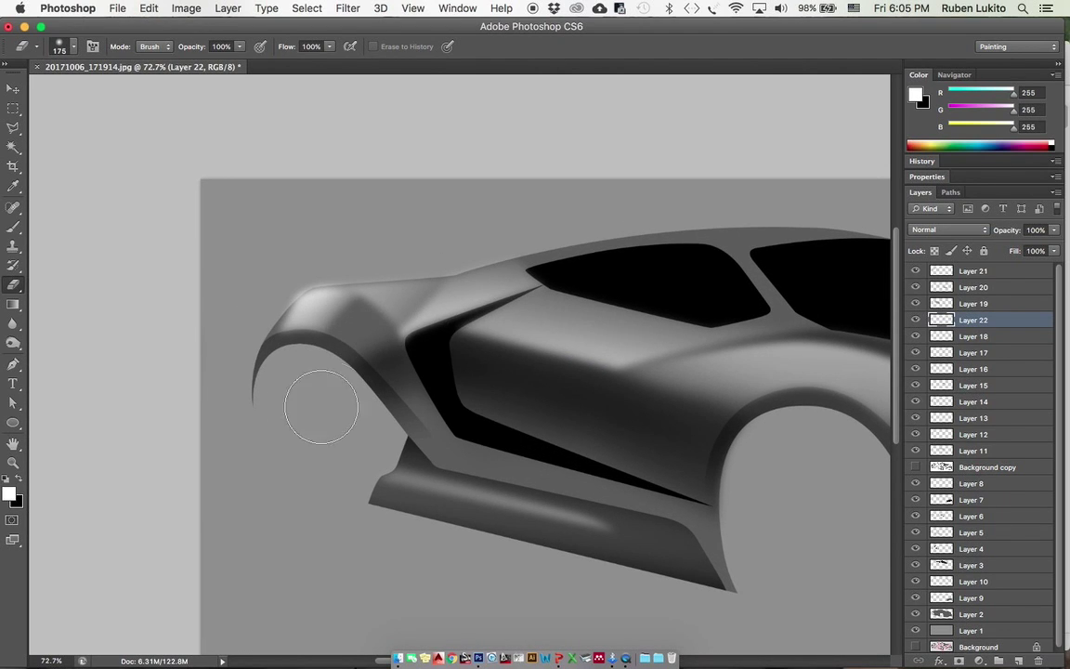
pyautogui.click(311, 305)
pyautogui.press('super+z')
# Step: Load the car body outline from Path 1 as a selection, invert it and delete the Layer 22 highlight outside the body
pyautogui.click(950, 192)
pyautogui.press('a')
pyautogui.click(923, 208)
pyautogui.rightClick(397, 284)
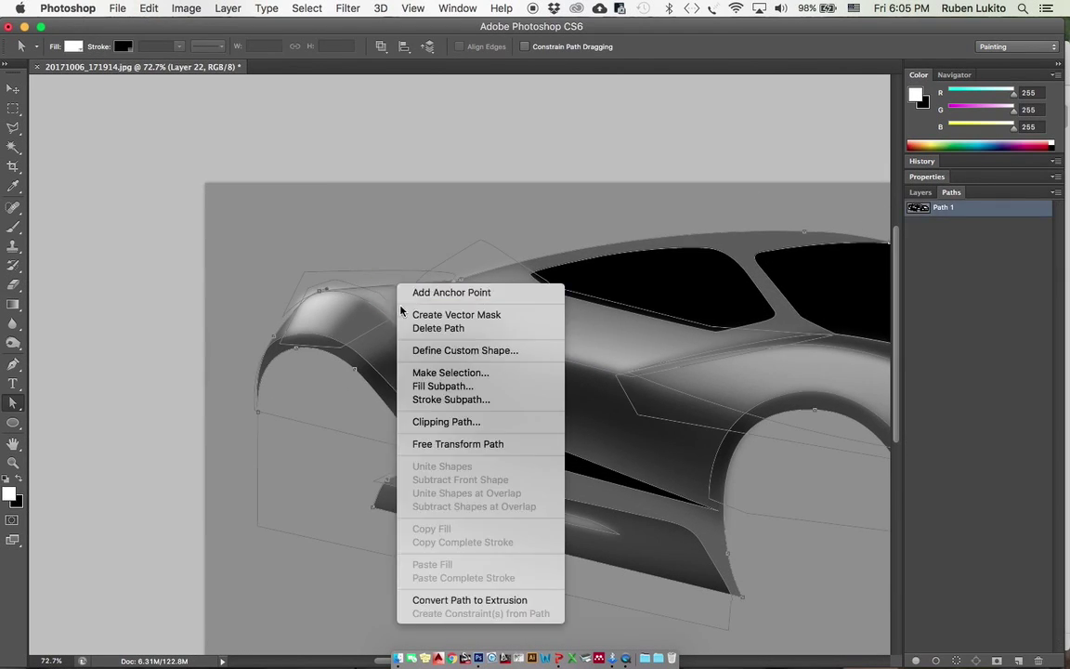
pyautogui.click(425, 373)
pyautogui.press('Return')
pyautogui.press('super+shift+i')
pyautogui.press('Delete')
pyautogui.press('super+d')
# Step: Fade the rear fender highlight near the wheel arch with the 175 px eraser, checking it in both canvas orientations
pyautogui.scroll(-5, 482, 380)
pyautogui.press('super+shift+h')
pyautogui.scroll(2, 482, 380)
pyautogui.press('e')
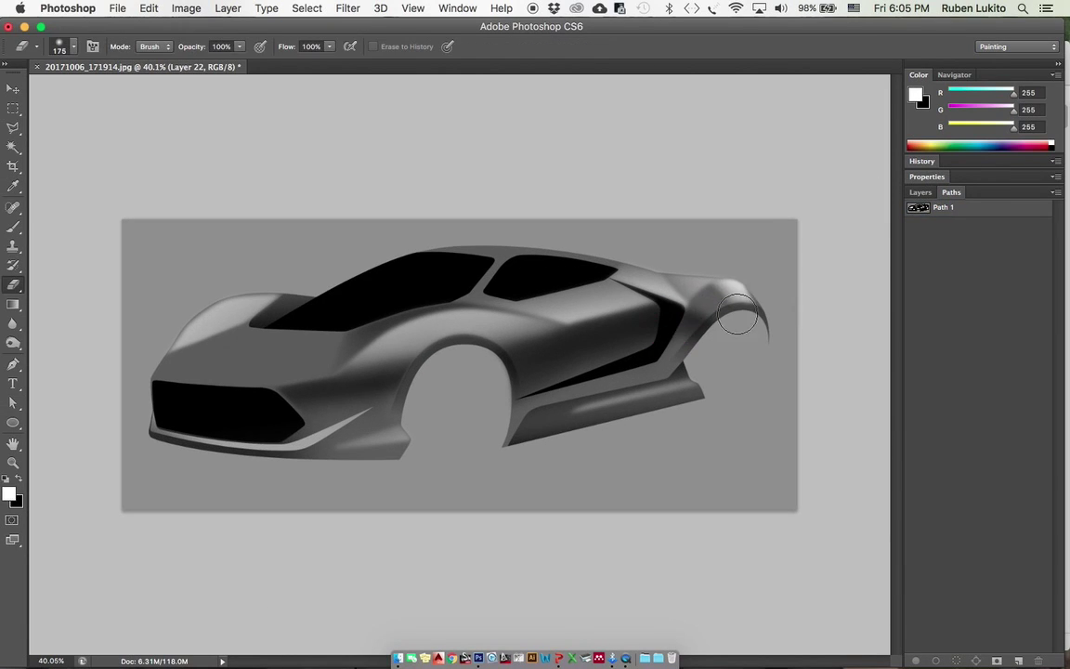
pyautogui.moveTo(737, 336); pyautogui.dragTo(707, 317)
pyautogui.scroll(-4, 707, 317)
pyautogui.press('super+shift+h')
# Step: Lock the transparent pixels of Layer 18 and Layer 11 and brighten both front fender highlights with a white gradient
pyautogui.scroll(5, 673, 289)
pyautogui.press('v')
pyautogui.click(758, 314)
pyautogui.click(919, 192)
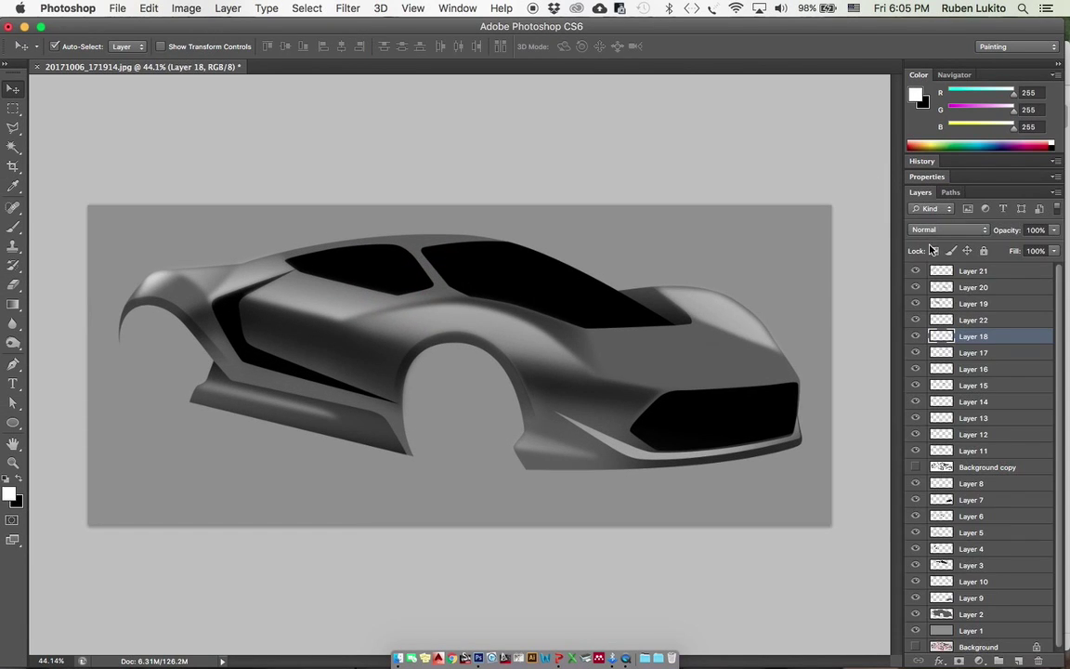
pyautogui.click(935, 251)
pyautogui.press('g')
pyautogui.keyDown('super'); pyautogui.click(765, 263); pyautogui.keyUp('super')
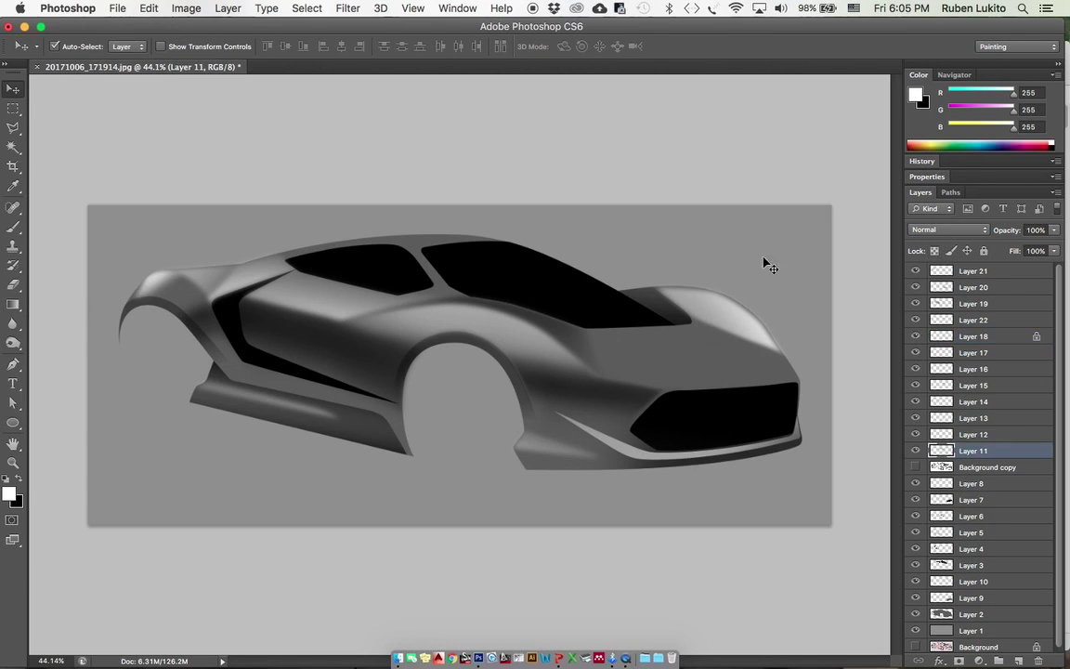
pyautogui.scroll(-1, 477, 389)
pyautogui.keyDown('super'); pyautogui.click(657, 332); pyautogui.keyUp('super')
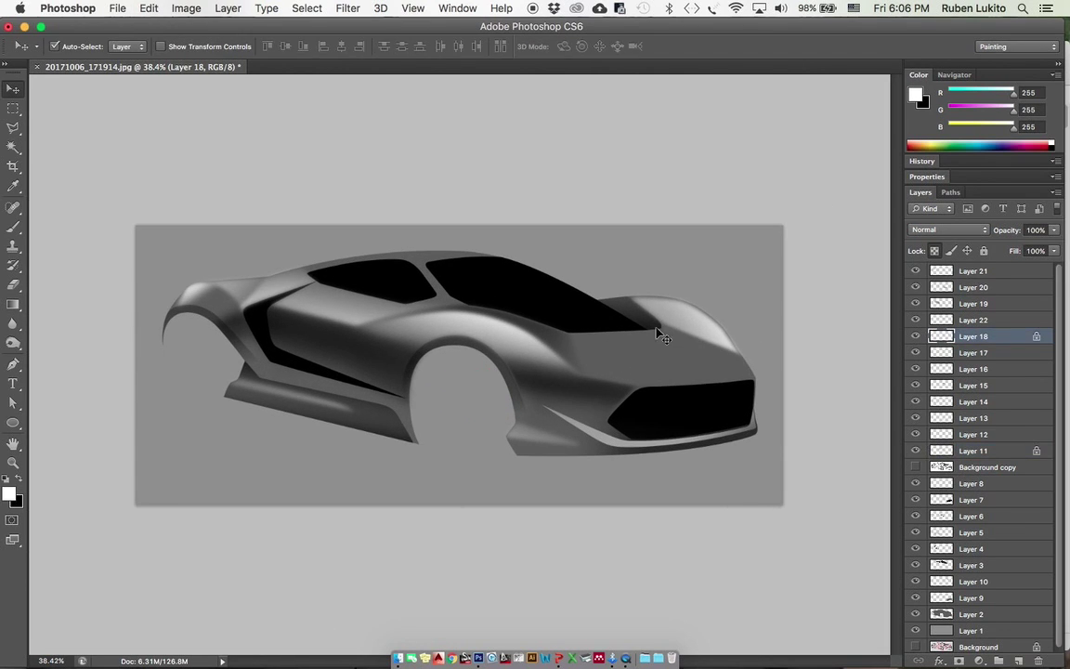
# Step: Set the eraser size to 395 px and mirror the canvas back and forth to check the fender highlights
pyautogui.press('e')
pyautogui.rightClick(651, 355)
pyautogui.press('Return')
pyautogui.scroll(-4, 676, 421)
pyautogui.press('super+shift+h')
pyautogui.scroll(5, 492, 339)
pyautogui.press('super+shift+h')
# Step: Unlock the transparent pixels of Layer 18 and soften the lower edge of the far front fender highlight with the 395 px eraser
pyautogui.keyDown('super'); pyautogui.click(734, 321); pyautogui.keyUp('super')
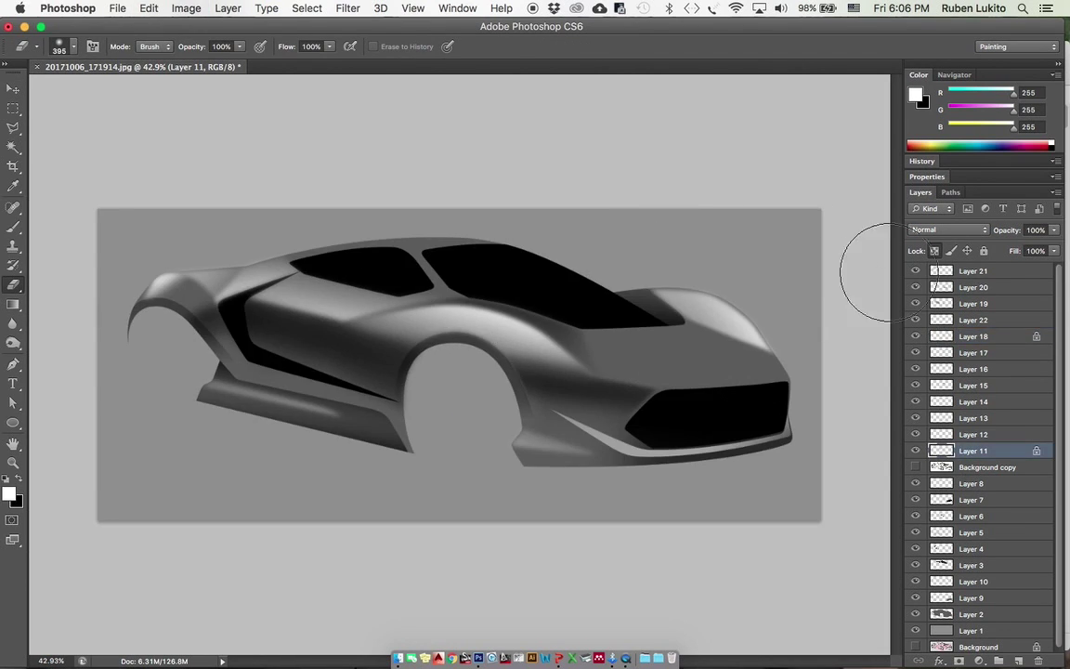
pyautogui.keyDown('super'); pyautogui.click(757, 332); pyautogui.keyUp('super')
pyautogui.click(934, 250)
pyautogui.press('super+shift+h')
pyautogui.moveTo(160, 386); pyautogui.dragTo(216, 369)
pyautogui.moveTo(181, 409); pyautogui.dragTo(223, 370)
pyautogui.scroll(-4, 355, 365)
pyautogui.press('super+shift+h')
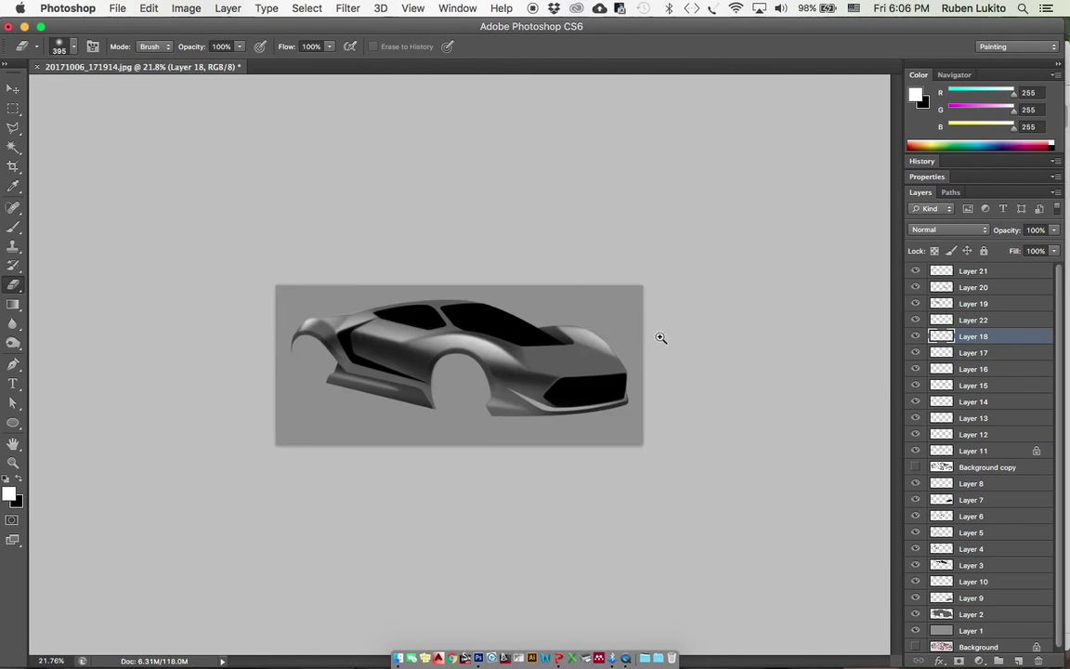
# Step: Select the black window layer, Layer 3, and mirror the canvas to its original orientation
pyautogui.scroll(5, 662, 339)
pyautogui.keyDown('super'); pyautogui.click(615, 303); pyautogui.keyUp('super')
pyautogui.keyDown('alt'); pyautogui.click(610, 345); pyautogui.keyUp('alt')
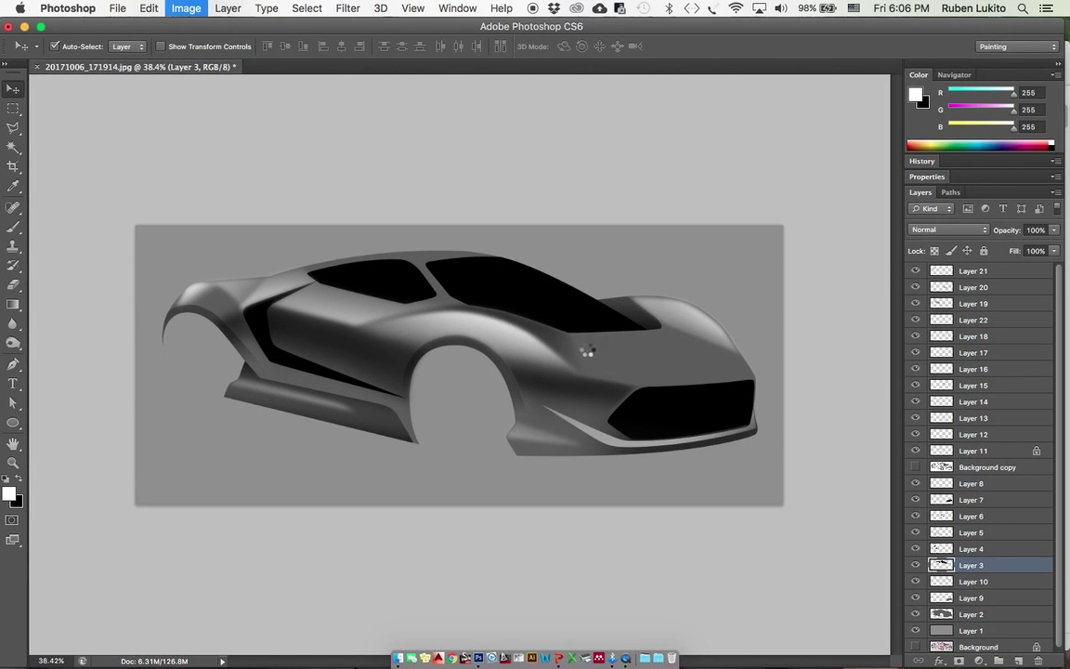
pyautogui.scroll(4, 431, 356)
pyautogui.scroll(-5, 430, 356)
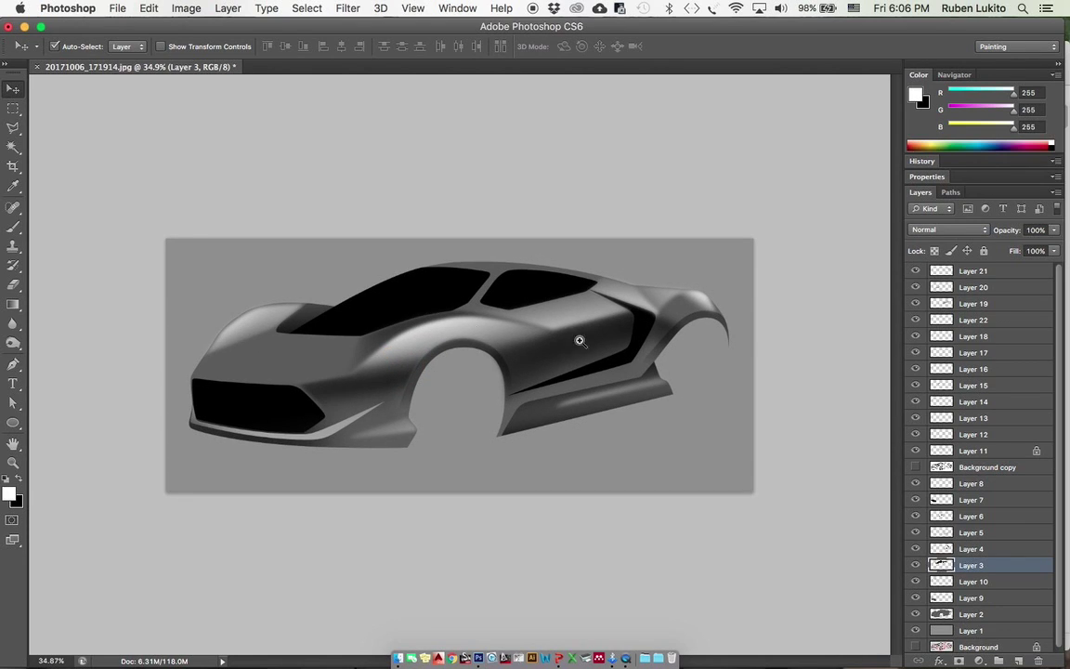
pyautogui.scroll(2, 579, 341)
# Step: Add a layer above Layer 2, limit it to the body outline and paint black shading along the side skirt with a 250 px brush
pyautogui.keyDown('super'); pyautogui.click(602, 397); pyautogui.keyUp('super')
pyautogui.click(1017, 662)
pyautogui.press('b')
pyautogui.keyDown('super'); pyautogui.click(942, 631); pyautogui.keyUp('super')
pyautogui.moveTo(734, 403)
pyautogui.mouseDown()
pyautogui.moveTo(401, 499)
pyautogui.moveTo(765, 382)
pyautogui.mouseUp()
pyautogui.press('super+z')
pyautogui.press('x')
pyautogui.moveTo(702, 441); pyautogui.dragTo(693, 442)
pyautogui.moveTo(442, 423); pyautogui.dragTo(608, 372)
pyautogui.moveTo(409, 514); pyautogui.dragTo(566, 482)
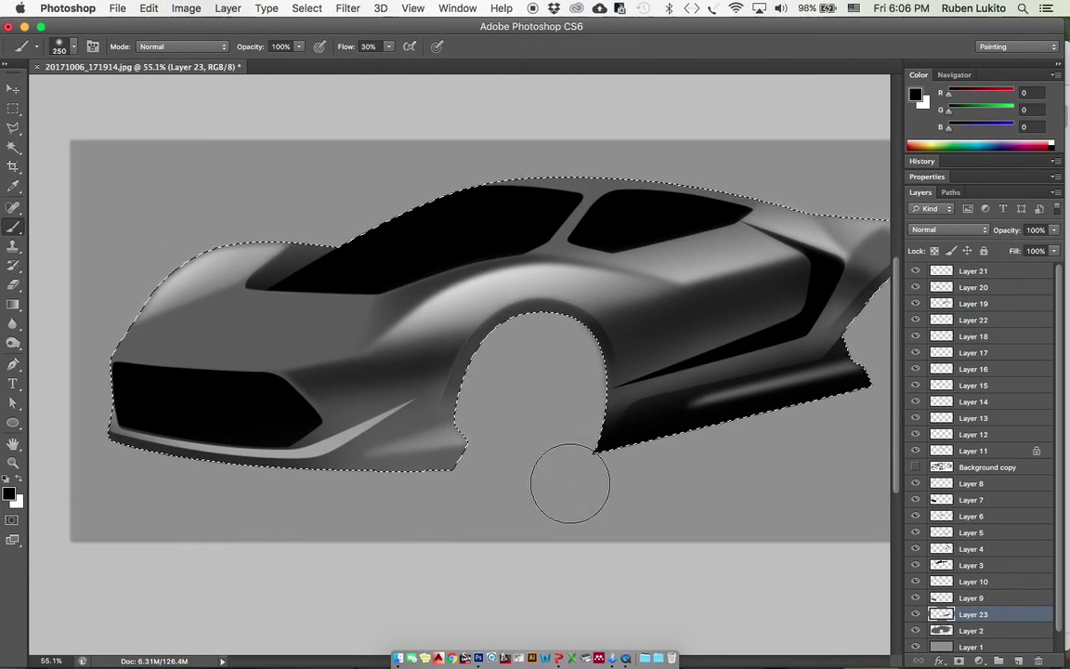
# Step: Paint dark grey (39, 39, 39) shading along the front bumper and lower body, enlarging the brush to 600 px, and deselect
pyautogui.moveTo(418, 406); pyautogui.dragTo(279, 418)
pyautogui.keyDown('alt'); pyautogui.click(372, 435); pyautogui.keyUp('alt')
pyautogui.keyDown('alt'); pyautogui.click(286, 461); pyautogui.keyUp('alt')
pyautogui.moveTo(371, 423)
pyautogui.mouseDown()
pyautogui.moveTo(265, 469)
pyautogui.moveTo(390, 427)
pyautogui.mouseUp()
pyautogui.moveTo(473, 506); pyautogui.dragTo(490, 461)
pyautogui.press(']')
pyautogui.press(']')
pyautogui.press(']')
pyautogui.press(']')
pyautogui.moveTo(852, 389); pyautogui.dragTo(734, 385)
pyautogui.press('super+d')
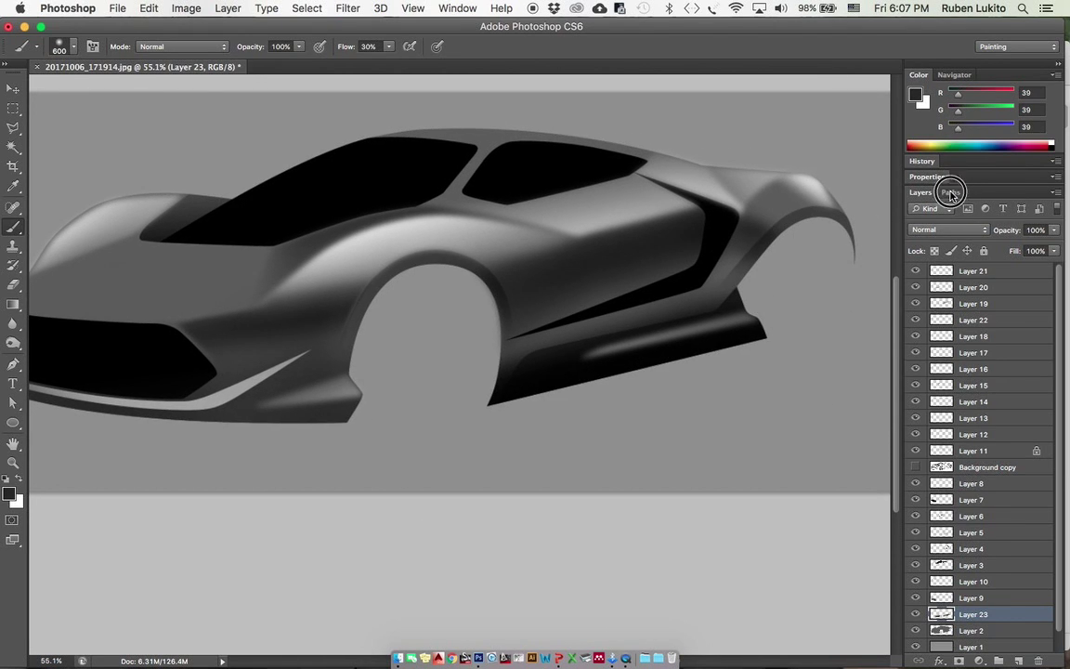
# Step: Load the side skirt shape from Path 1 as a selection and clear the Layer 23 shading inside it
pyautogui.click(950, 193)
pyautogui.click(944, 207)
pyautogui.press('a')
pyautogui.rightClick(722, 300)
pyautogui.click(765, 385)
pyautogui.press('Return')
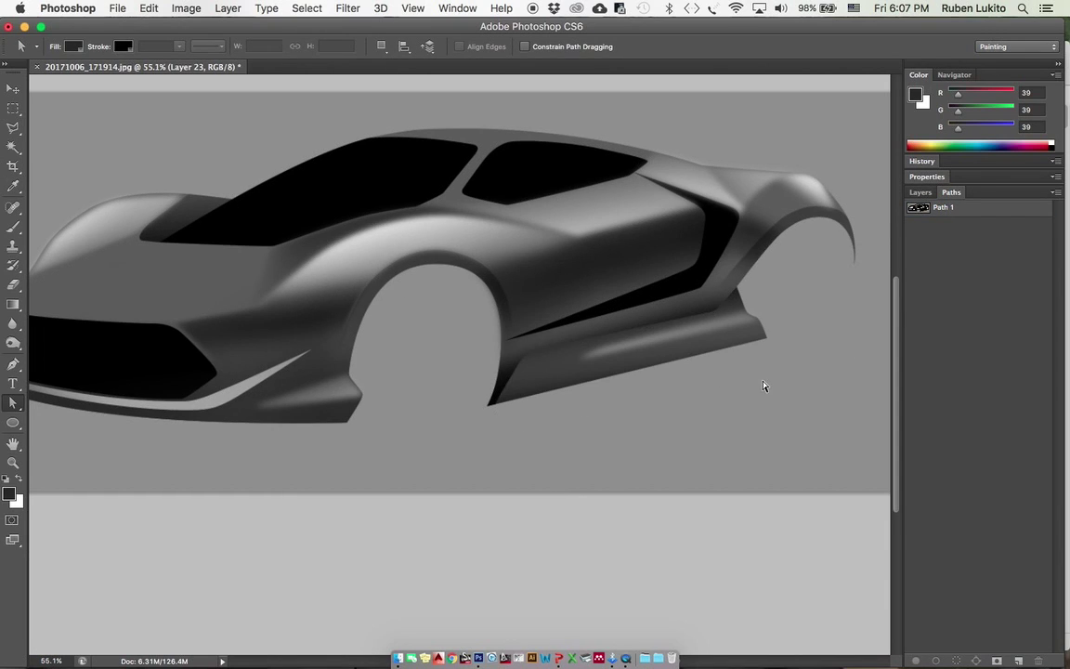
# Step: Select the side skirt layer, Layer 5, and darken it by lowering Lightness in Hue/Saturation
pyautogui.scroll(2, 728, 330)
pyautogui.press('v')
pyautogui.click(727, 347)
pyautogui.press('super+u')
pyautogui.moveTo(859, 576); pyautogui.dragTo(828, 577)
pyautogui.click(1010, 418)
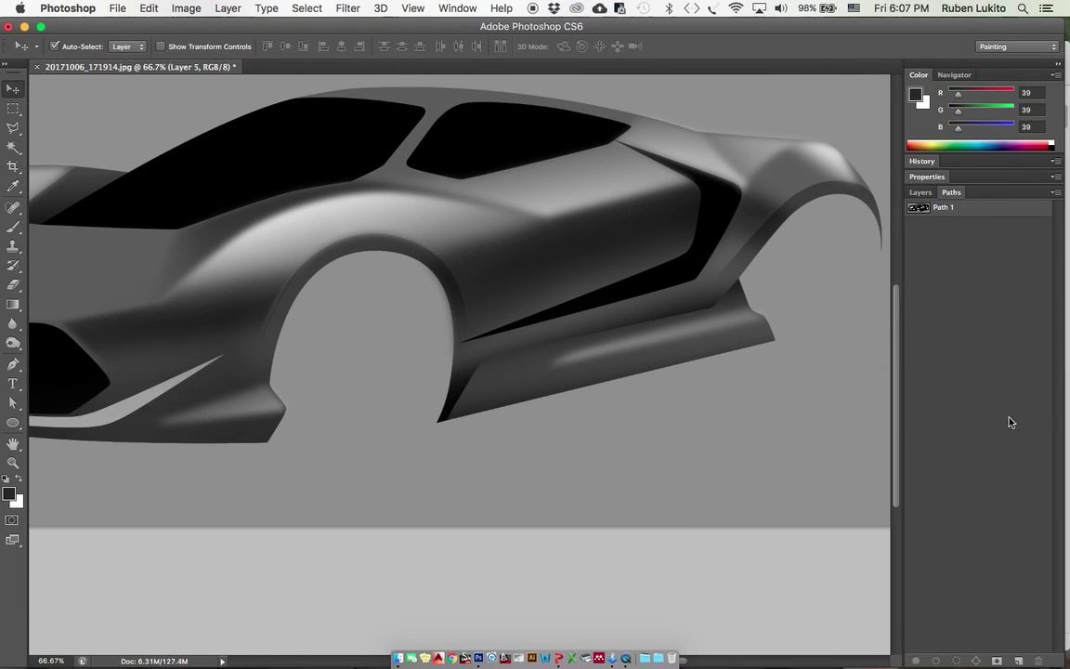
# Step: Duplicate Layer 5 three times to deepen the side skirt shading
pyautogui.click(920, 193)
pyautogui.hotkey('ctrl', 'j')
pyautogui.hotkey('ctrl', 'j')
pyautogui.hotkey('ctrl', 'j')
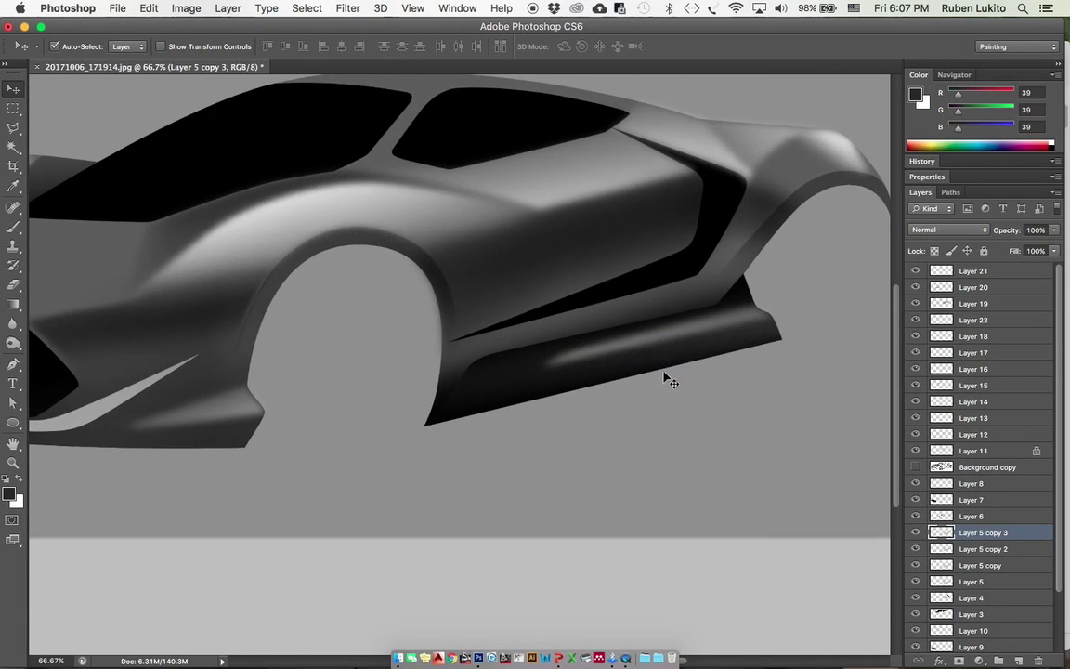
# Step: Reduce the Layer 5 duplicates to a single layer, raise its Lightness slightly with Hue/Saturation, and mirror the canvas
pyautogui.press('BackSpace')
pyautogui.press('BackSpace')
pyautogui.hotkey('ctrl', 'u')
pyautogui.moveTo(862, 573); pyautogui.dragTo(867, 573)
pyautogui.press('Return')
pyautogui.scroll(-5, 804, 347)
pyautogui.press('super+shift+h')
pyautogui.scroll(4, 508, 316)
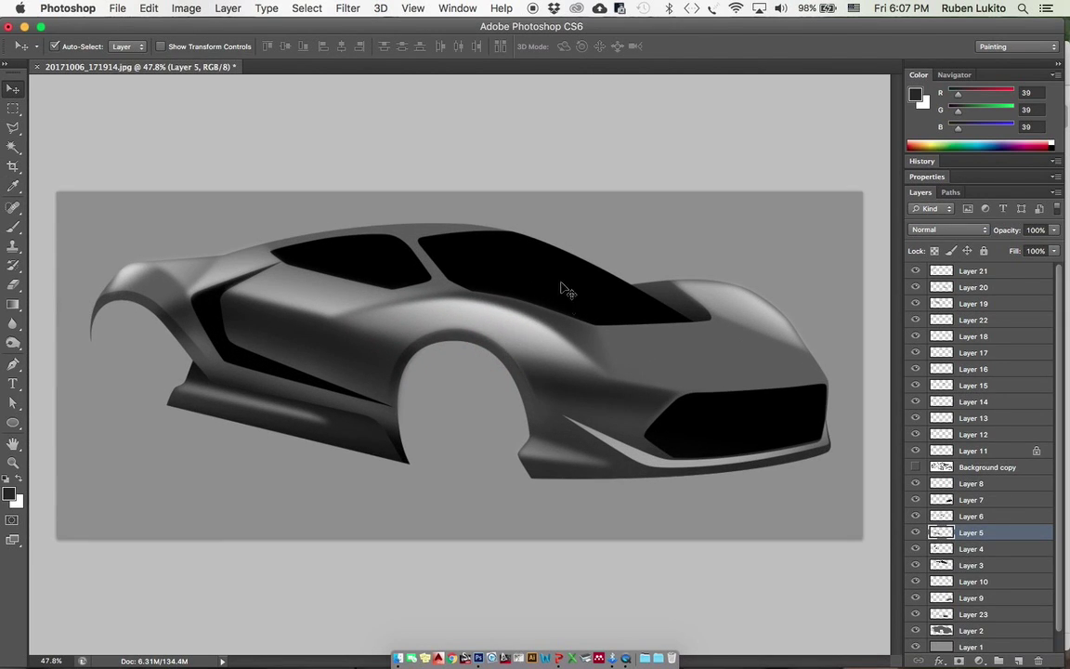
# Step: Examine the outlines of Layers 2, 5 and 7 and toggle Layers 5 and 7 to identify the front grille layer
pyautogui.scroll(-1, 562, 301)
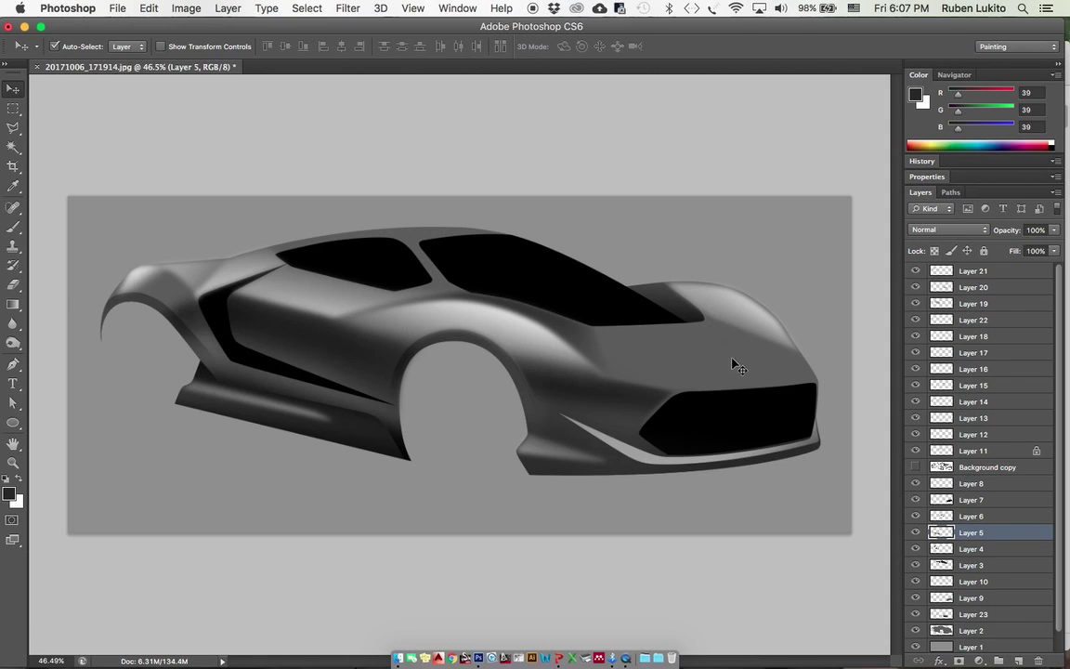
pyautogui.keyDown('ctrl'); pyautogui.click(943, 632); pyautogui.keyUp('ctrl')
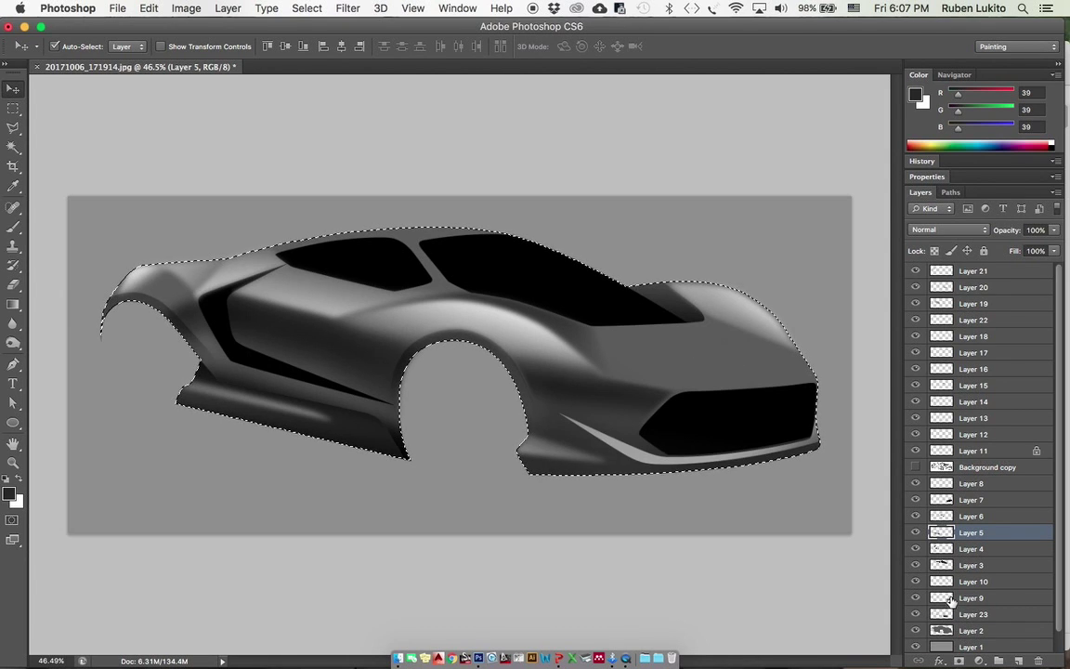
pyautogui.press('super+alt+z')
pyautogui.press('super+alt+z')
pyautogui.press('super+alt+z')
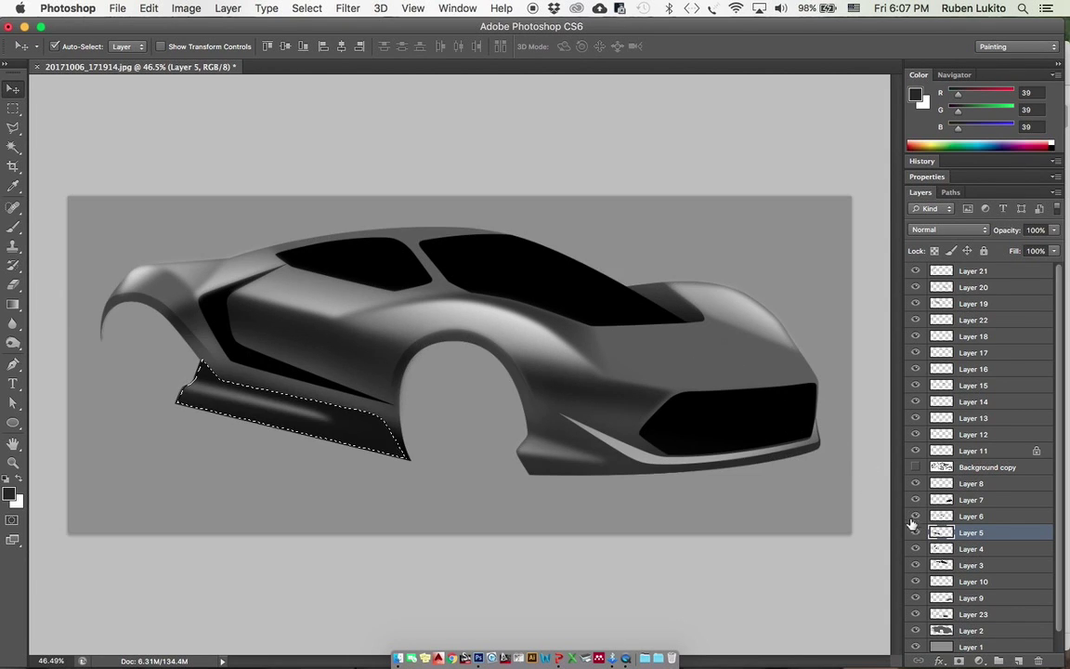
pyautogui.hotkey('ctrl', 'z')
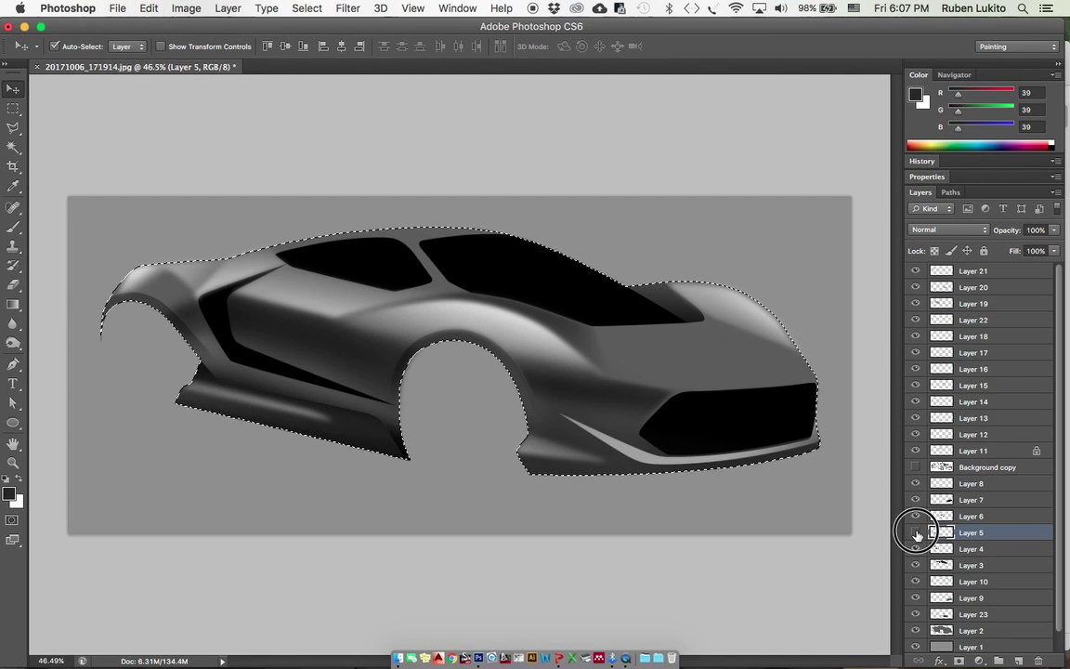
pyautogui.click(915, 500)
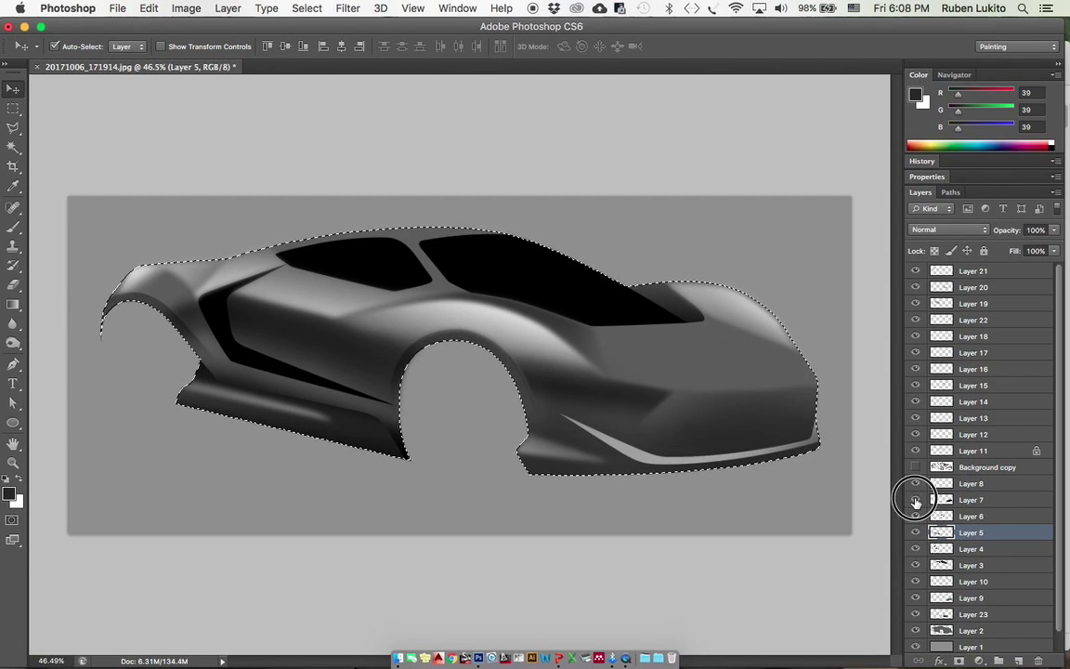
pyautogui.click(915, 500)
pyautogui.click(945, 501)
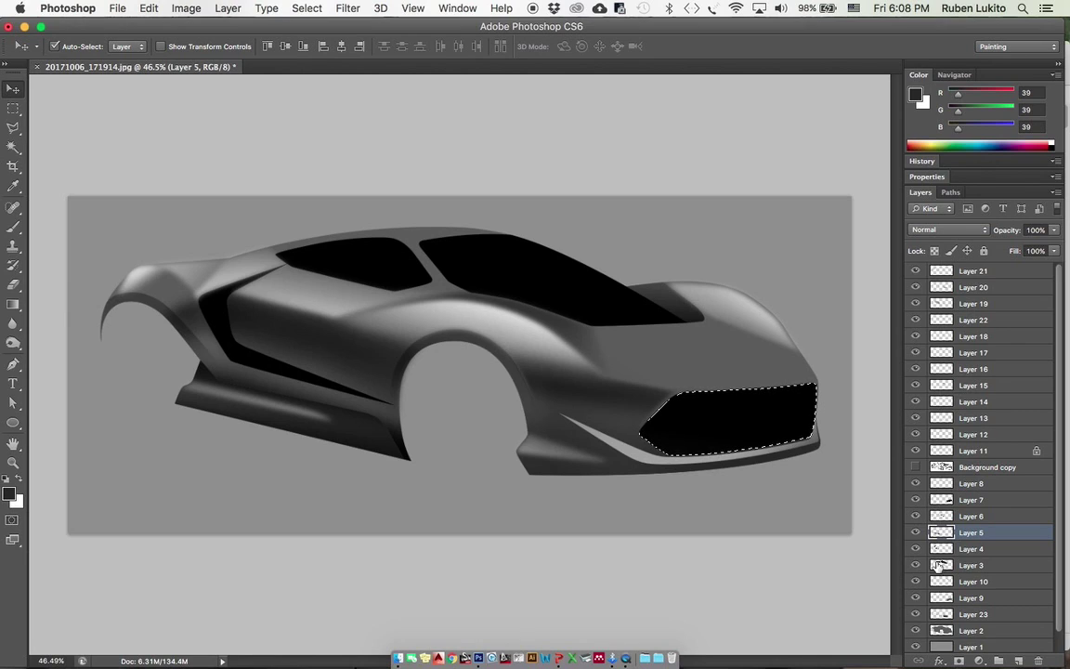
# Step: Select the Layer 2 body minus the Layer 7 grille and brush soft white onto a new layer above Layer 2 at 1000 px
pyautogui.click(941, 632)
pyautogui.keyDown('ctrl'); pyautogui.click(942, 631); pyautogui.keyUp('ctrl')
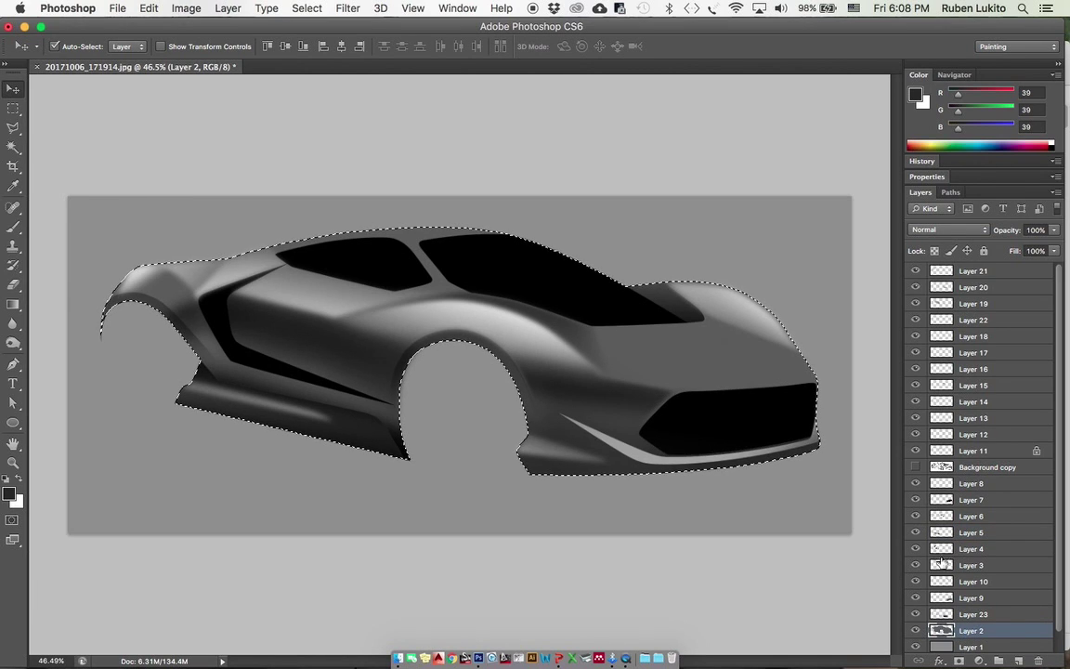
pyautogui.keyDown('ctrl'); pyautogui.keyDown('alt'); pyautogui.click(943, 505); pyautogui.keyUp('alt'); pyautogui.keyUp('ctrl')
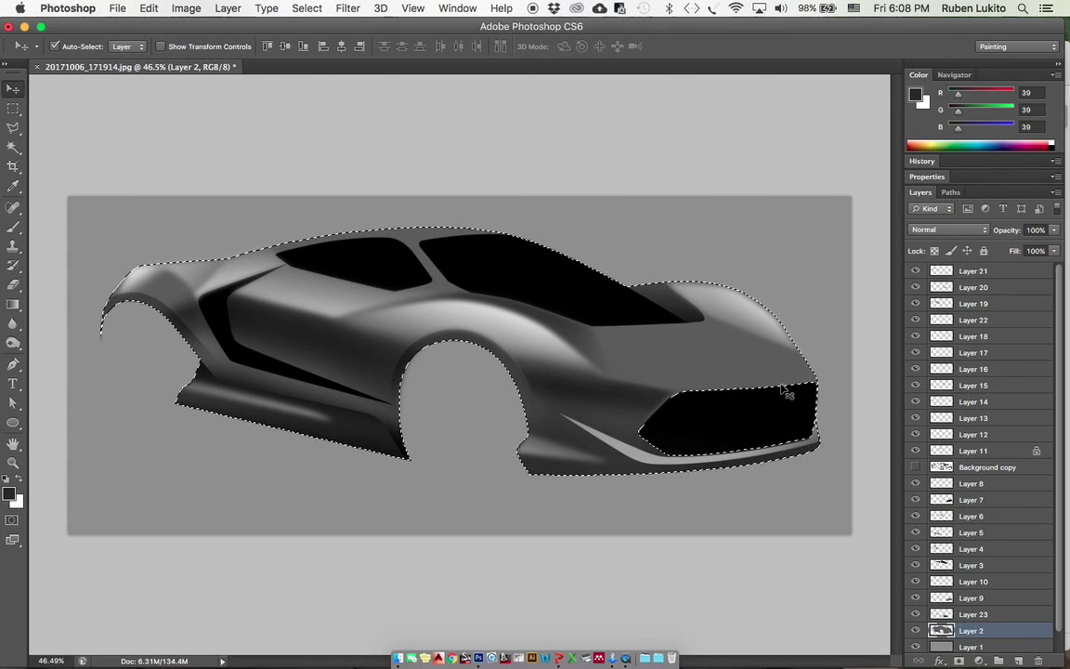
pyautogui.press('b')
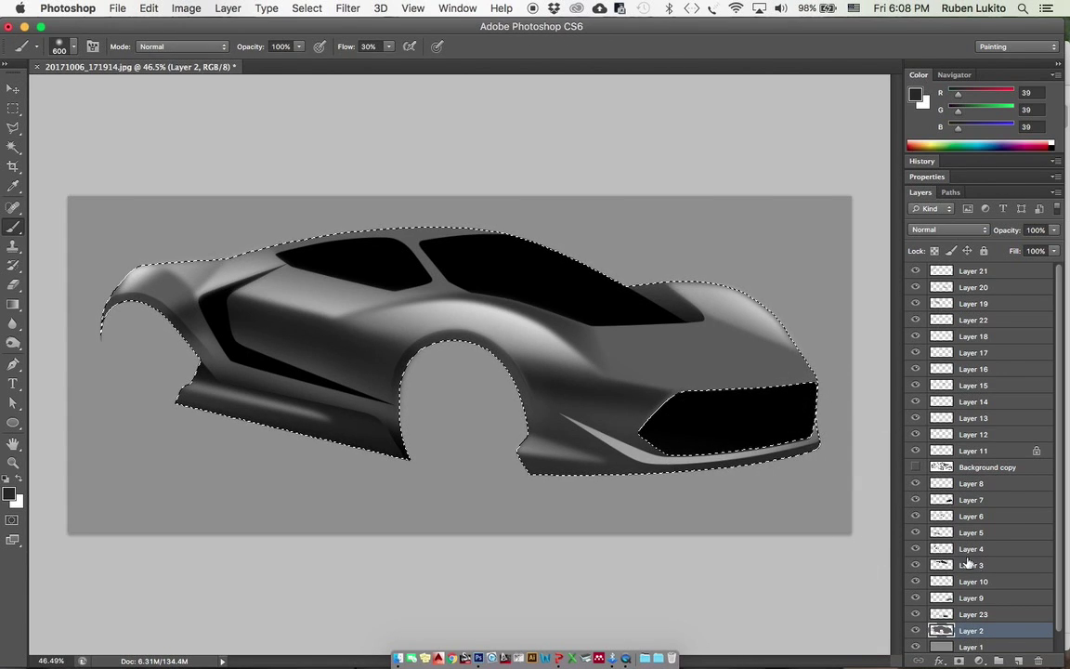
pyautogui.click(1017, 660)
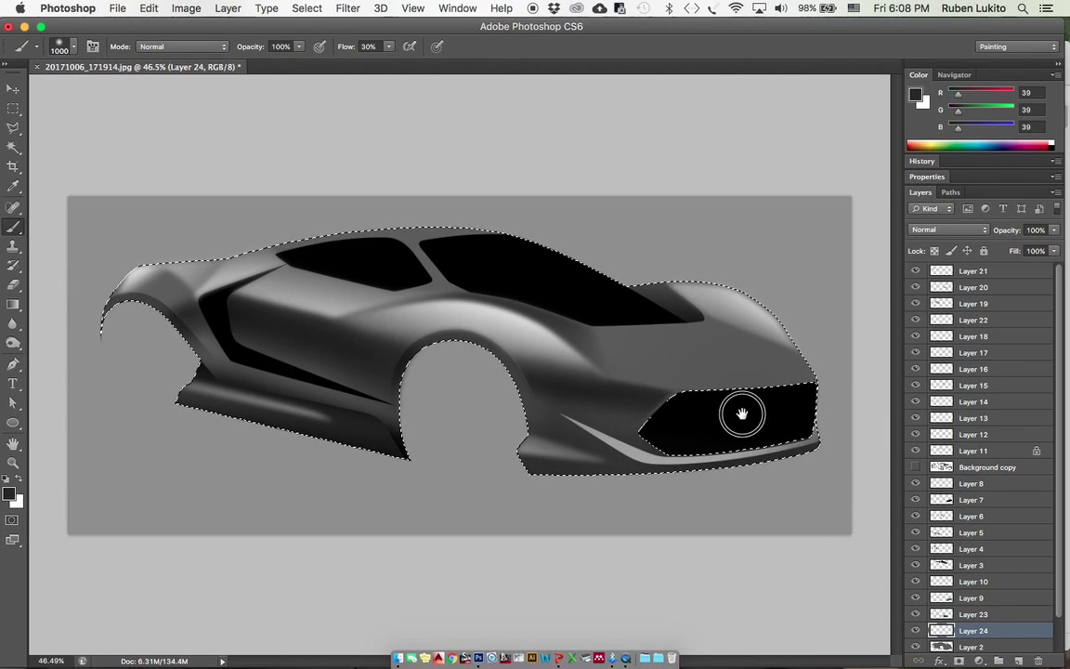
pyautogui.press('x')
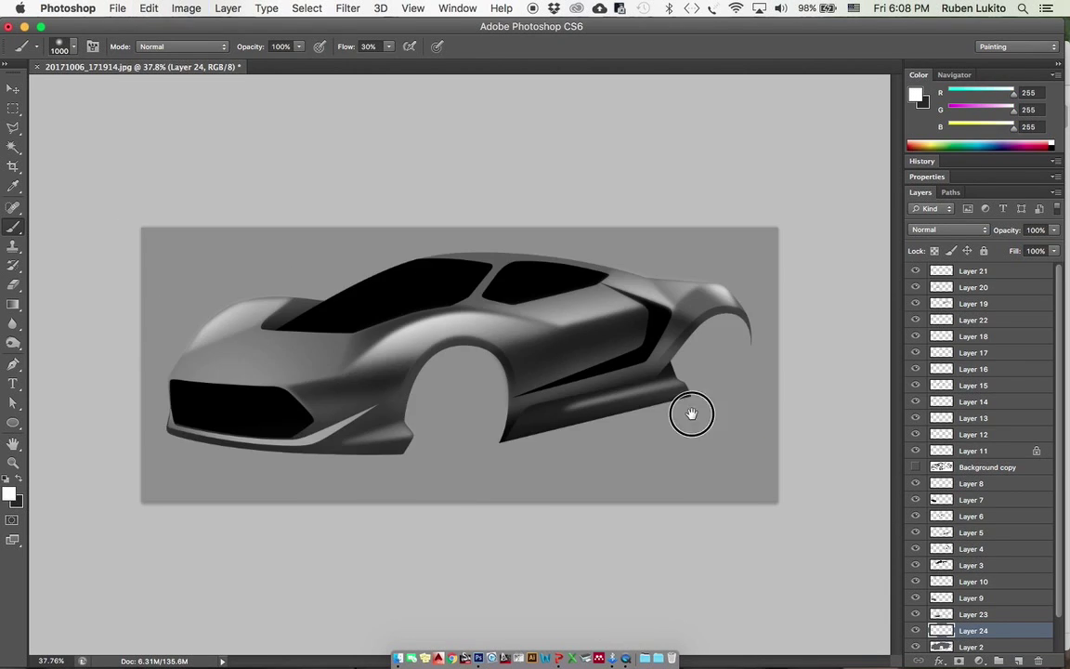
# Step: On new Layer 25 beneath Layer 2, draw a closed pen path covering the wheel openings and underbody, extending past the front bumper
pyautogui.scroll(3, 693, 413)
pyautogui.scroll(-4, 531, 465)
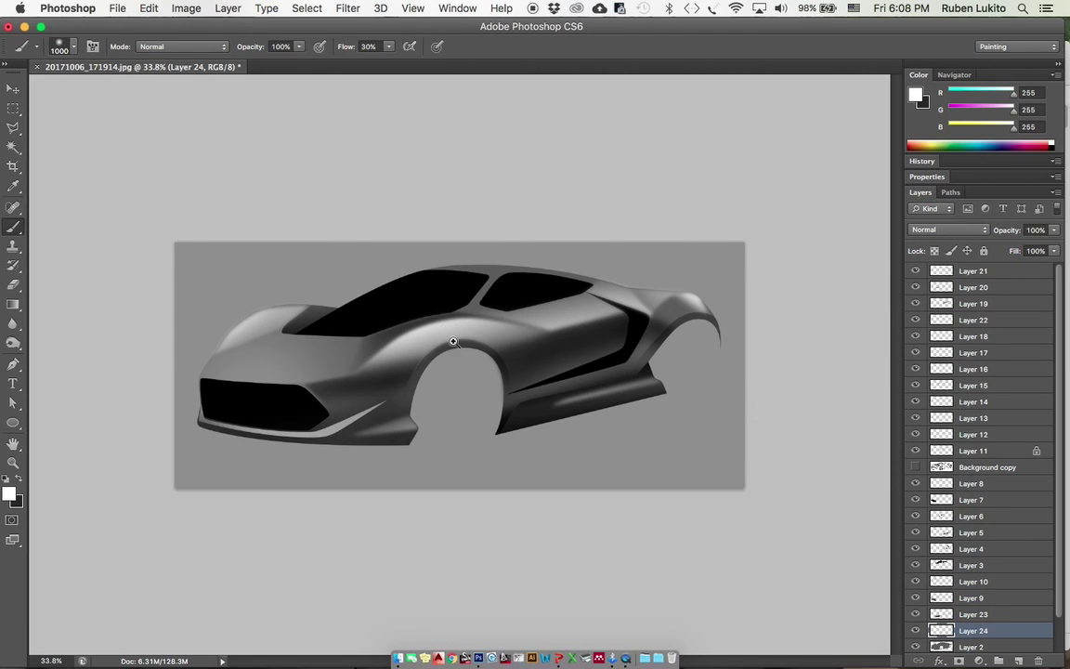
pyautogui.moveTo(453, 340); pyautogui.dragTo(497, 324)
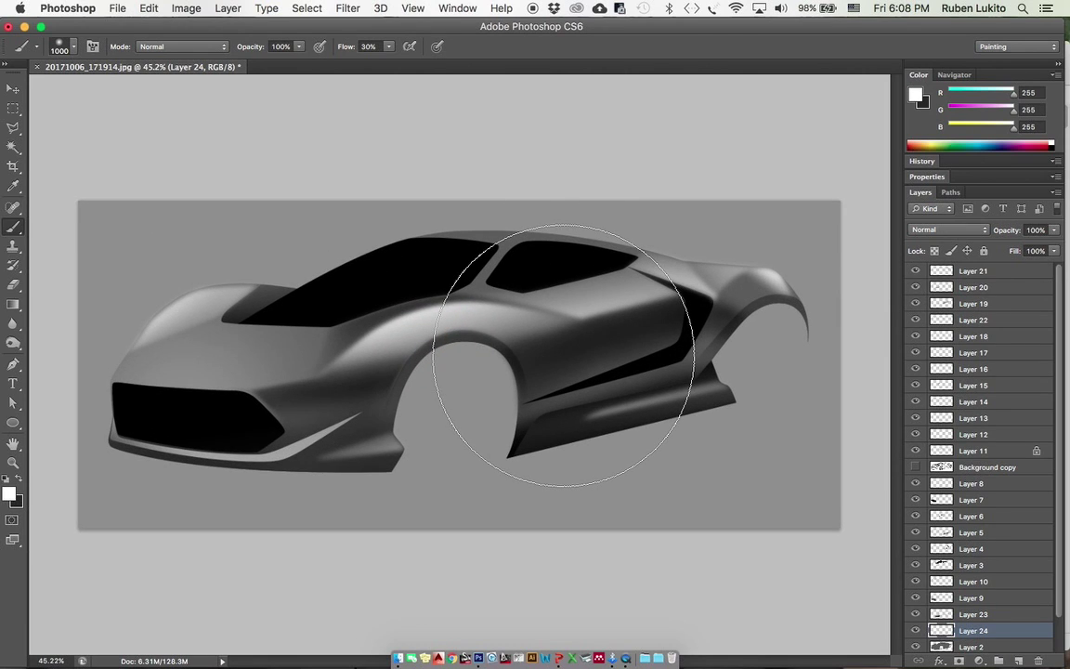
pyautogui.press('p')
pyautogui.scroll(1, 476, 350)
pyautogui.scroll(-2, 477, 351)
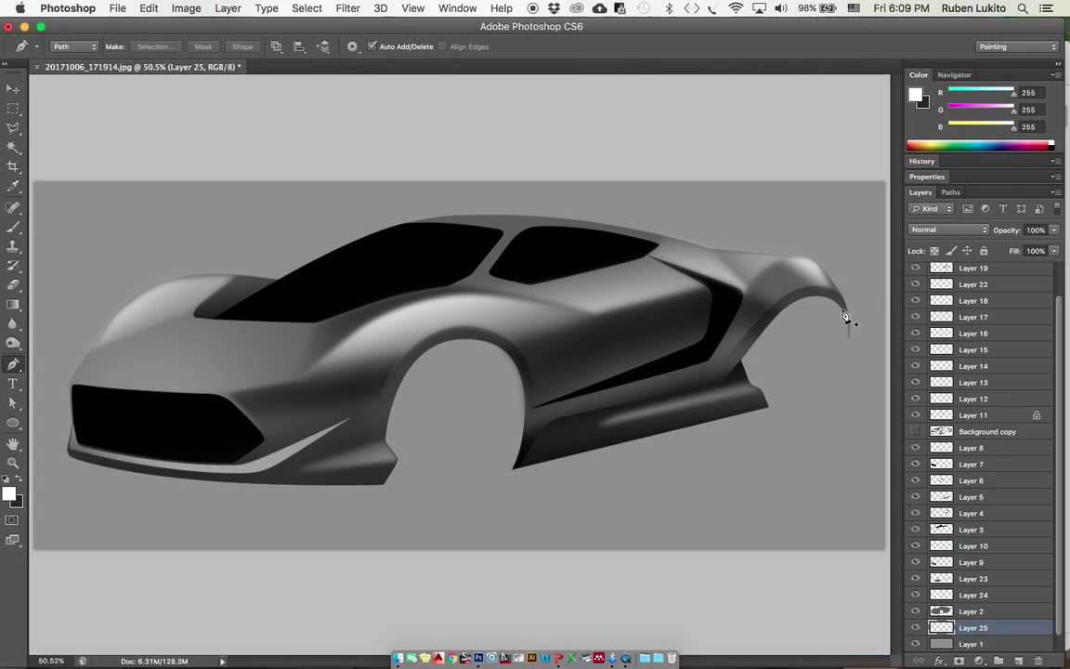
pyautogui.click(843, 309)
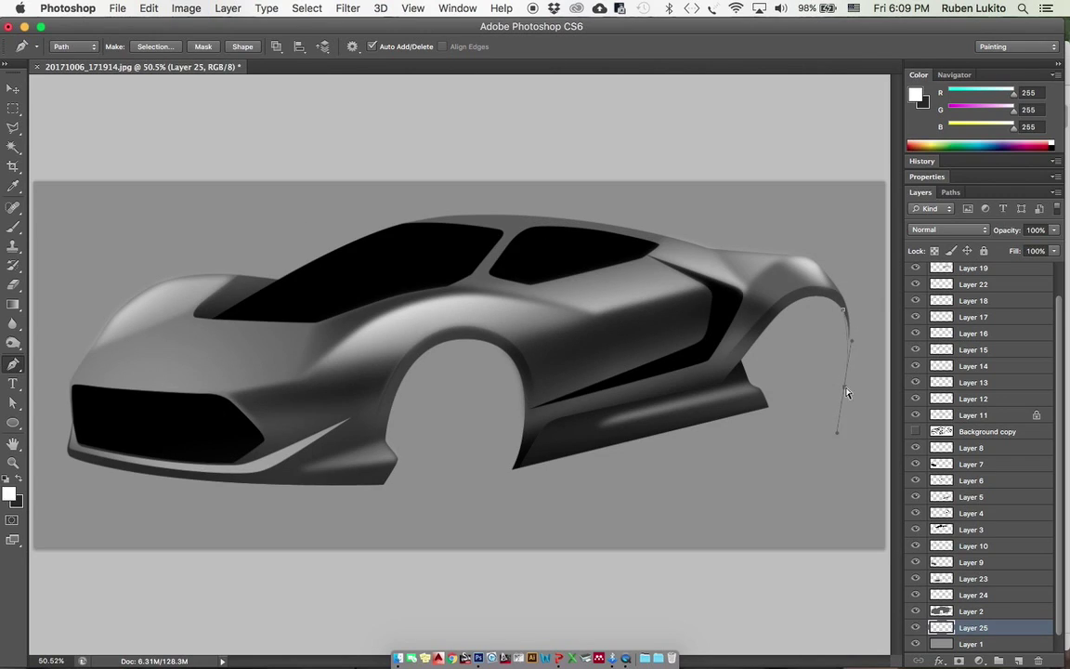
pyautogui.moveTo(849, 391); pyautogui.dragTo(843, 446)
pyautogui.click(841, 414)
pyautogui.click(788, 427)
pyautogui.moveTo(55, 458); pyautogui.dragTo(179, 498)
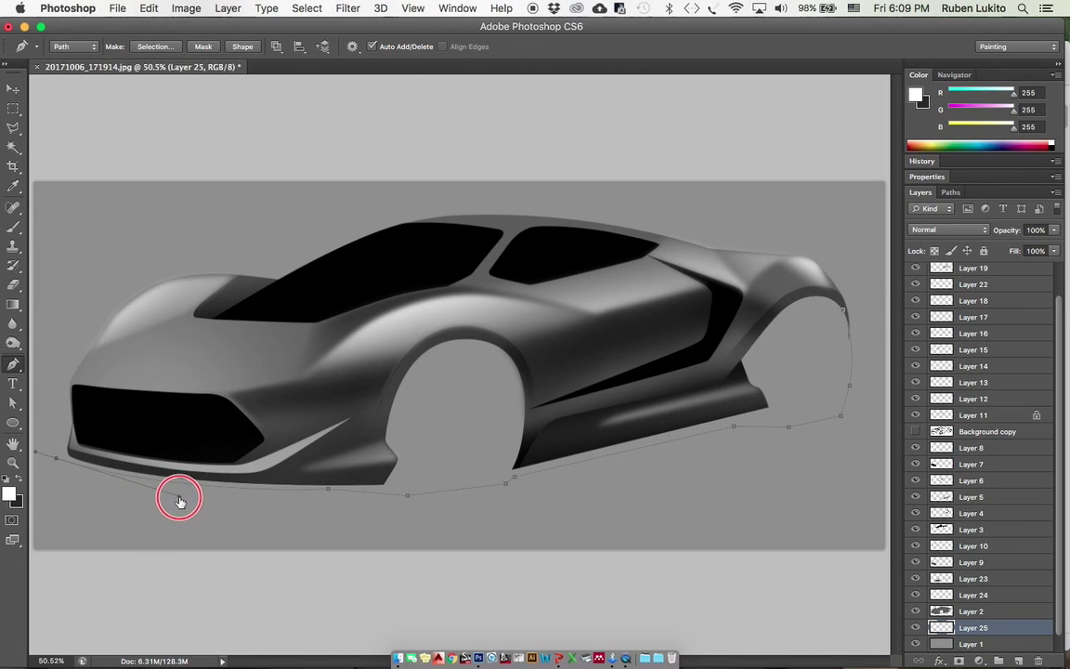
pyautogui.scroll(-5, 179, 498)
pyautogui.click(167, 385)
pyautogui.click(669, 335)
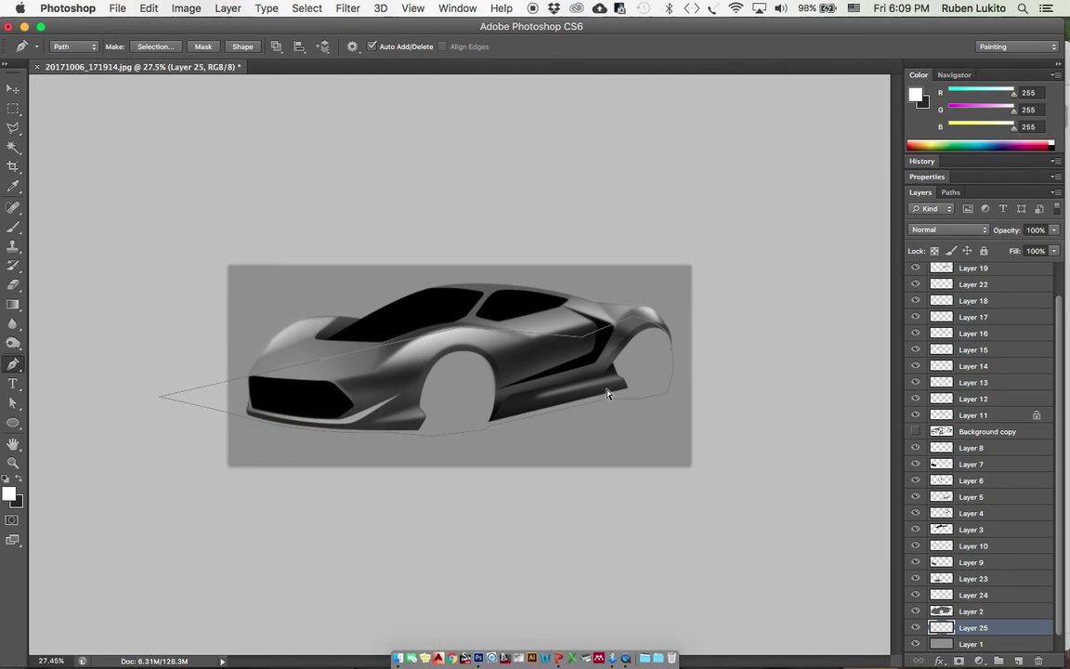
# Step: Fill the underbody path area on Layer 25 with dark grey RGB 39, deselect it and mirror the canvas
pyautogui.press('super+Return')
pyautogui.press('x')
pyautogui.hotkey('alt', 'BackSpace')
pyautogui.press('super+d')
pyautogui.moveTo(618, 381); pyautogui.dragTo(628, 384)
pyautogui.press('super+shift+h')
# Step: Darken the Layer 25 underbody fill to black by lowering Lightness to its minimum with Hue/Saturation
pyautogui.press('super+u')
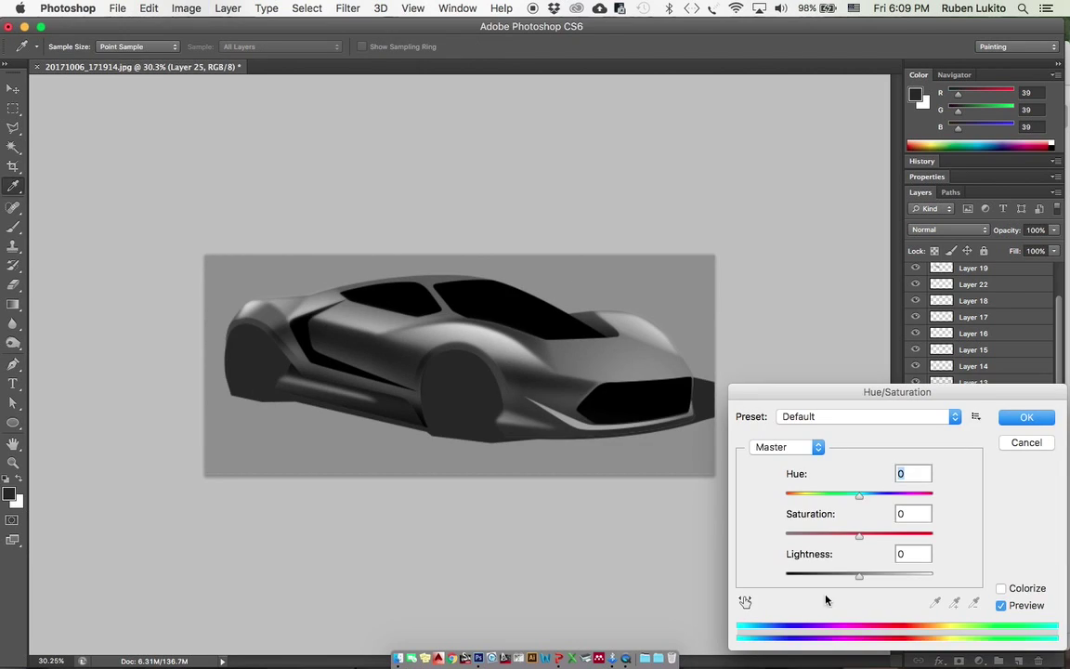
pyautogui.moveTo(859, 577); pyautogui.dragTo(766, 559)
pyautogui.click(1032, 417)
pyautogui.moveTo(608, 359); pyautogui.dragTo(623, 379)
# Step: Save the work path as Path 2 and load the underbody outline as a selection
pyautogui.click(950, 193)
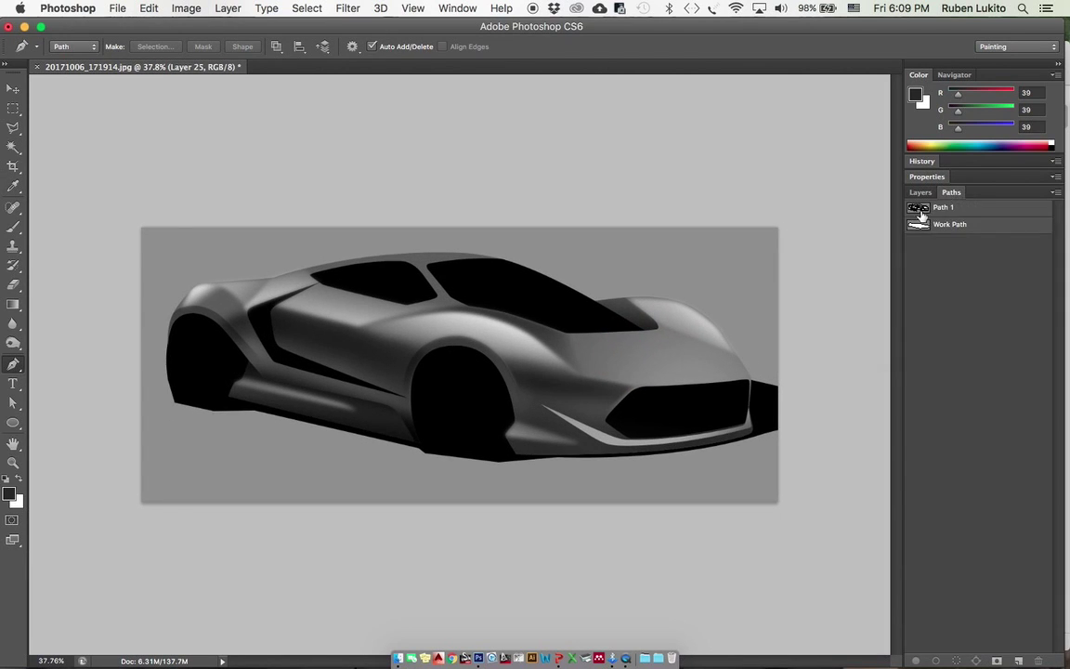
pyautogui.moveTo(937, 226); pyautogui.dragTo(1019, 660)
pyautogui.press('a')
pyautogui.moveTo(559, 457); pyautogui.dragTo(565, 462)
pyautogui.press('super+Return')
# Step: Reset the colours to default and fill the underbody selection on Layer 25 with black, then deselect and mirror the canvas
pyautogui.hotkey('alt', 'BackSpace')
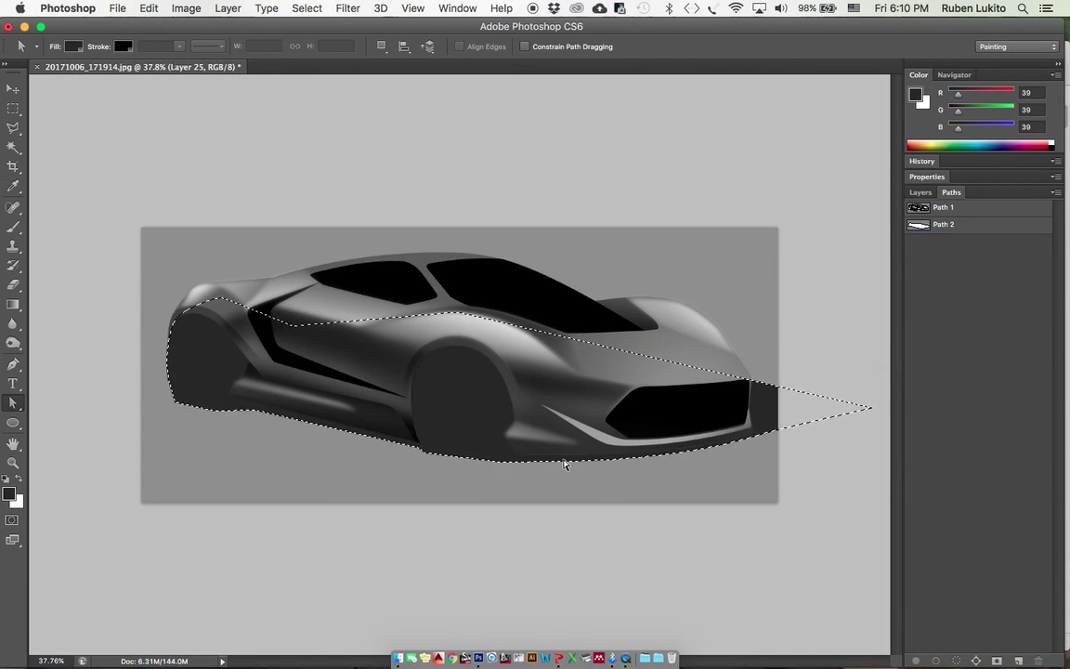
pyautogui.press('d')
pyautogui.hotkey('alt', 'BackSpace')
pyautogui.press('super+d')
pyautogui.press('super+shift+h')
pyautogui.scroll(1, 690, 351)
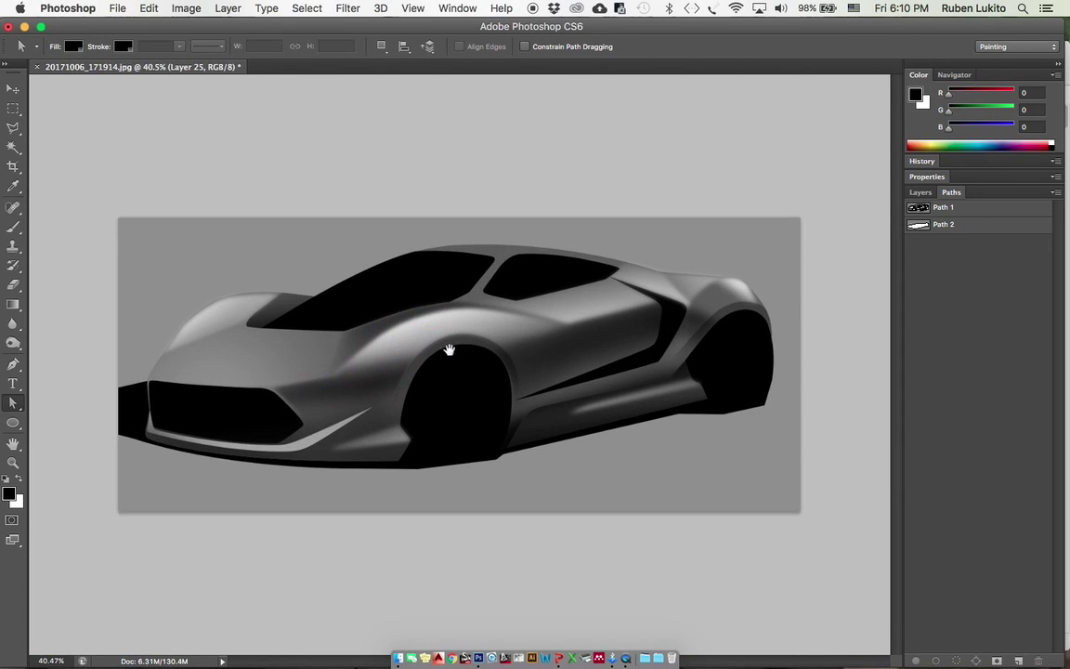
# Step: Erase the excess black ahead of the front bumper with a soft eraser at 395 px and mirror the canvas
pyautogui.press('e')
pyautogui.scroll(-4, 256, 354)
pyautogui.press('super+shift+h')
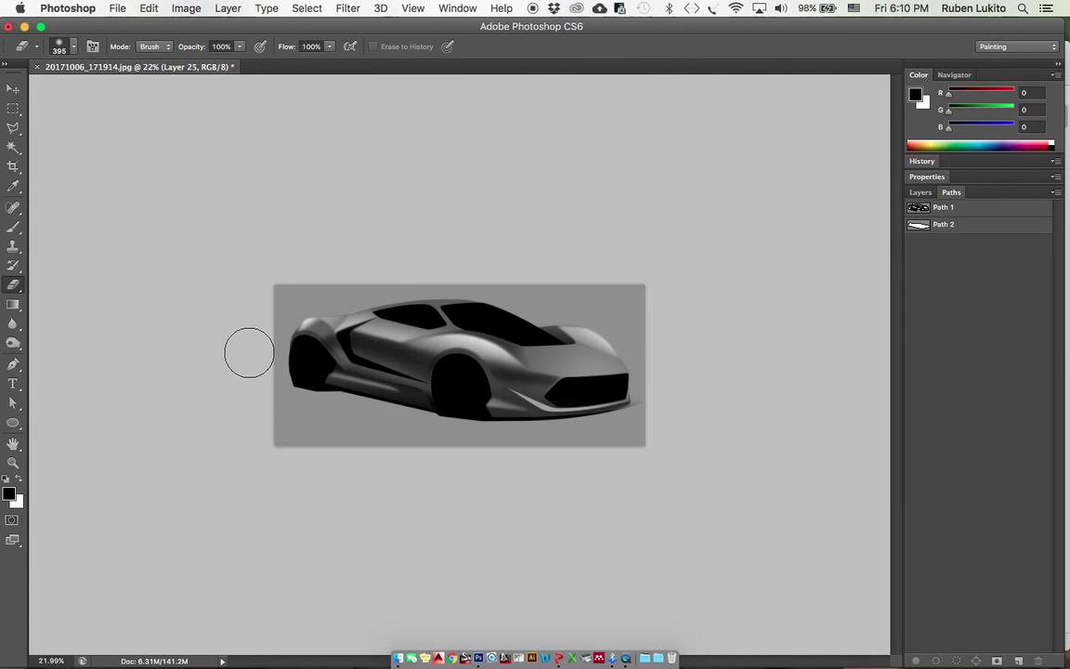
# Step: Select the windows' Layer 3 and examine the car's shading up close and from a distance, mirroring the canvas to compare
pyautogui.scroll(5, 527, 358)
pyautogui.press('v')
pyautogui.hscroll(-3, 730, 400)
pyautogui.click(726, 326)
pyautogui.click(920, 192)
pyautogui.scroll(-3, 652, 316)
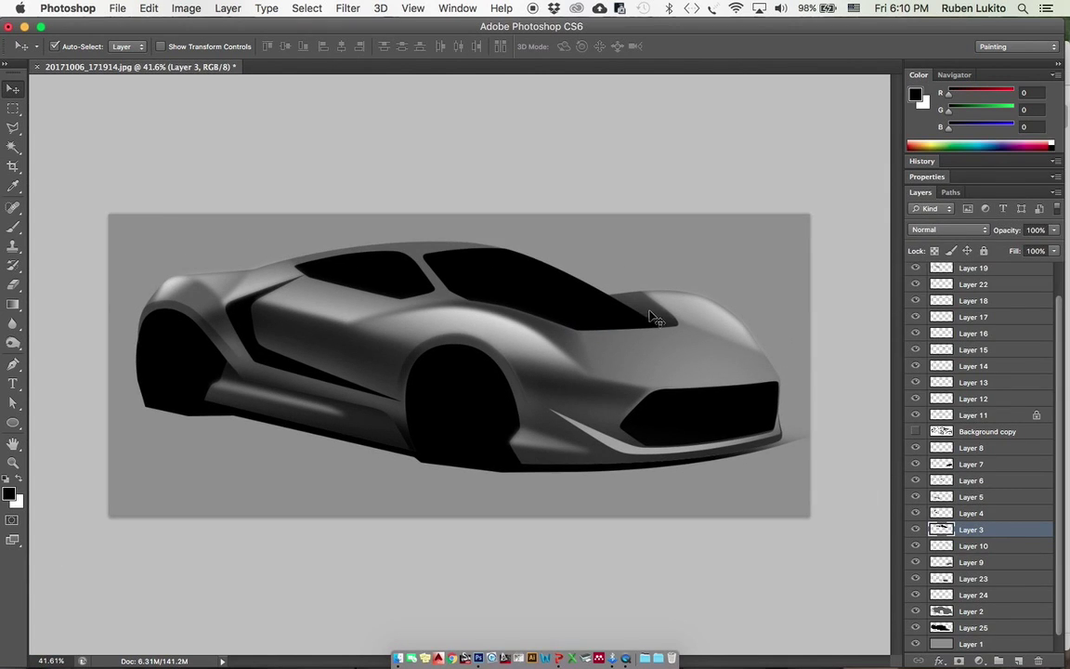
pyautogui.scroll(1, 661, 335)
pyautogui.scroll(-3, 667, 337)
pyautogui.scroll(7, 650, 337)
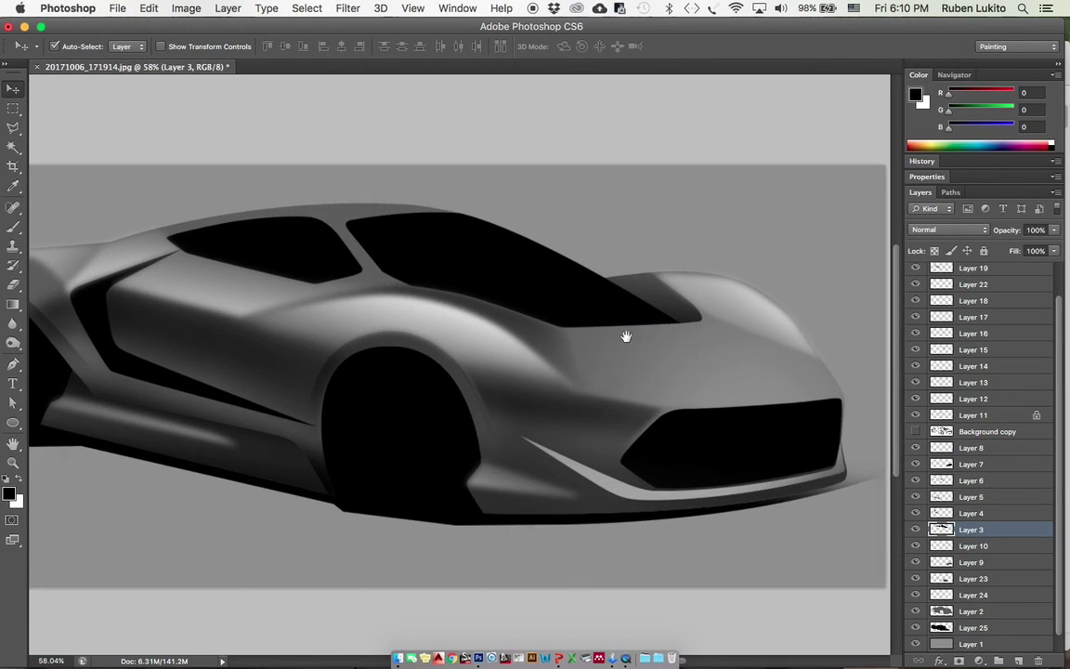
pyautogui.moveTo(626, 336); pyautogui.dragTo(642, 287)
pyautogui.scroll(-10, 428, 320)
pyautogui.press('super+shift+h')
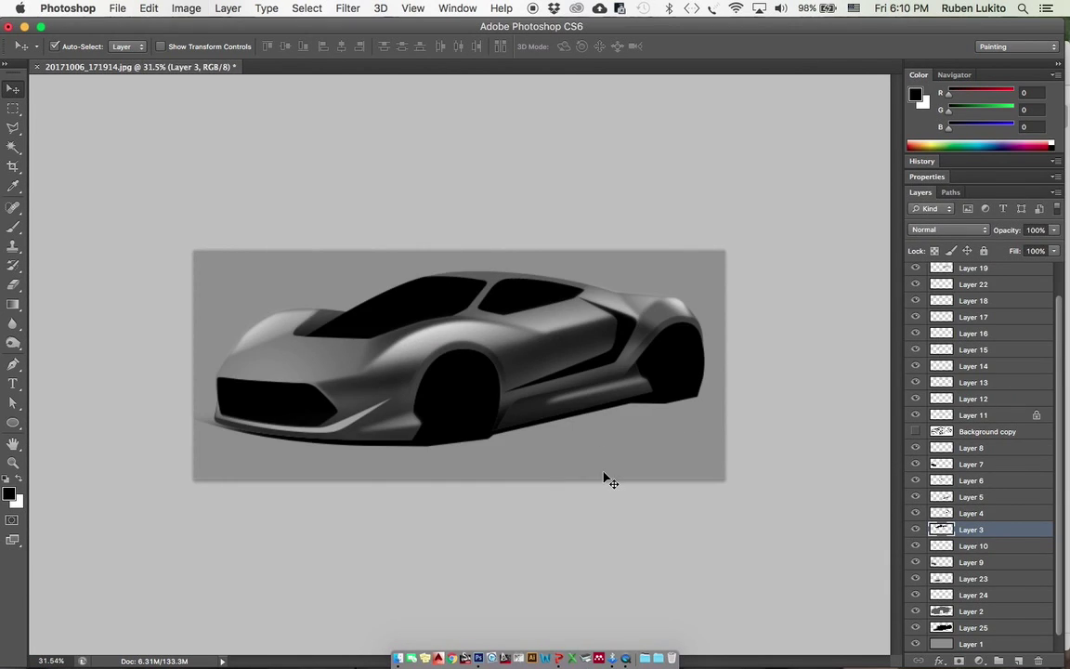